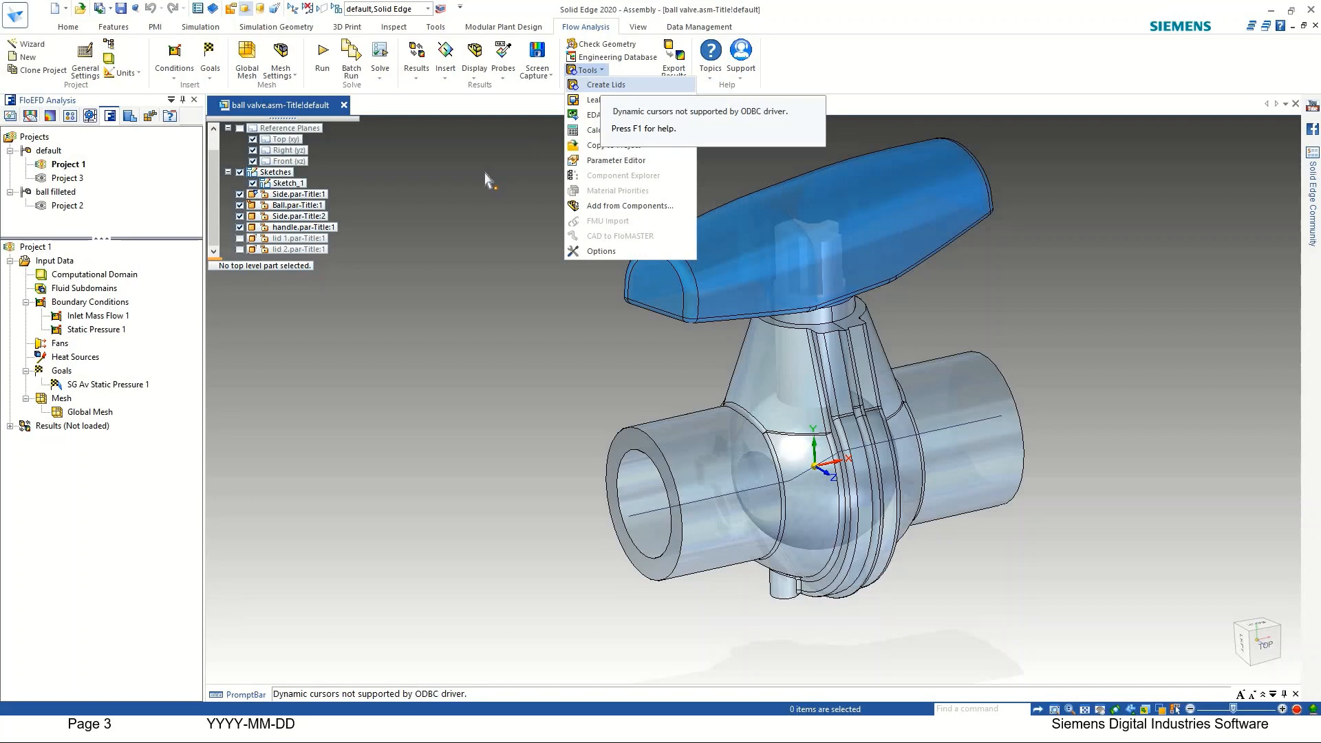
# Show the lid 1 and lid 2 parts so both ends of the valve are closed.
pyautogui.click(485, 175)
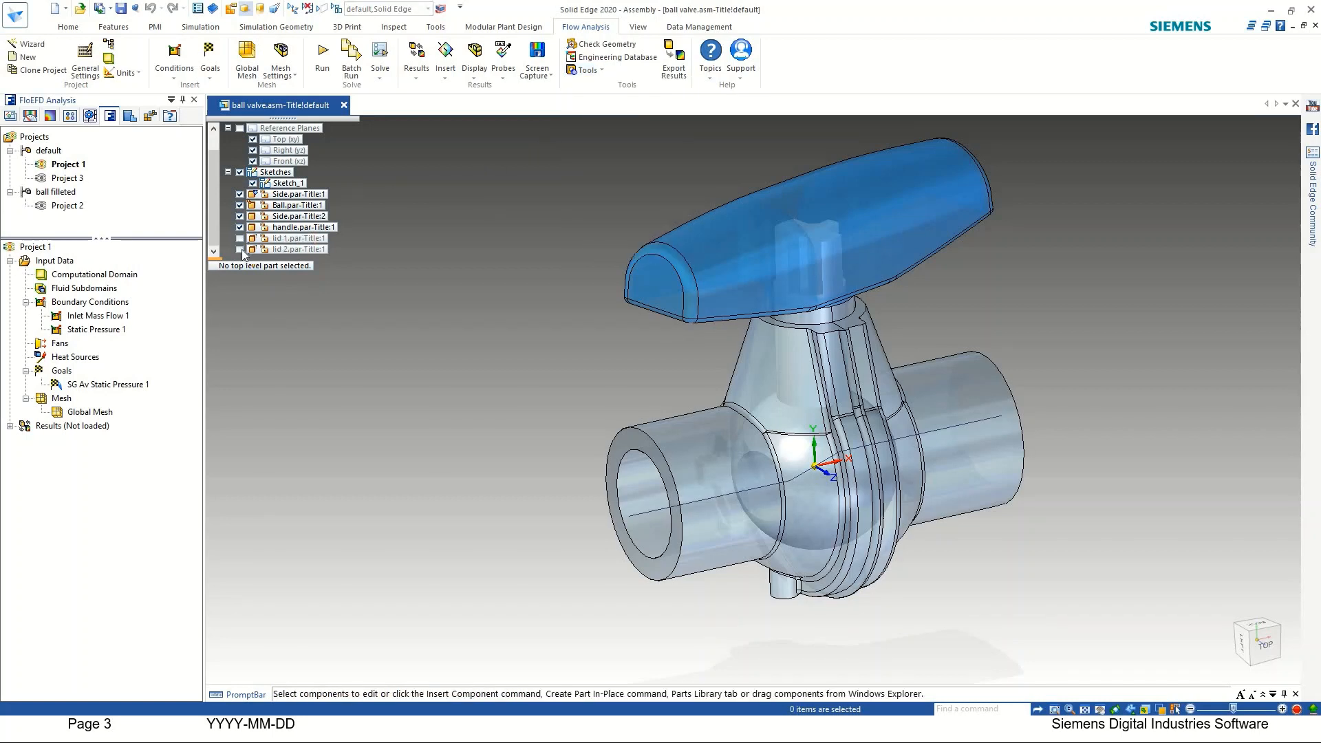
pyautogui.click(240, 238)
pyautogui.click(239, 249)
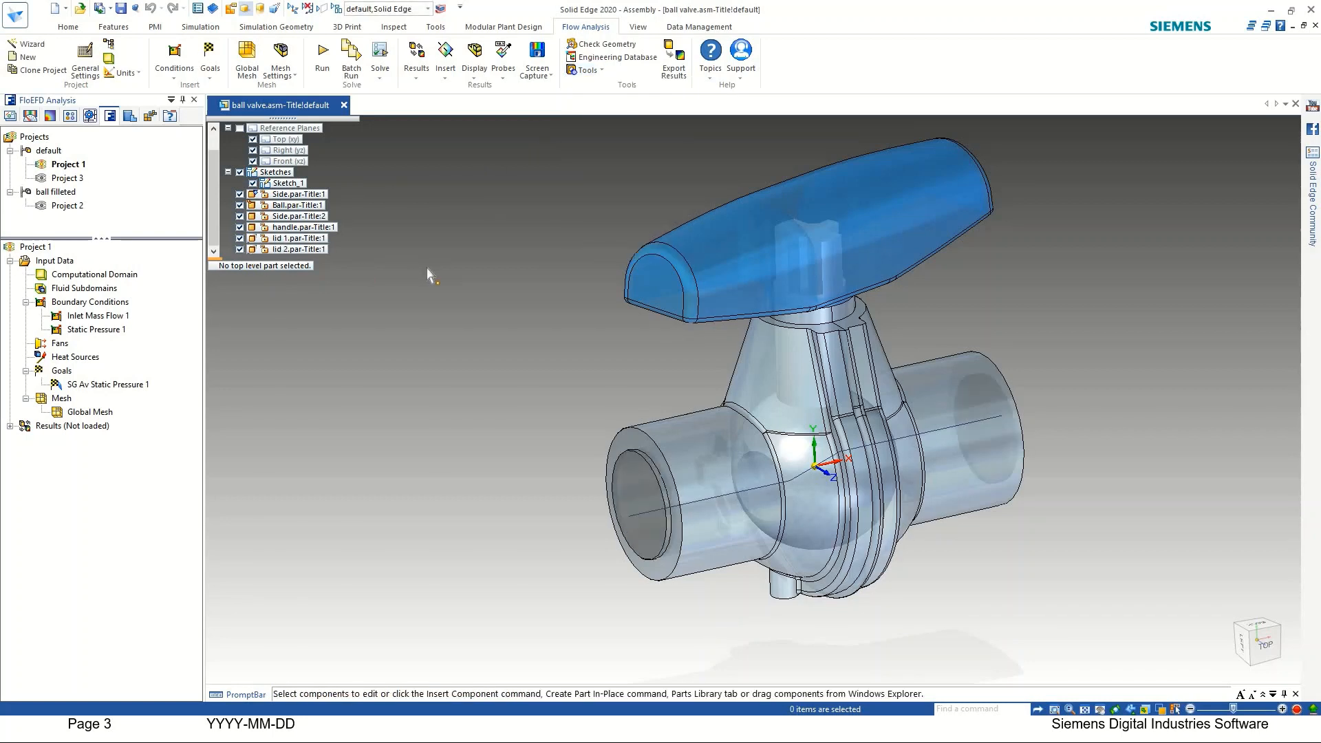
# Run the geometry check on all components, with cavities without flow conditions excluded and improved geometry handling on, and examine the results.
pyautogui.click(608, 46)
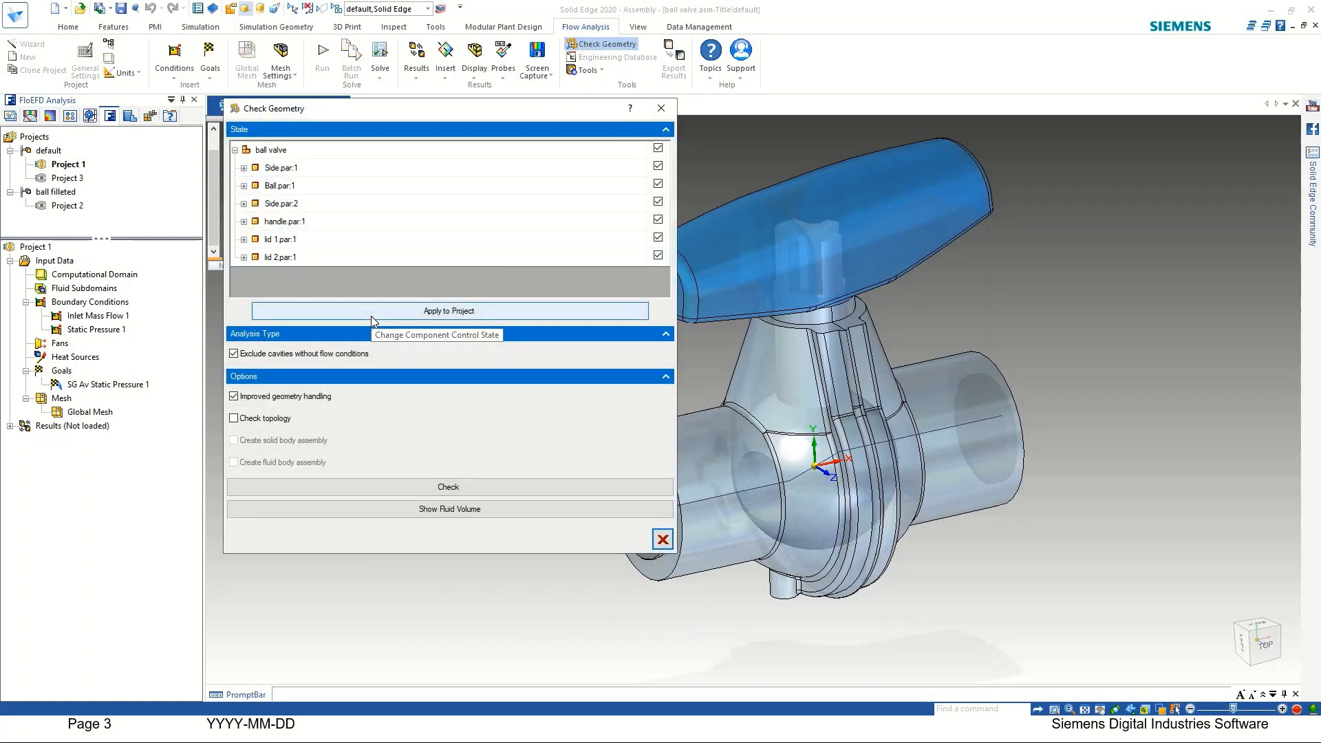
pyautogui.click(448, 486)
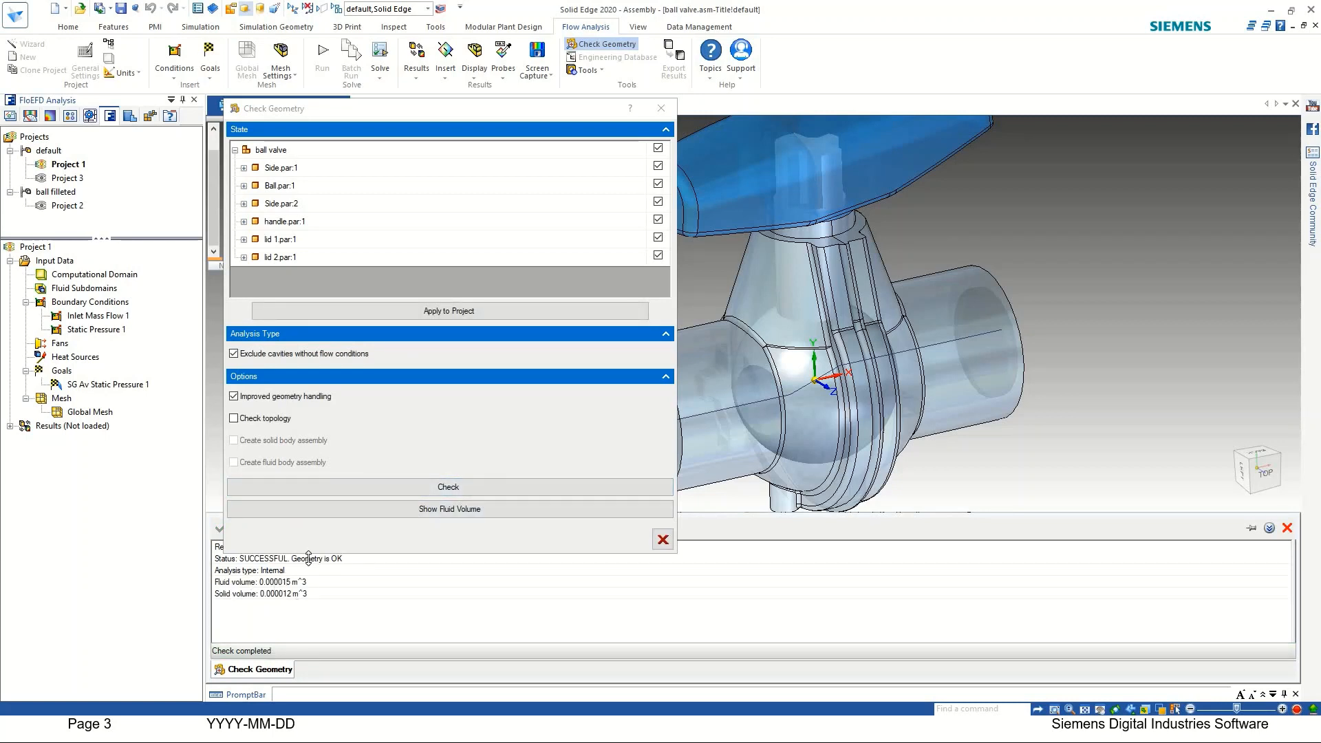
pyautogui.moveTo(308, 558); pyautogui.dragTo(308, 508)
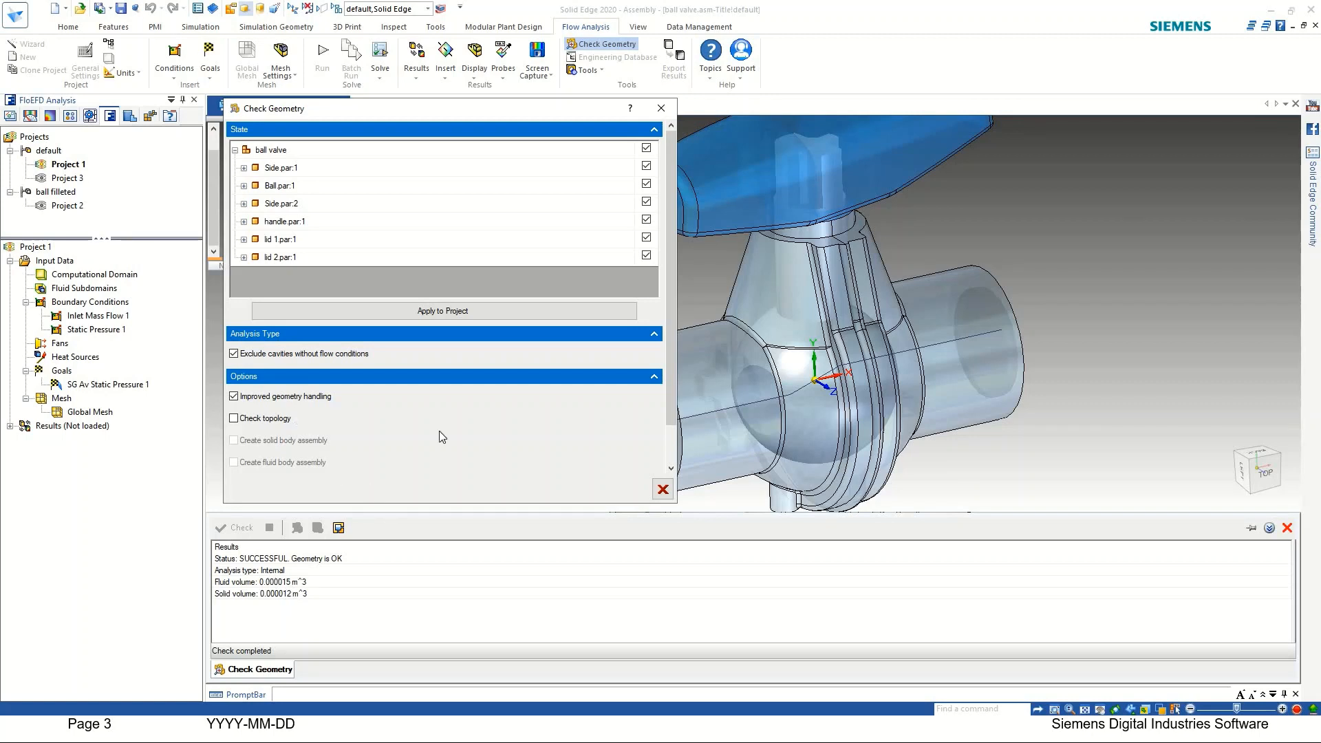
# Display the internal fluid volume of the valve and examine it, then close the geometry check.
pyautogui.scroll(-2, 671, 403)
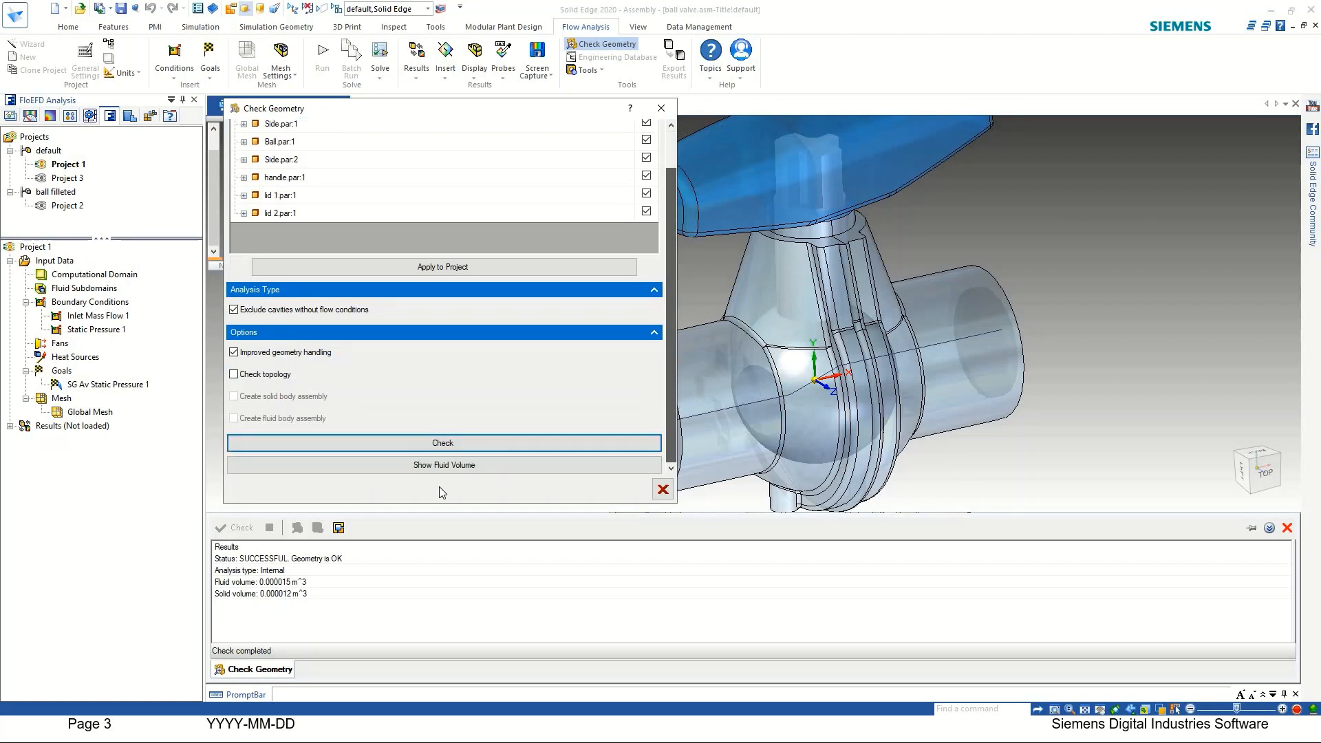
pyautogui.click(431, 469)
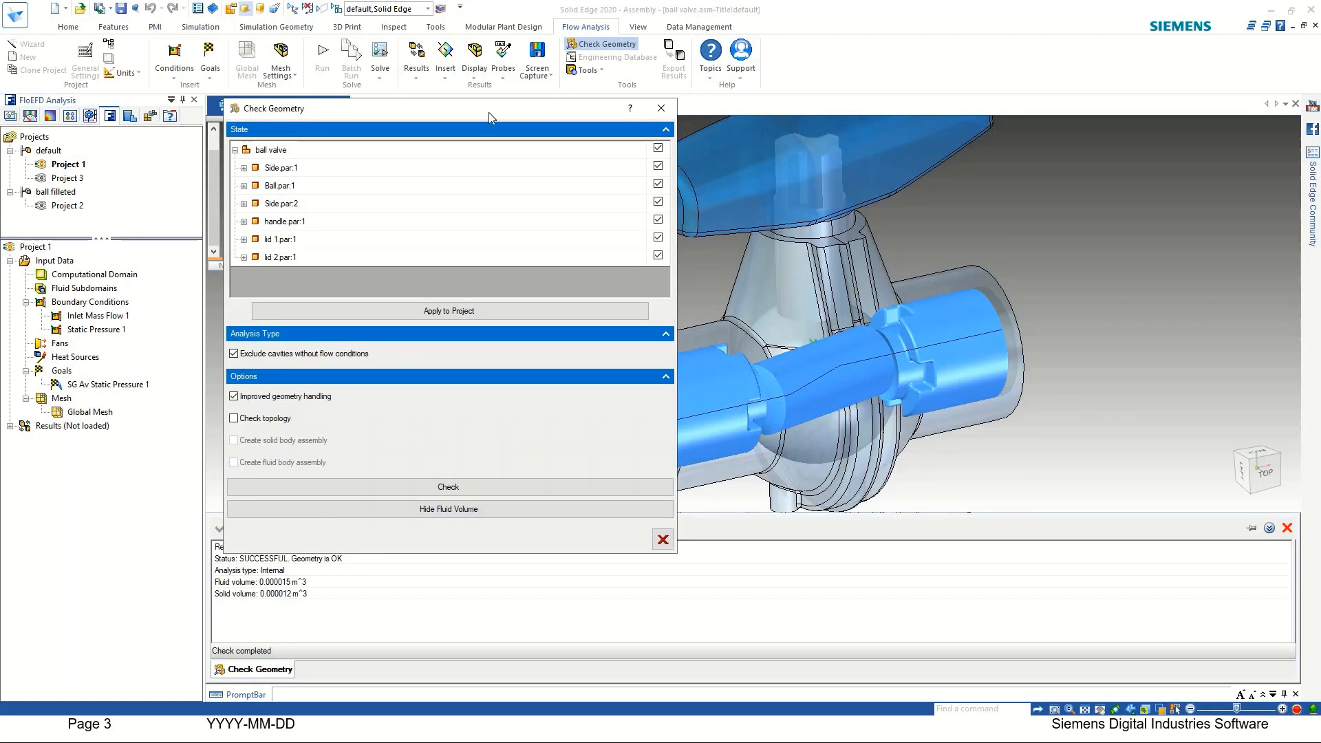
pyautogui.moveTo(488, 112); pyautogui.dragTo(372, 118)
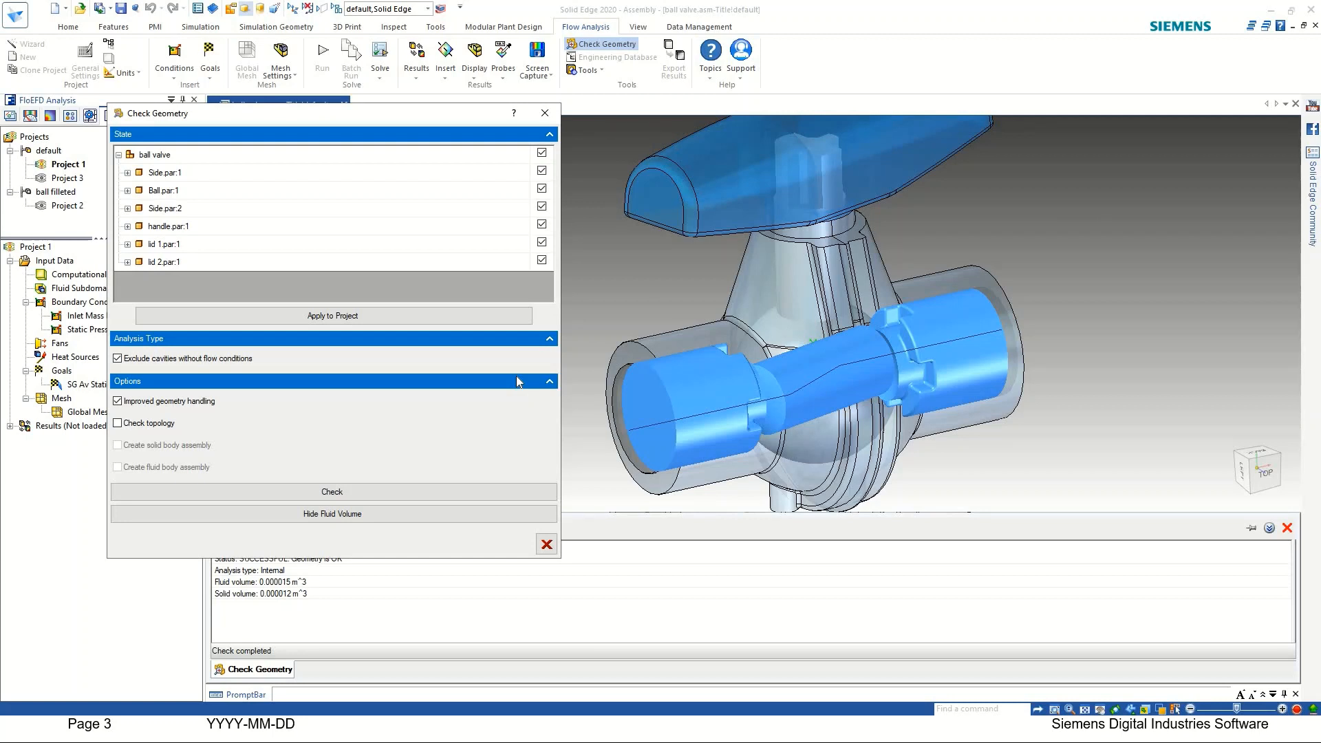
pyautogui.click(546, 114)
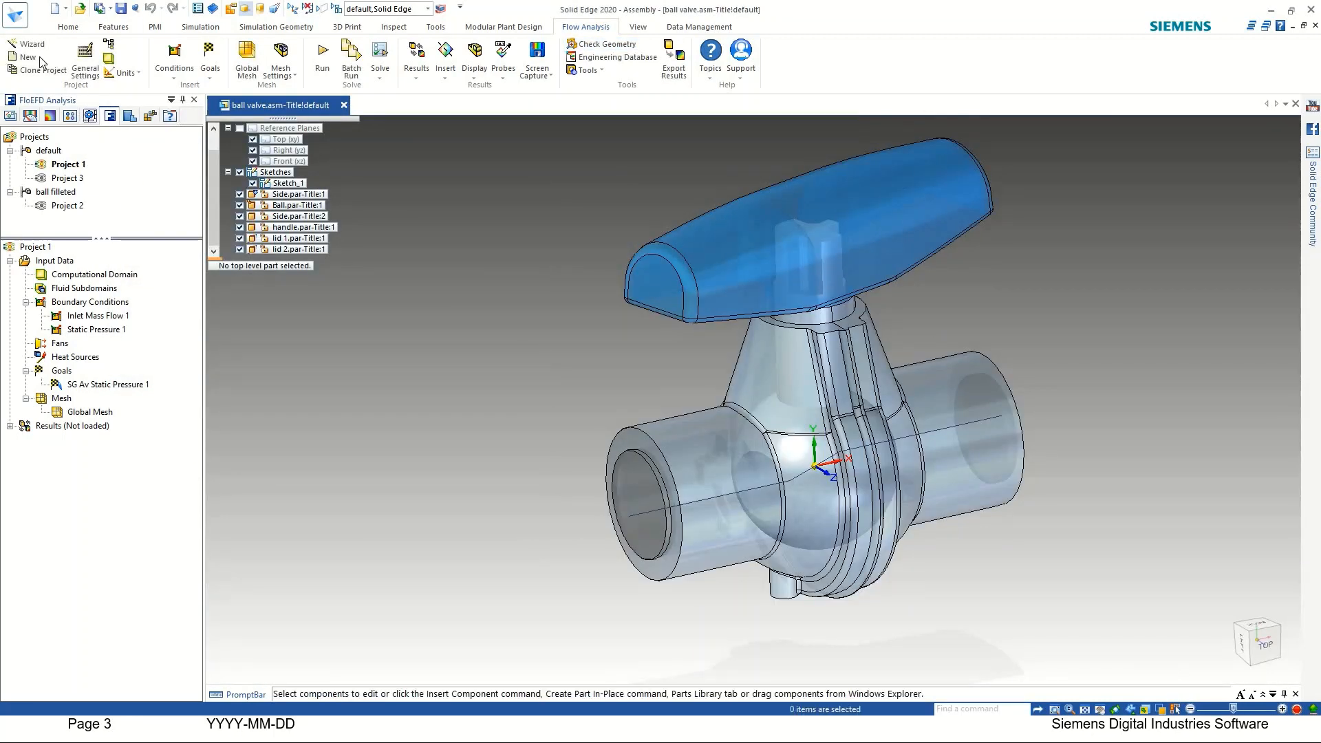
# Start a new wizard project named "Pressure drop analysis" in the current configuration.
pyautogui.click(31, 44)
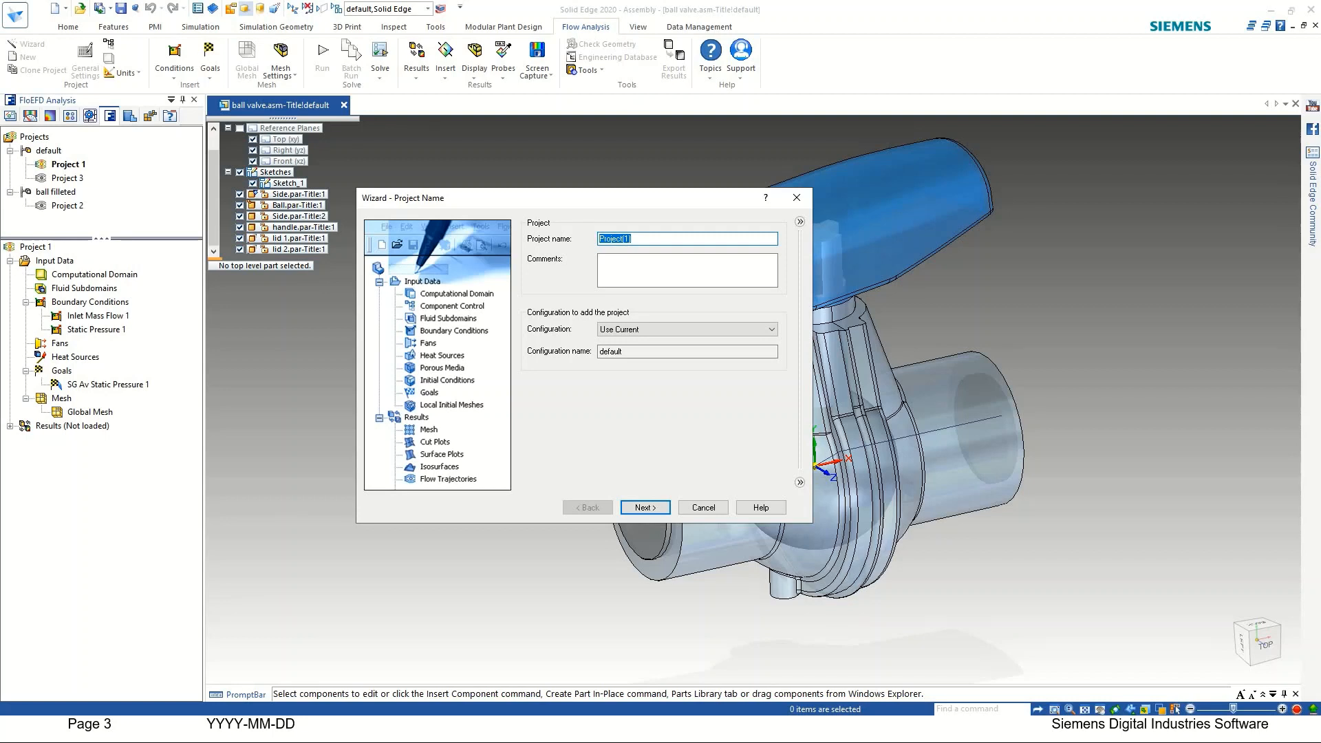
pyautogui.write('Pressure drop analysis')
pyautogui.click(644, 508)
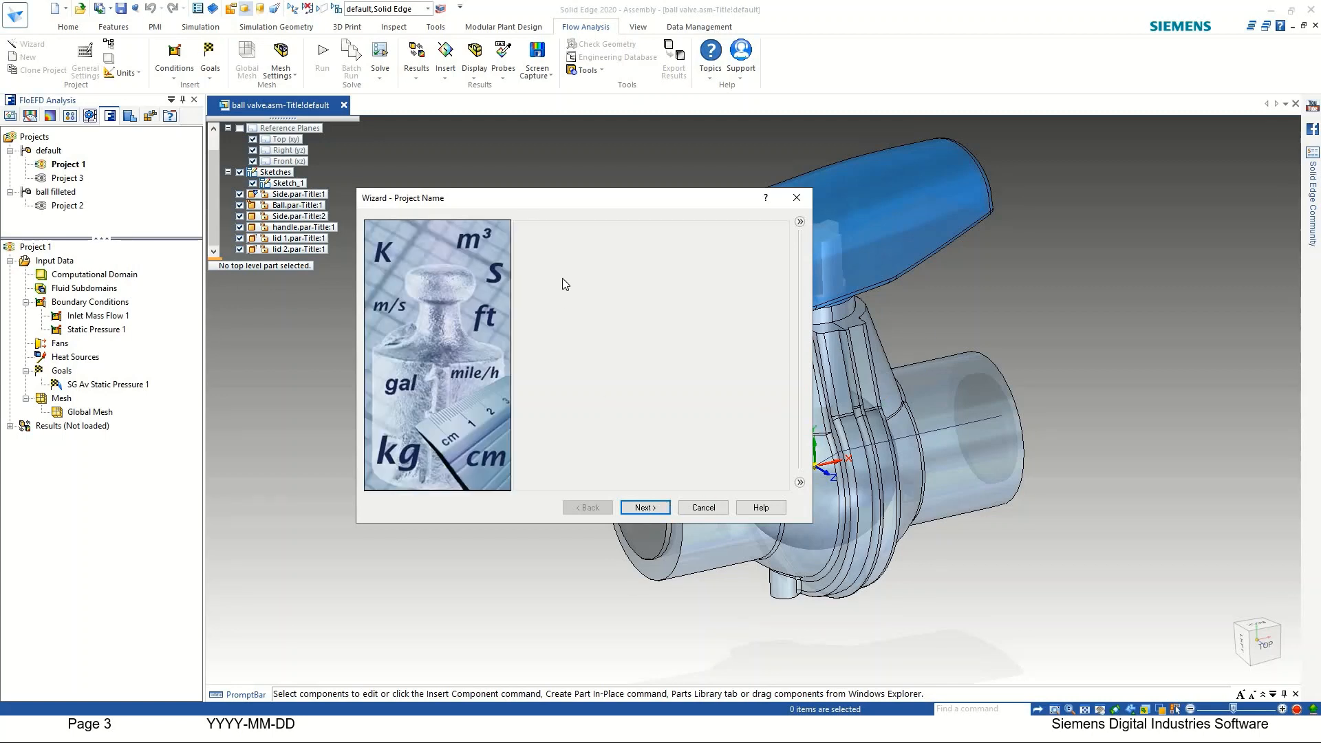
# Set the volume flow rate unit to Liter/minute within the SI unit system.
pyautogui.scroll(-2, 606, 430)
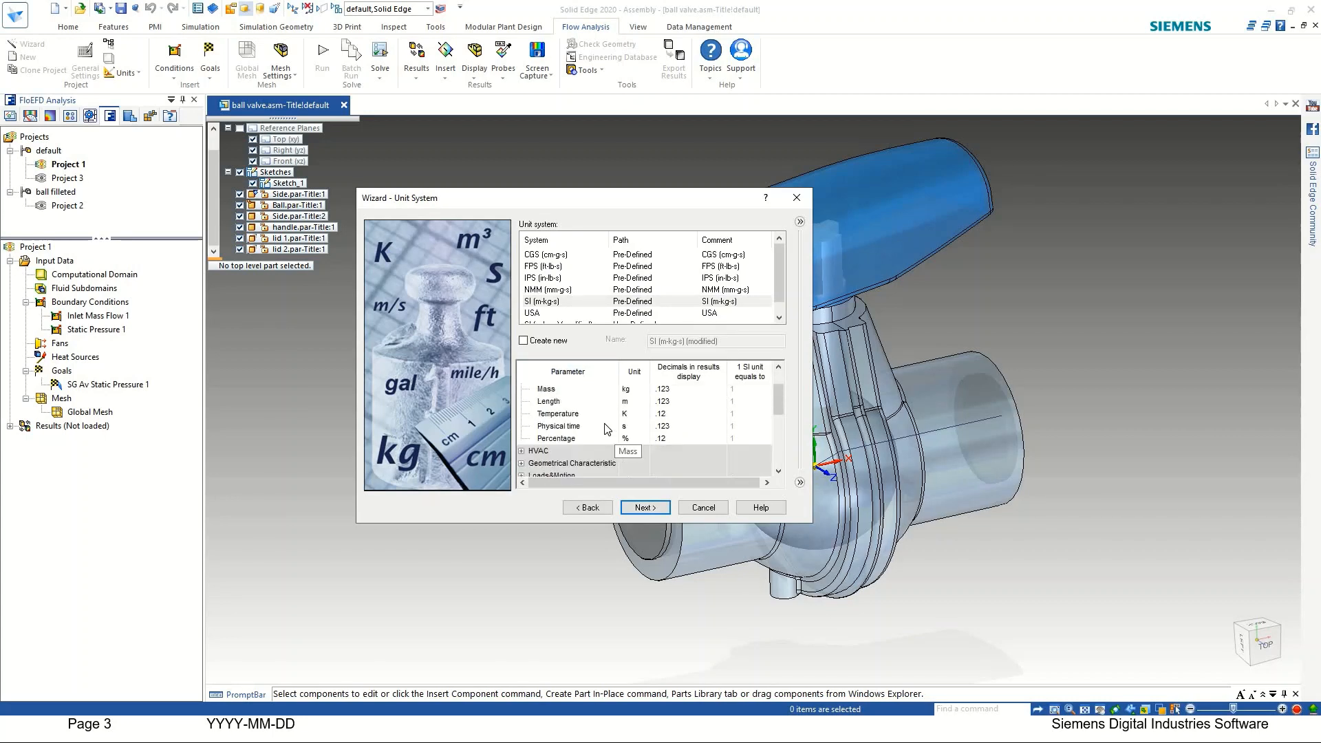
pyautogui.click(522, 438)
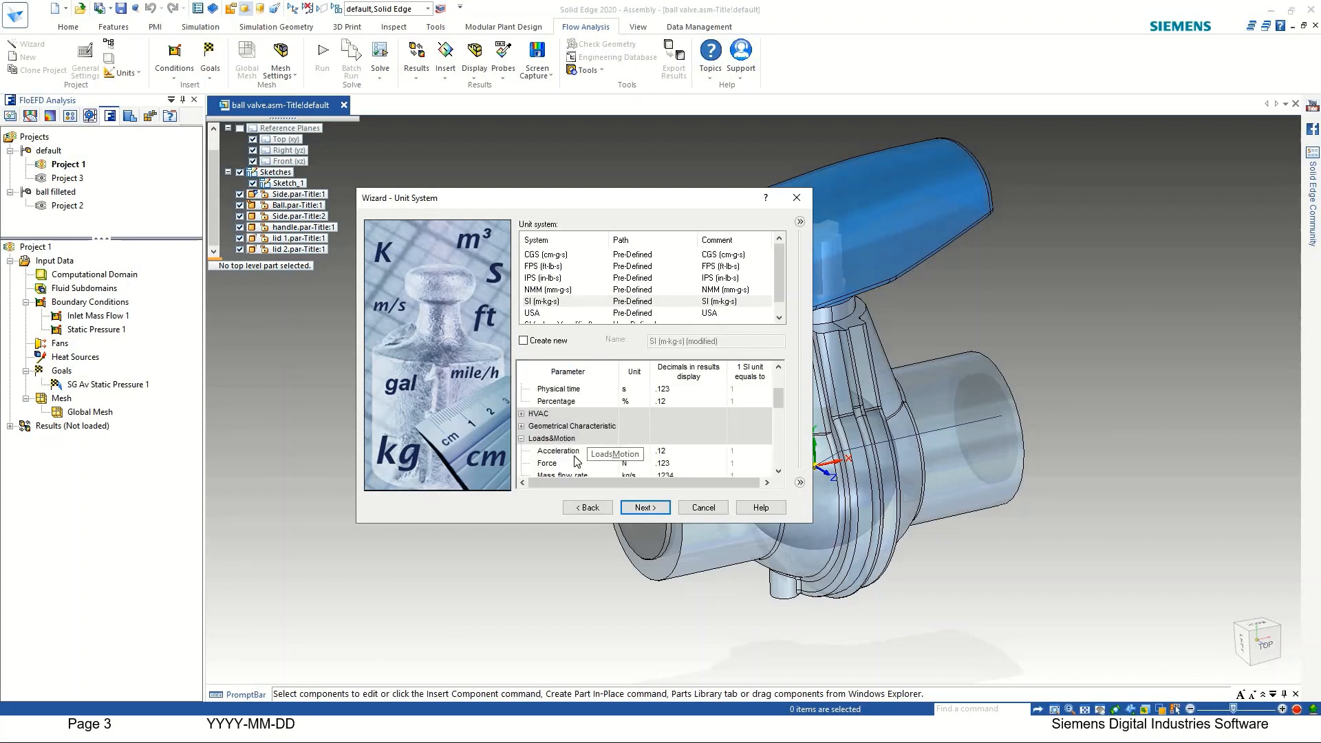
pyautogui.scroll(-2, 630, 444)
pyautogui.click(644, 437)
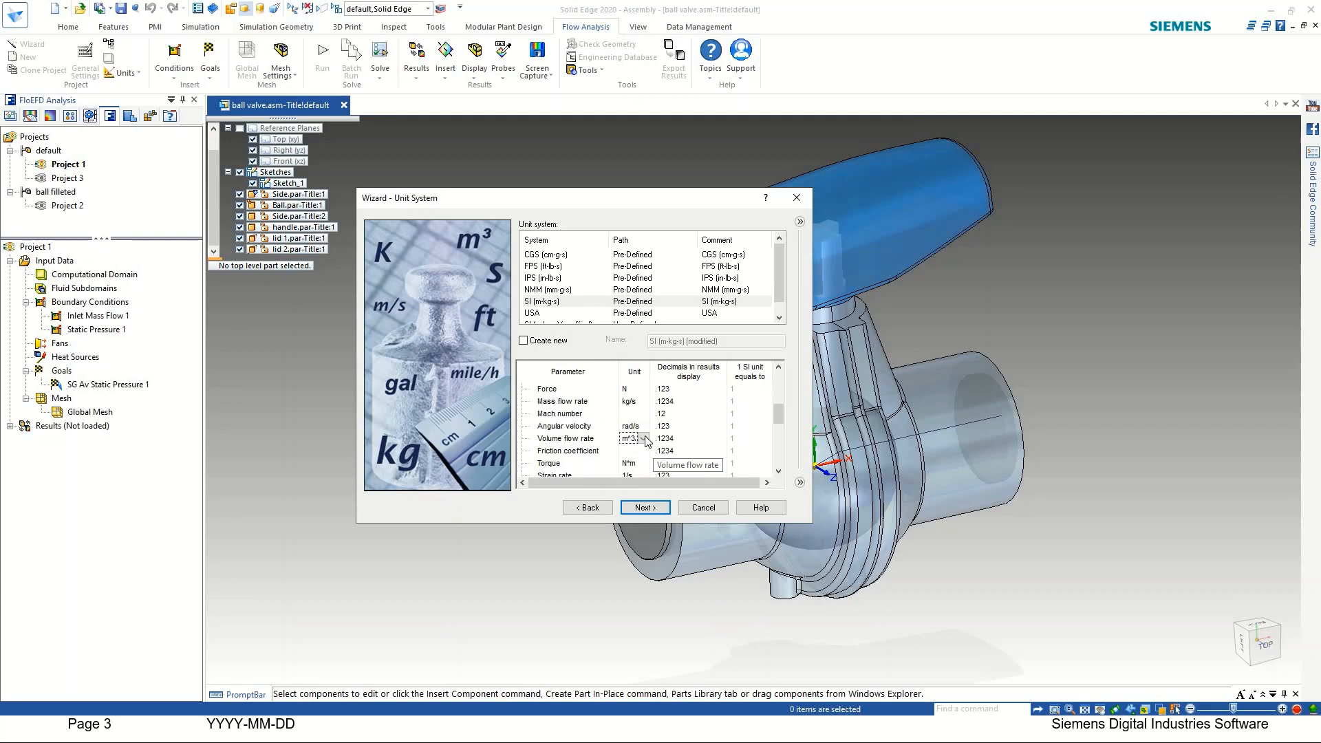
pyautogui.click(644, 438)
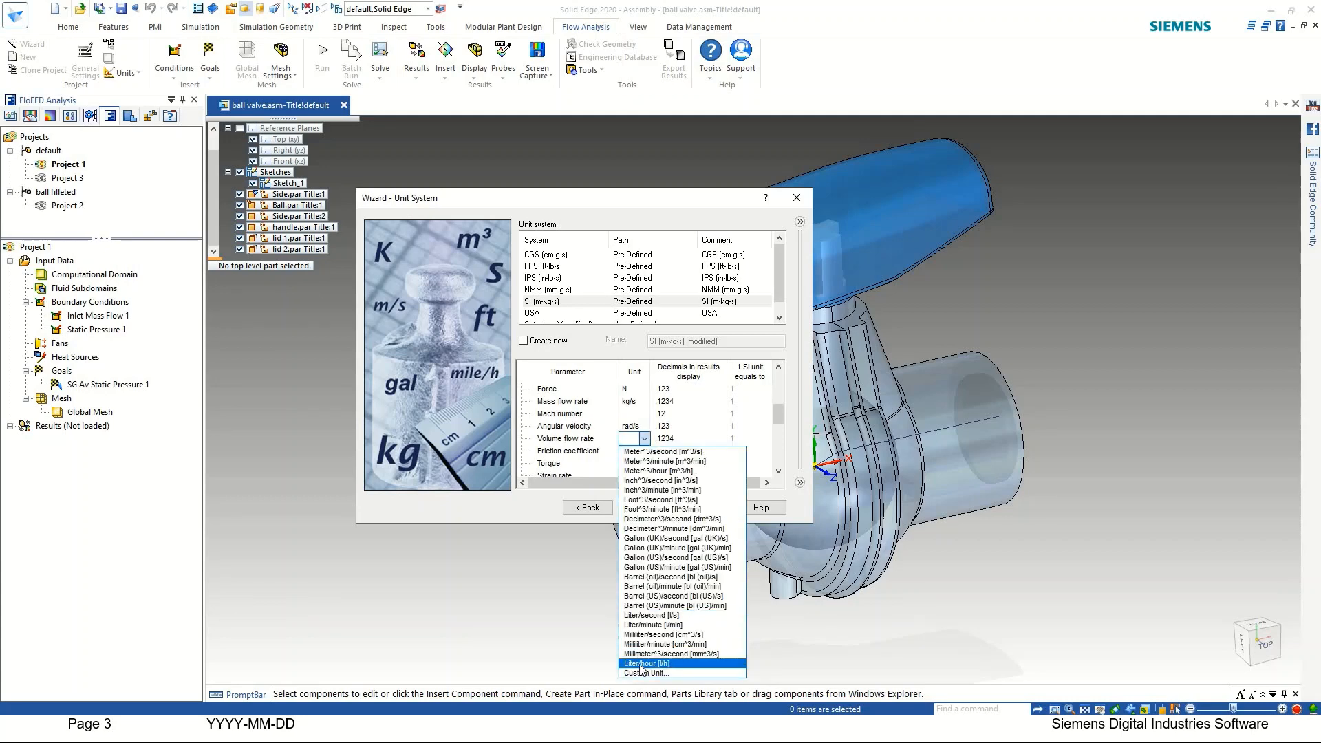
pyautogui.click(647, 624)
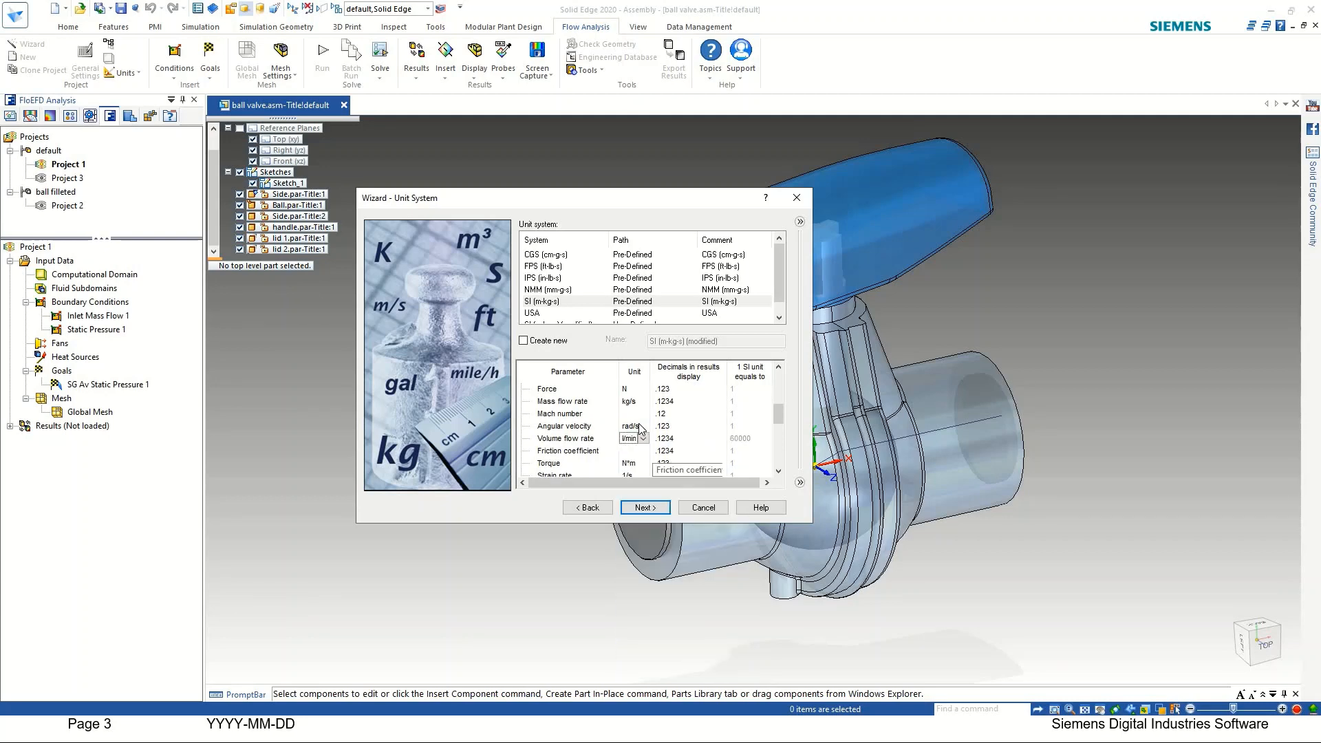
# Set the pressure and stress unit to Bar and accept the unit system.
pyautogui.scroll(3, 639, 433)
pyautogui.scroll(3, 638, 423)
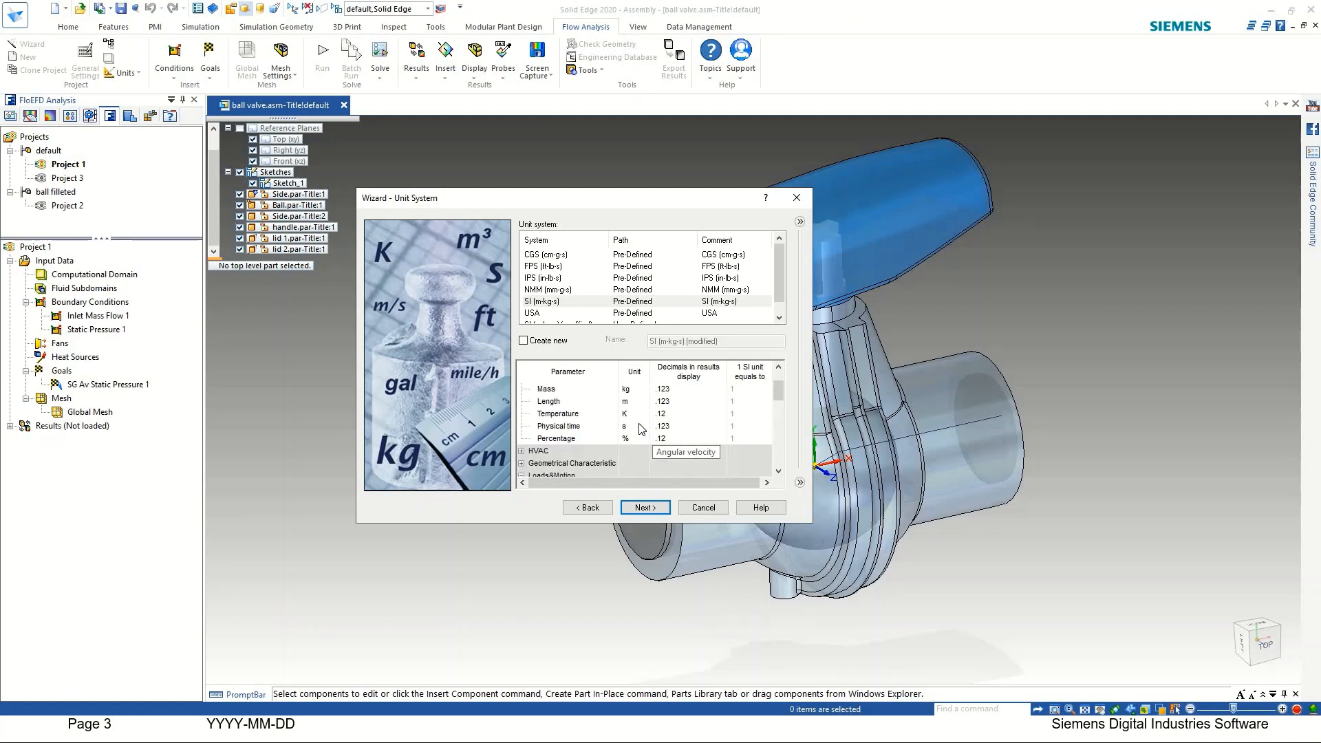
pyautogui.click(626, 402)
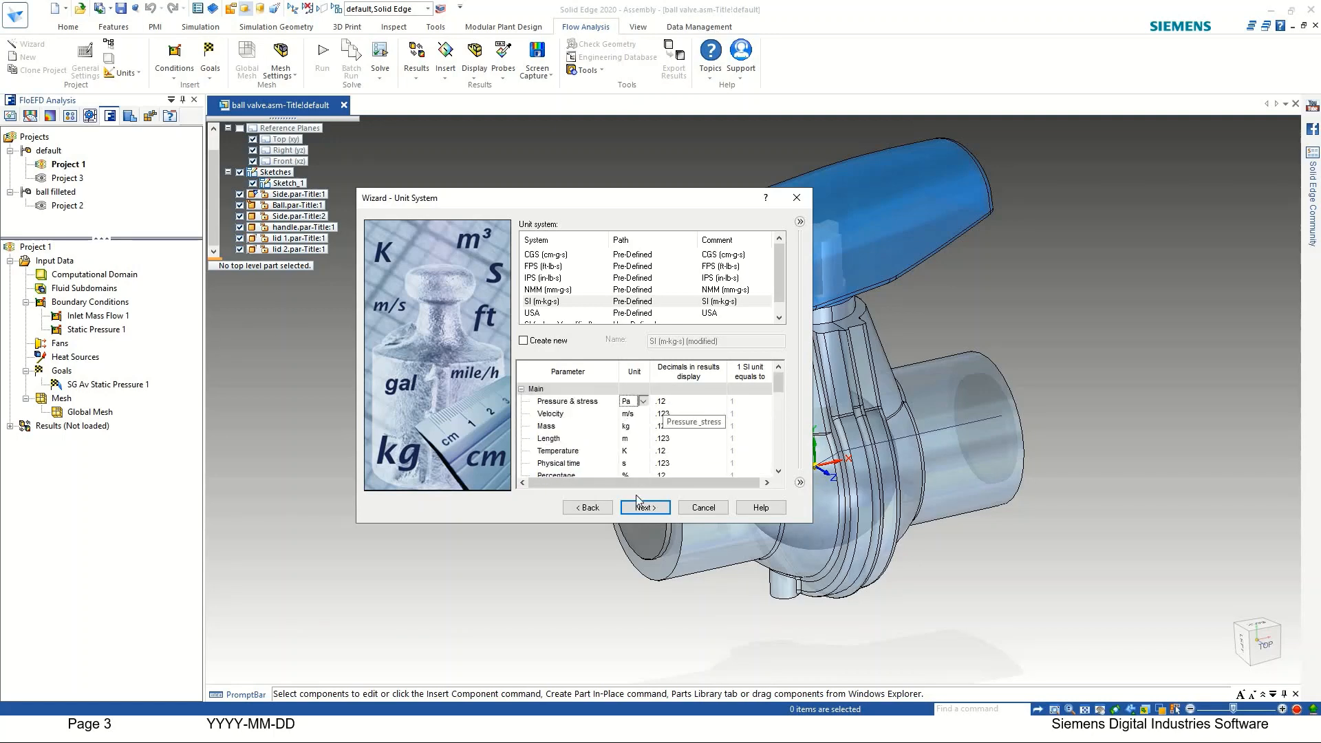
pyautogui.click(644, 402)
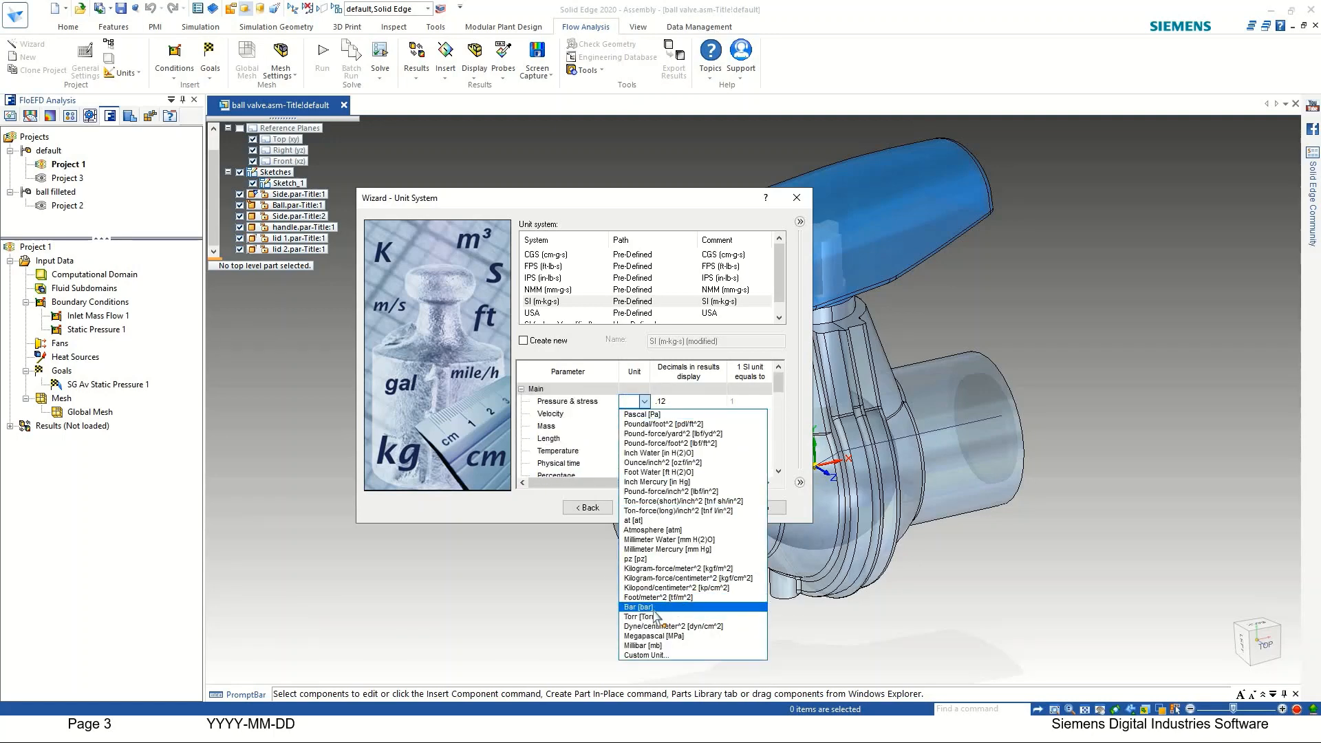
pyautogui.click(652, 608)
pyautogui.click(647, 508)
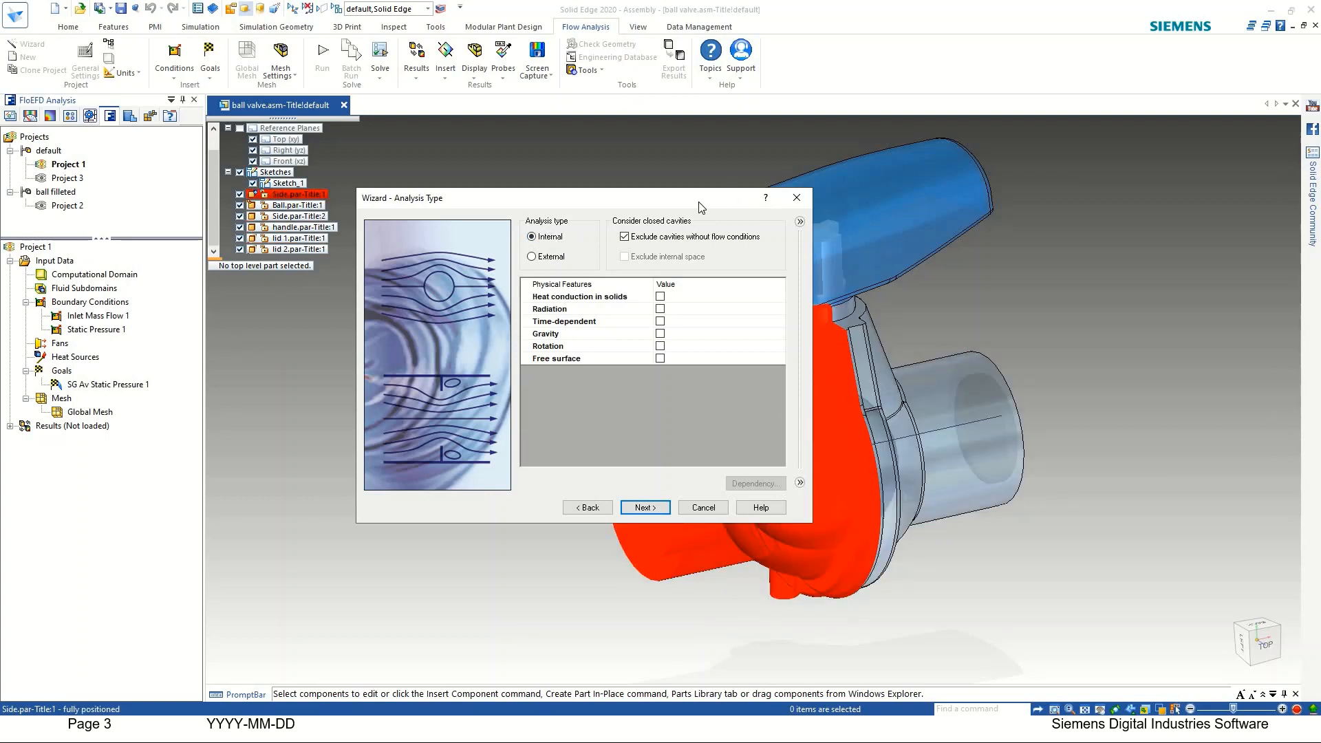
# Accept an internal analysis that excludes cavities without flow conditions, with no additional physical features enabled.
pyautogui.moveTo(701, 201); pyautogui.dragTo(612, 136)
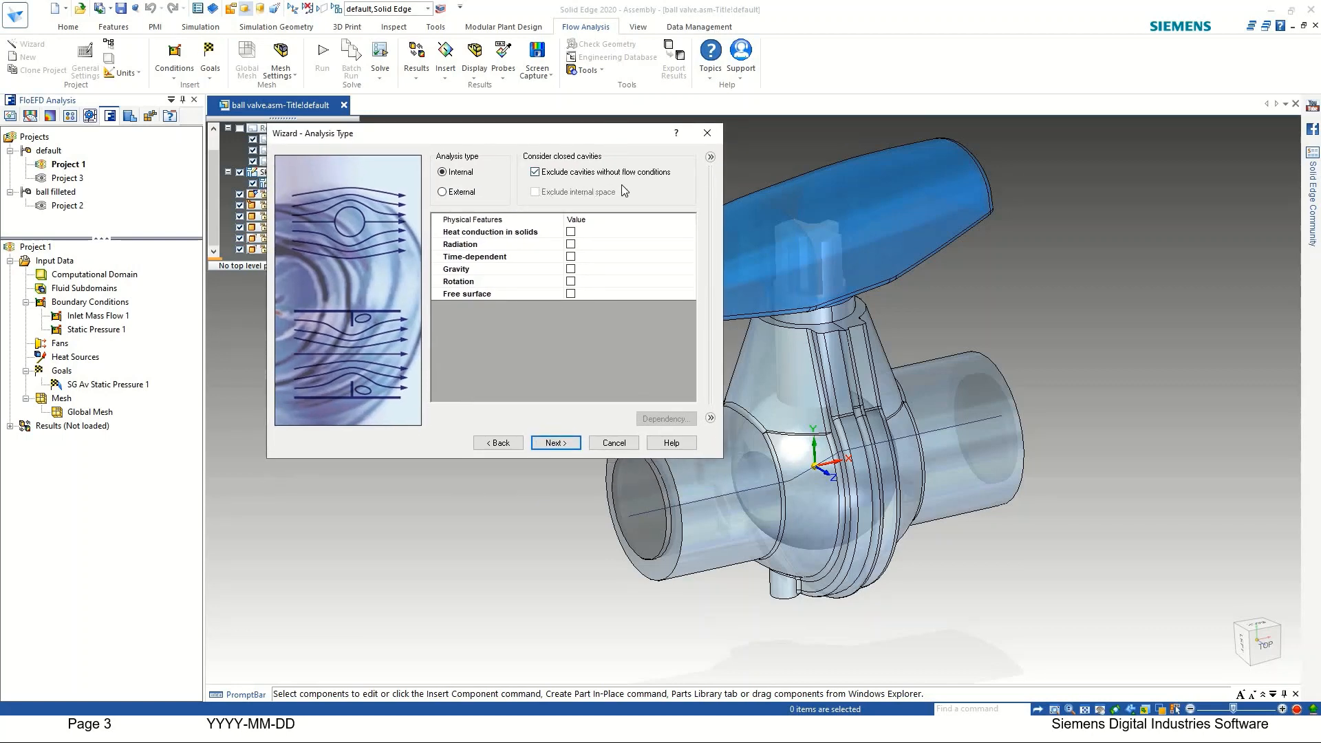
pyautogui.click(534, 172)
pyautogui.click(535, 172)
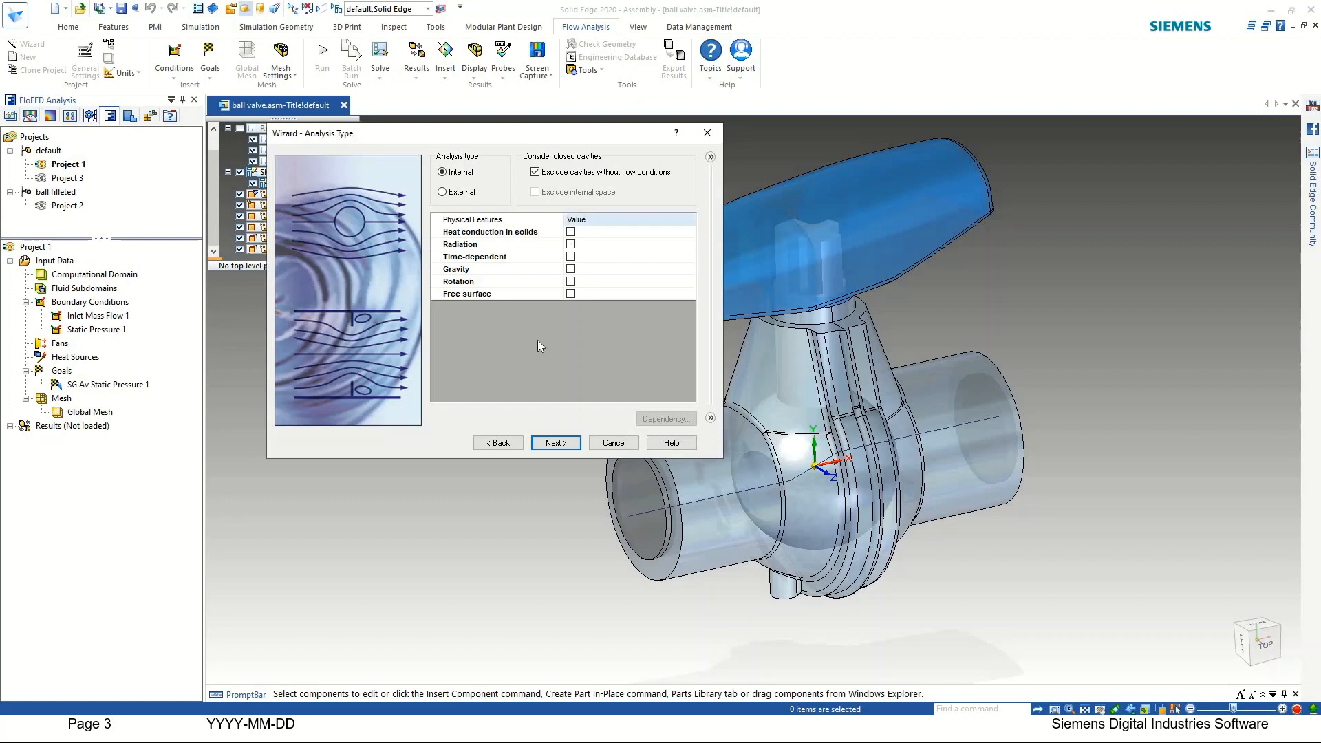
pyautogui.click(552, 448)
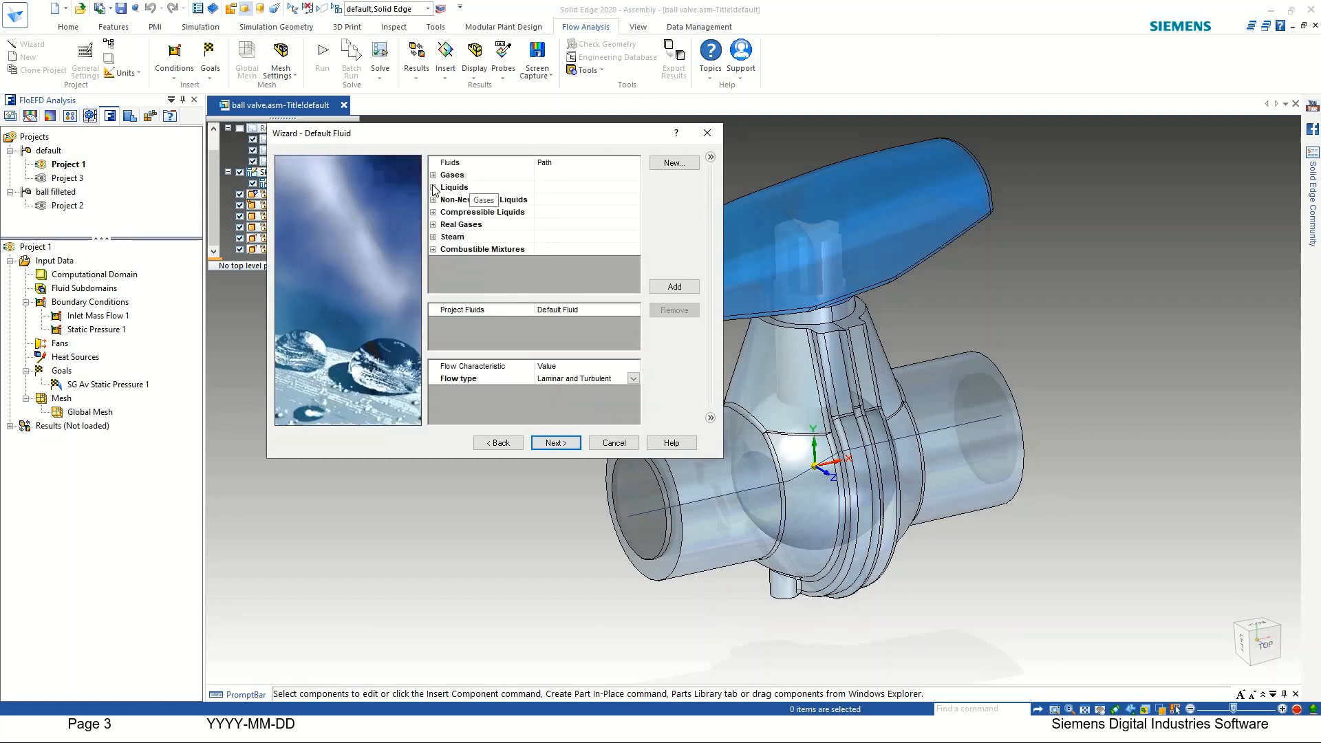
# Add the pre-defined liquid Water as the default project fluid.
pyautogui.click(432, 187)
pyautogui.scroll(-4, 467, 245)
pyautogui.click(466, 247)
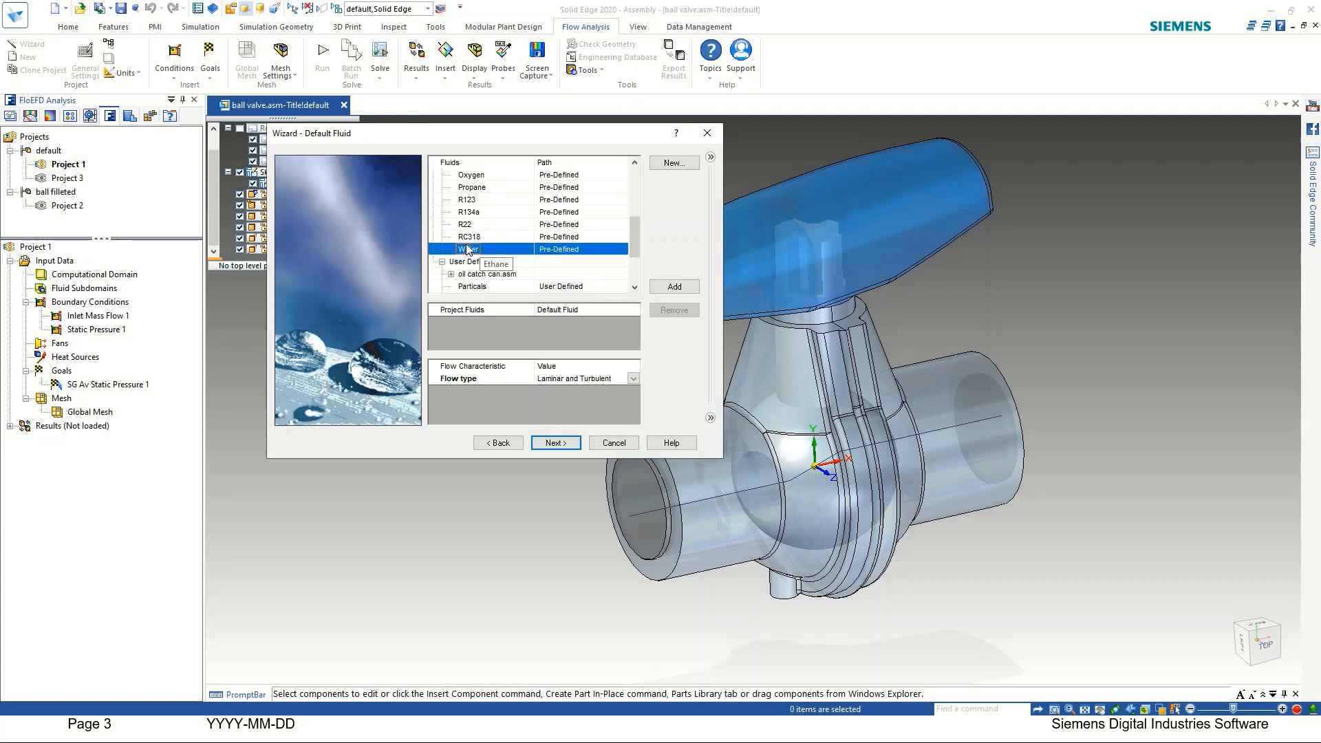
pyautogui.doubleClick(466, 248)
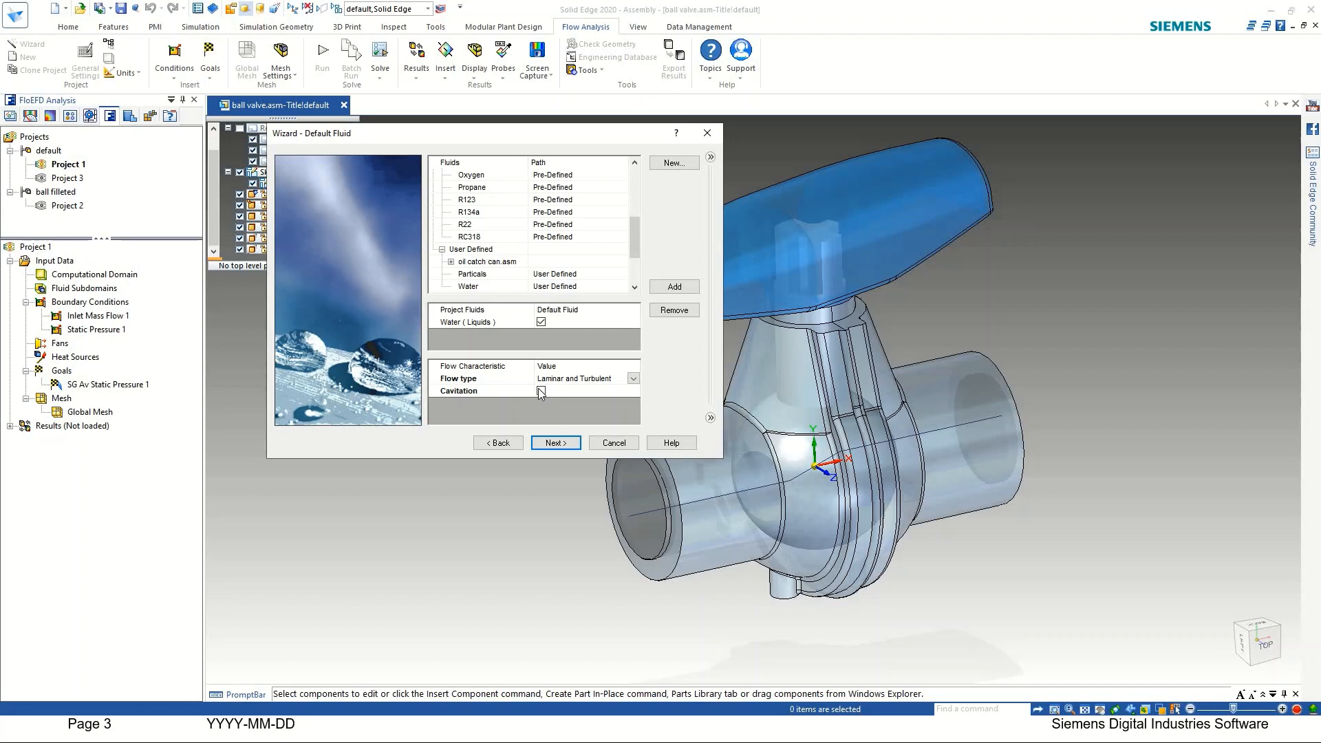
# Enable cavitation for the water, expand its dissolved gas mass fraction setting, and accept the fluid settings.
pyautogui.click(541, 391)
pyautogui.click(541, 392)
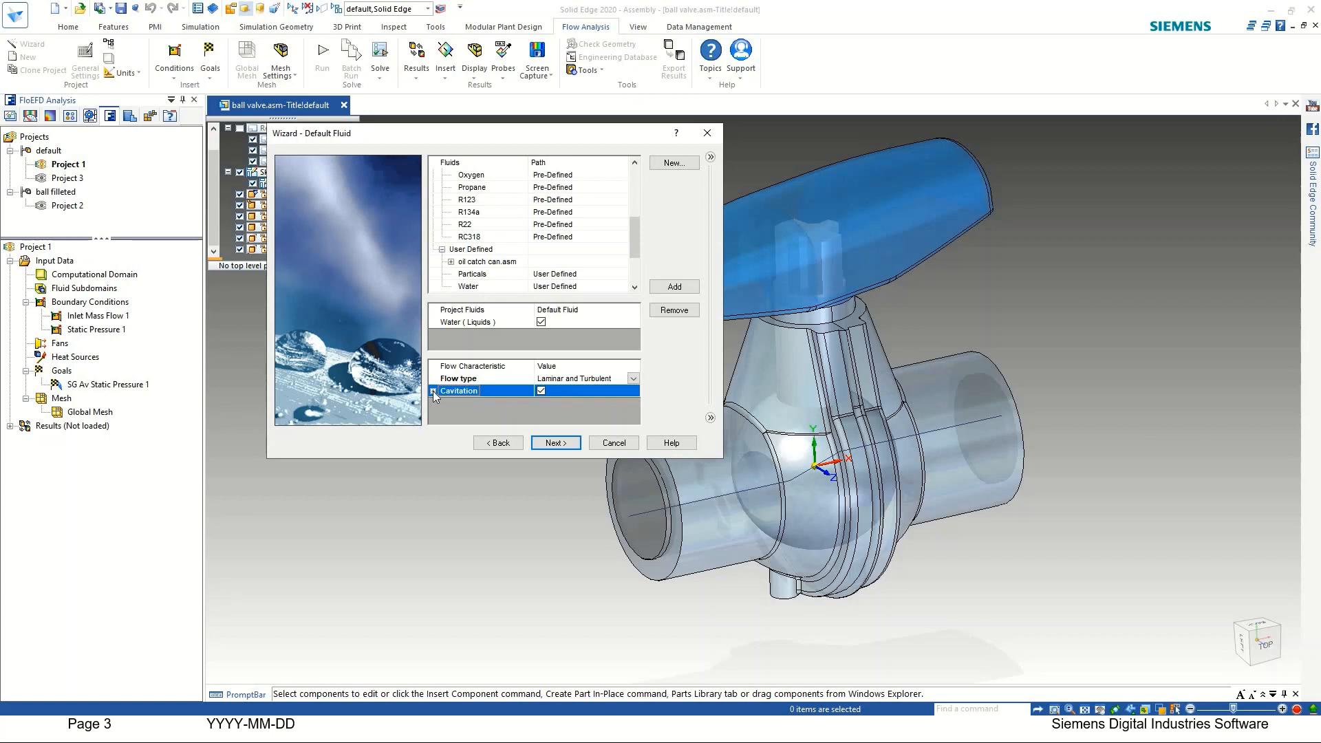
pyautogui.click(431, 391)
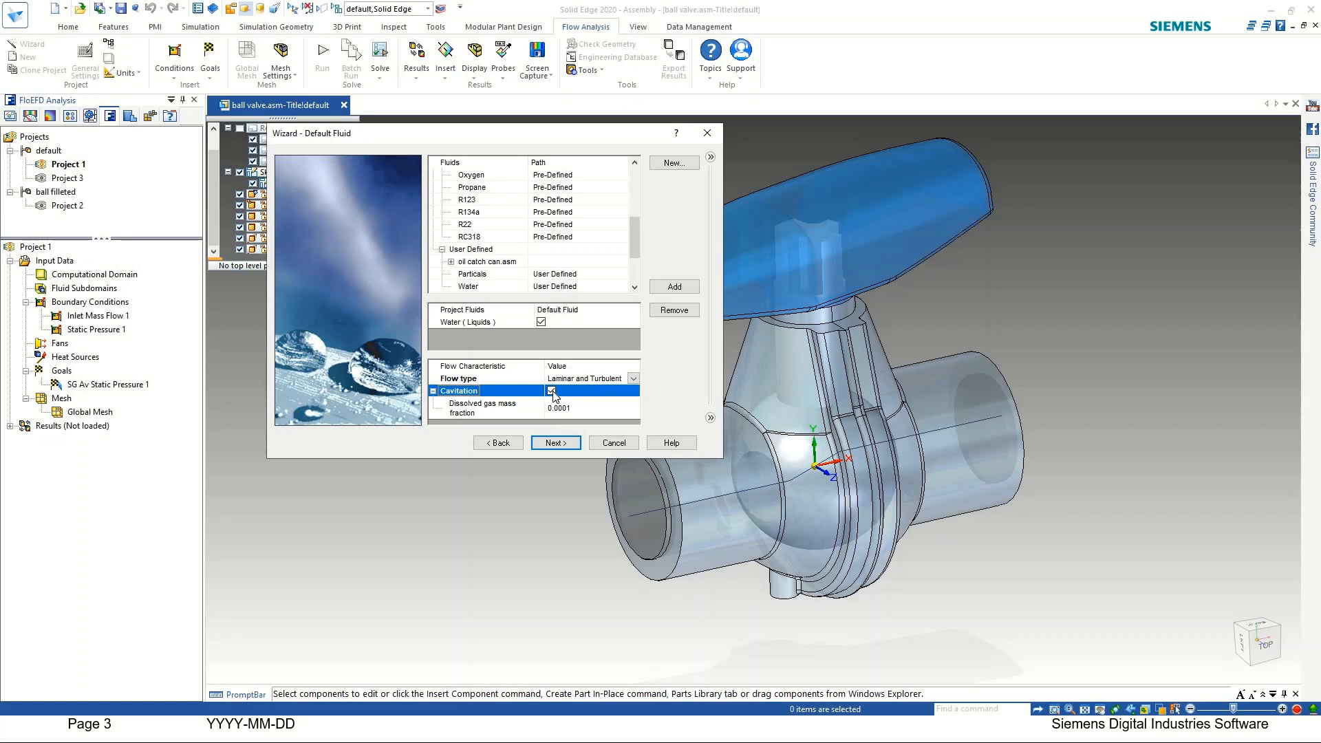
pyautogui.click(555, 442)
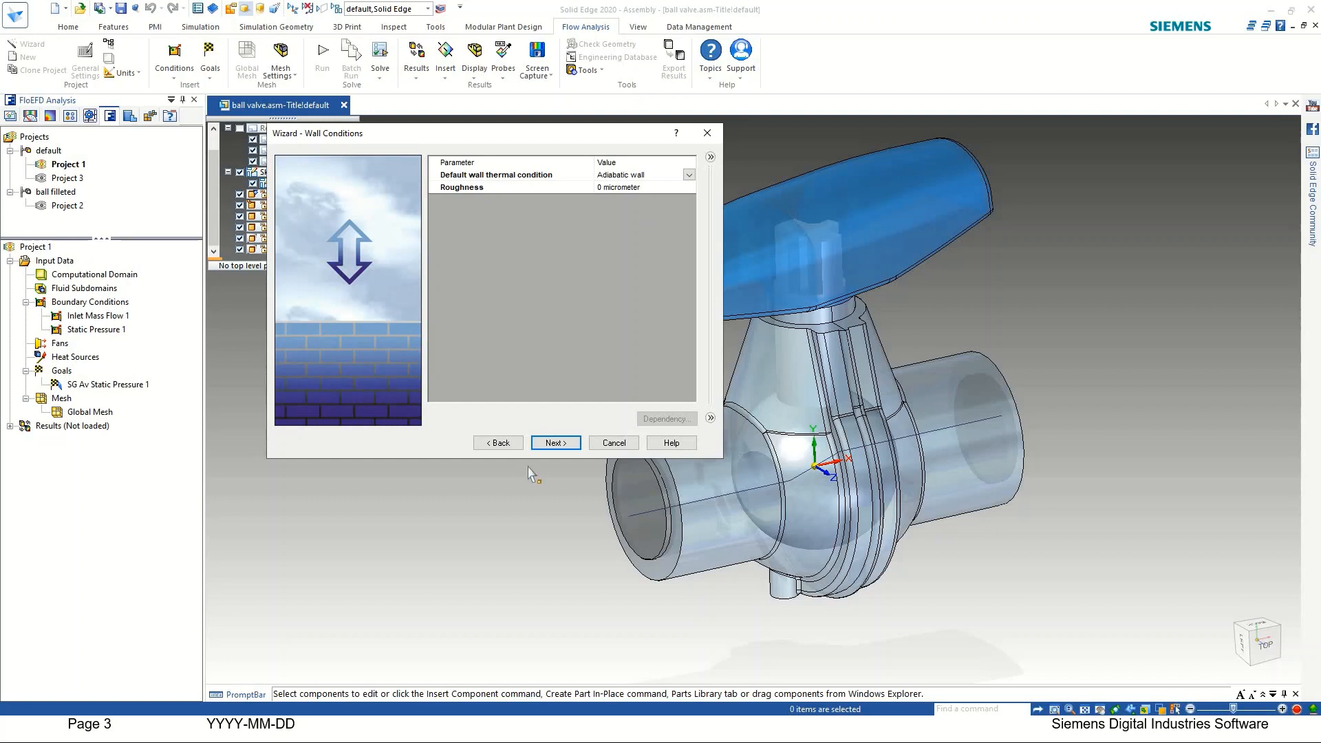
# Accept the adiabatic, zero-roughness wall conditions and the default initial conditions, and finish creating the project.
pyautogui.click(556, 443)
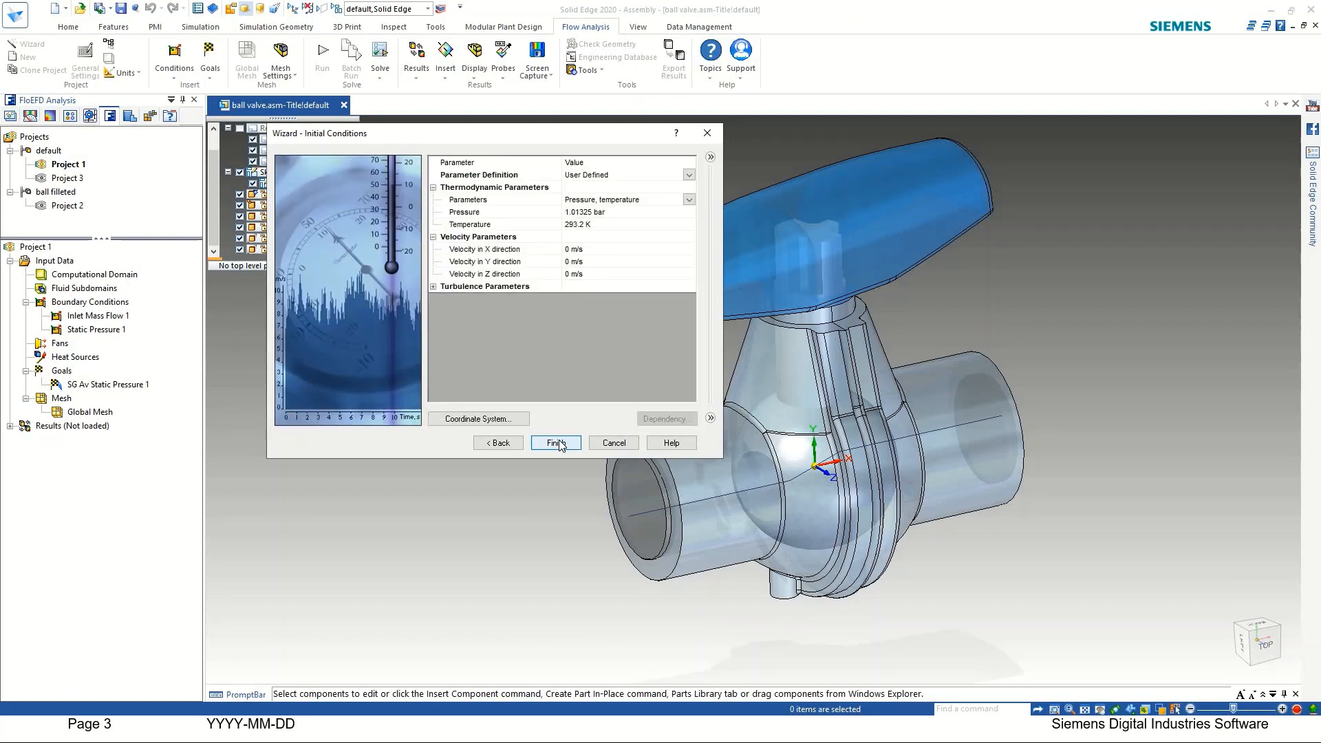
pyautogui.click(562, 444)
pyautogui.click(556, 443)
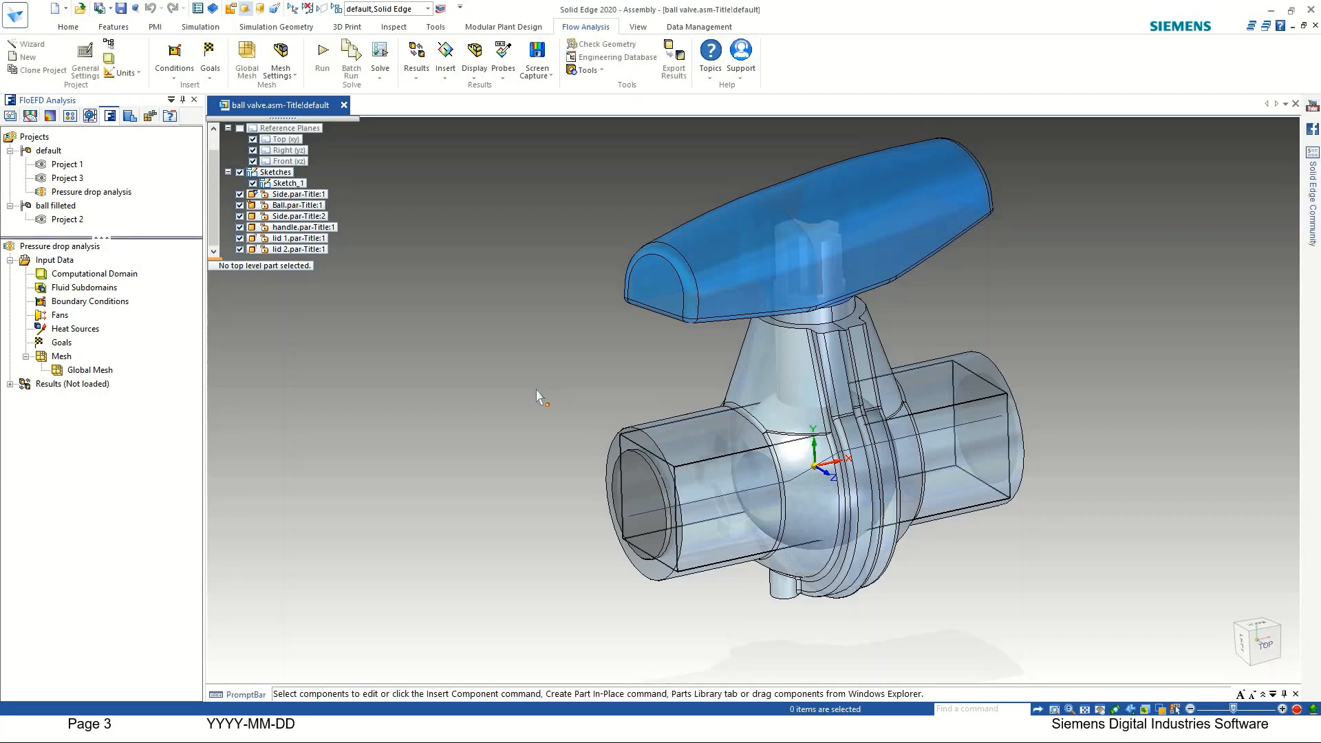
# Hide the computational domain box around the valve.
pyautogui.moveTo(538, 404)
pyautogui.mouseDown(button='middle')
pyautogui.moveTo(709, 390)
pyautogui.moveTo(540, 414)
pyautogui.mouseUp(button='middle')
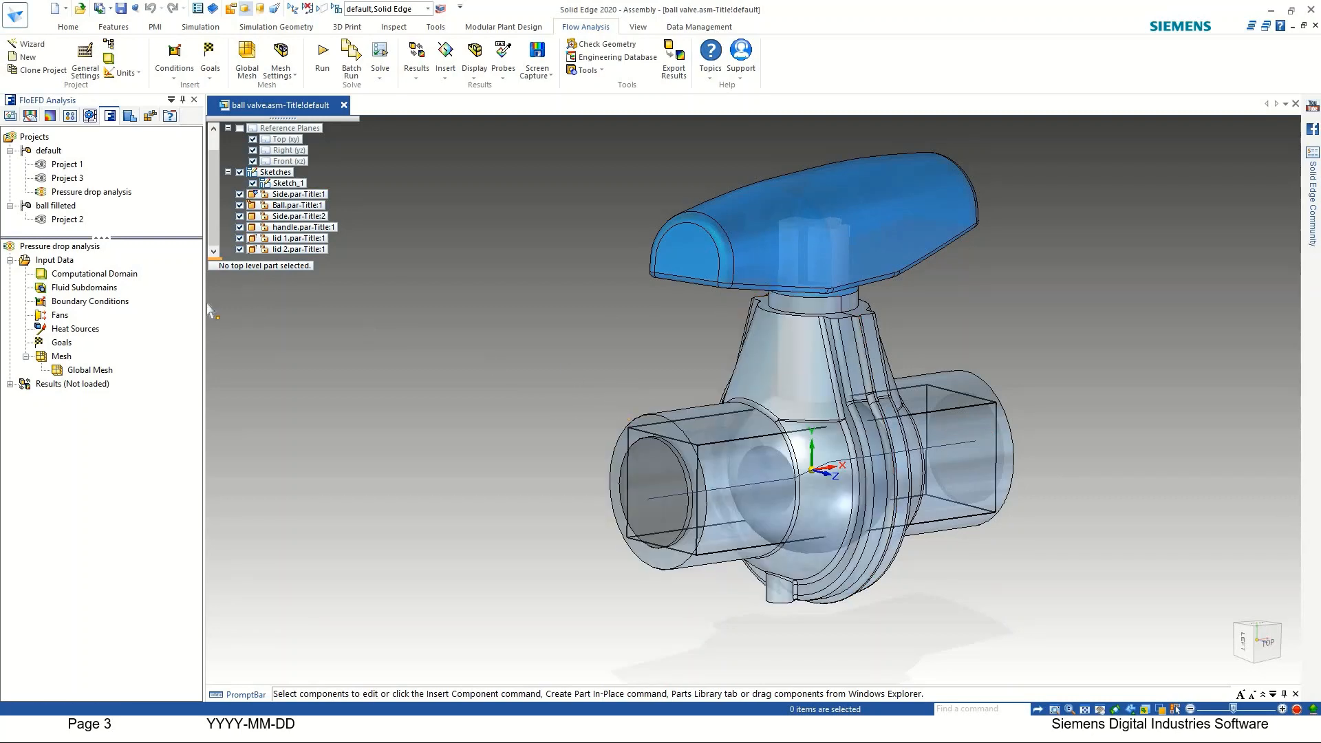
pyautogui.moveTo(676, 404); pyautogui.dragTo(658, 426, button='middle')
pyautogui.rightClick(79, 274)
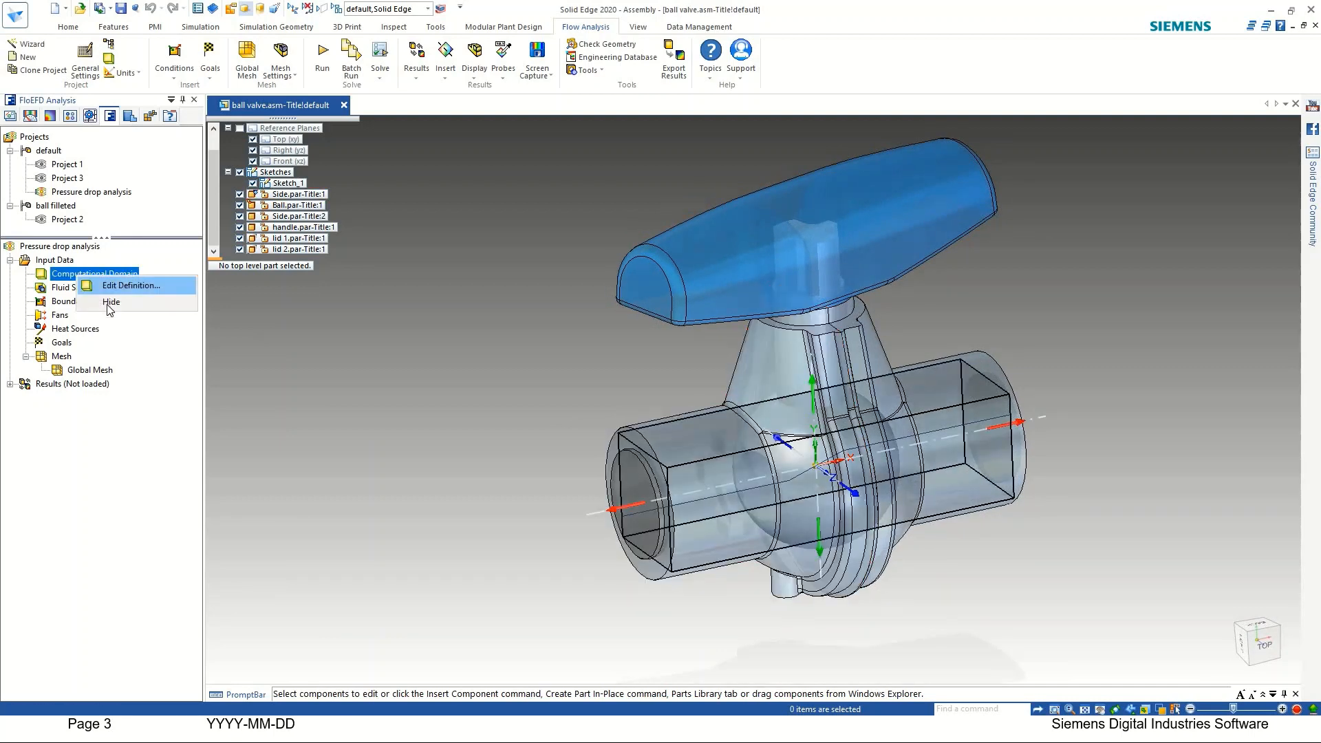
pyautogui.click(106, 304)
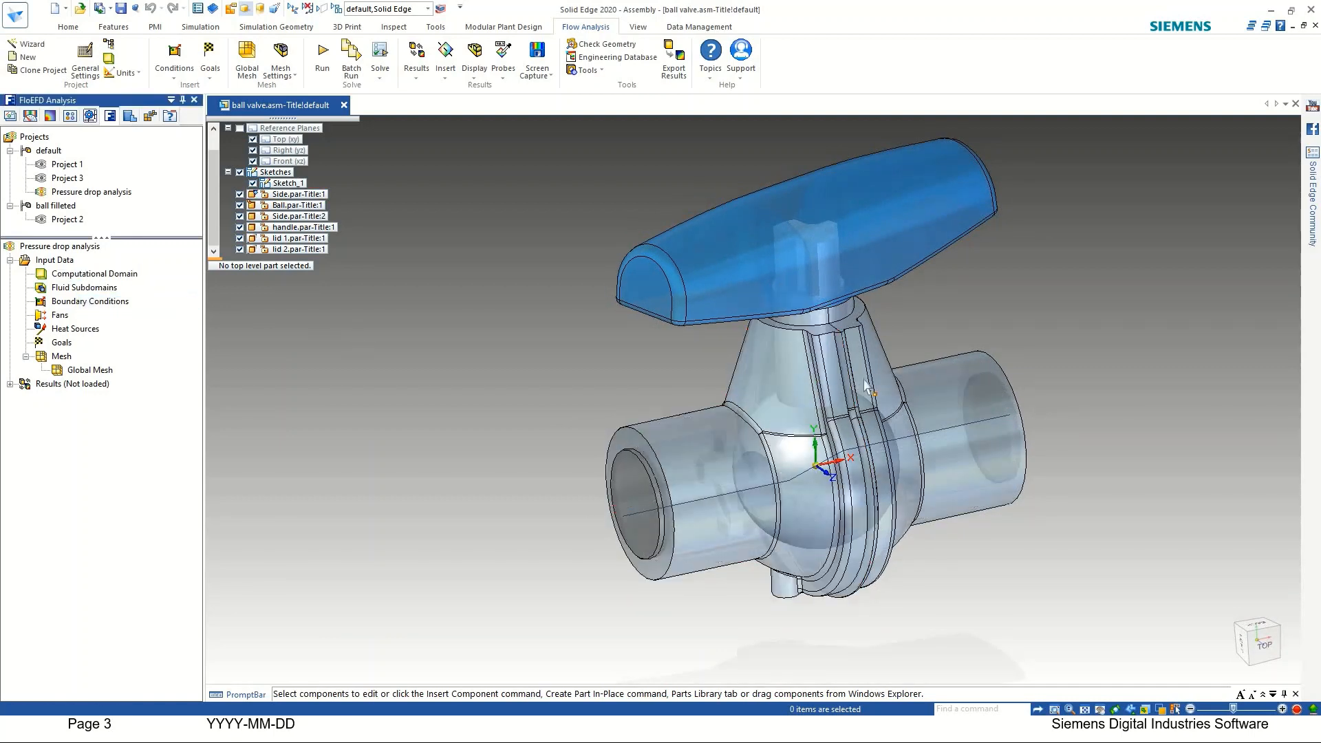
# Hide the two outer side parts of the valve housing to expose the ball and both lids.
pyautogui.click(952, 412)
pyautogui.rightClick(542, 359)
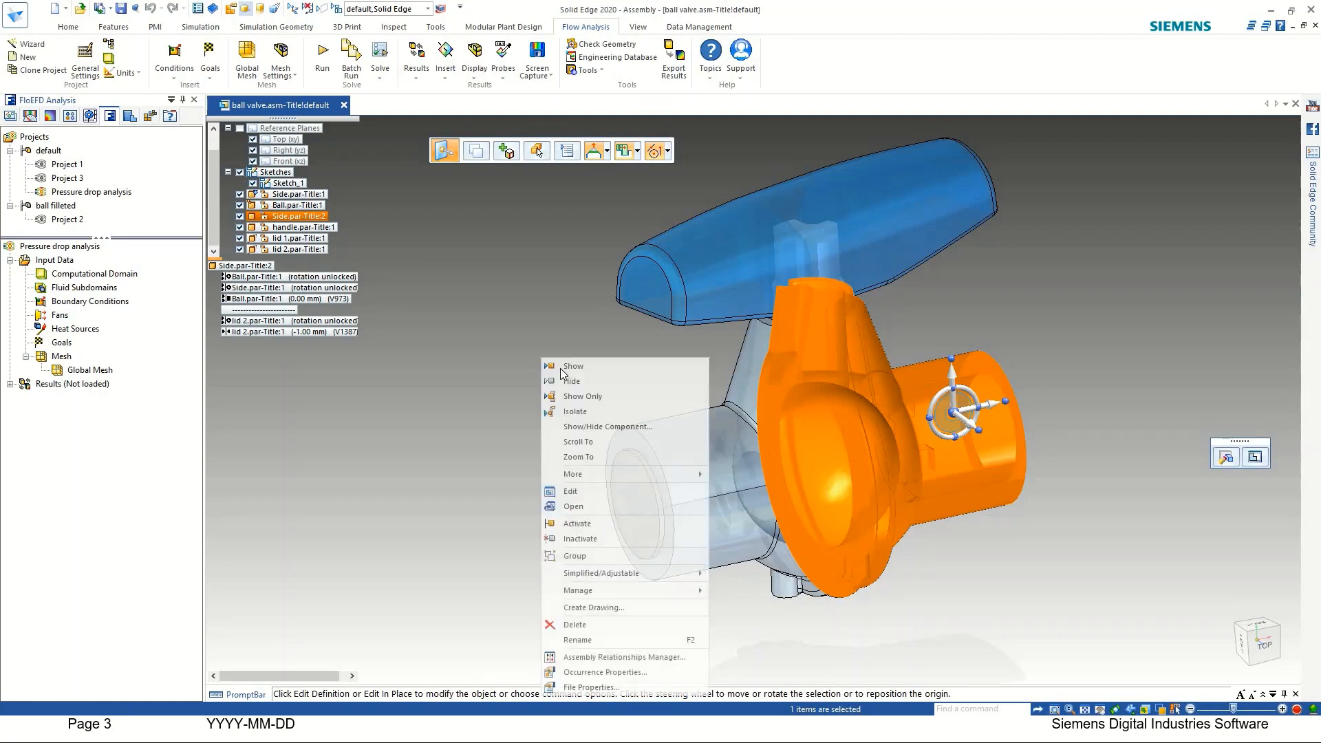
pyautogui.click(681, 435)
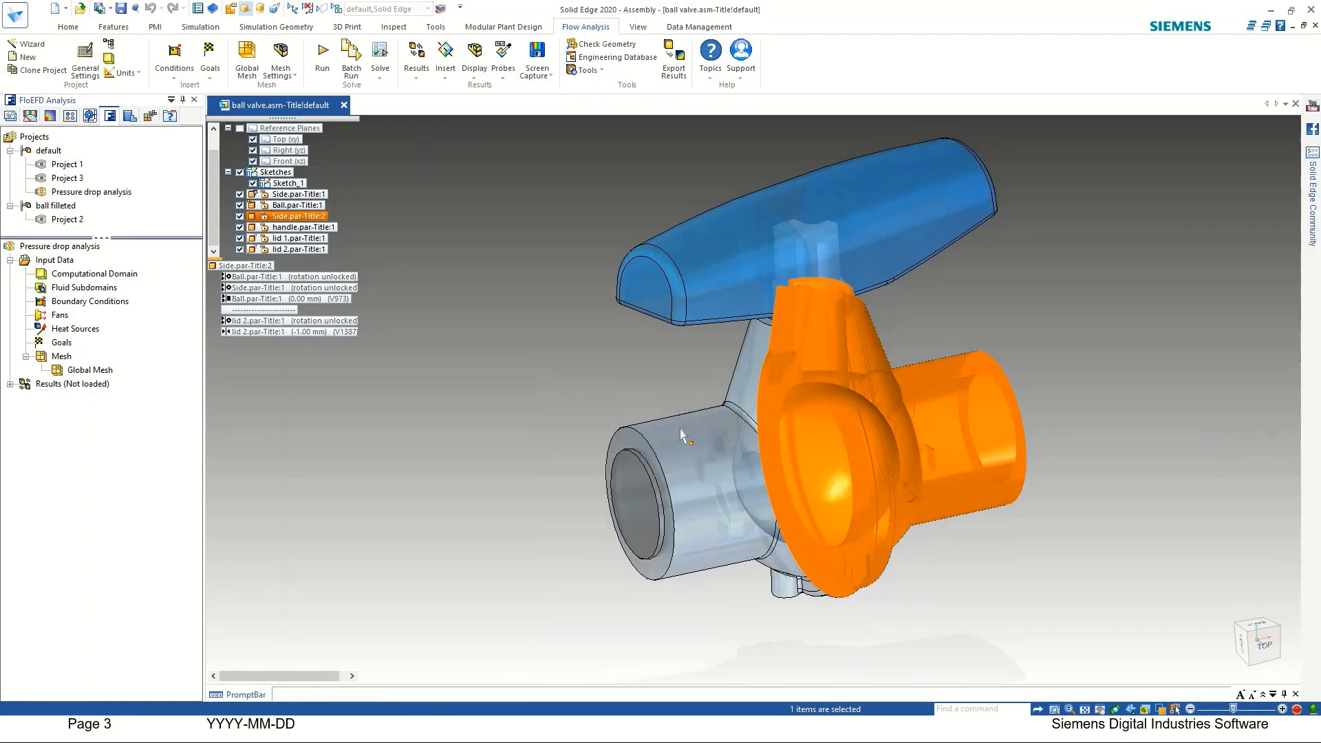
pyautogui.click(537, 343)
pyautogui.rightClick(535, 340)
pyautogui.click(550, 364)
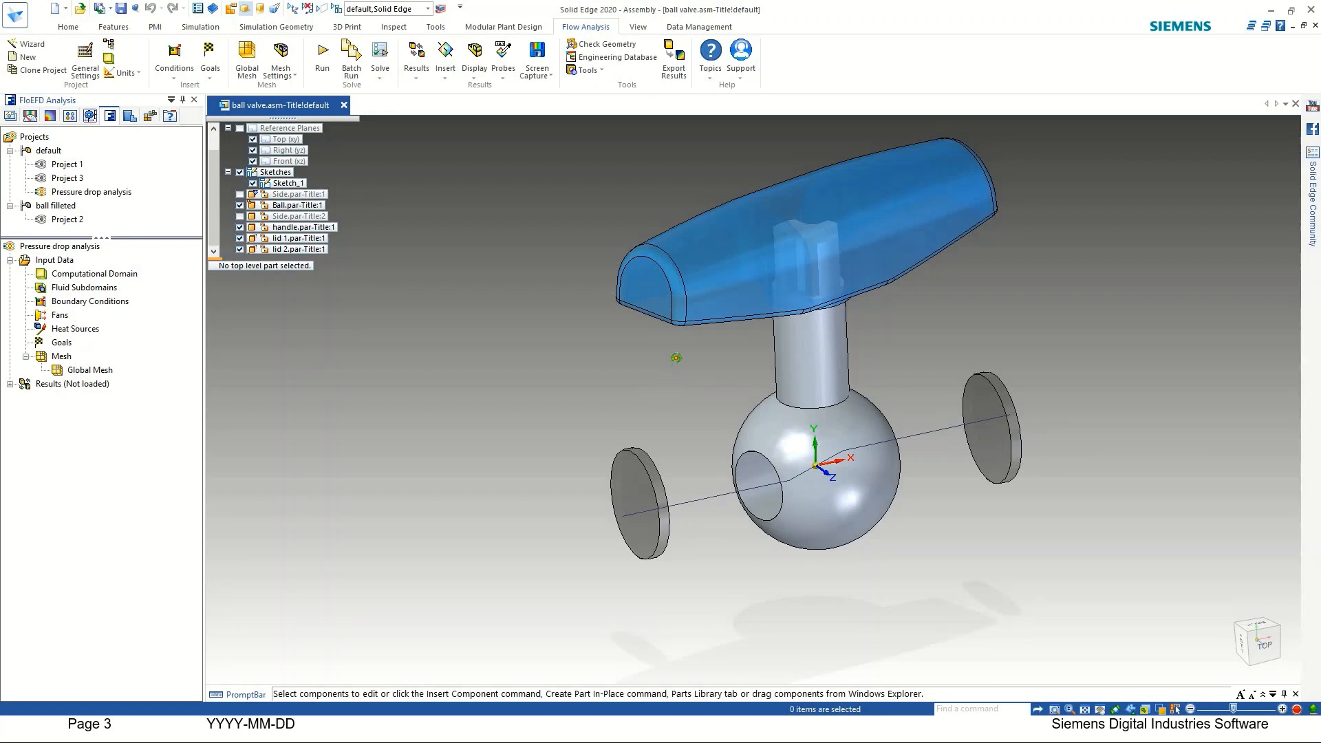
# Start a new boundary condition of type Total Pressure and set its pressure to 2.01325 bar.
pyautogui.moveTo(677, 357); pyautogui.dragTo(746, 358, button='middle')
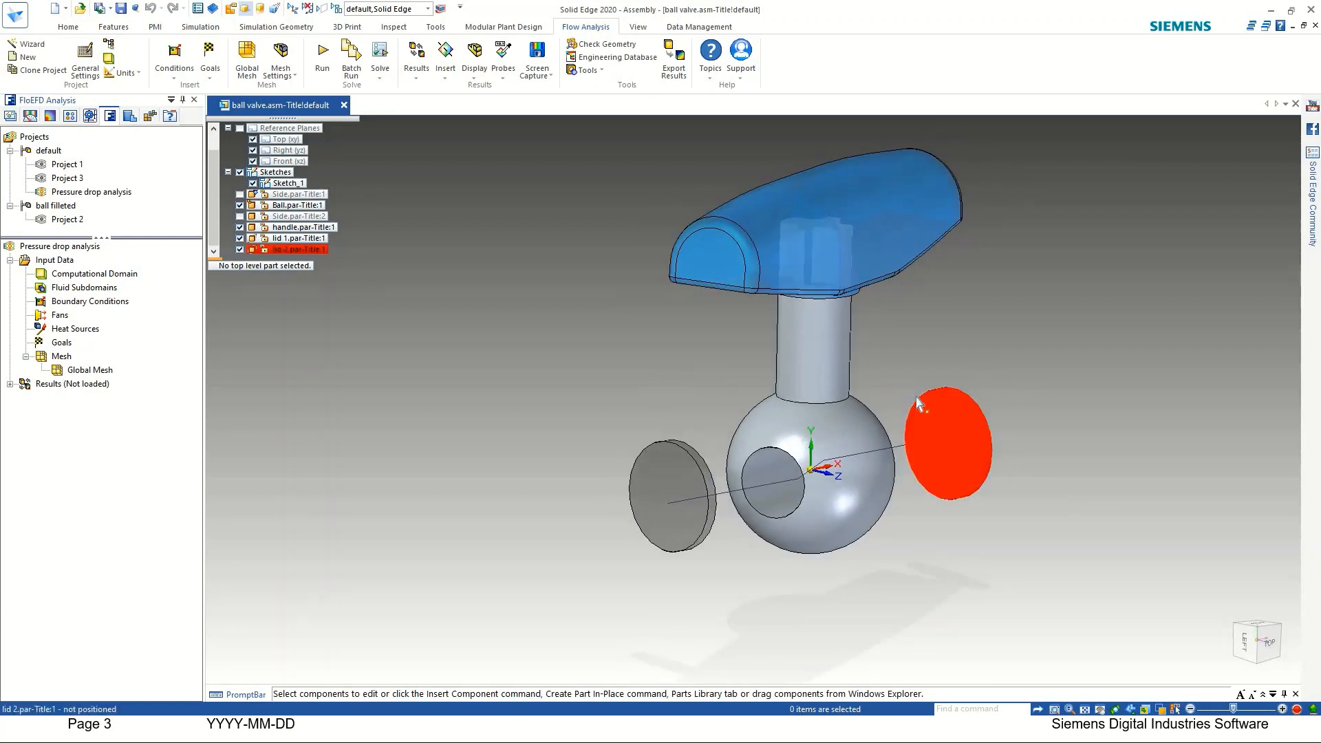
pyautogui.moveTo(575, 551); pyautogui.dragTo(523, 395, button='middle')
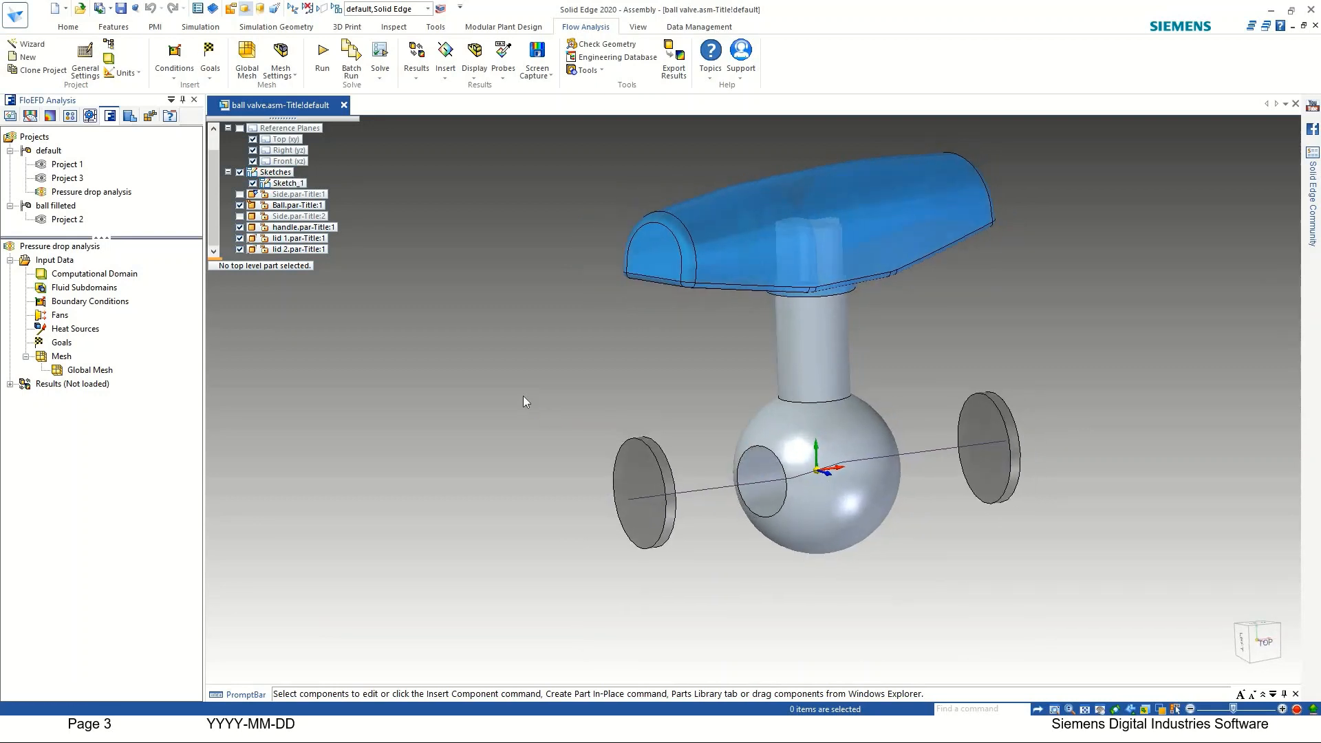
pyautogui.rightClick(89, 304)
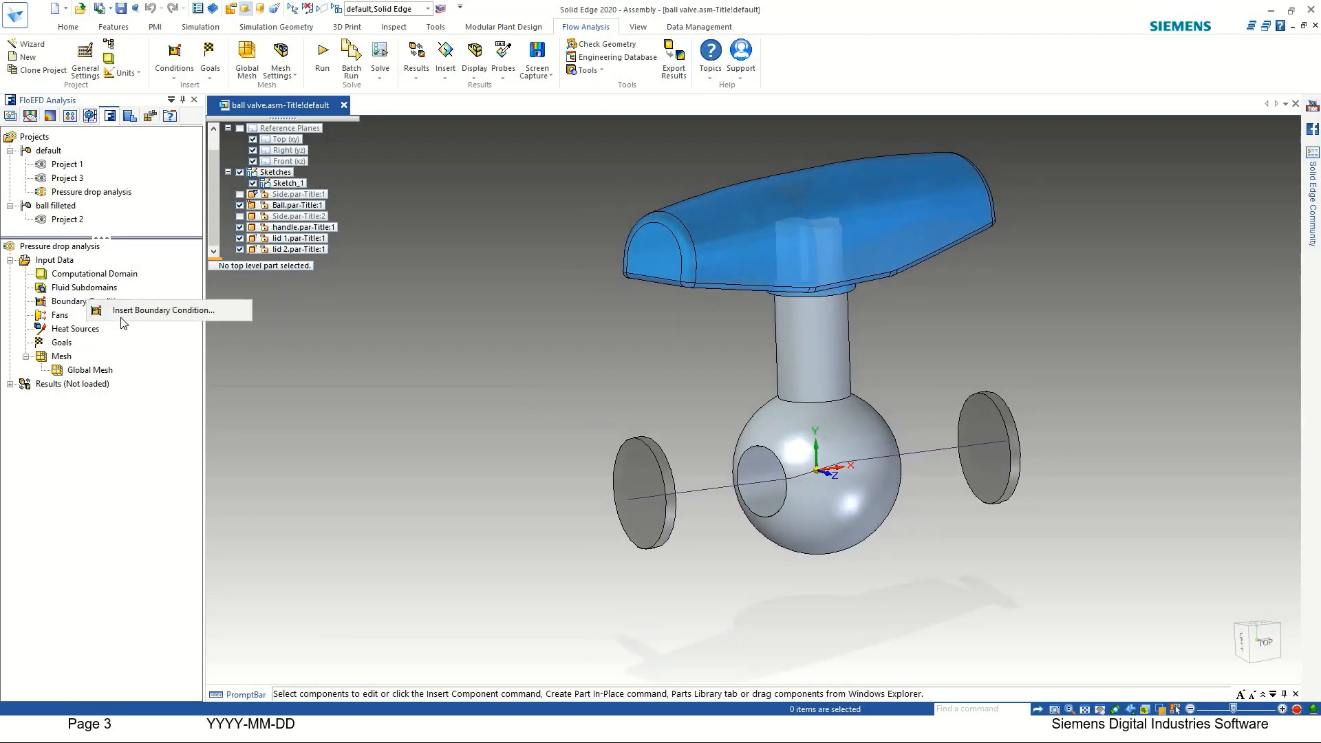
pyautogui.click(124, 310)
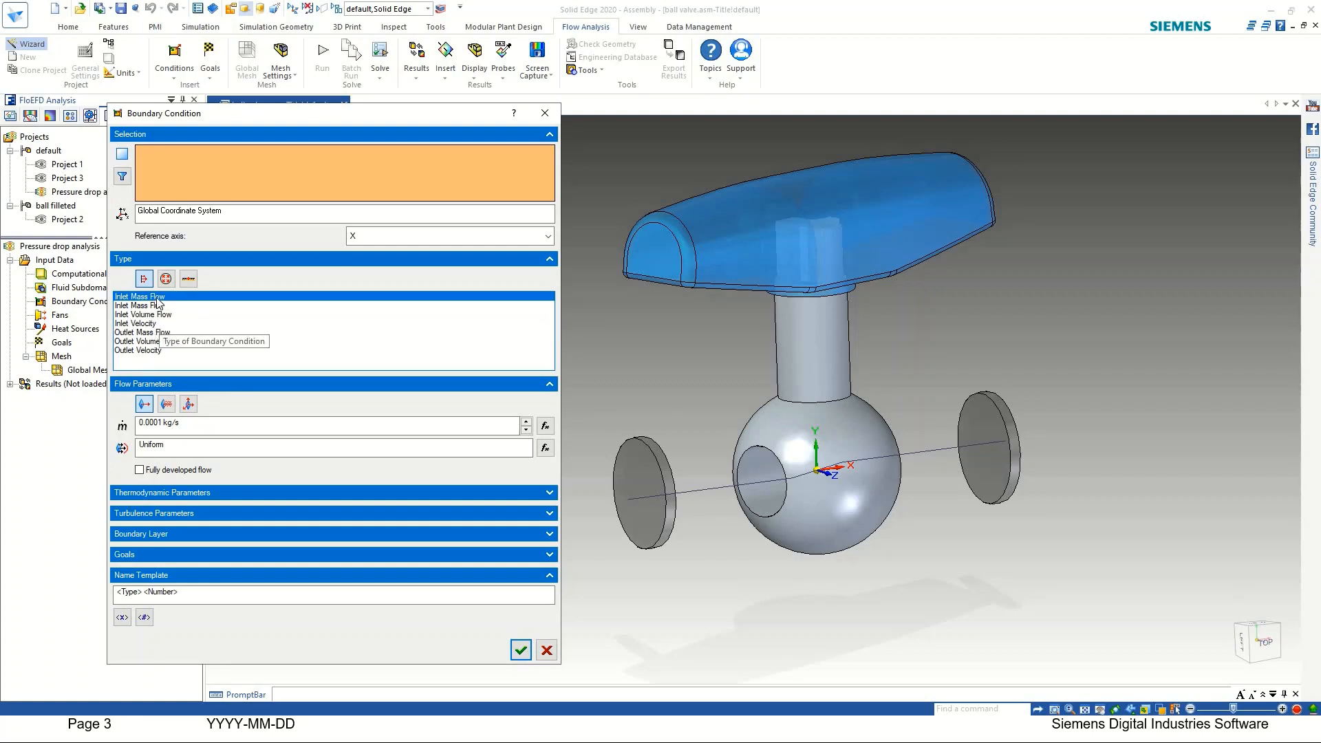
pyautogui.click(165, 277)
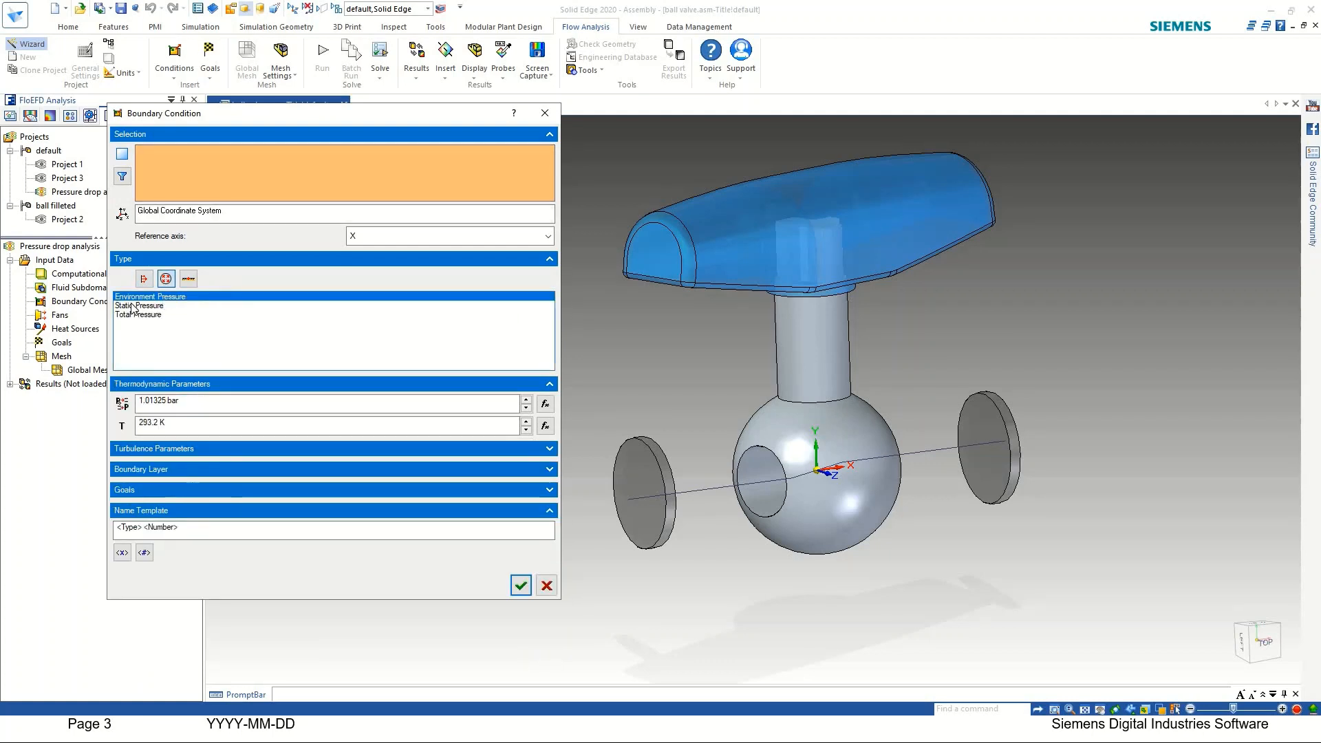
pyautogui.click(137, 314)
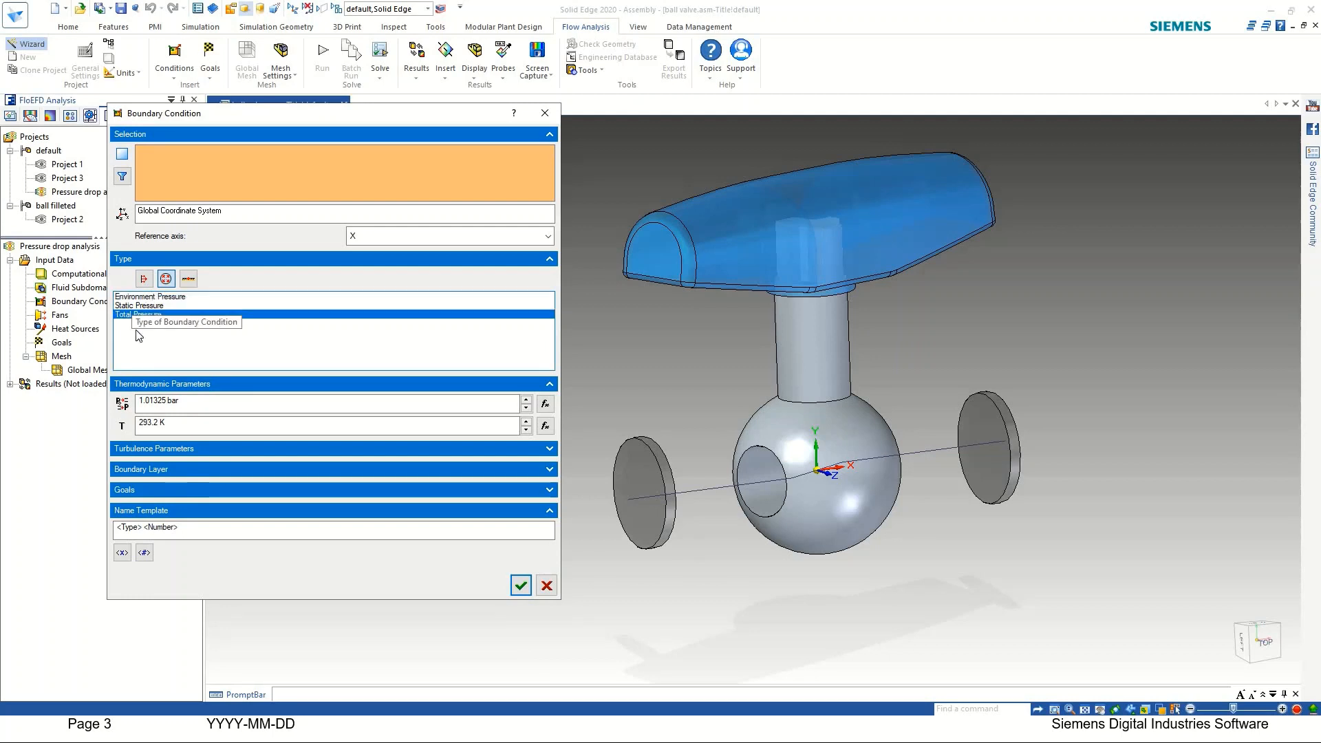
pyautogui.doubleClick(142, 403)
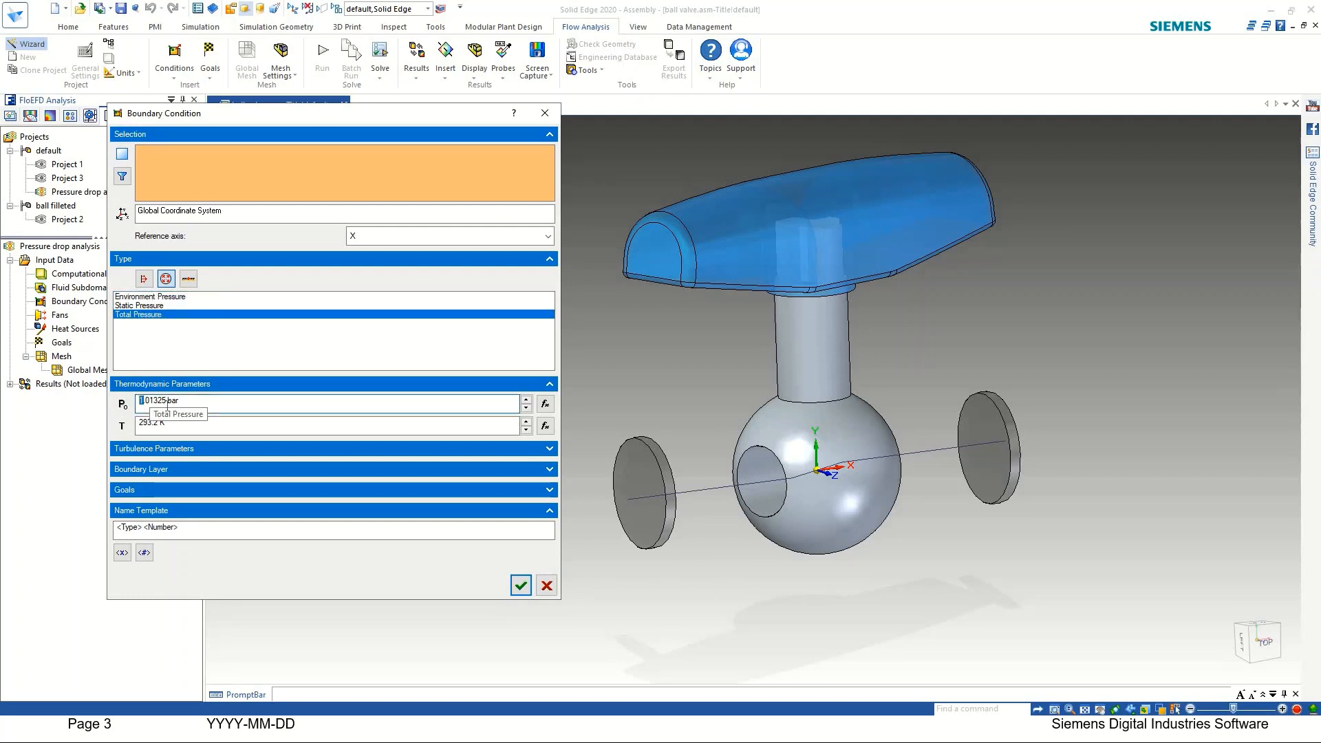
pyautogui.write('2')
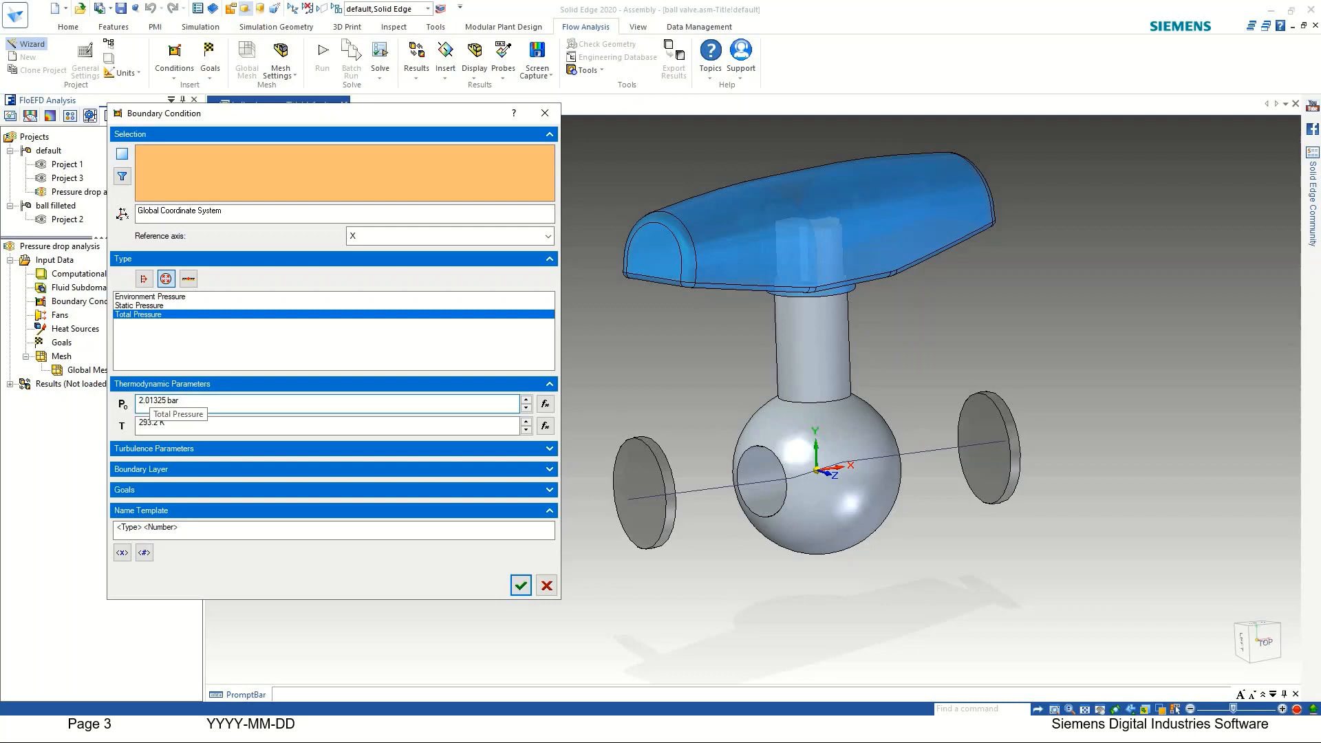
# Try the Ideal Wall and Real Wall boundary types, and toggle the Real Wall roughness setting on and off.
pyautogui.click(187, 280)
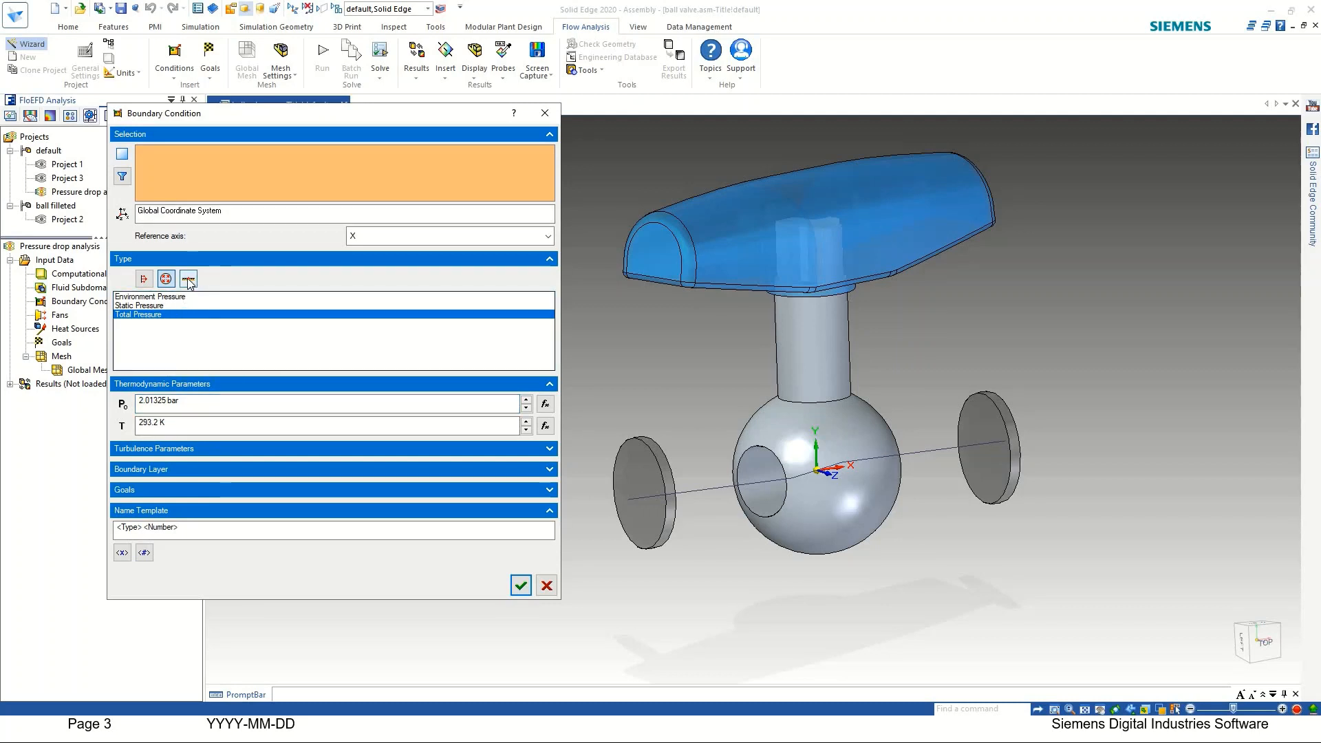
pyautogui.click(131, 305)
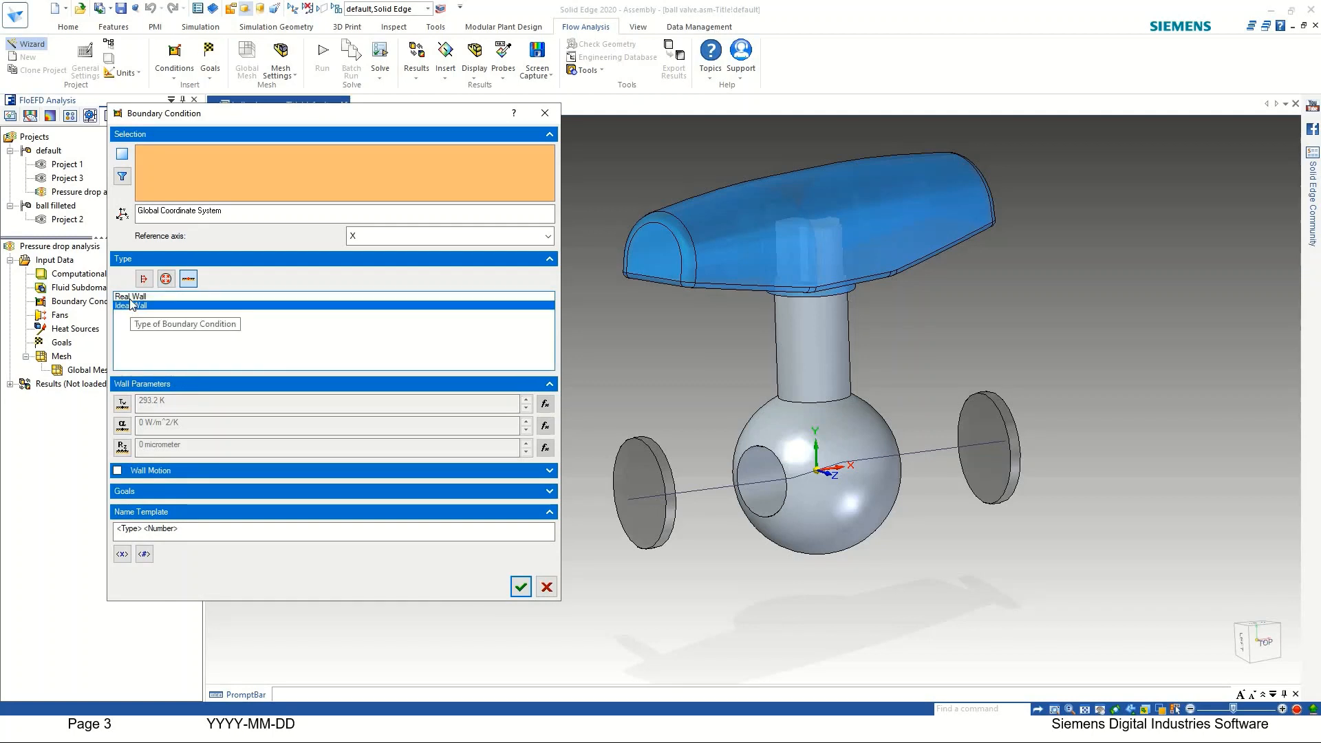
pyautogui.click(131, 297)
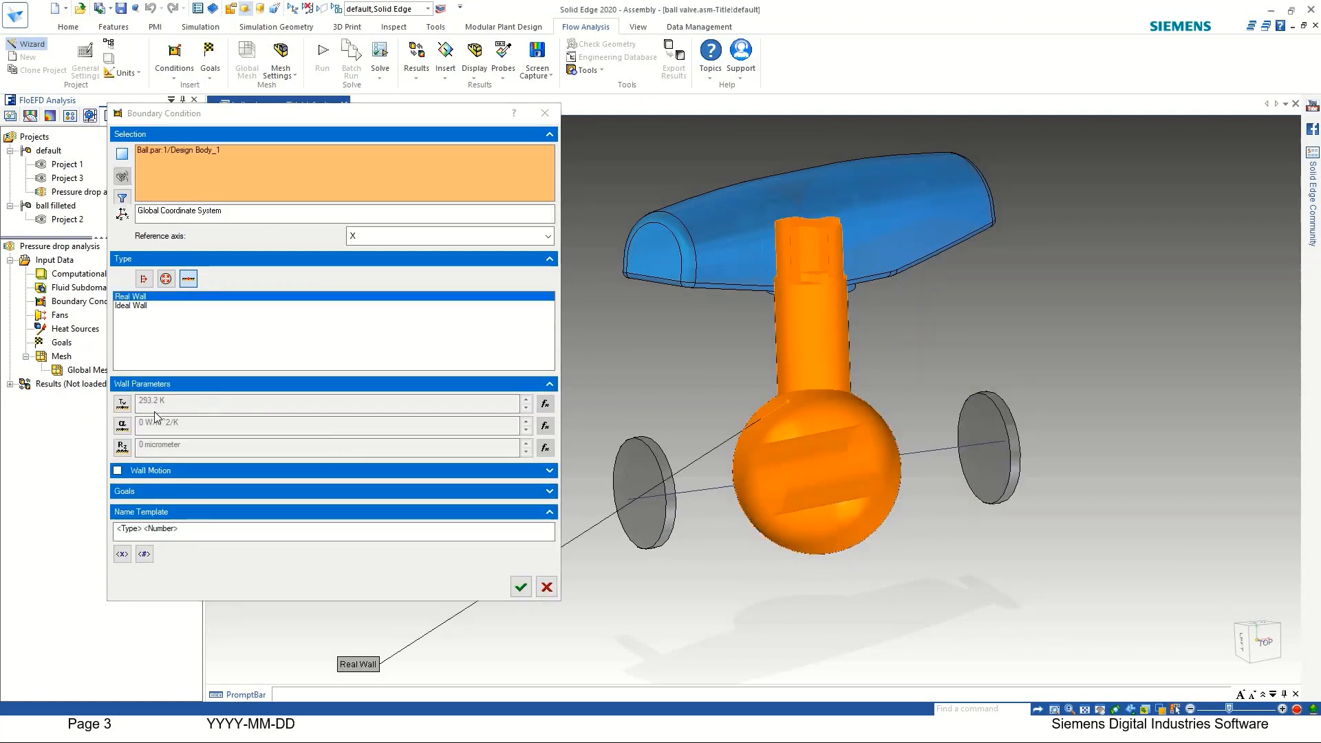
pyautogui.click(123, 447)
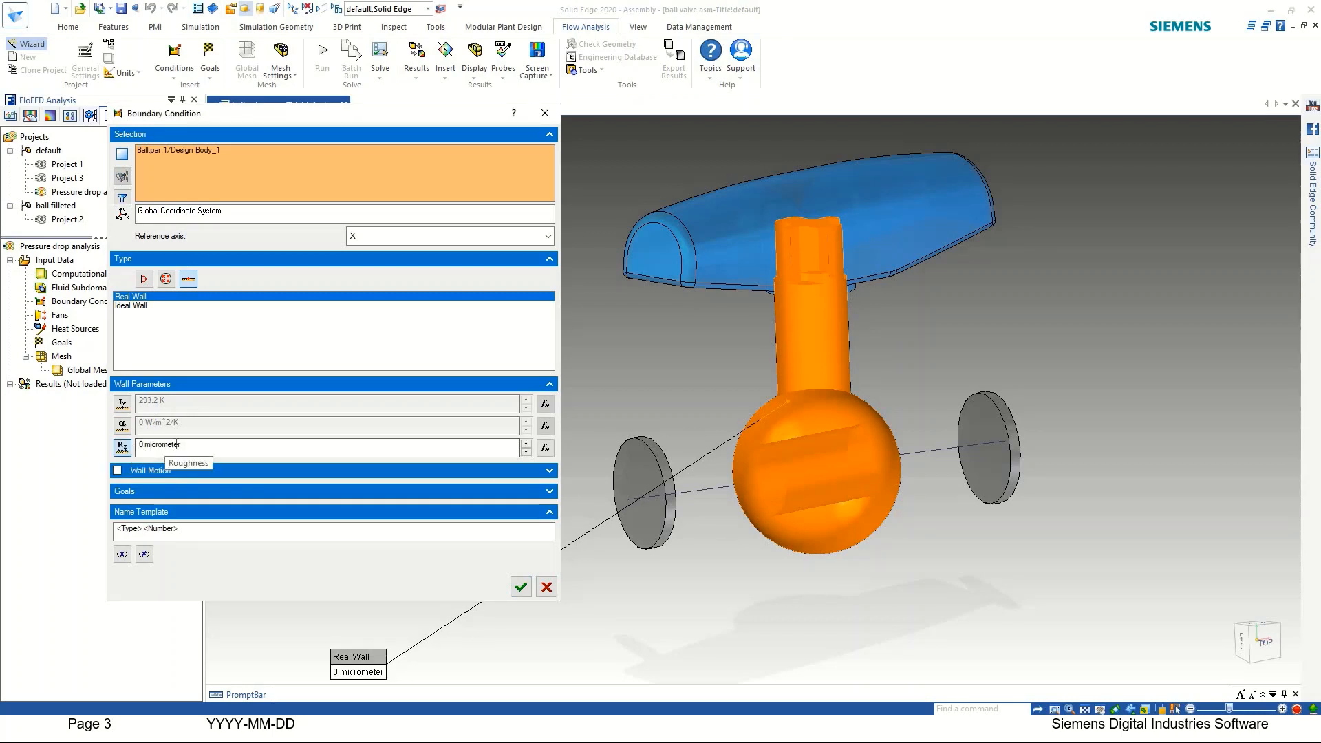
pyautogui.click(122, 448)
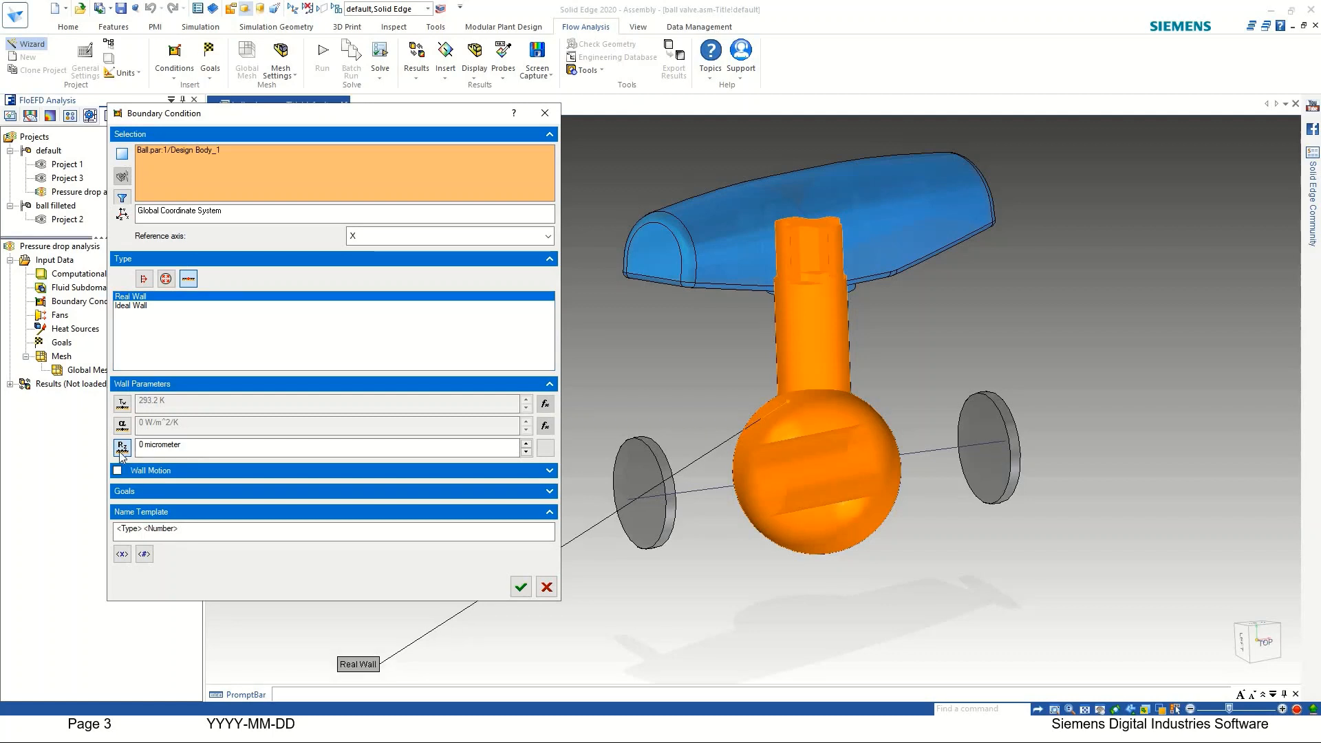
# Return the boundary condition to Total Pressure and create it at 2.01325 bar.
pyautogui.click(165, 280)
pyautogui.click(175, 315)
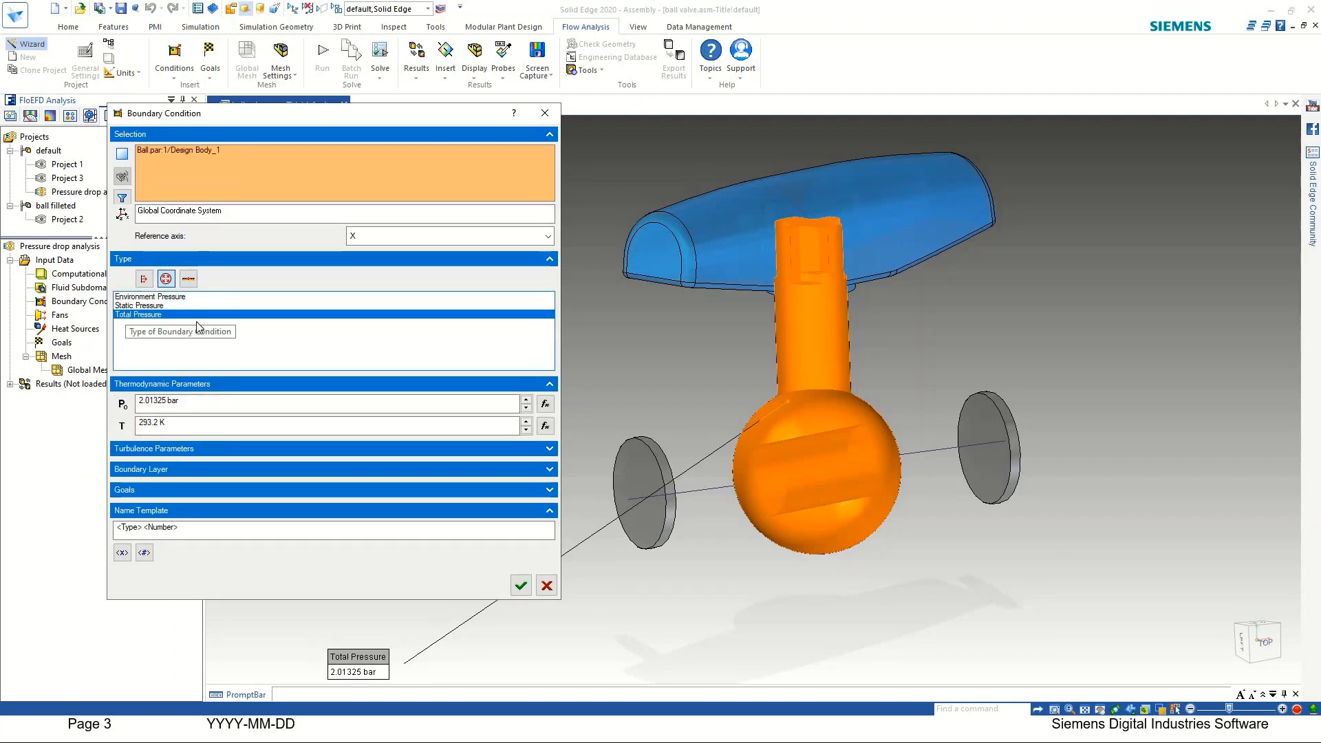
pyautogui.click(521, 586)
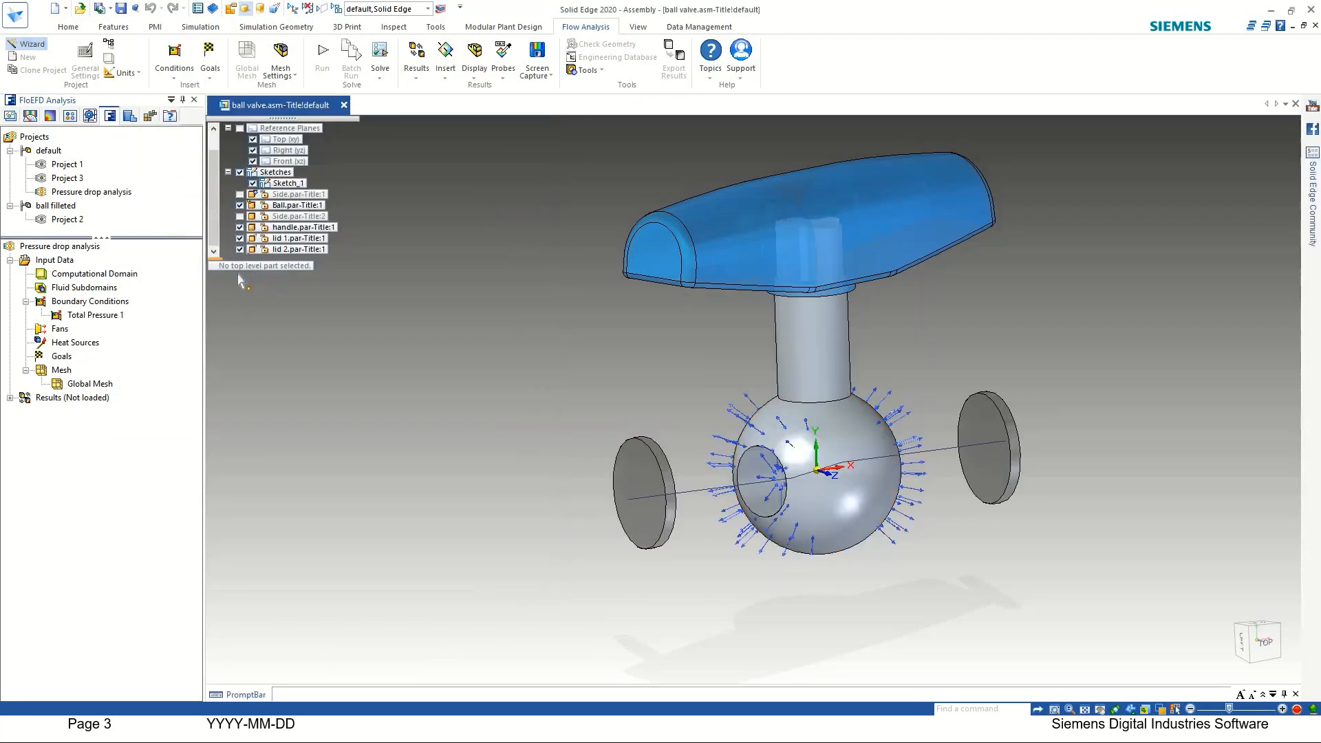
# Edit the total pressure condition, clear the ball body from its selection, and apply it to the inner face of lid 1 instead.
pyautogui.click(75, 316)
pyautogui.rightClick(71, 320)
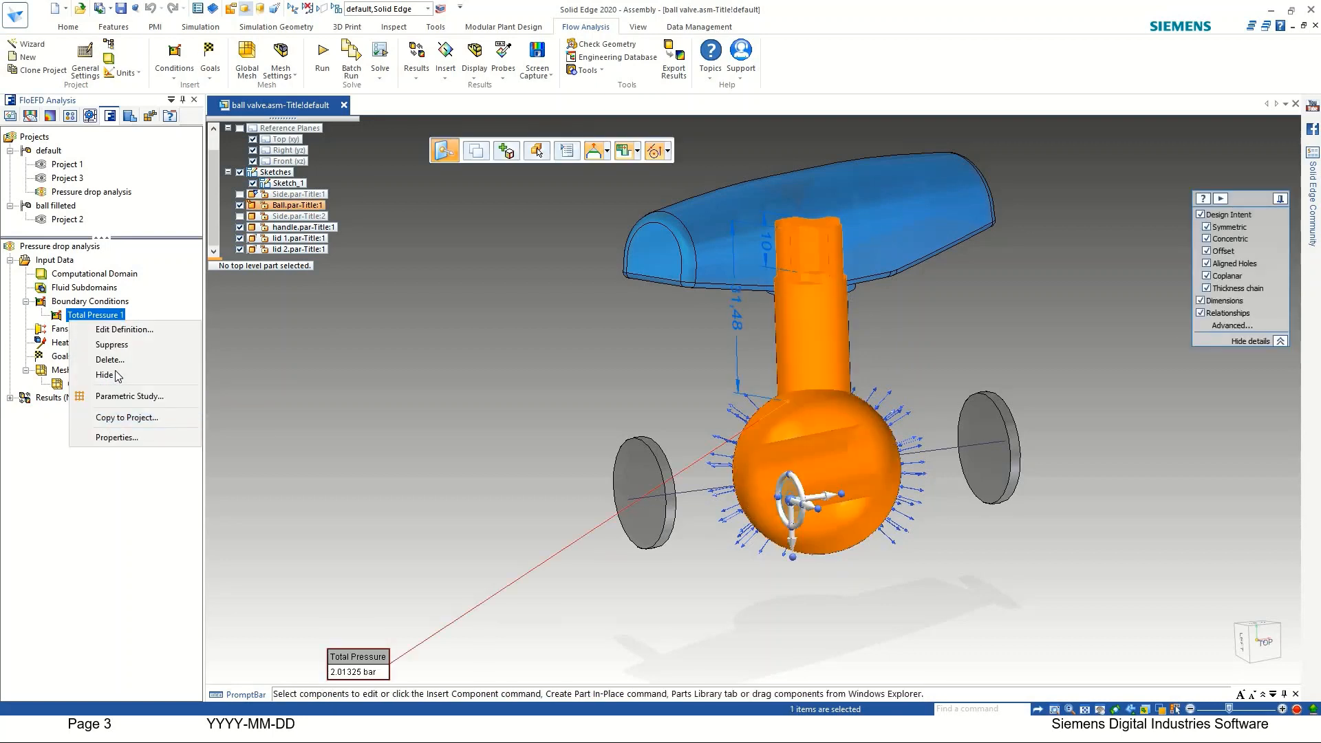
pyautogui.click(114, 329)
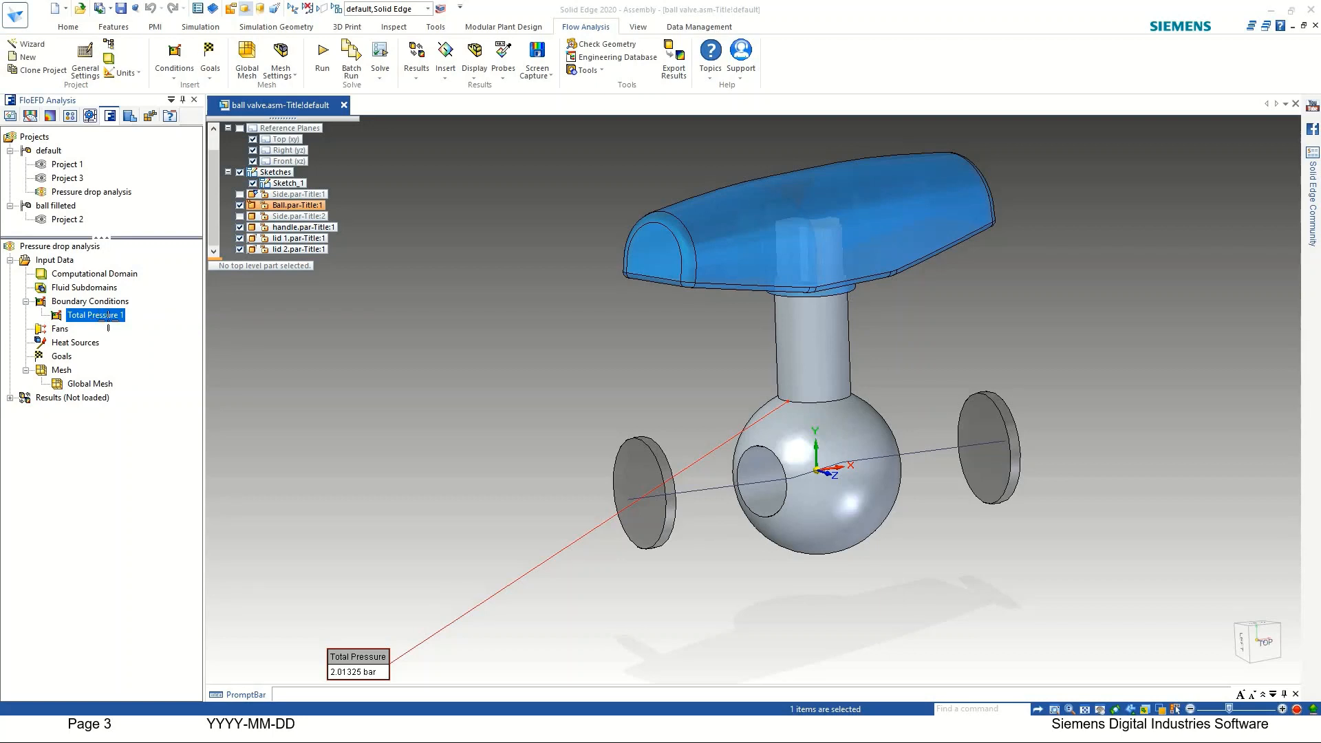
pyautogui.rightClick(186, 162)
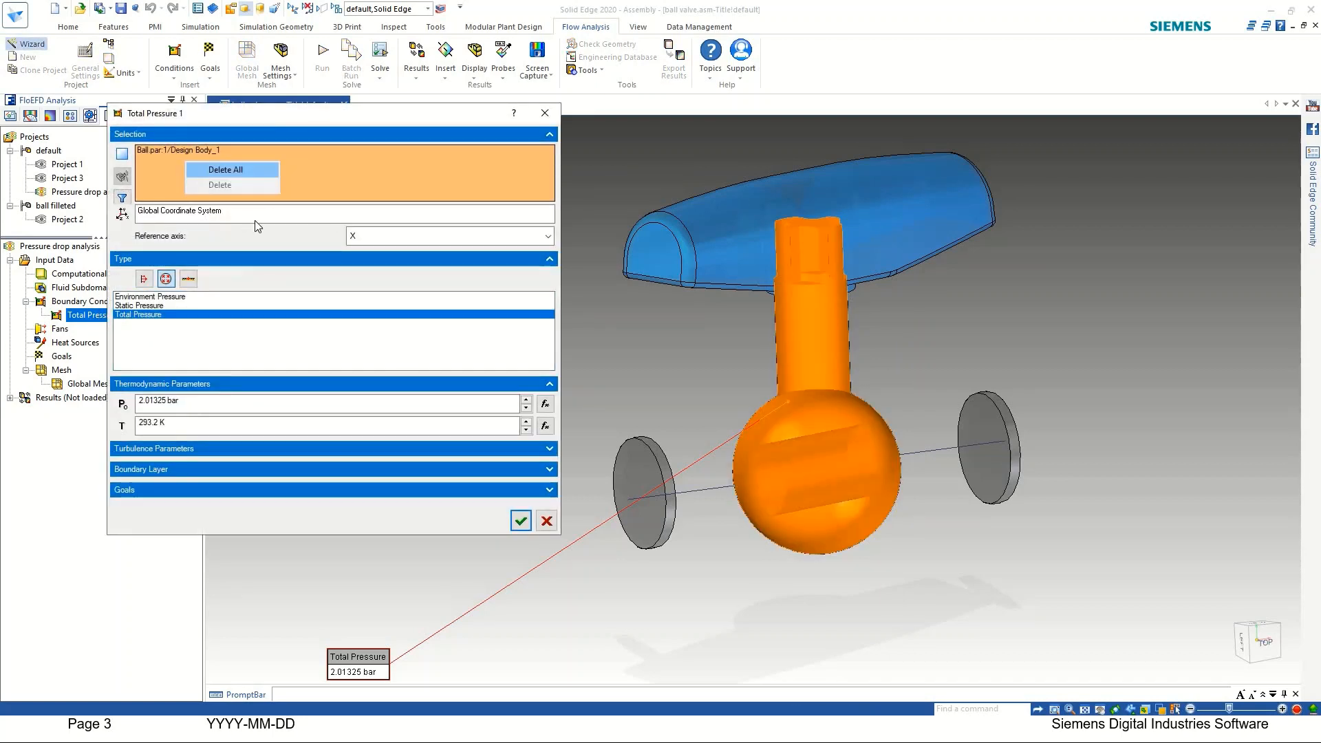
pyautogui.click(226, 170)
pyautogui.click(639, 488)
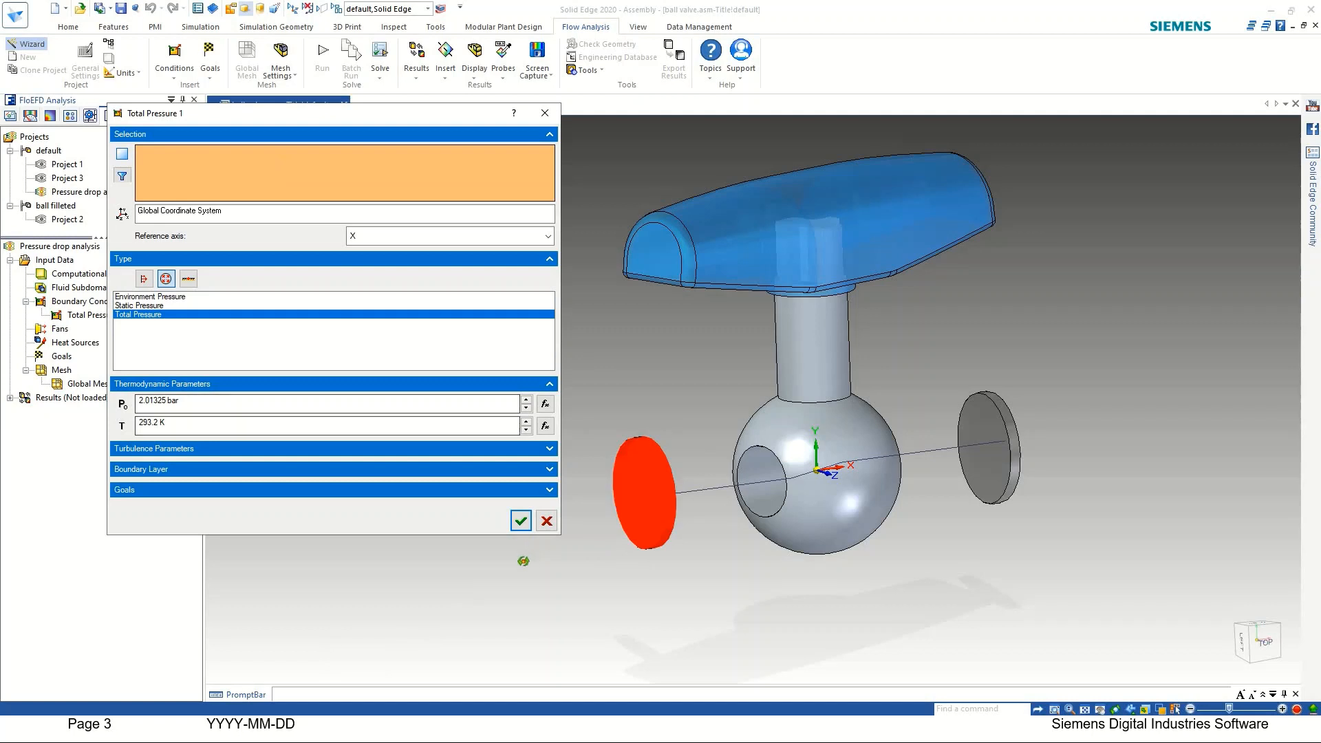
pyautogui.click(657, 471)
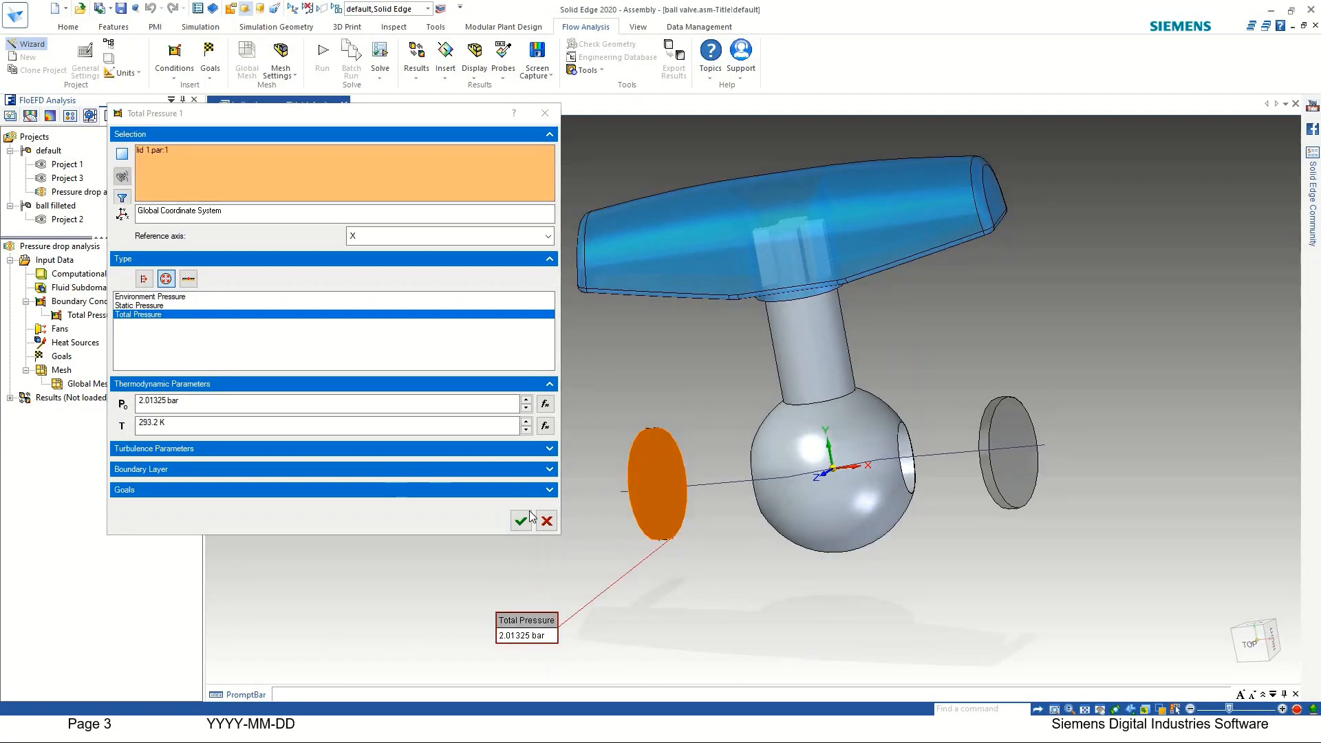
pyautogui.click(521, 521)
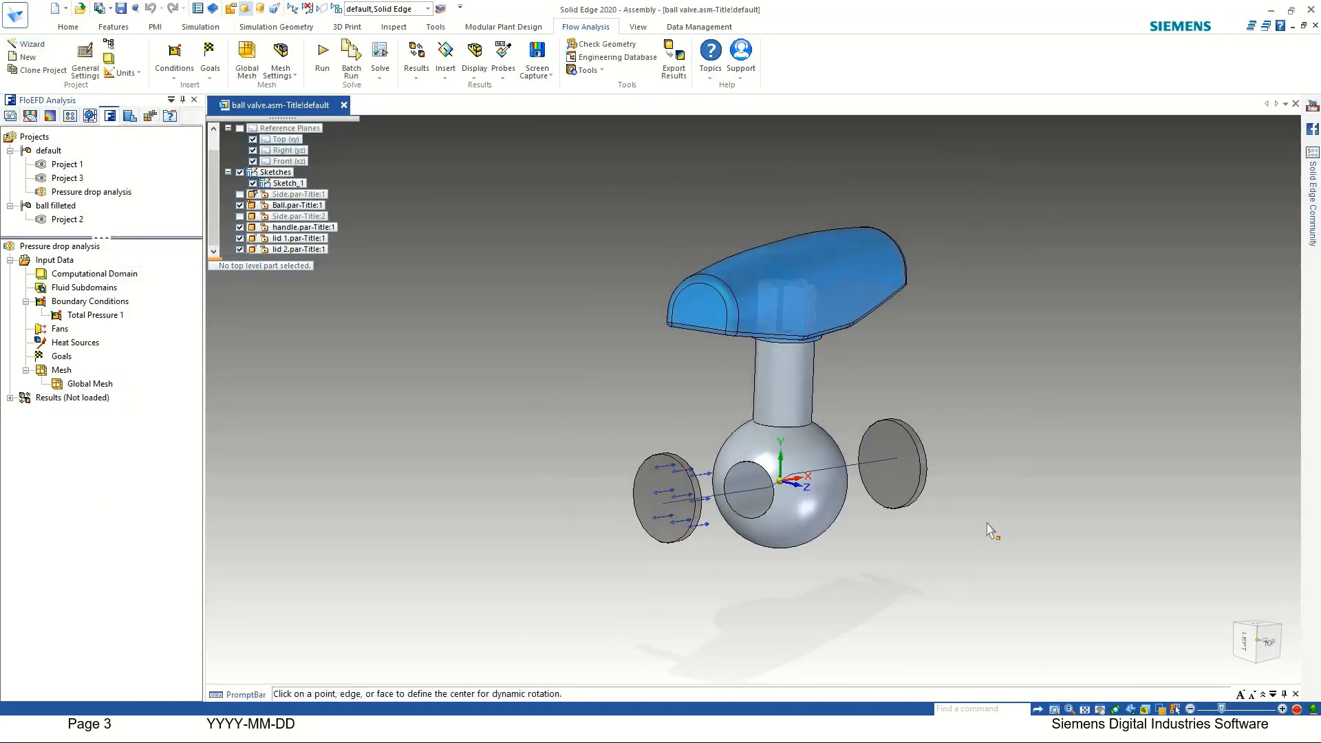
# Rename the total pressure boundary condition as Total Pressure inlet.
pyautogui.rightClick(92, 315)
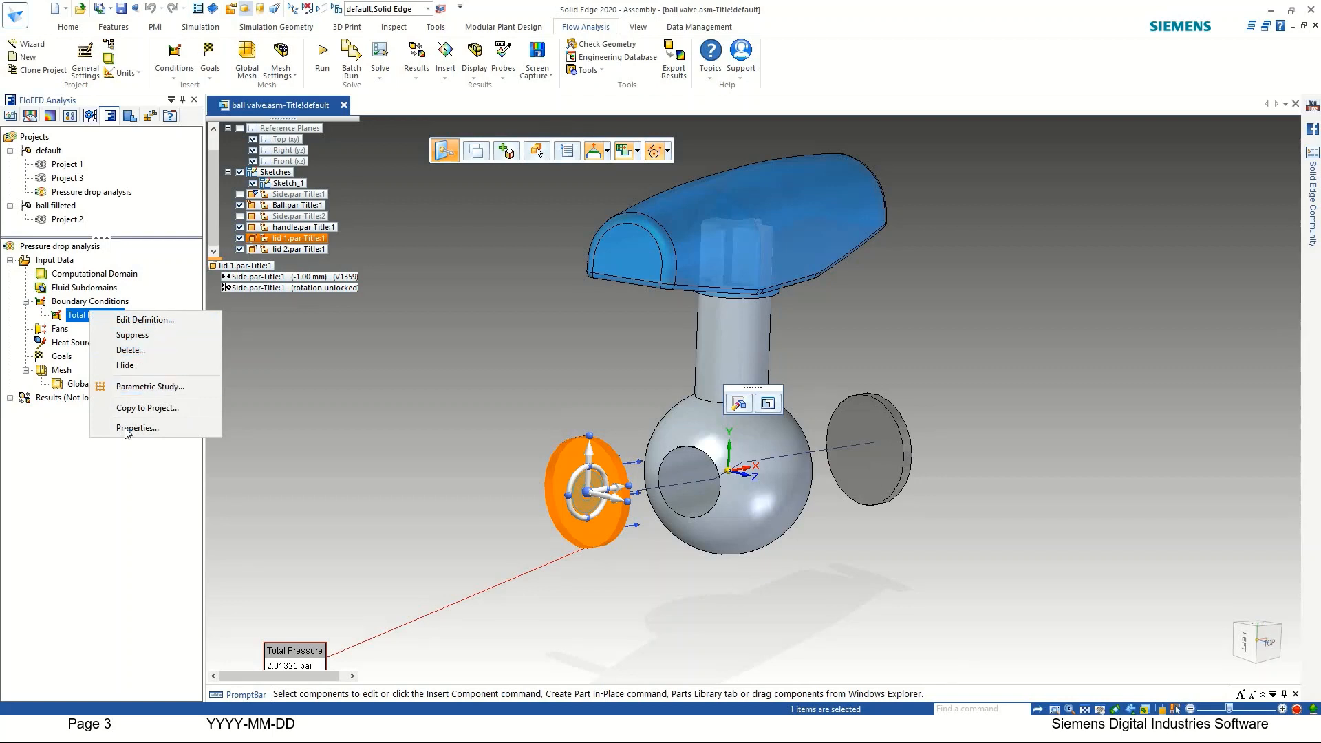
pyautogui.click(131, 427)
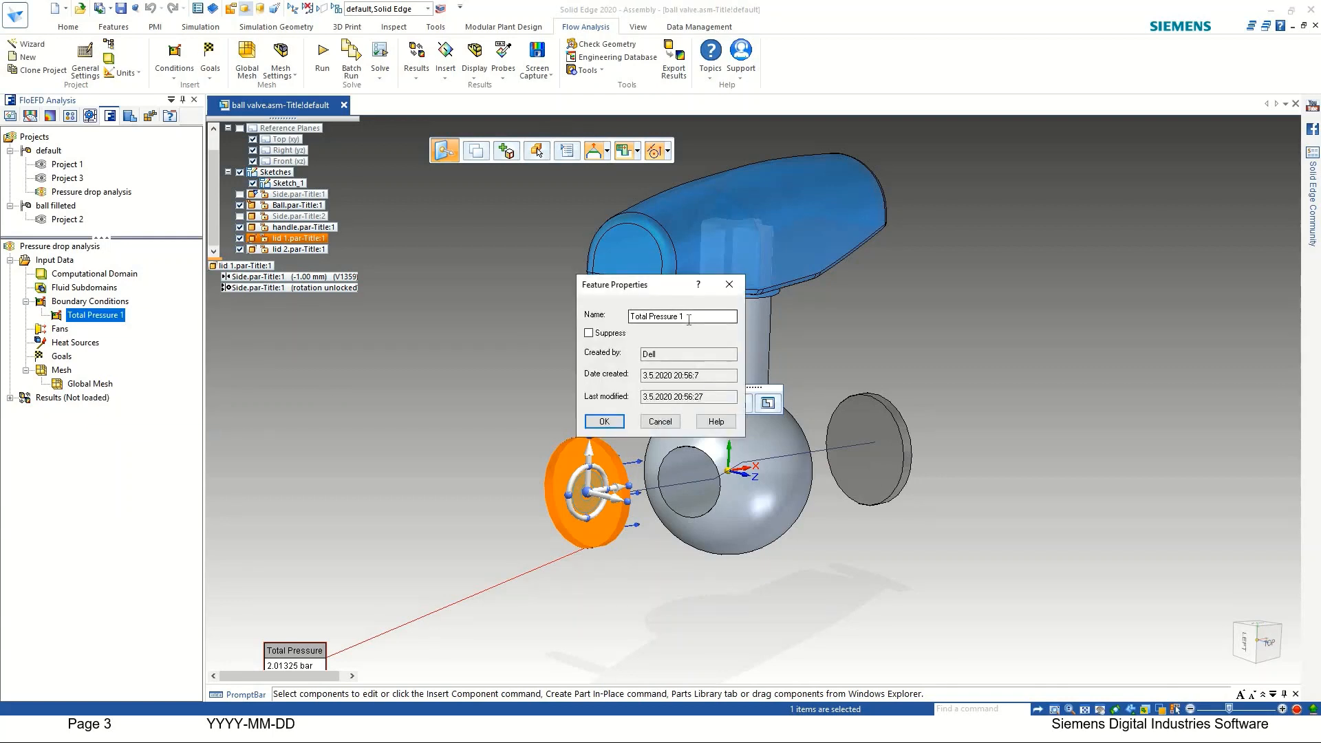
pyautogui.doubleClick(681, 317)
pyautogui.click(603, 421)
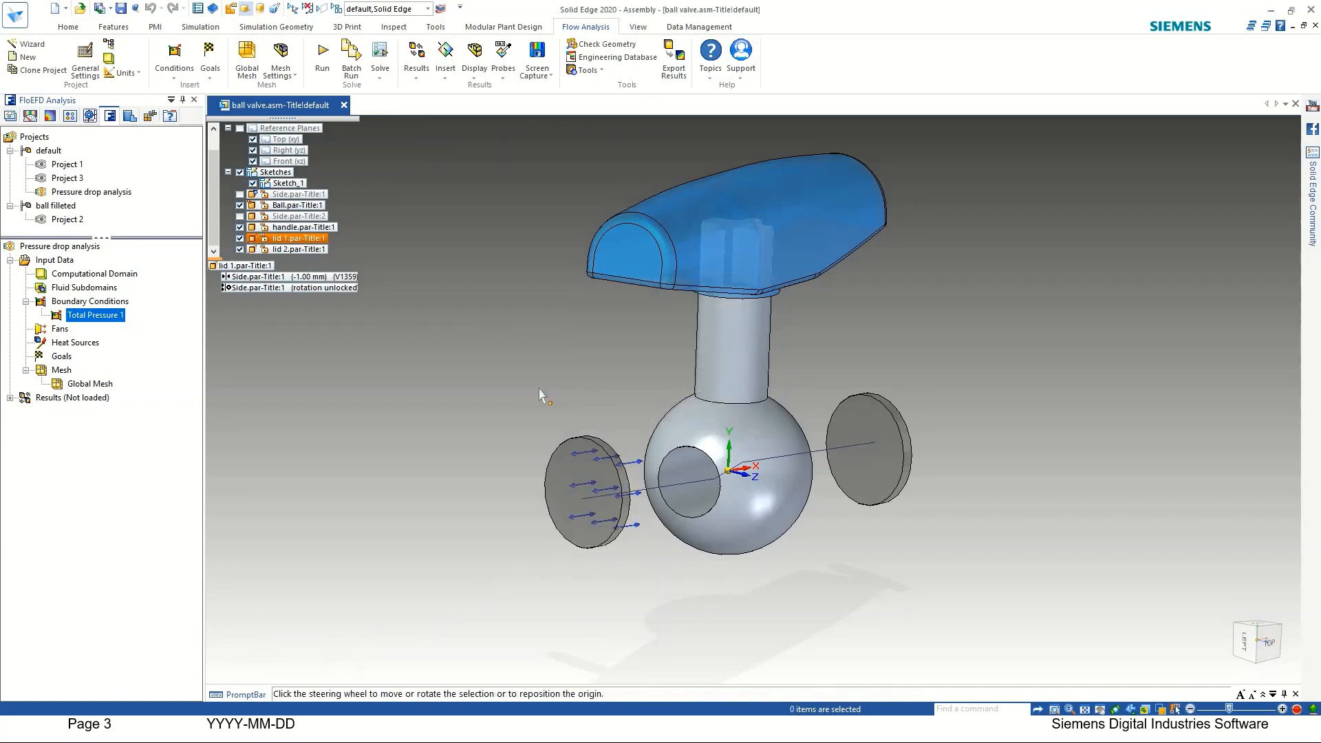
# Add an Environment Pressure boundary condition of 1.01325 bar and 293.2 K on the inner face of lid 2.
pyautogui.rightClick(83, 302)
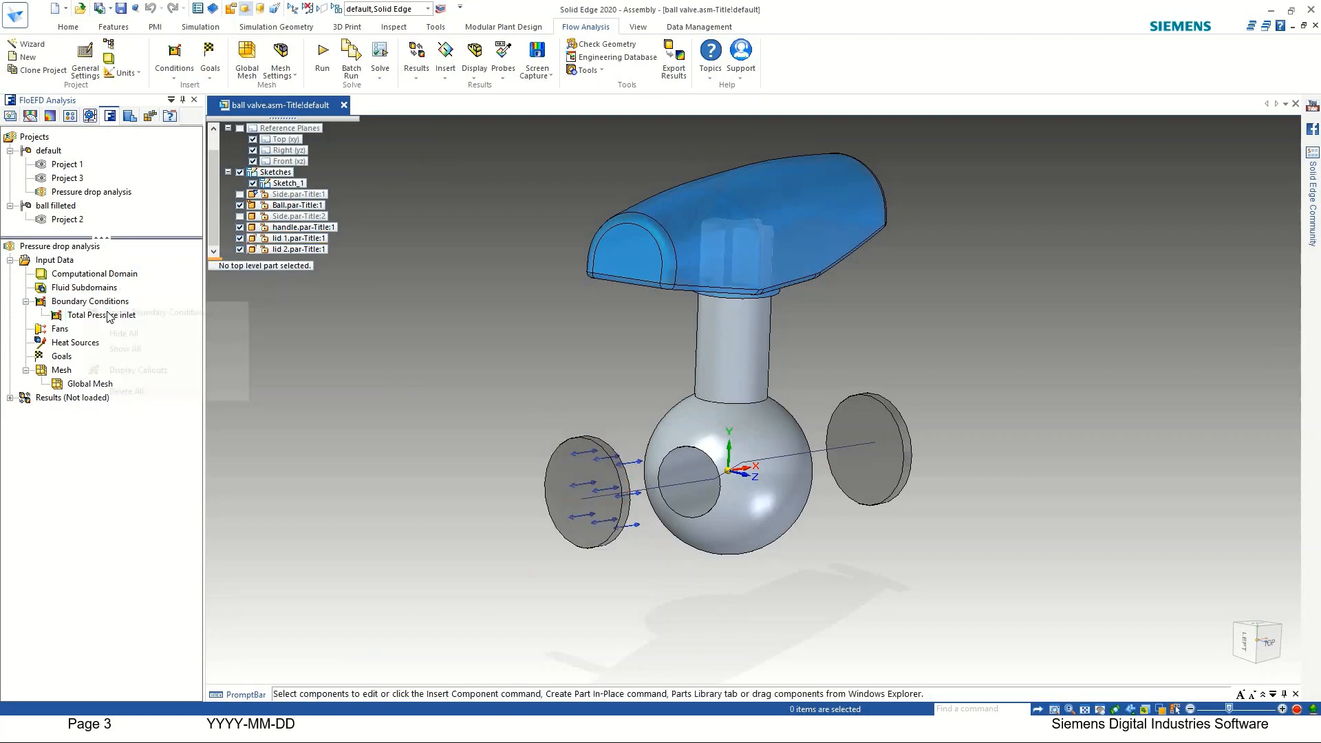
pyautogui.click(105, 311)
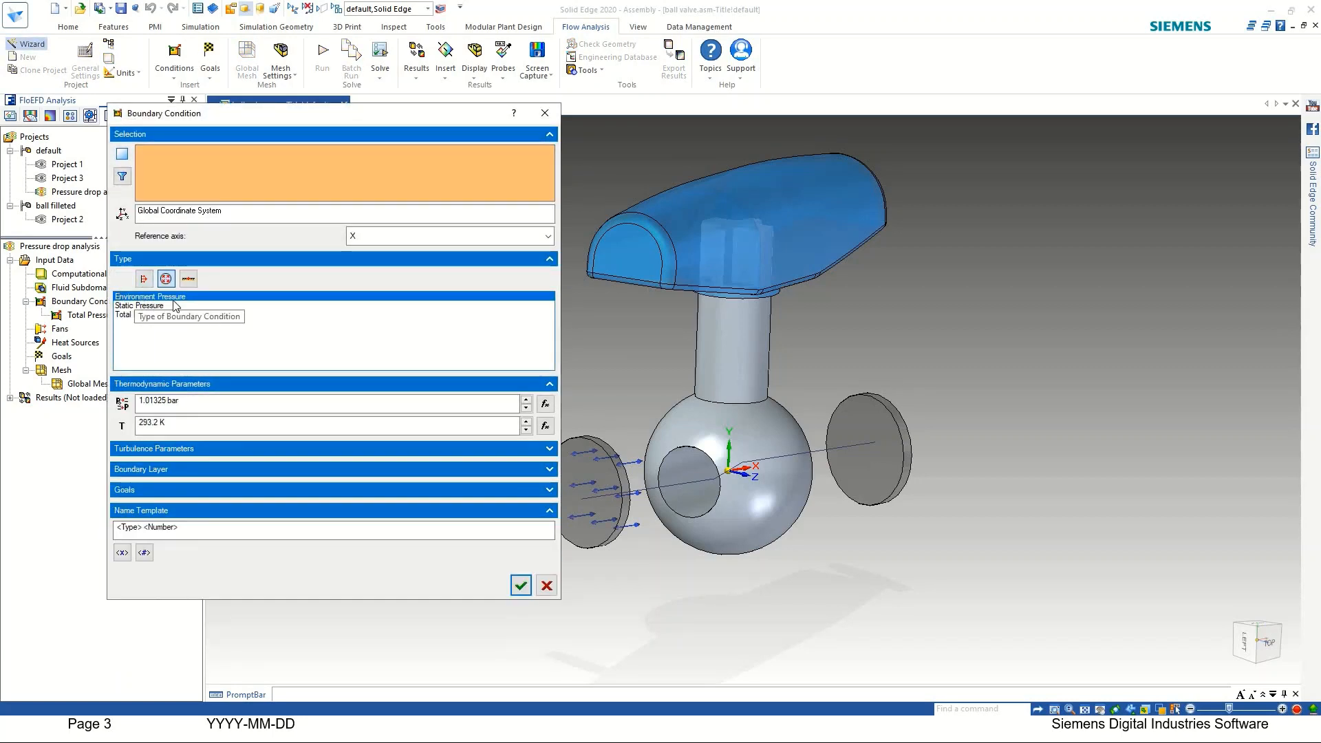
pyautogui.click(880, 414)
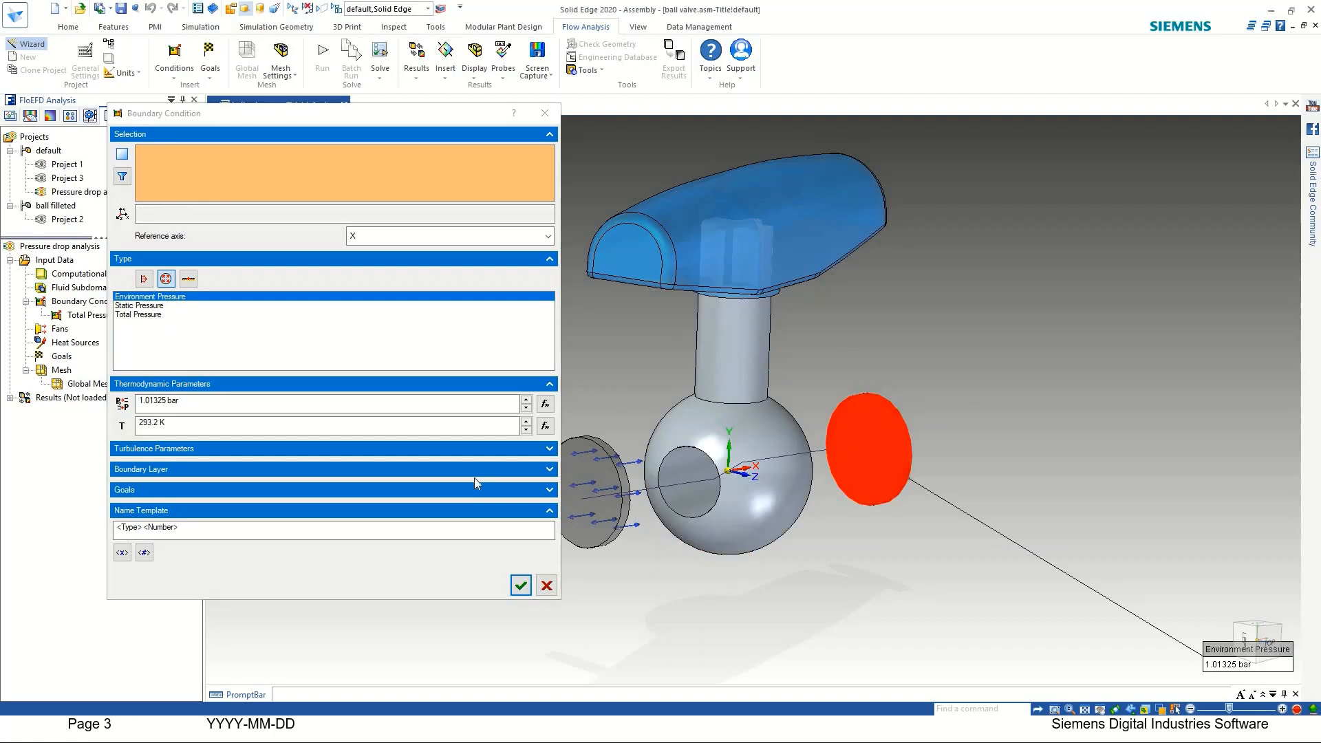
pyautogui.click(516, 590)
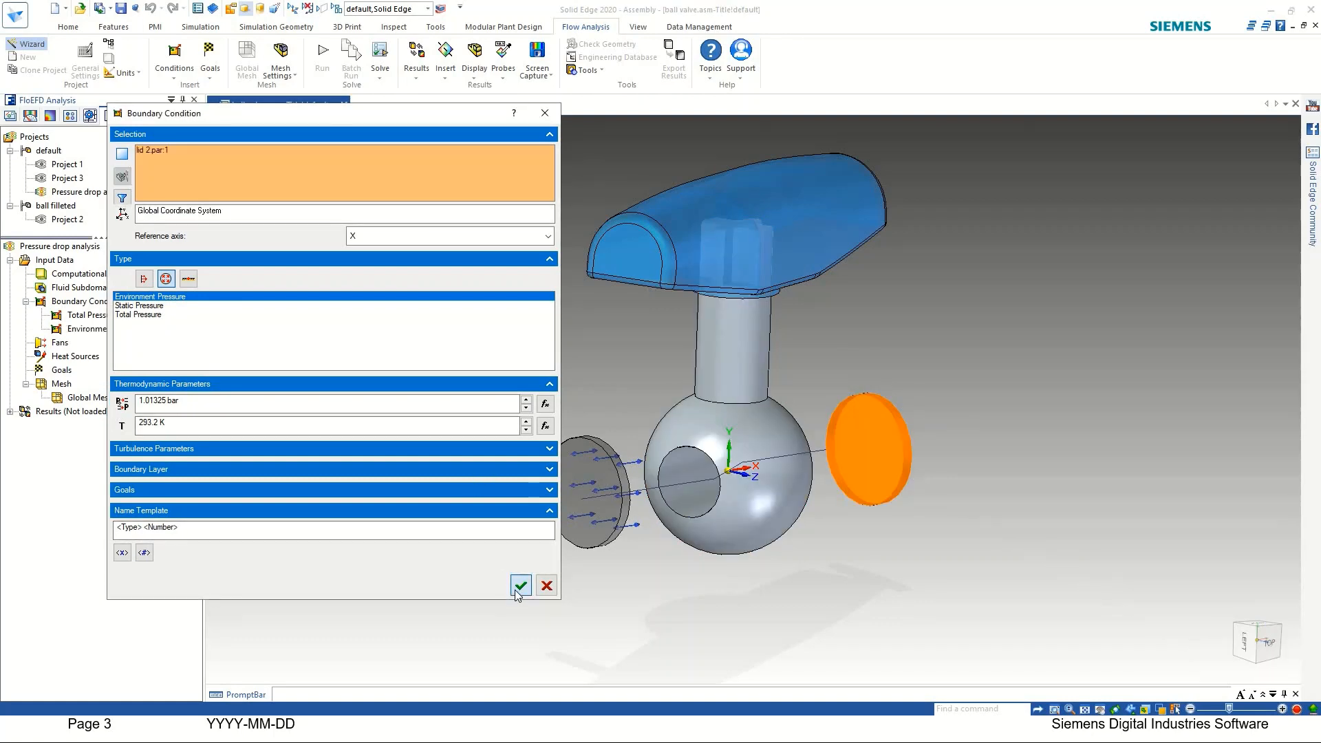
pyautogui.moveTo(494, 547); pyautogui.dragTo(468, 549, button='middle')
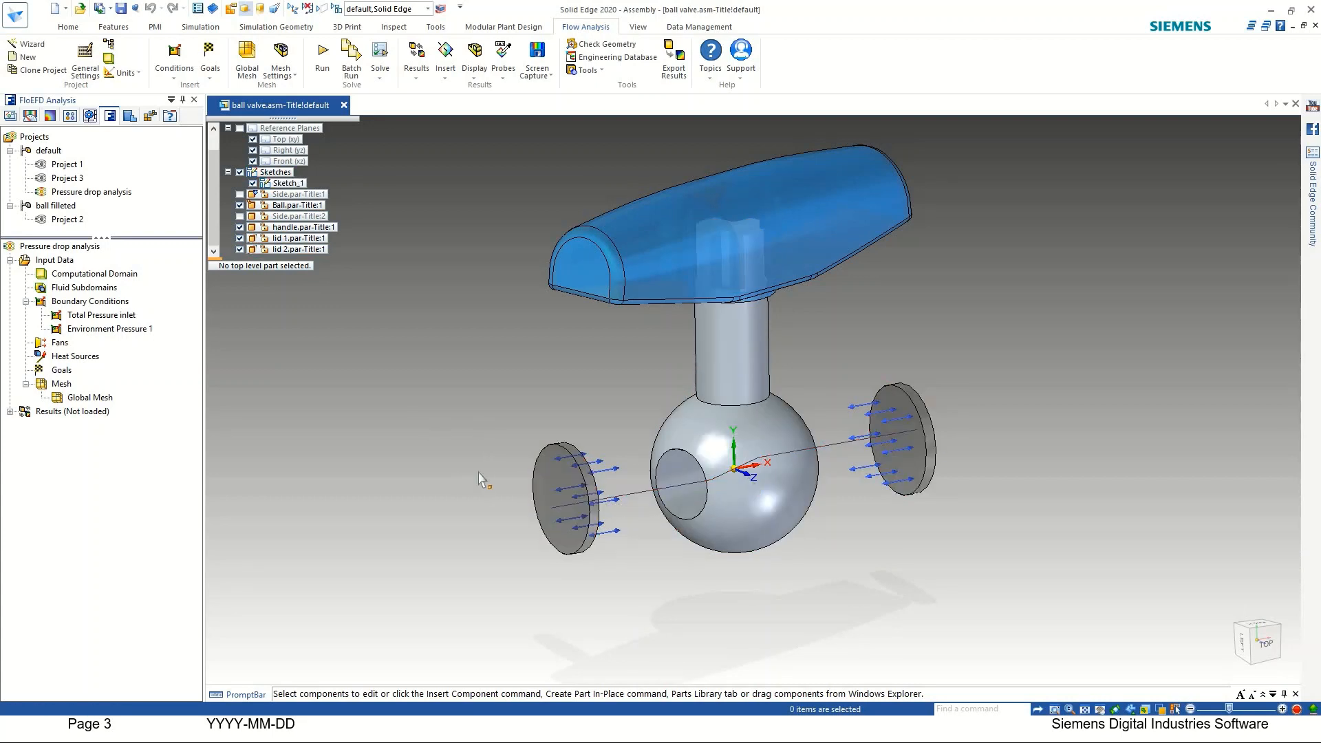
pyautogui.scroll(-1, 478, 472)
pyautogui.scroll(1, 536, 398)
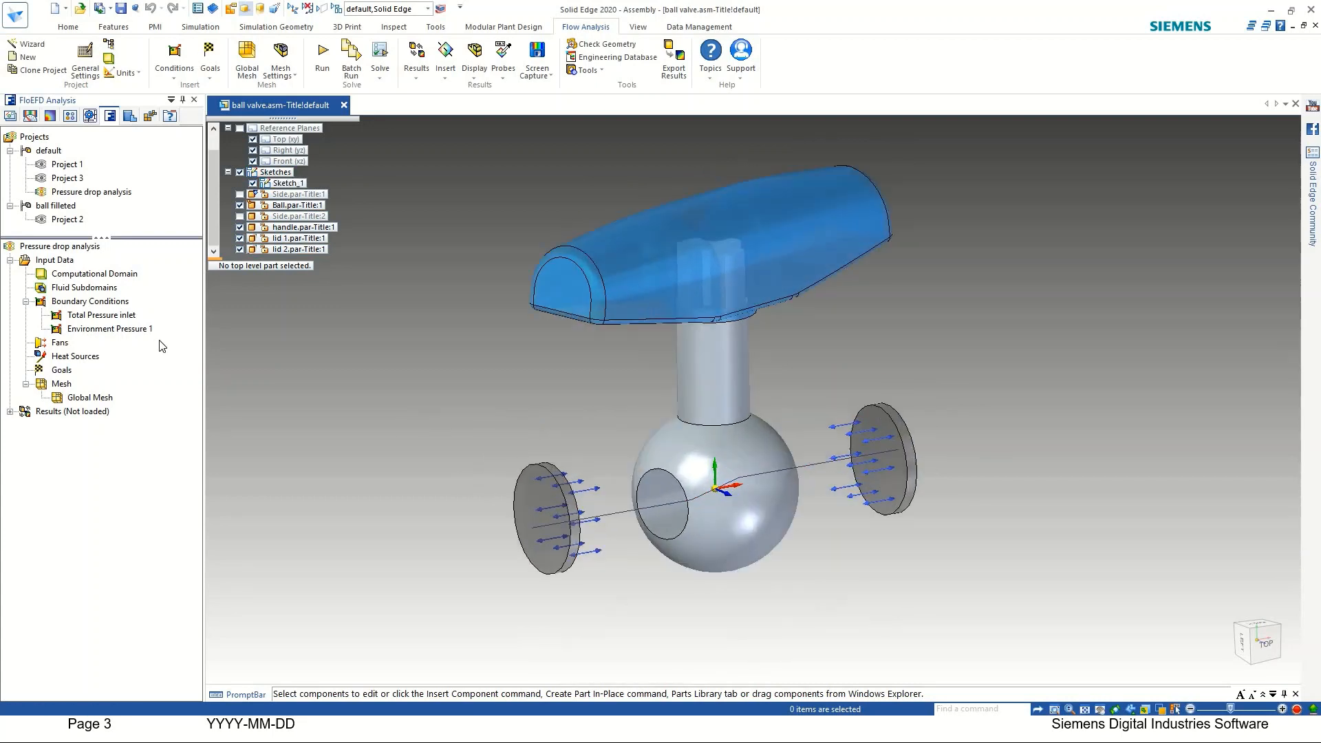
pyautogui.rightClick(97, 306)
pyautogui.click(135, 366)
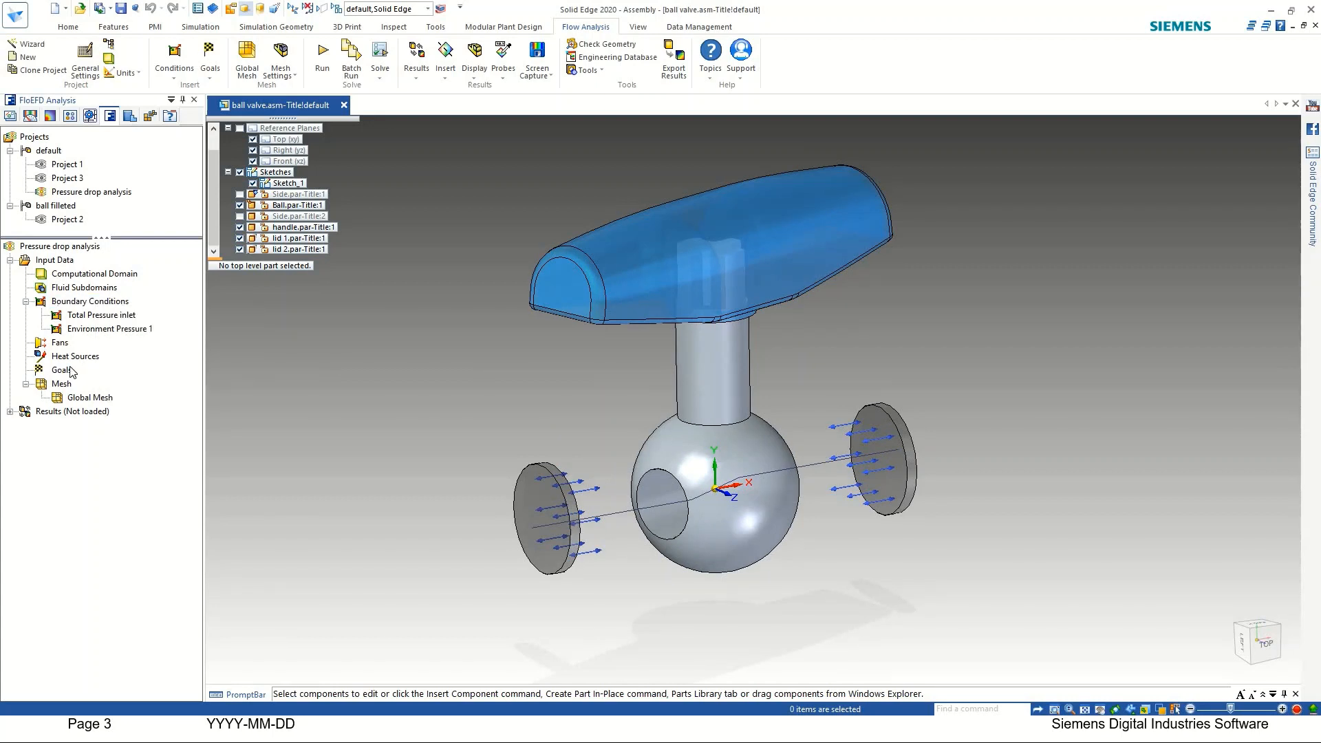
# Add Volume Flow Rate surface goals on the inlet and outlet boundary condition faces, with a separate goal for each surface.
pyautogui.rightClick(62, 370)
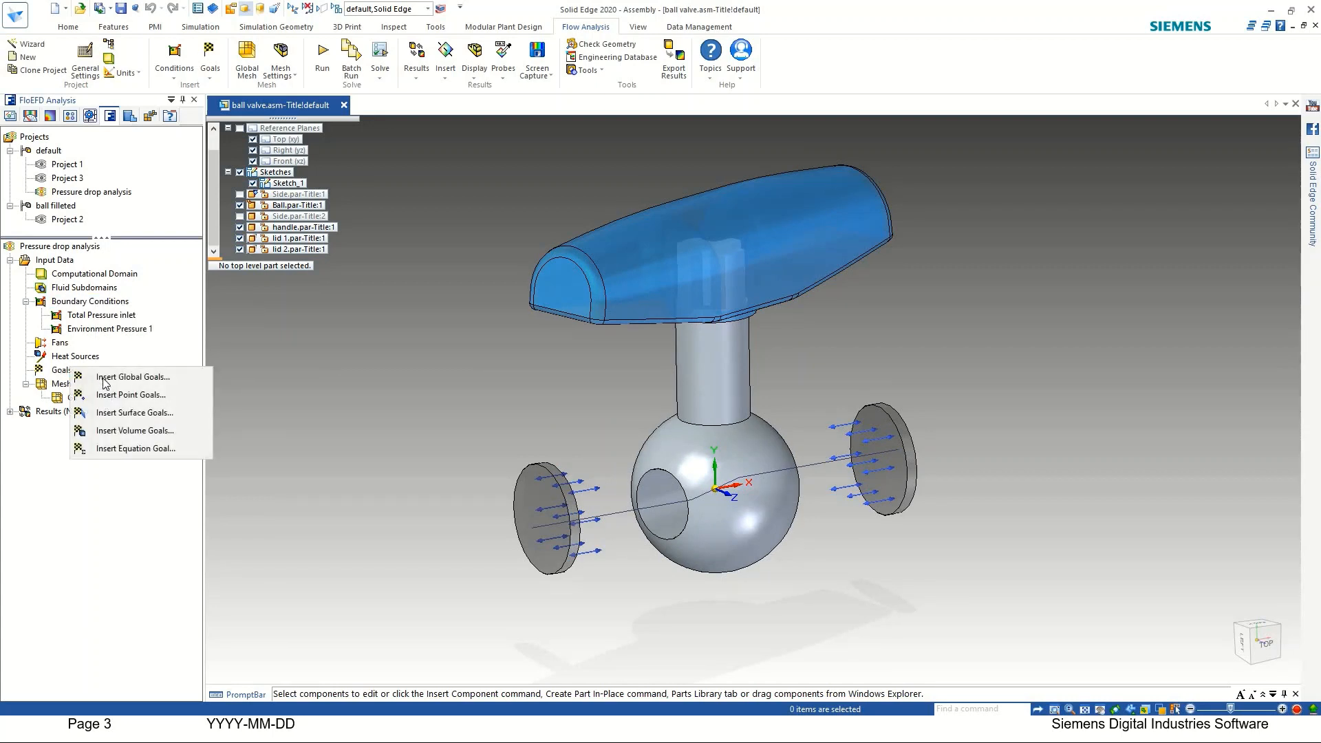
pyautogui.click(115, 412)
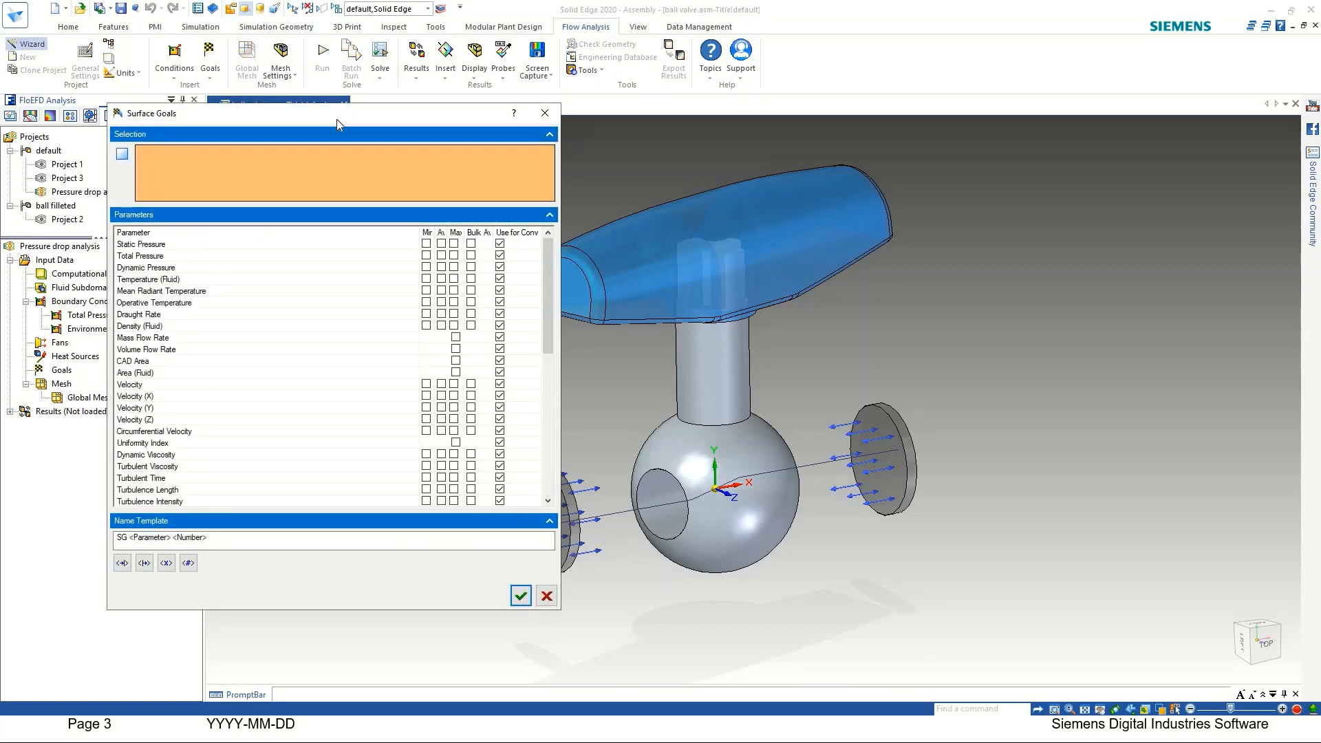
pyautogui.moveTo(337, 120); pyautogui.dragTo(419, 120)
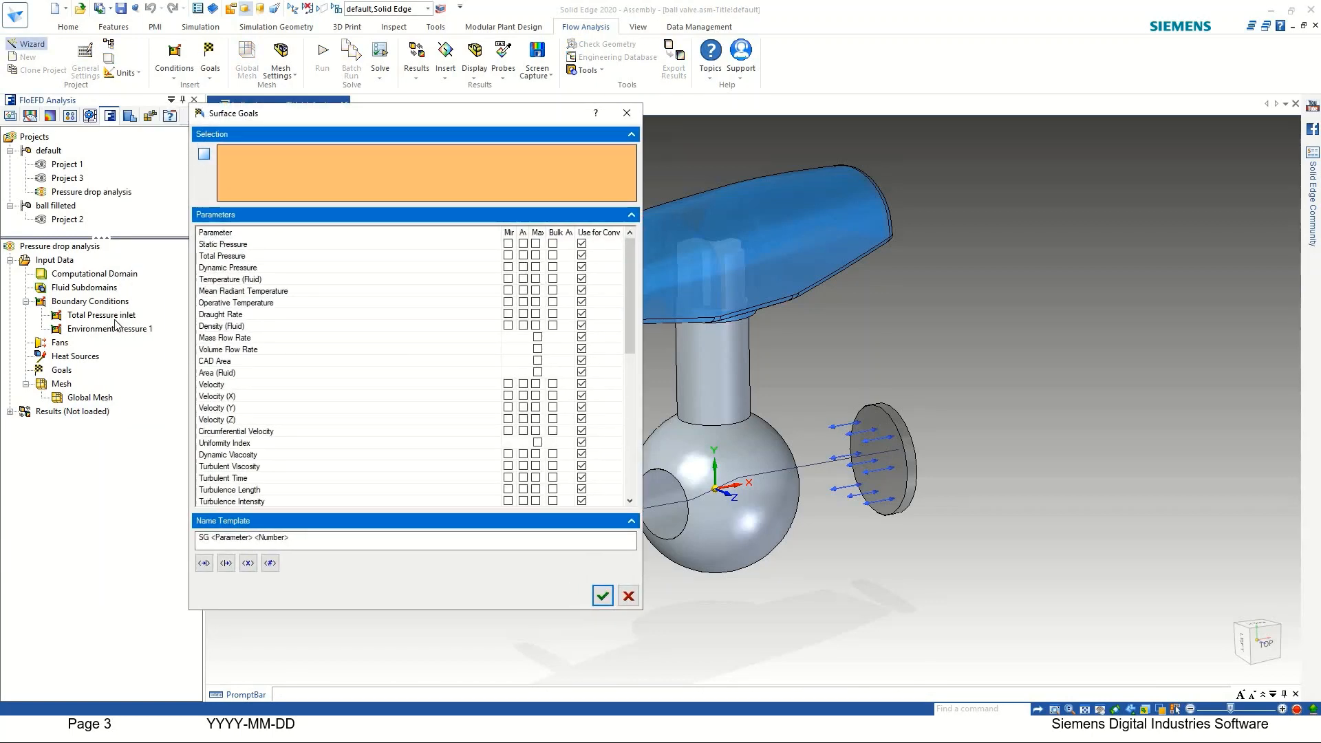
pyautogui.click(102, 315)
pyautogui.keyDown('ctrl'); pyautogui.click(109, 329); pyautogui.keyUp('ctrl')
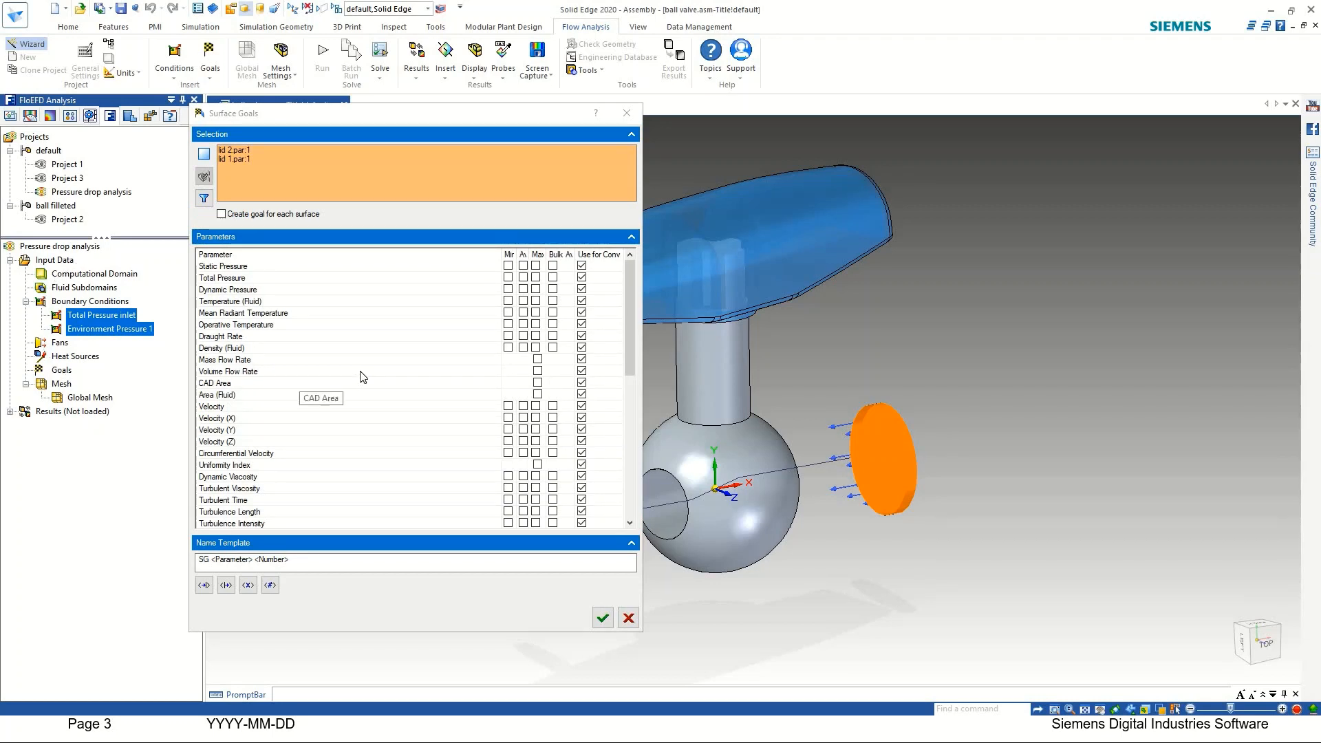
pyautogui.click(537, 370)
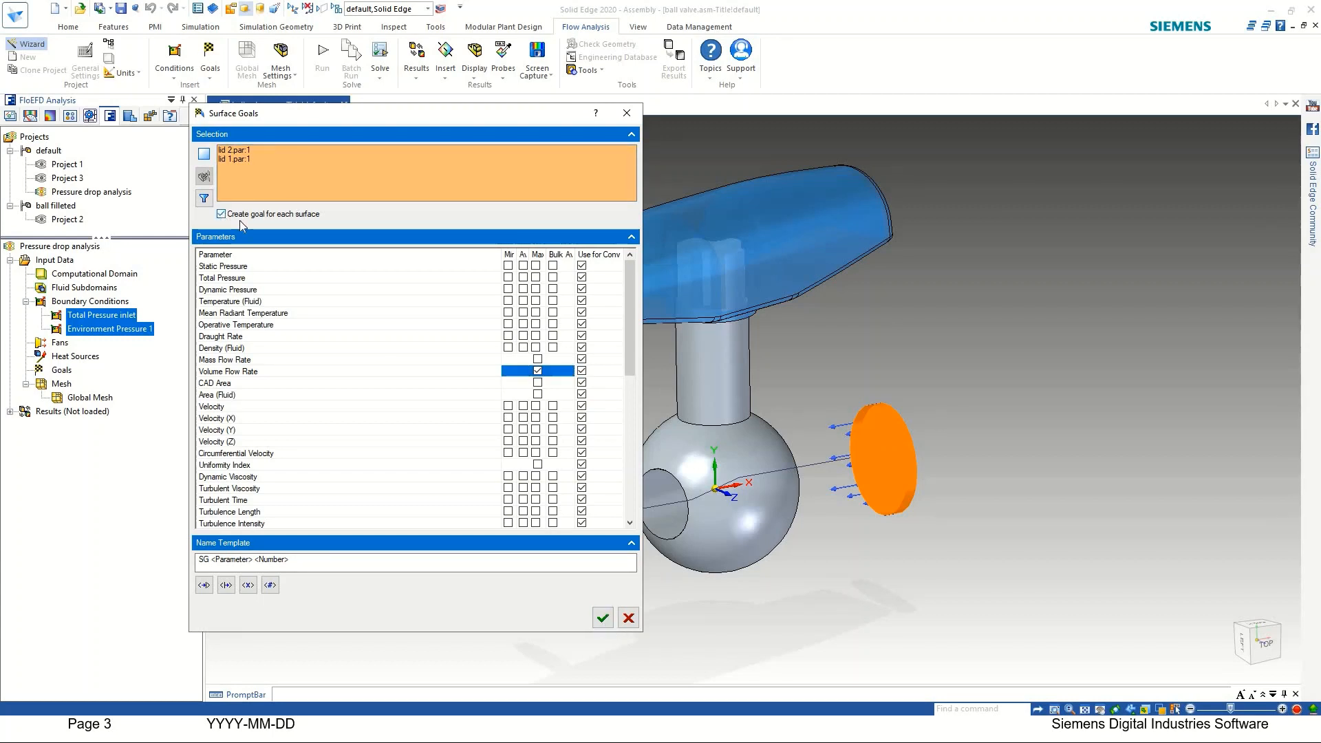
pyautogui.click(222, 214)
pyautogui.click(597, 618)
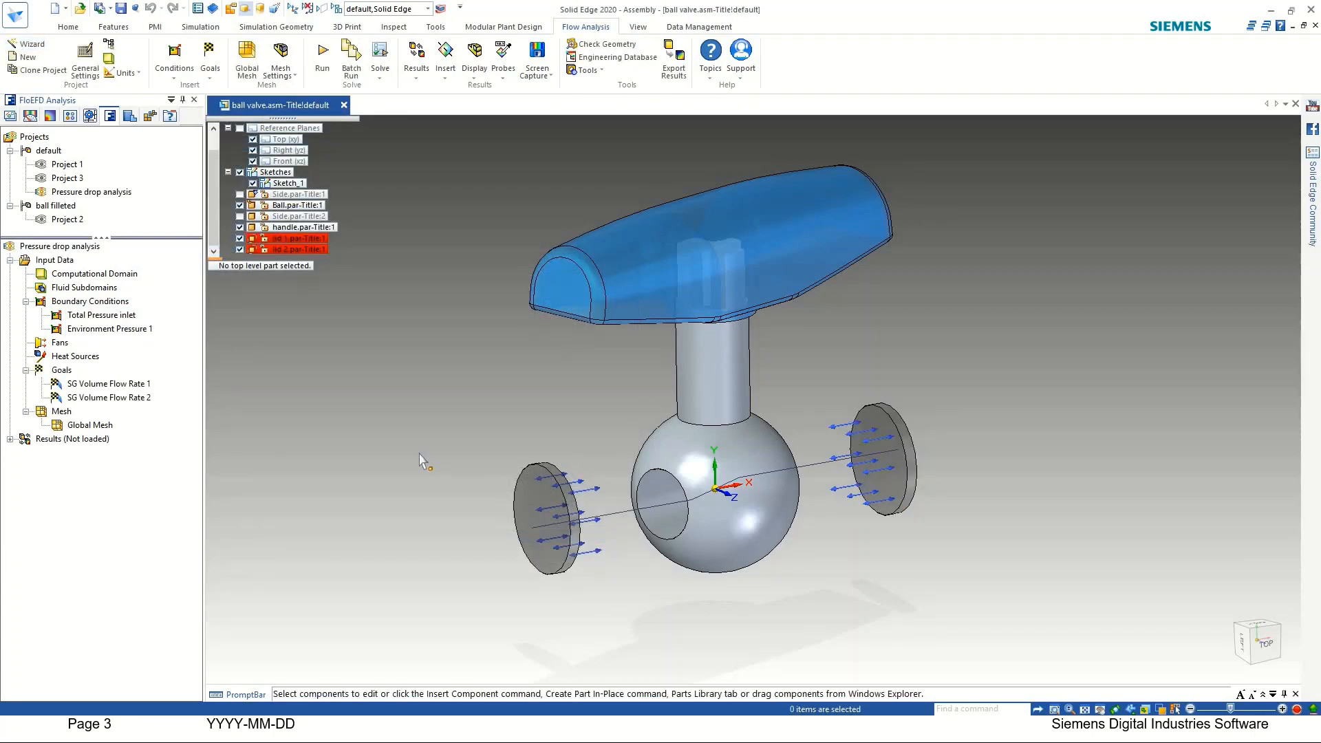
# Check which lid surface each of the two volume flow rate goals refers to.
pyautogui.click(79, 388)
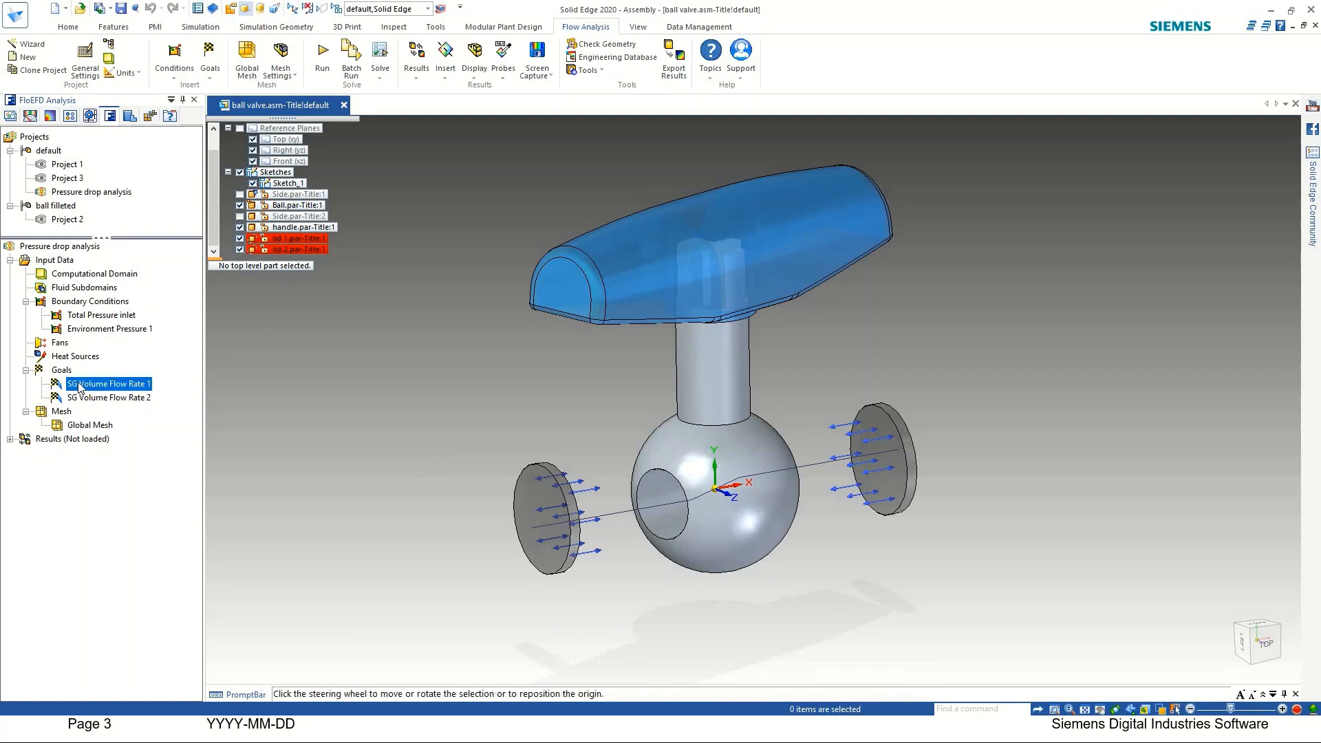
pyautogui.click(79, 398)
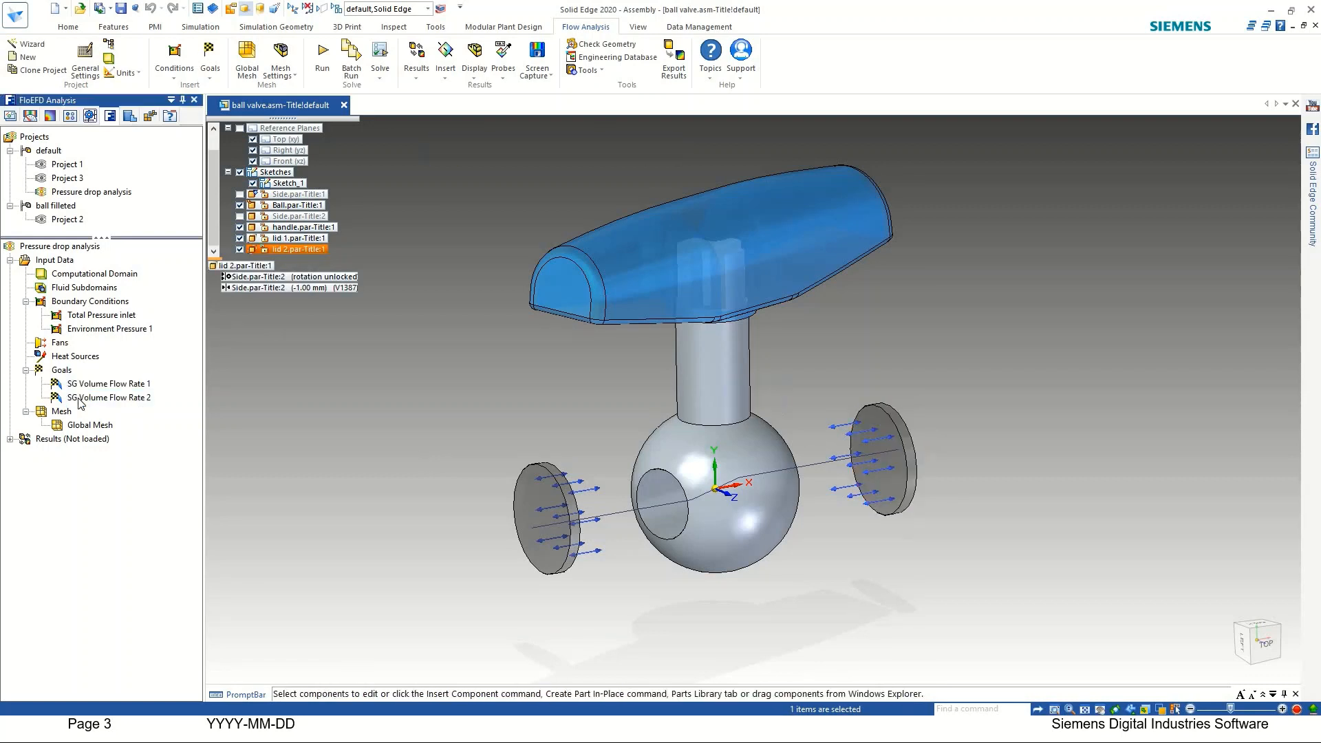
pyautogui.click(285, 436)
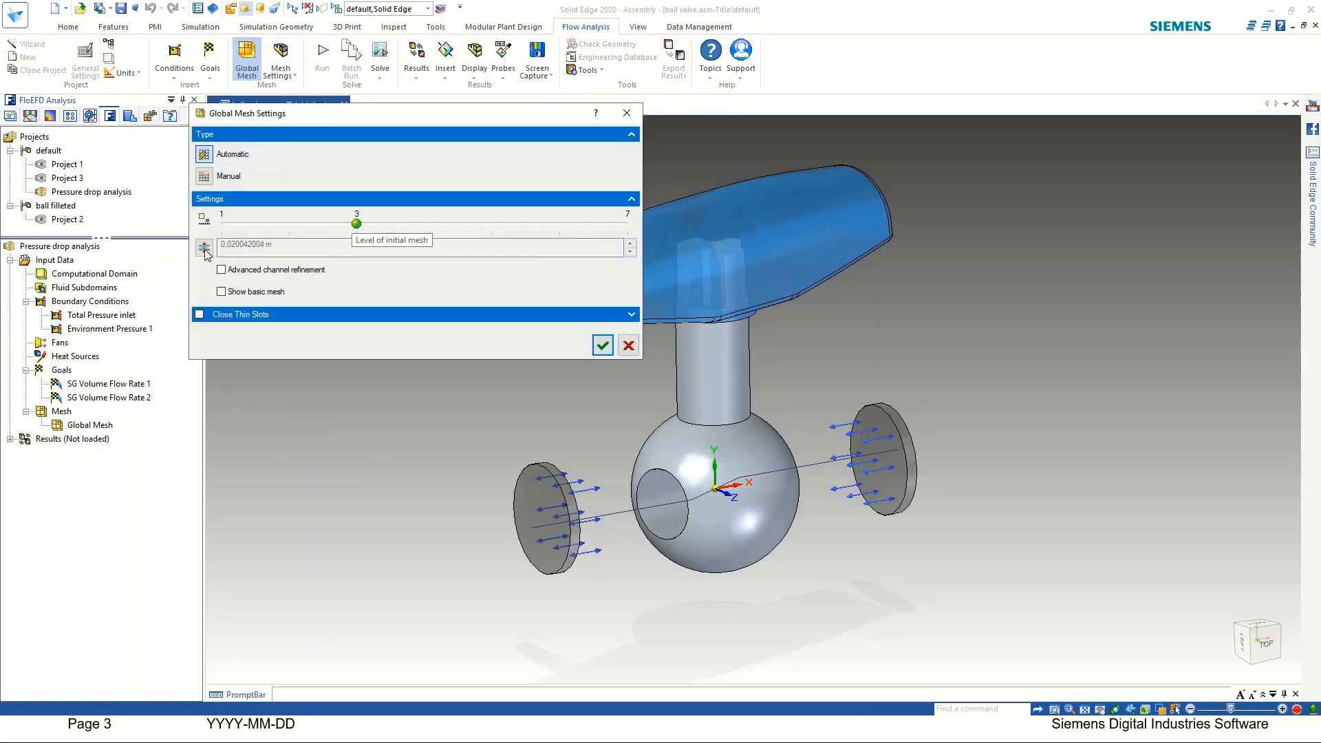
# Set the automatic global mesh to initial level 4 without a custom minimum gap size, and show the basic mesh.
pyautogui.click(204, 249)
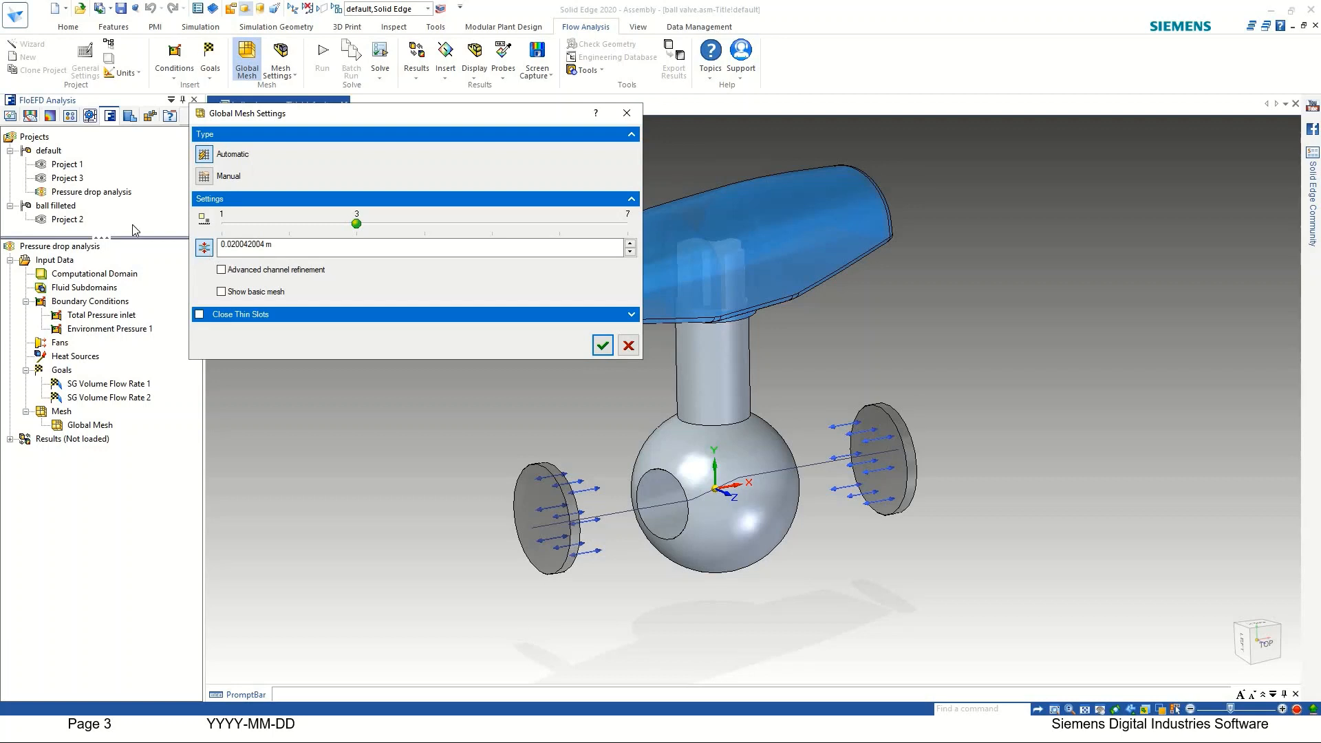
pyautogui.click(204, 248)
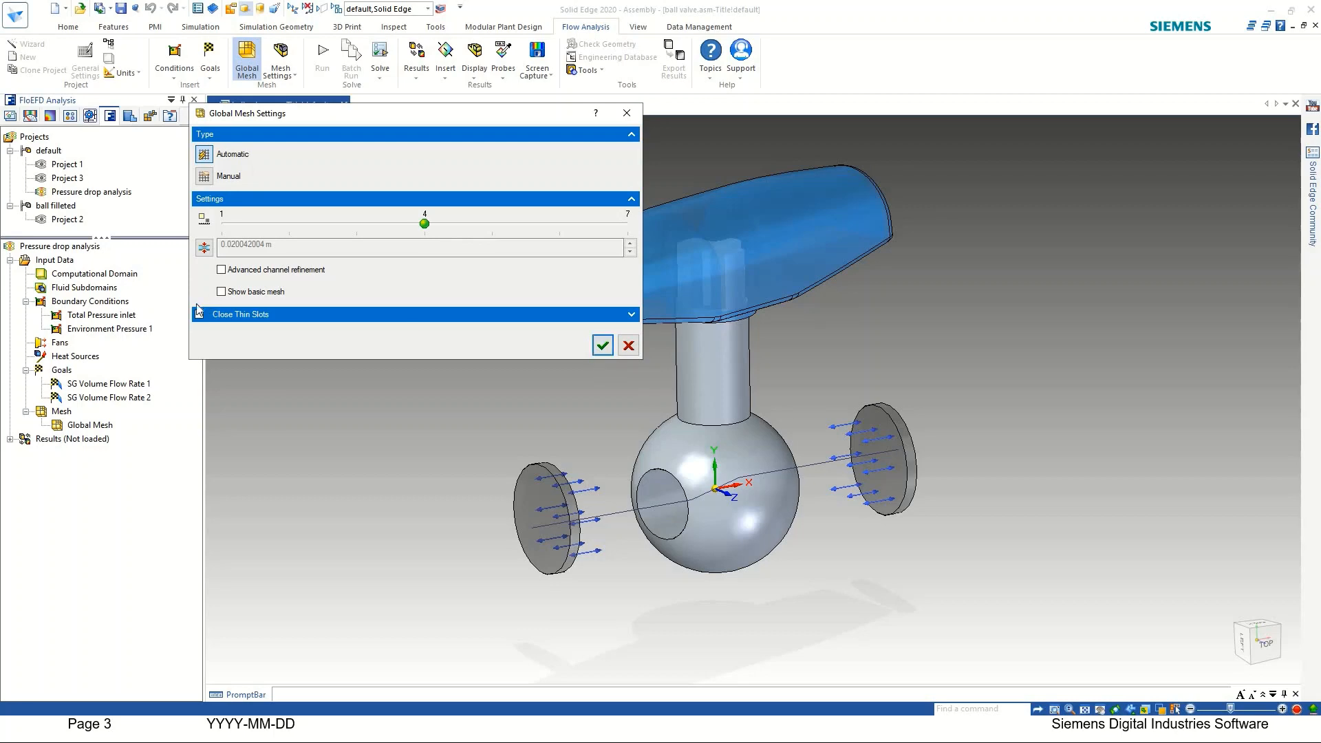
pyautogui.click(221, 291)
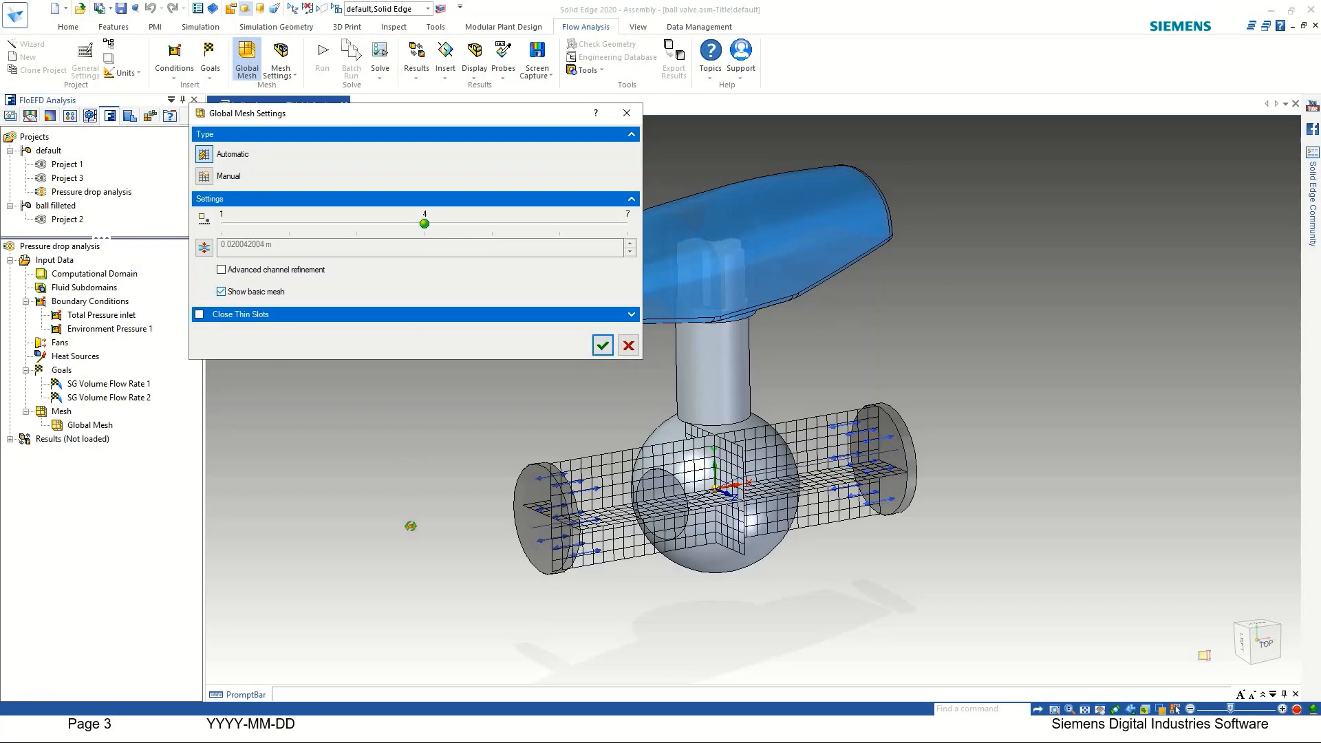
pyautogui.moveTo(411, 527); pyautogui.dragTo(406, 519, button='middle')
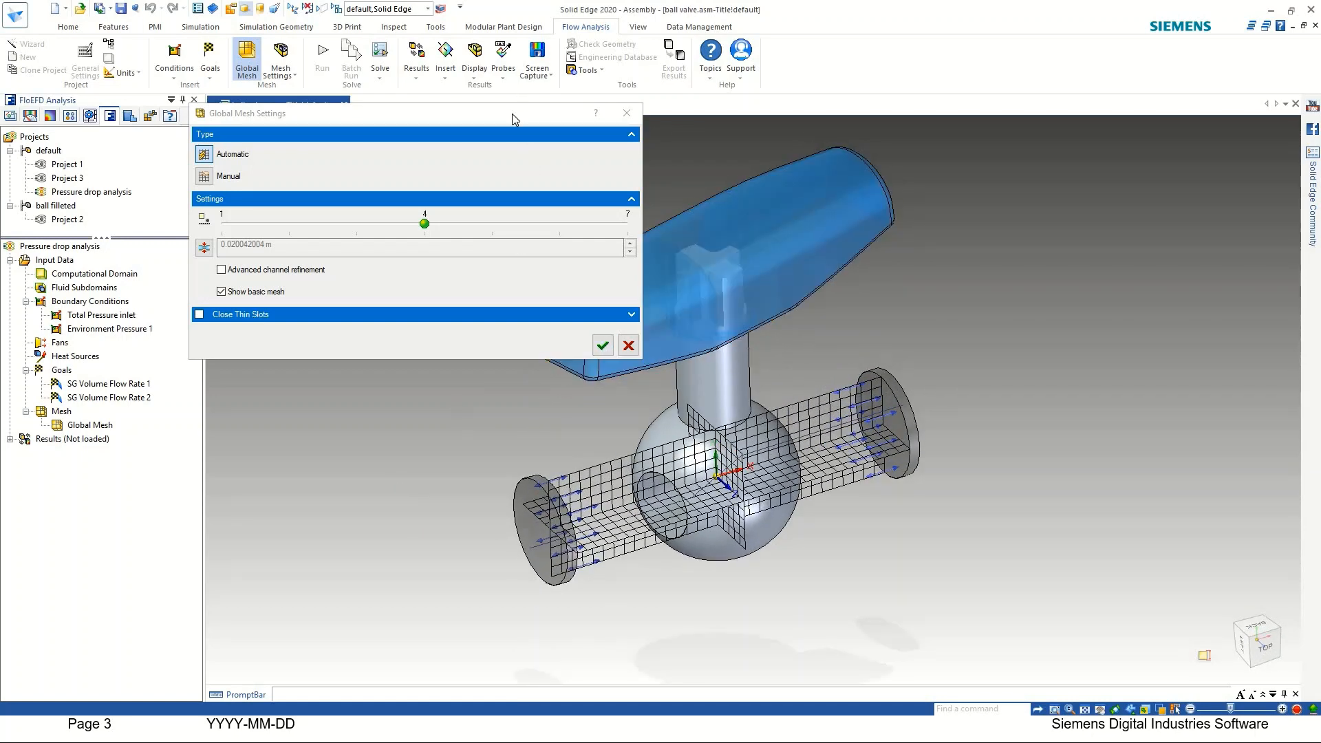
pyautogui.moveTo(358, 128); pyautogui.dragTo(390, 229)
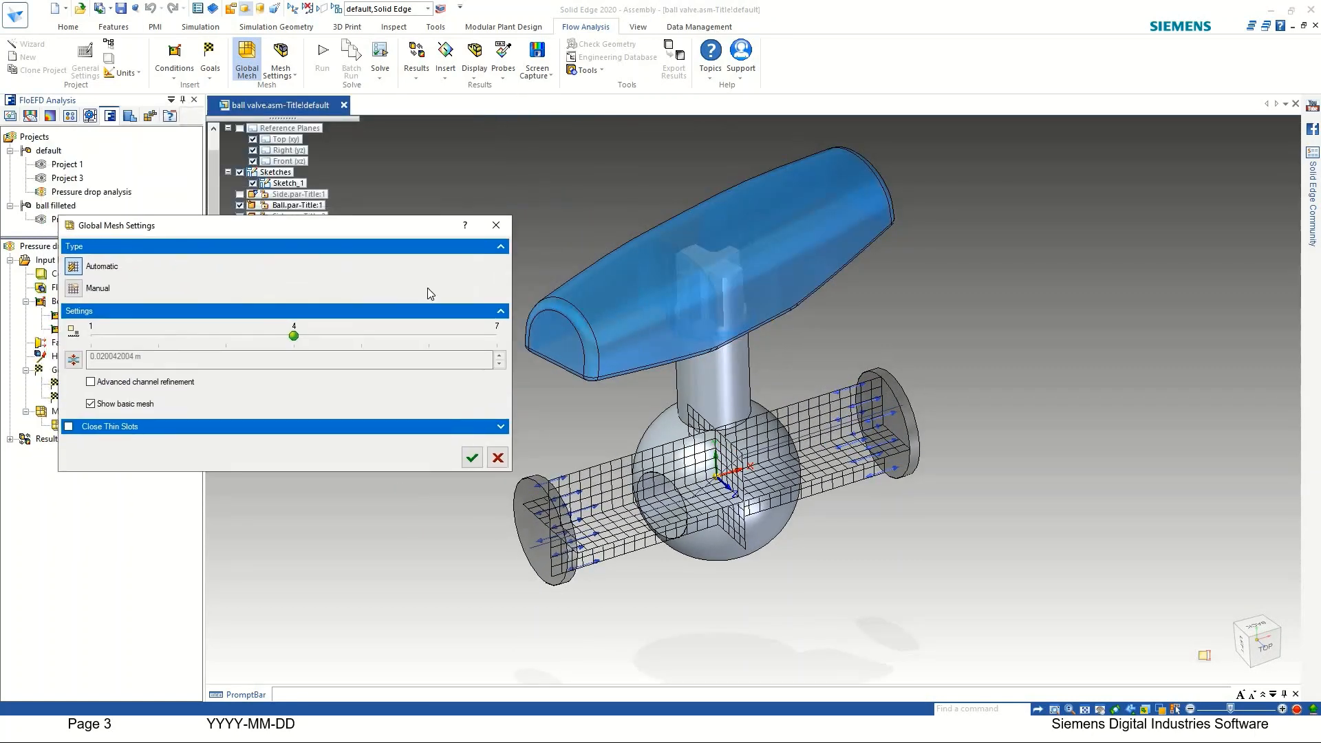
pyautogui.click(480, 460)
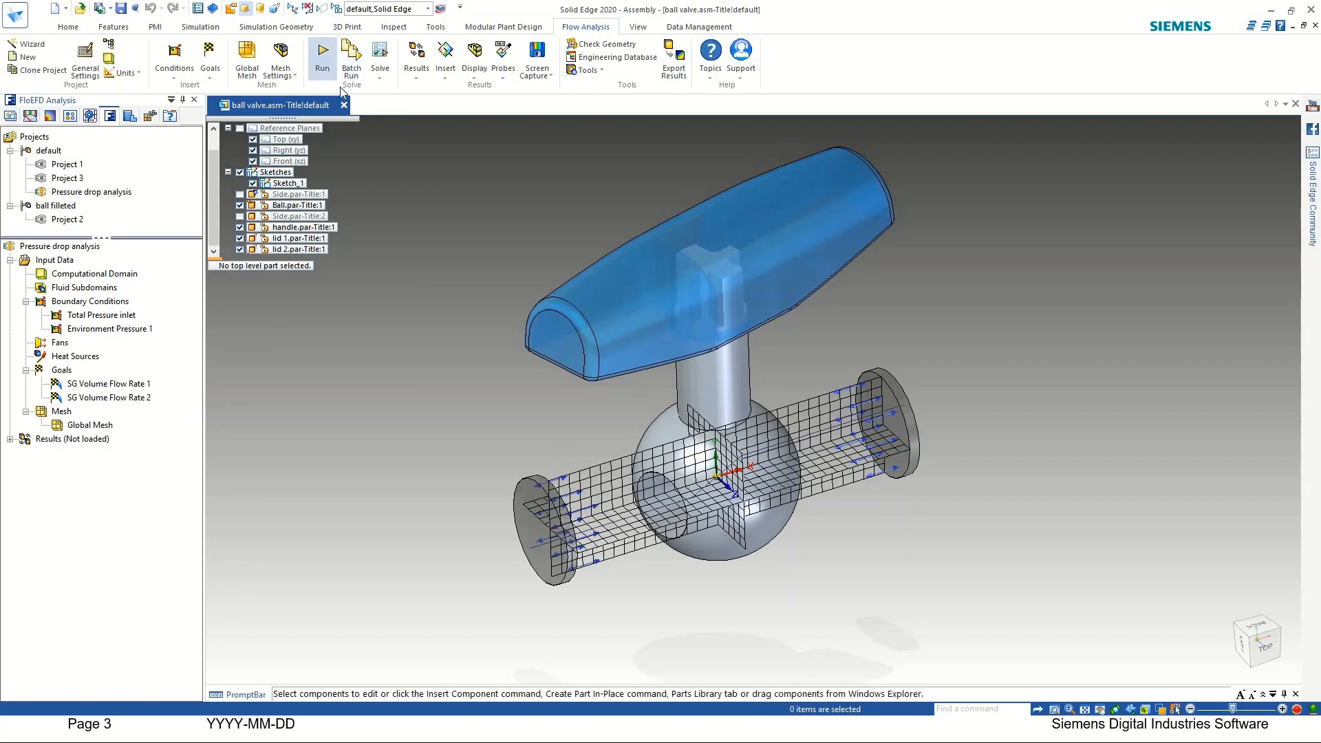
# Run a new calculation on this computer using 6 cores.
pyautogui.click(323, 65)
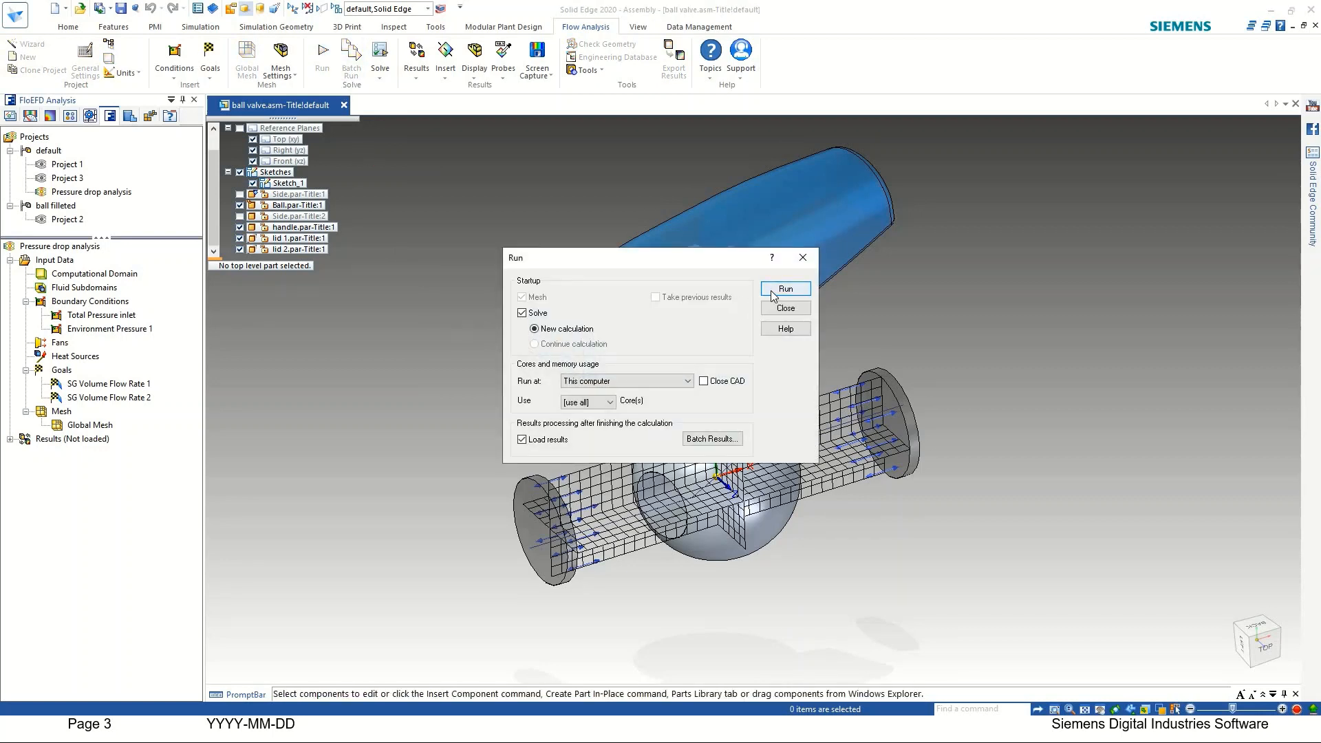
pyautogui.click(585, 406)
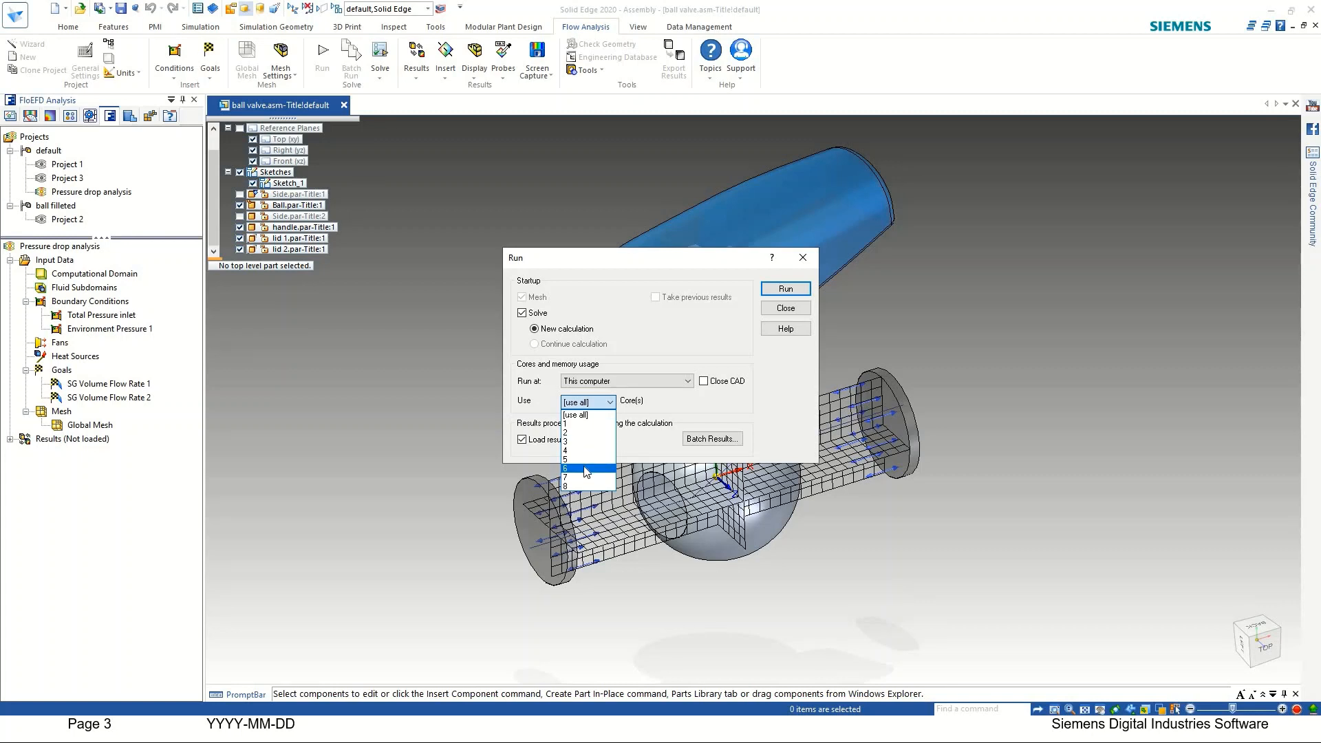
pyautogui.click(643, 383)
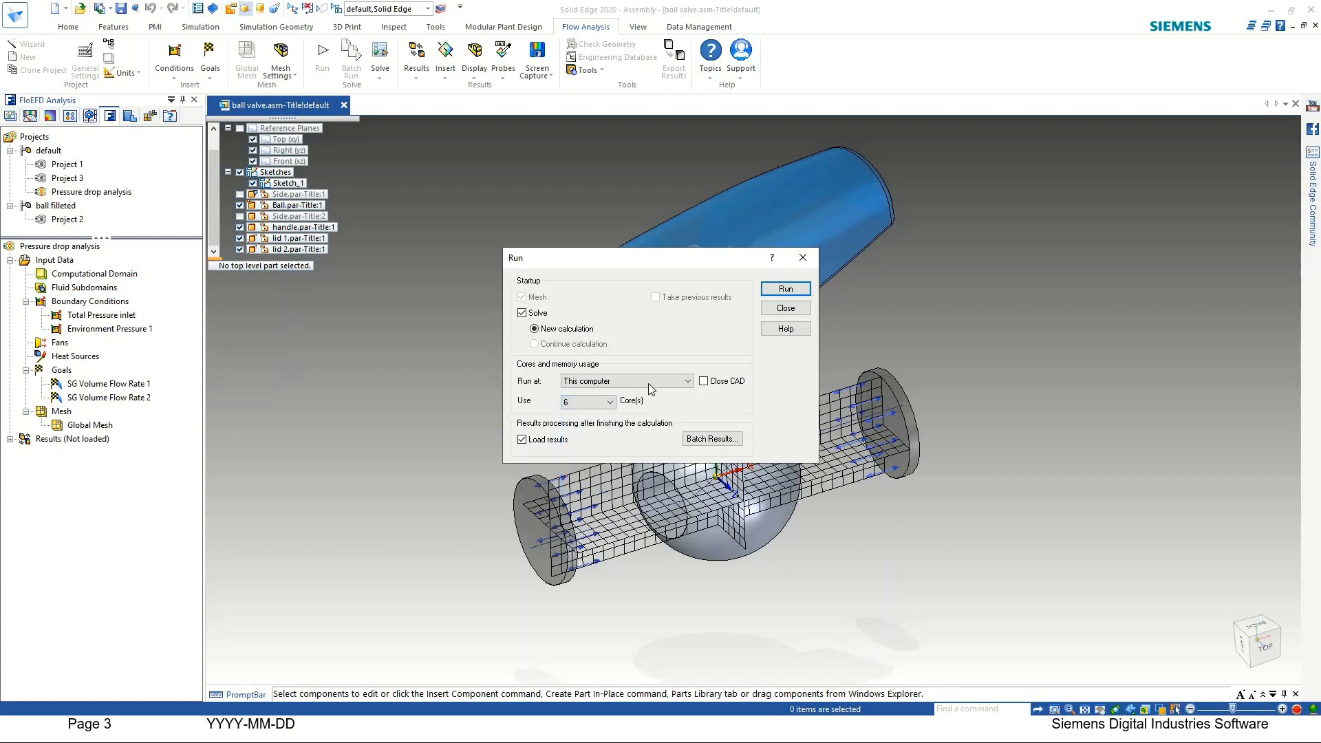
pyautogui.click(644, 382)
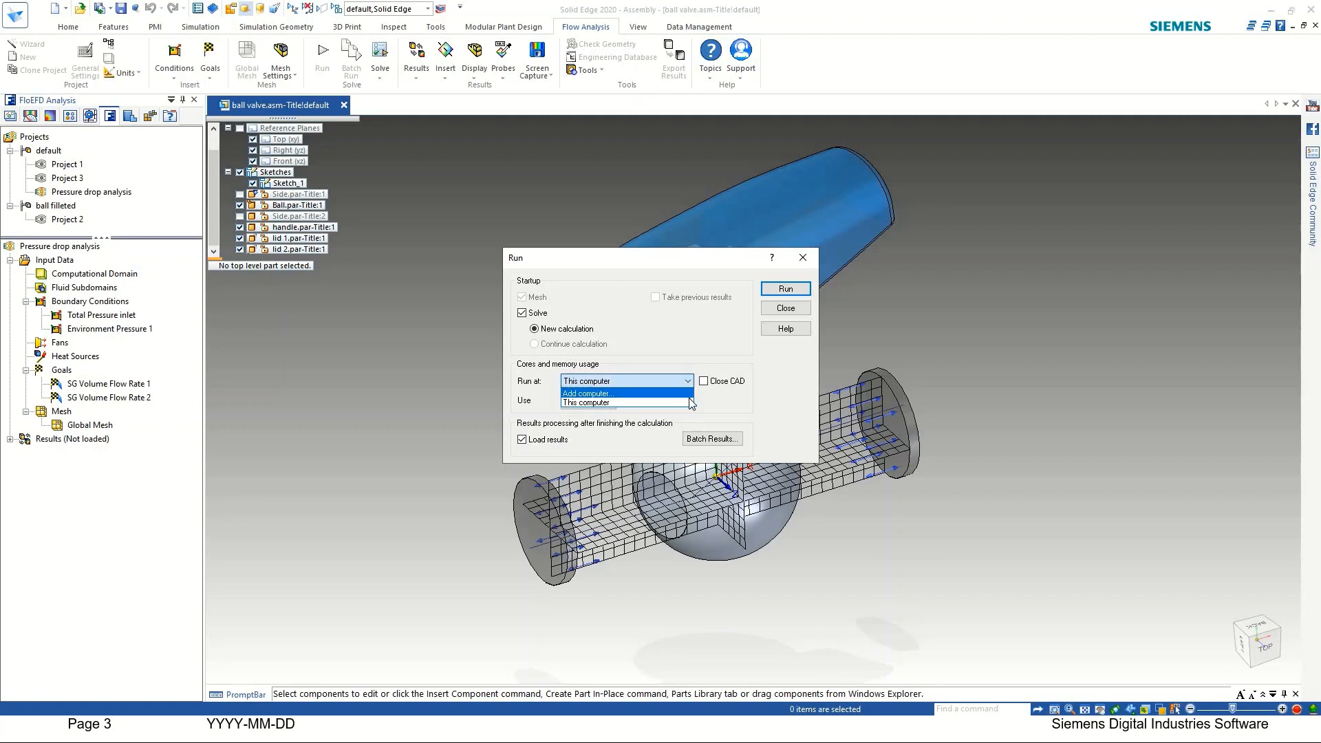
pyautogui.click(650, 402)
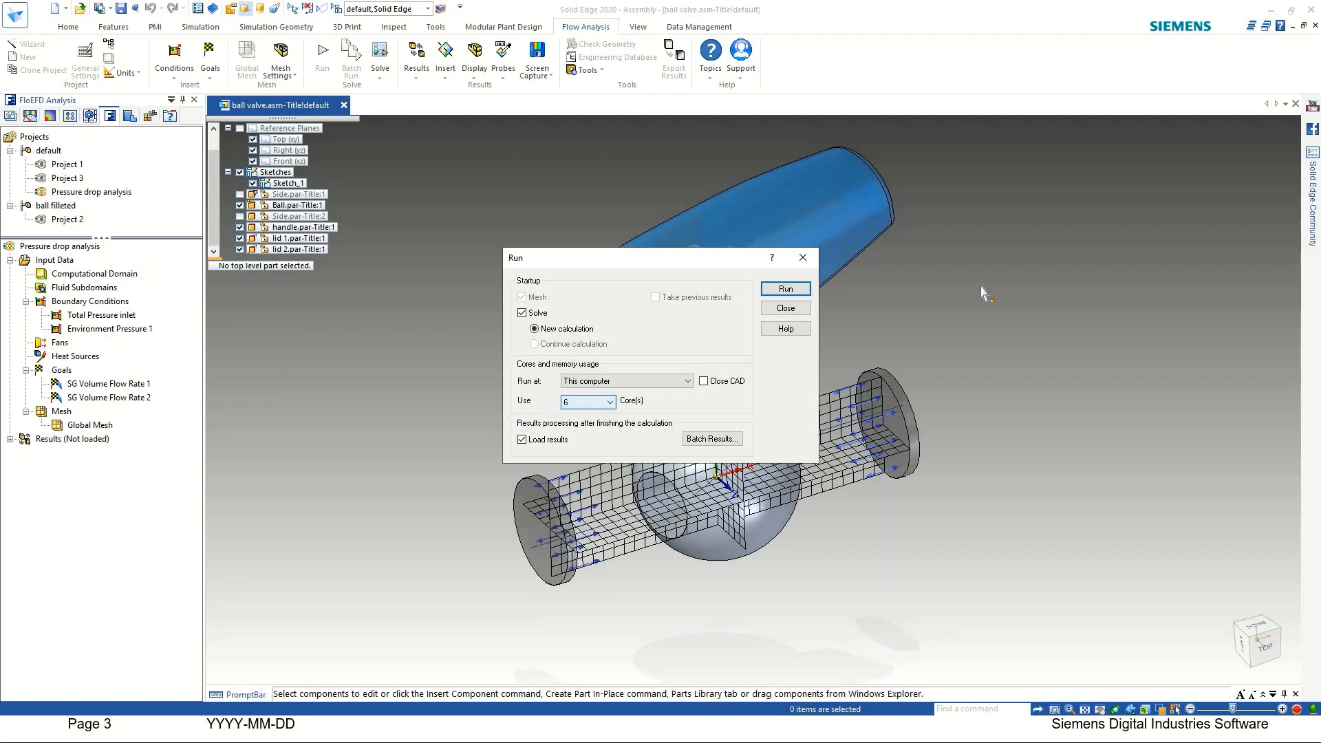
pyautogui.click(784, 289)
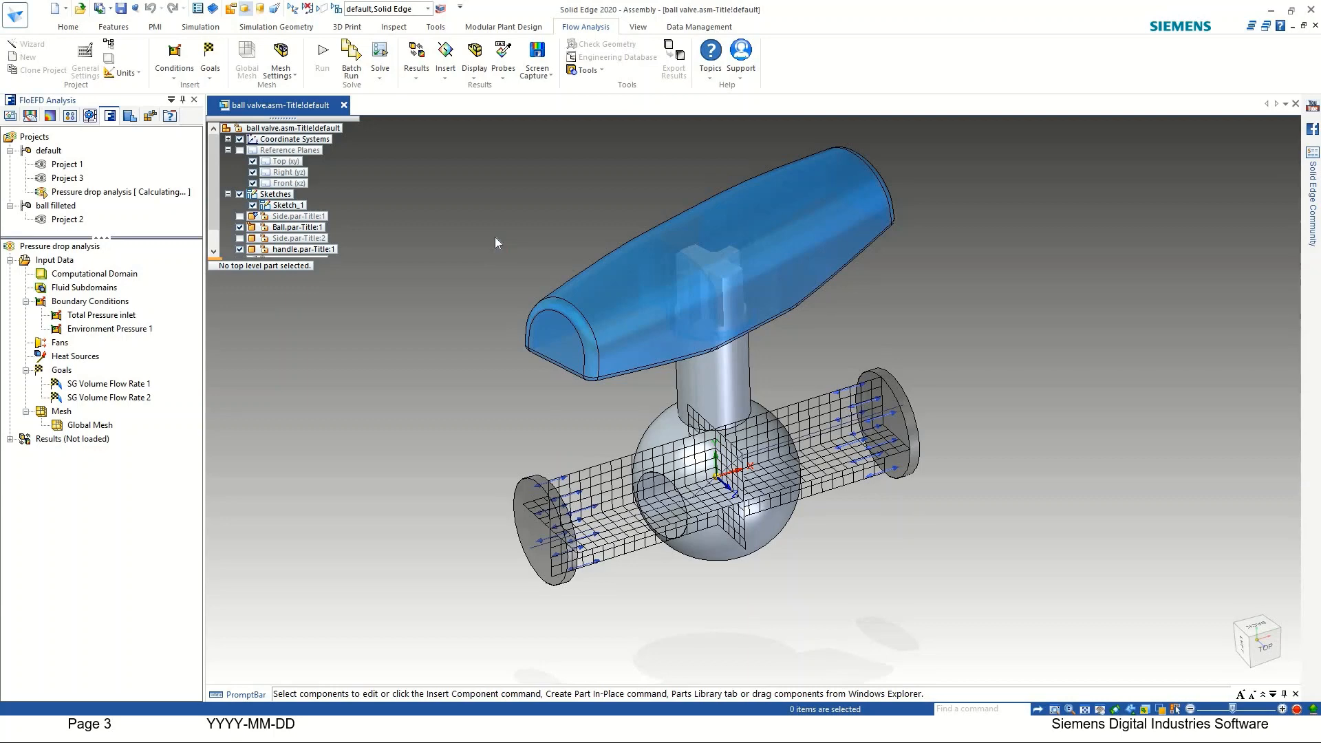
# Switch to the solver window of the pressure drop analysis and move it aside from the model.
pyautogui.hotkey('alt', 'Tab')
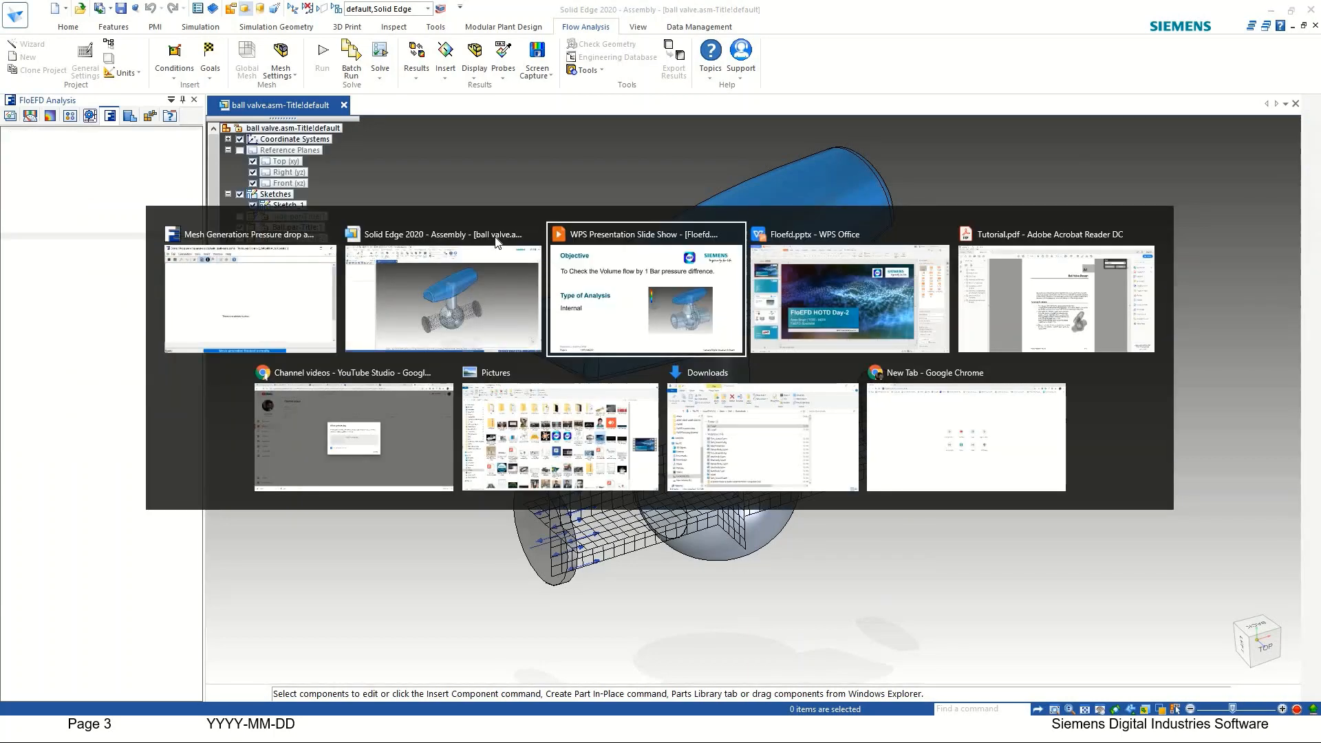
pyautogui.press('Tab')
pyautogui.press('Tab')
pyautogui.press('Tab')
pyautogui.press('Tab')
pyautogui.press('Tab')
pyautogui.press('Tab')
pyautogui.press('Tab')
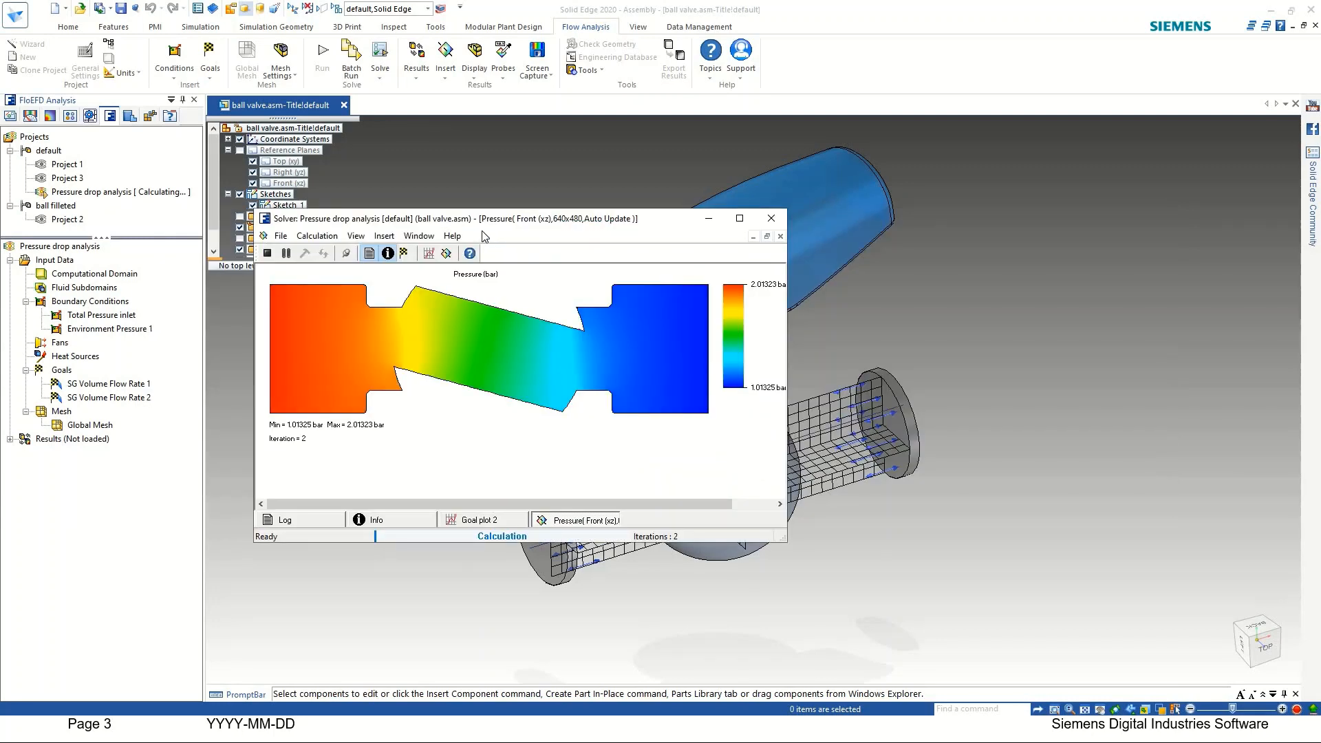
pyautogui.moveTo(543, 220); pyautogui.dragTo(964, 230)
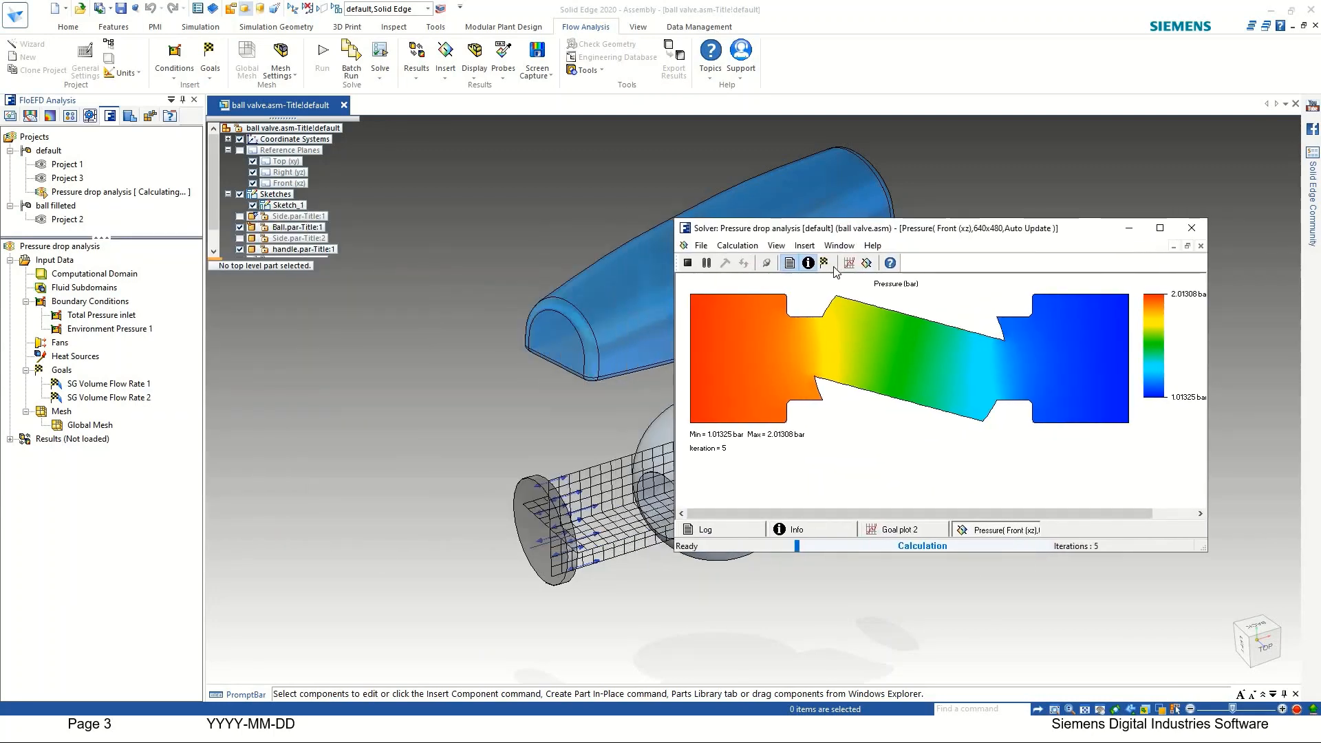
# Plot both volume flow rate goals in the solver monitor, and close the solver once the calculation finishes.
pyautogui.click(849, 263)
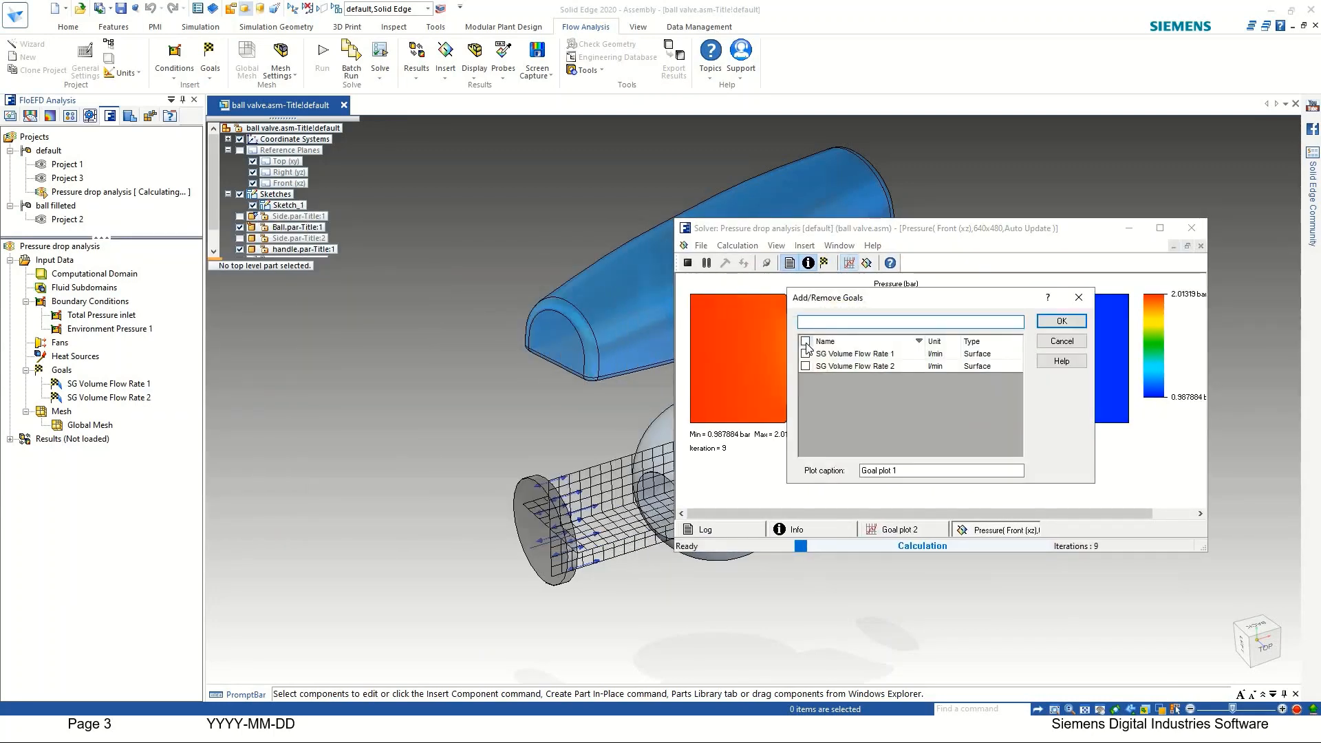
pyautogui.click(805, 342)
pyautogui.click(1060, 321)
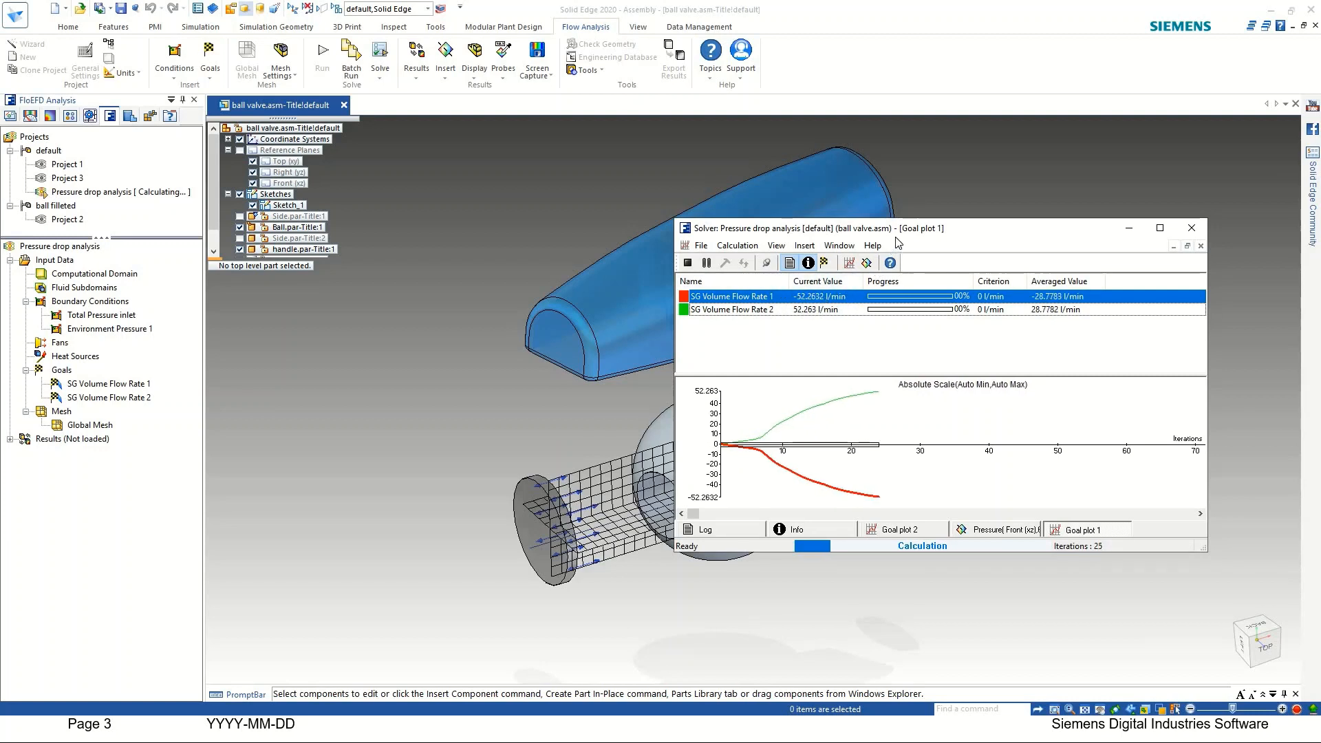
pyautogui.moveTo(909, 232); pyautogui.dragTo(963, 224)
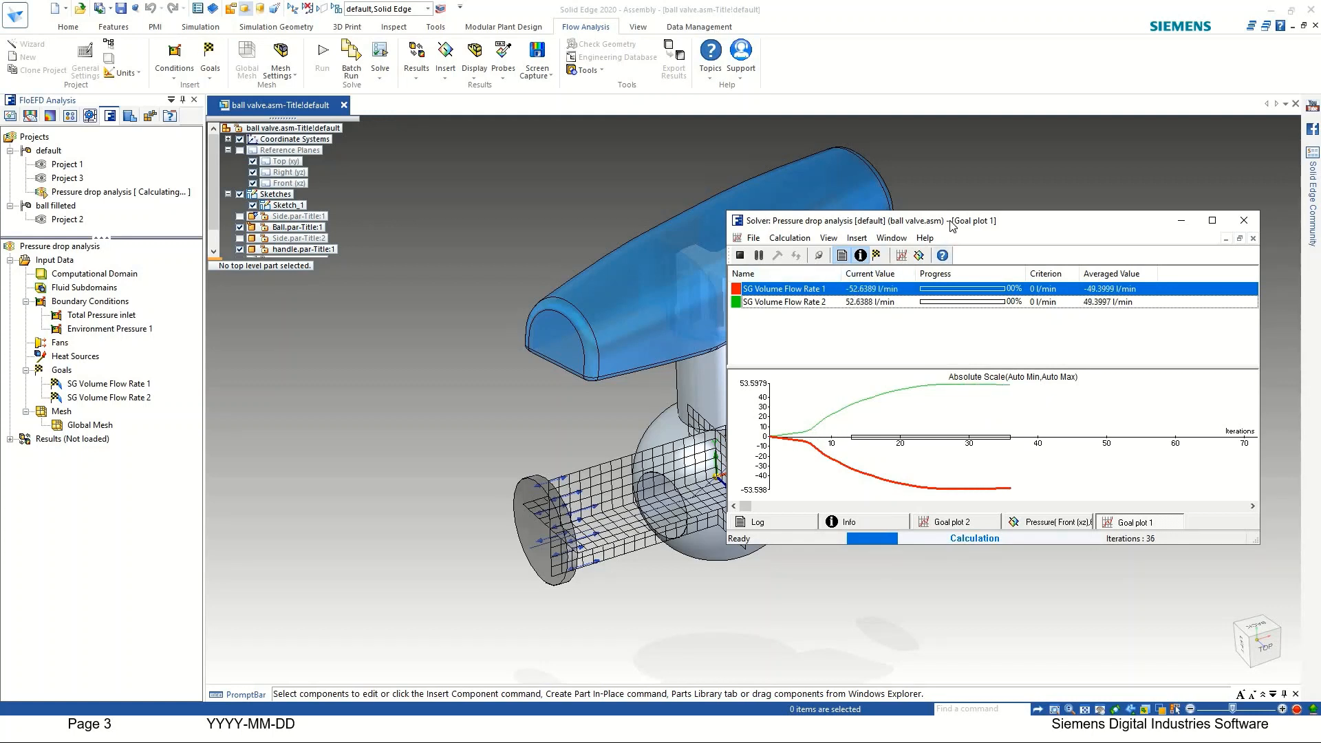
pyautogui.moveTo(950, 227); pyautogui.dragTo(993, 221)
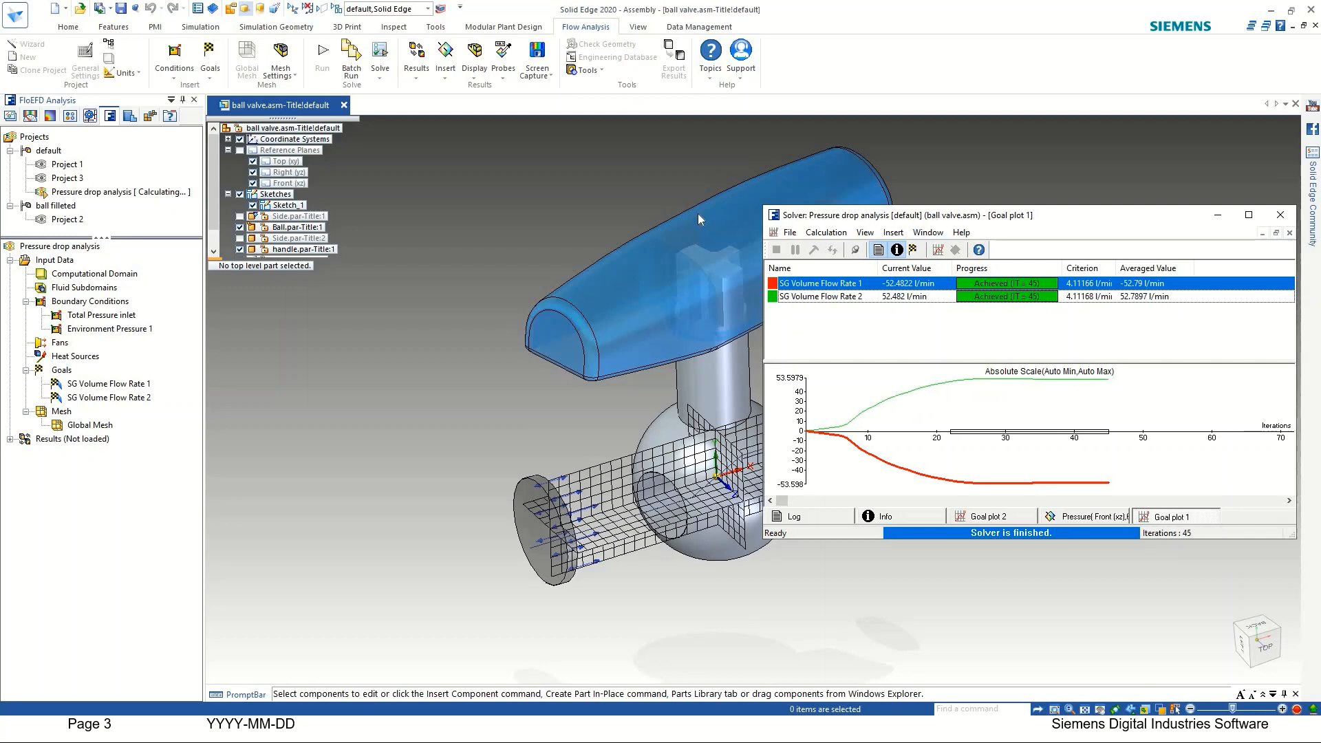
pyautogui.moveTo(1278, 215); pyautogui.dragTo(1036, 216)
pyautogui.click(1045, 214)
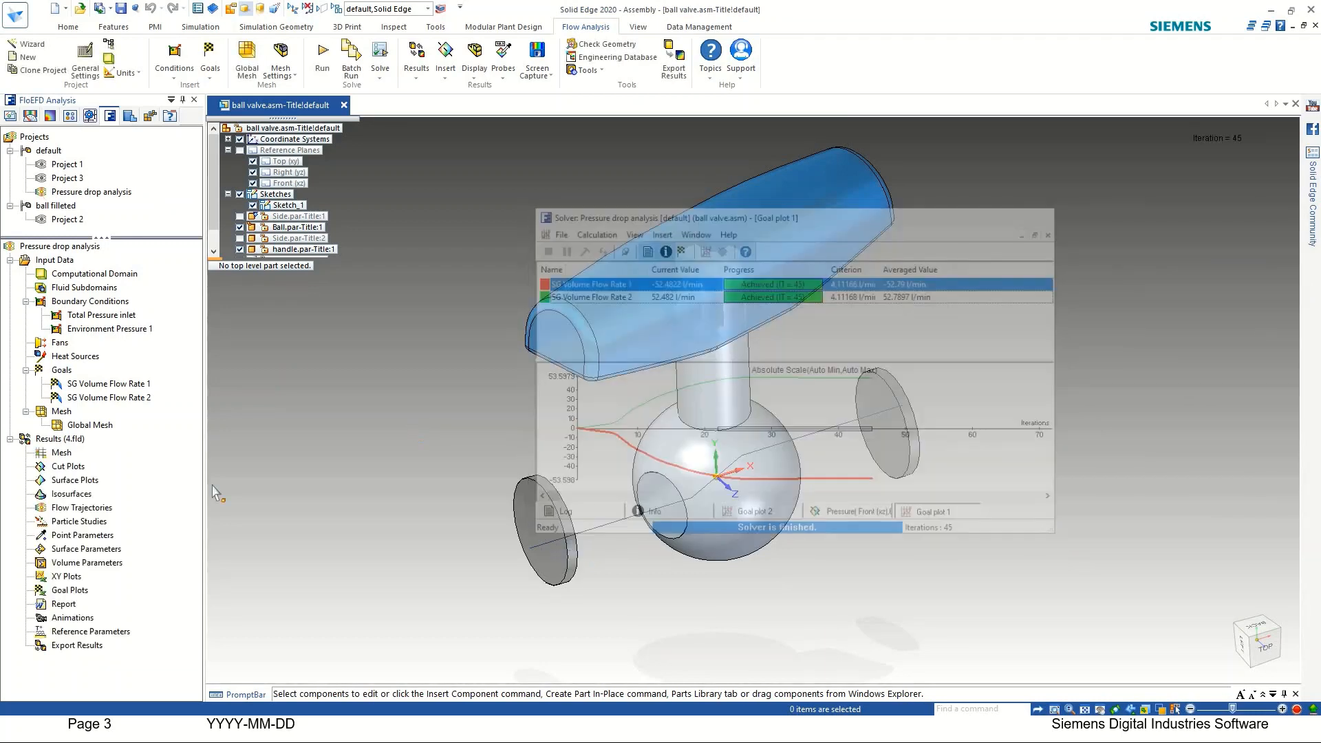
# Set up a new cut plot on the Top (xy) plane with contours coloured by Velocity.
pyautogui.rightClick(69, 471)
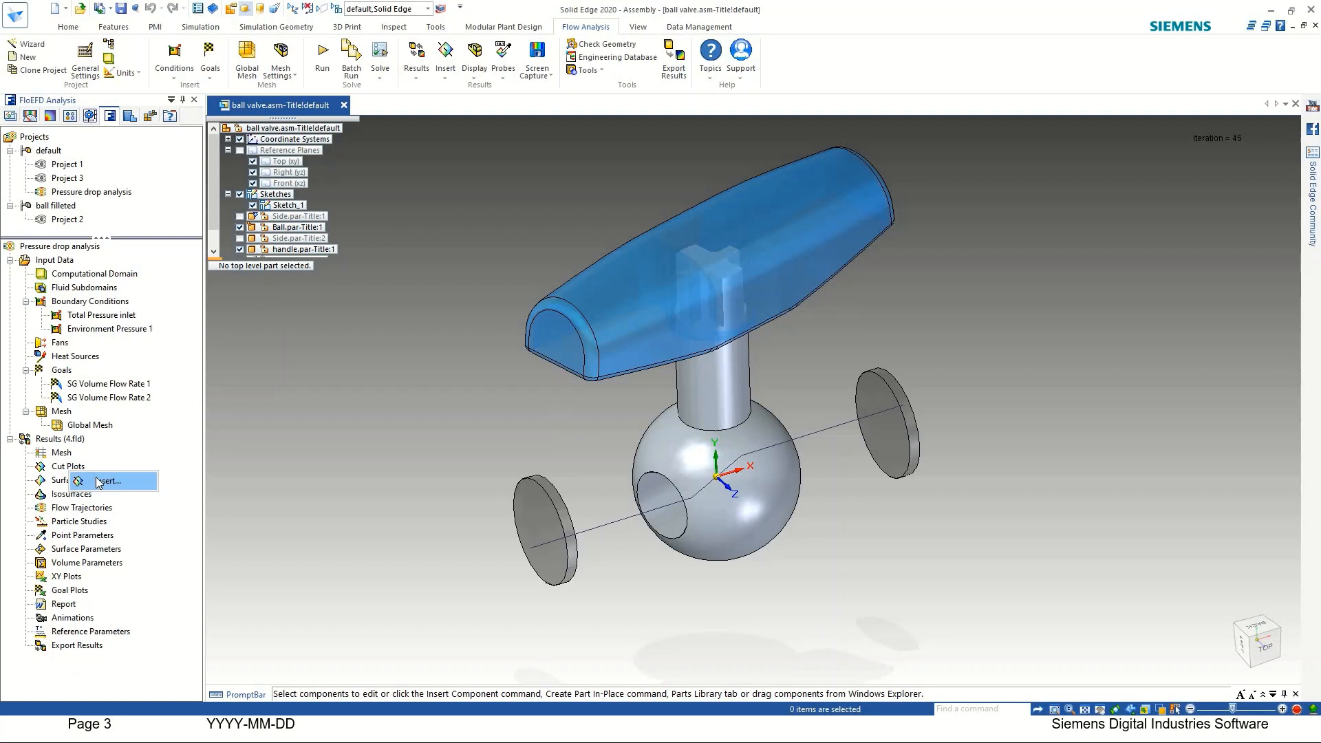
pyautogui.click(103, 480)
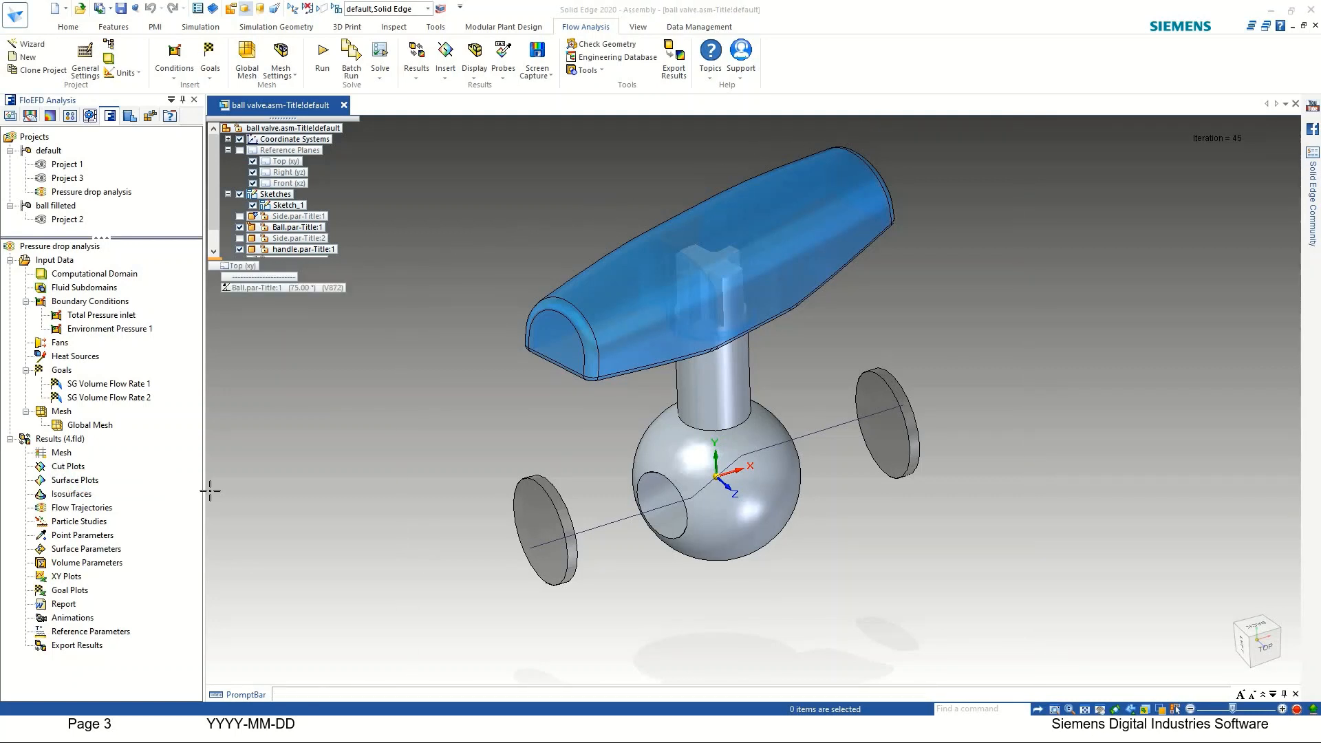
pyautogui.doubleClick(60, 466)
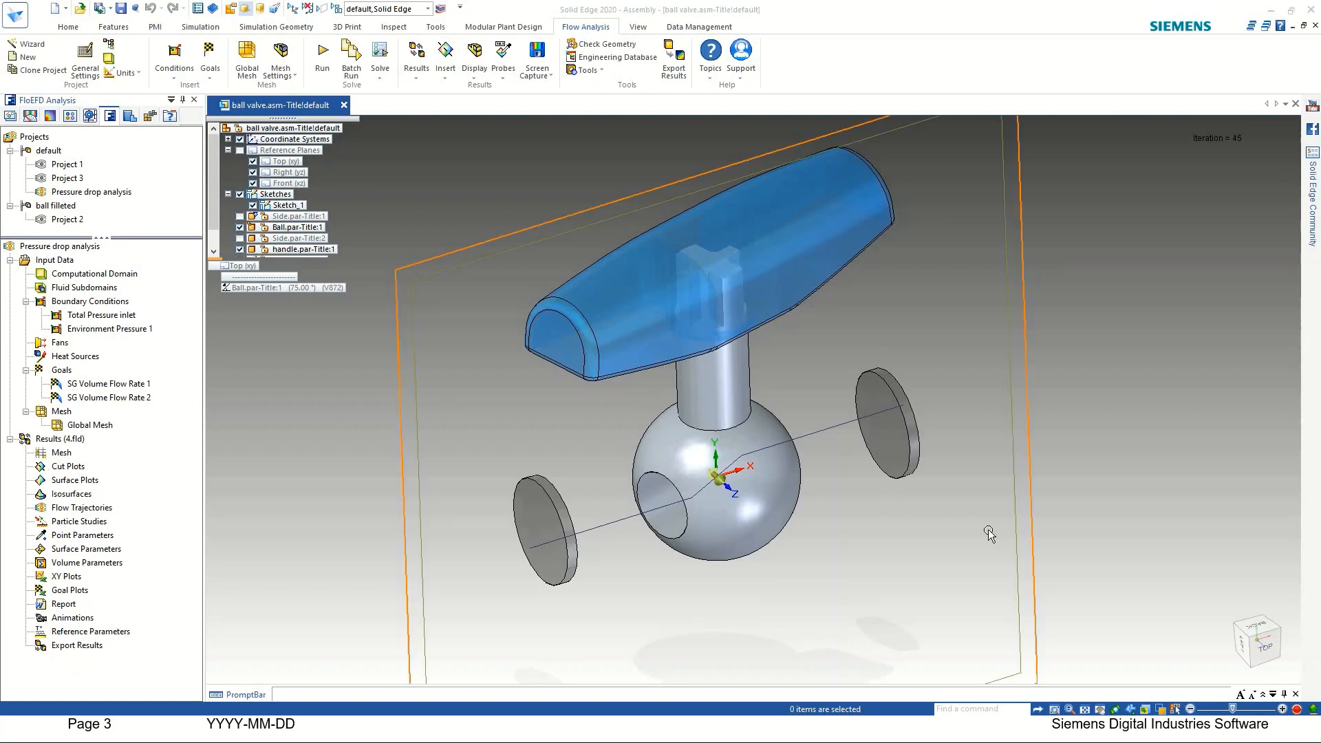
pyautogui.click(1260, 650)
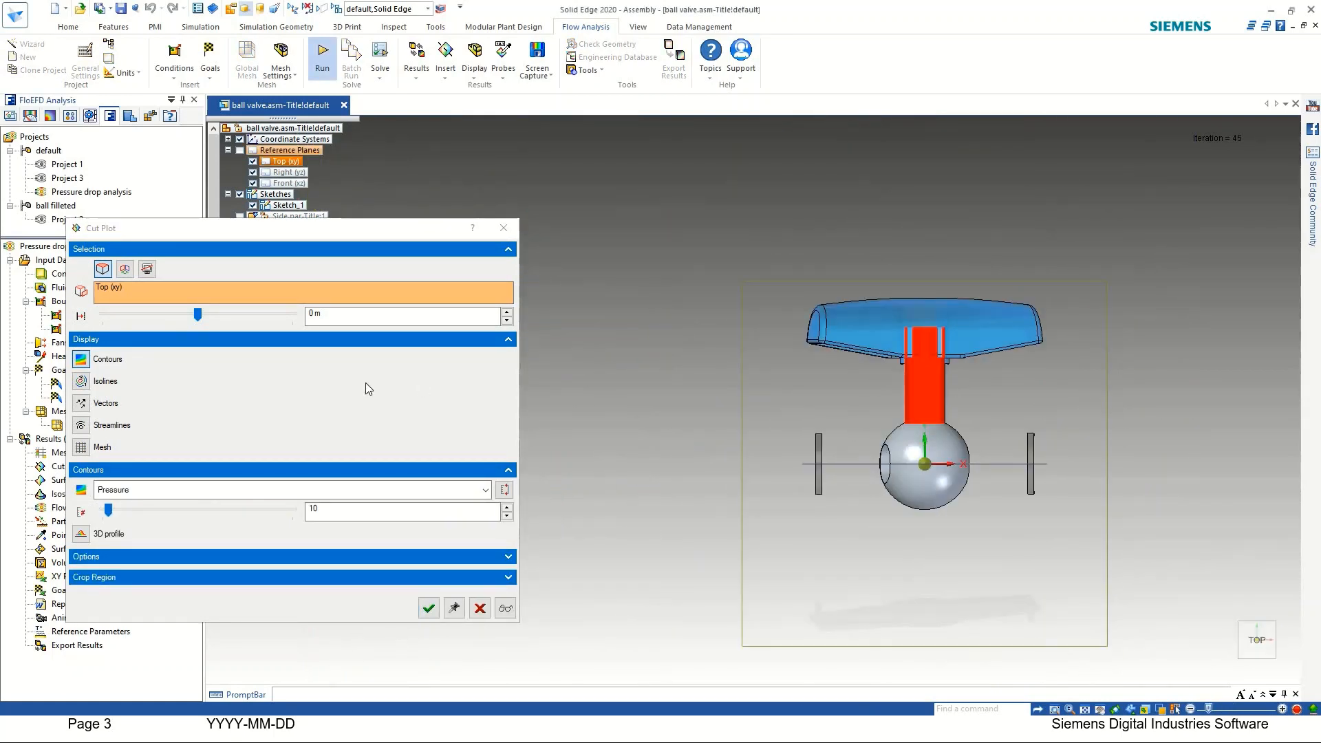
pyautogui.click(200, 490)
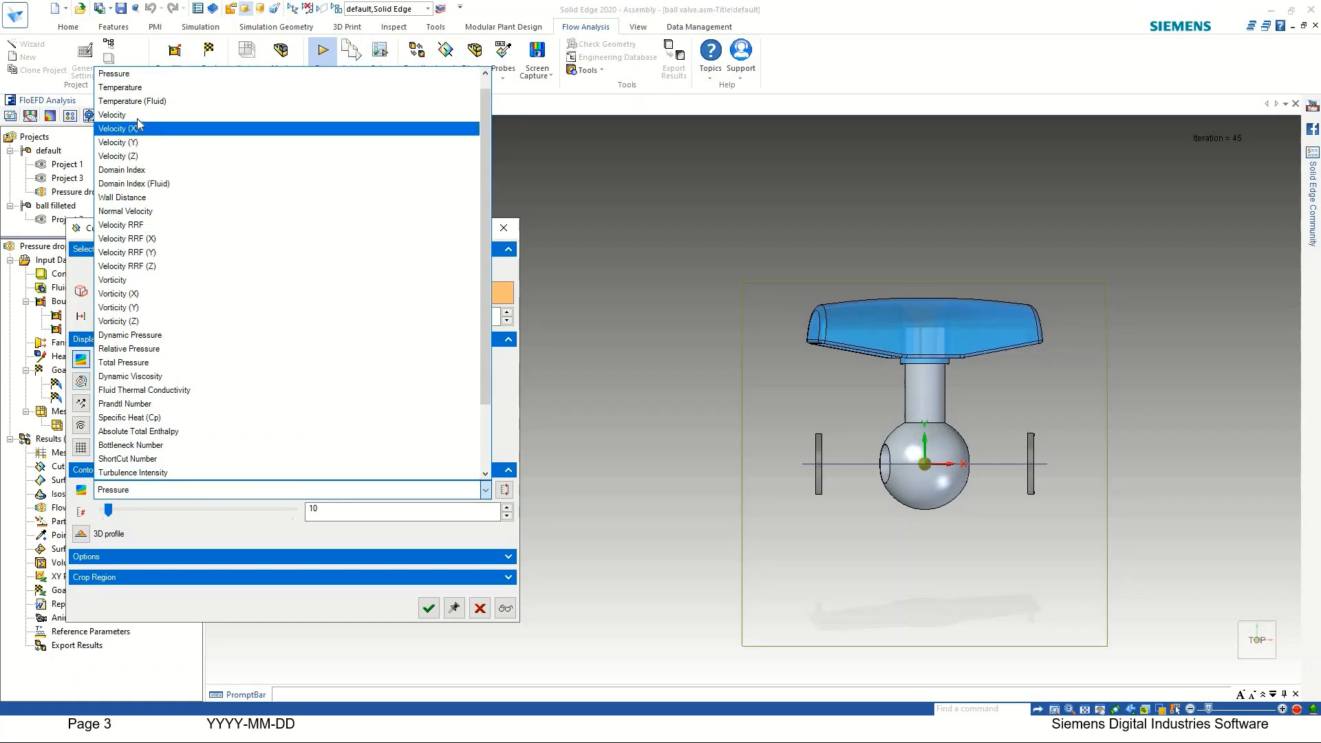
pyautogui.click(117, 115)
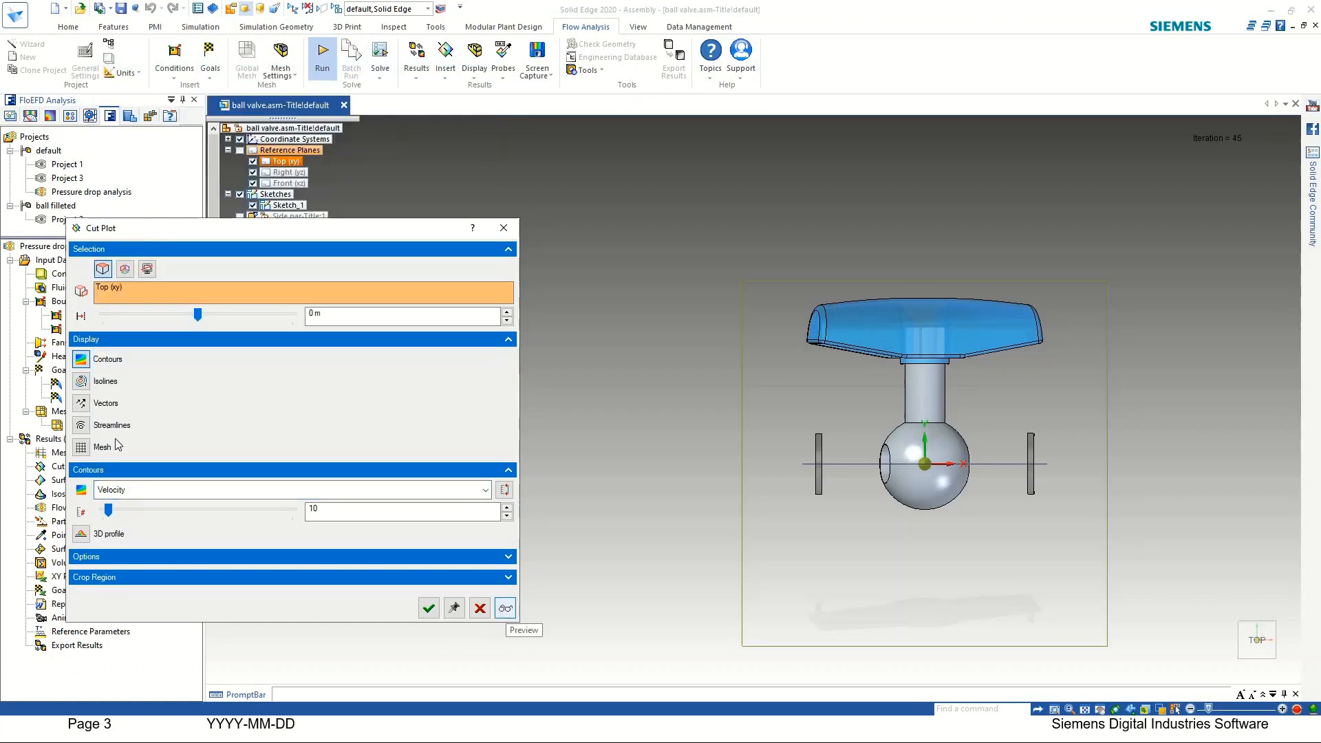
# Add velocity vectors to the cut plot, preview it on the model and accept the plot.
pyautogui.click(81, 402)
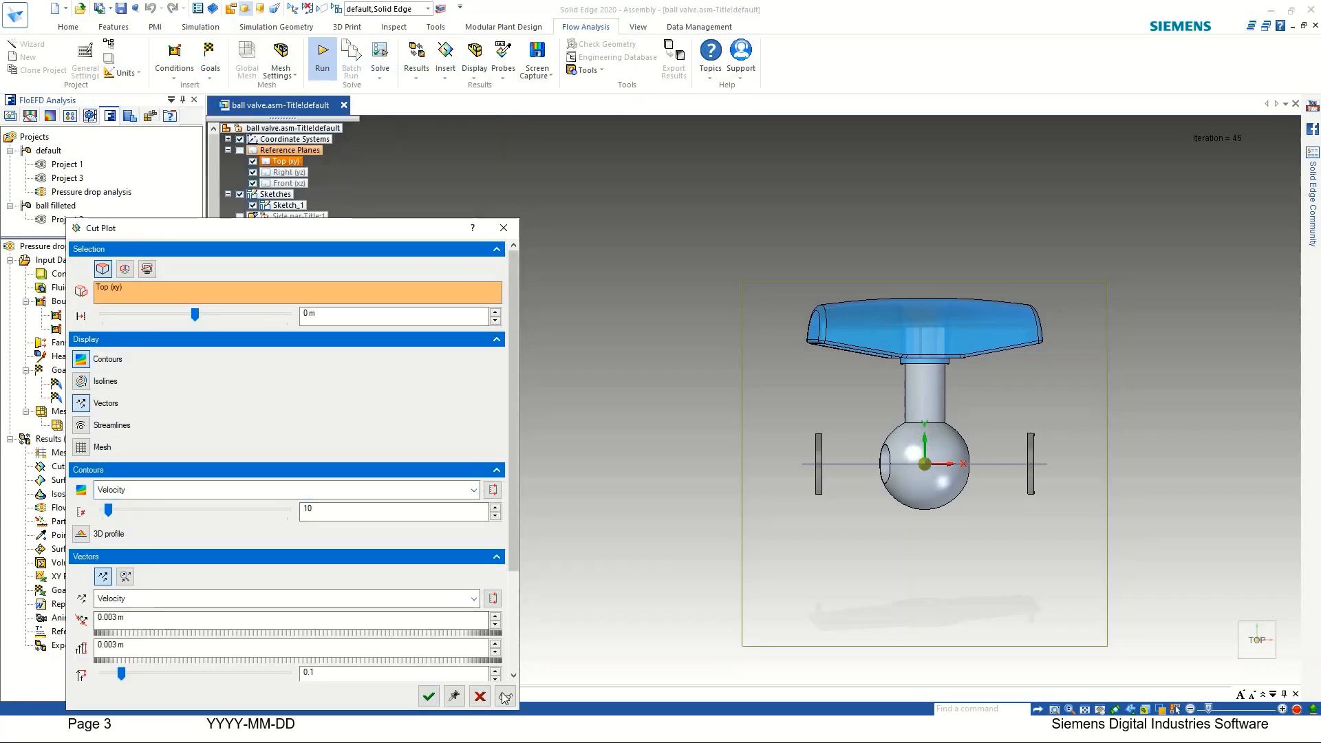
pyautogui.click(505, 696)
pyautogui.scroll(5, 963, 499)
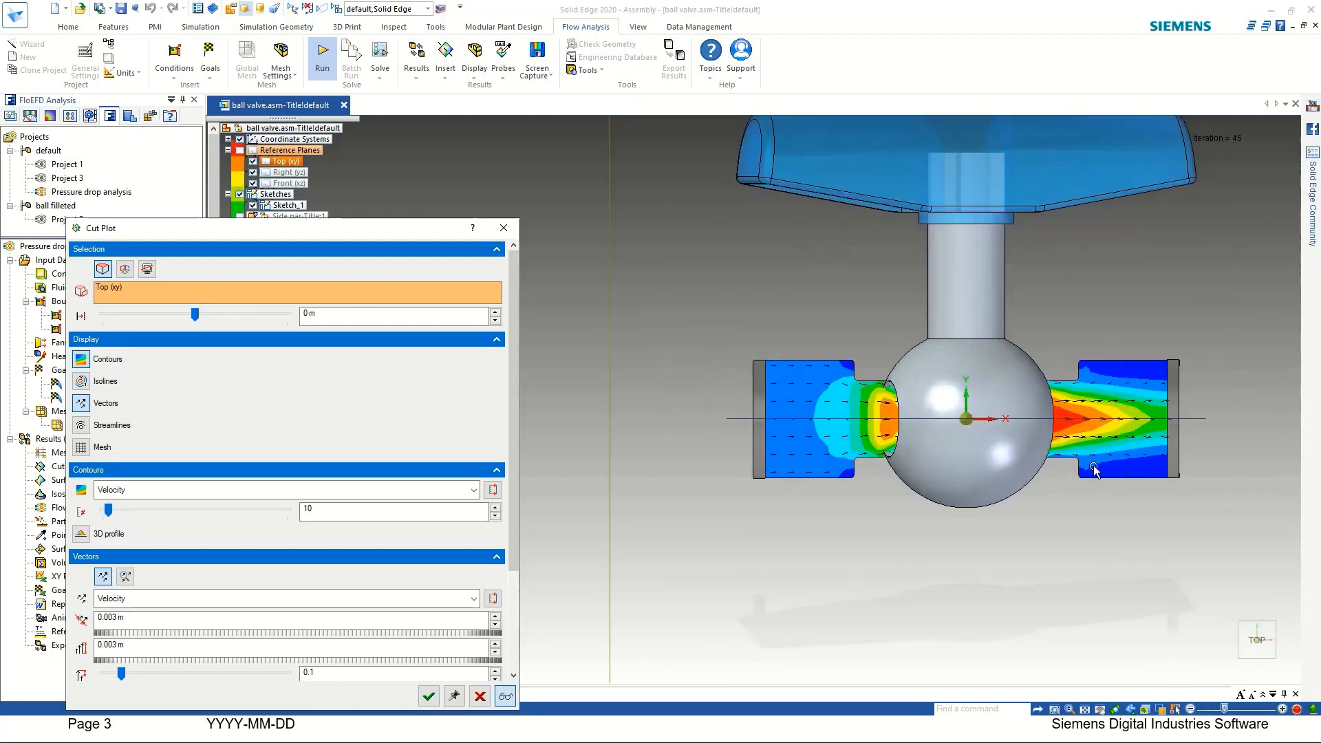
pyautogui.click(428, 696)
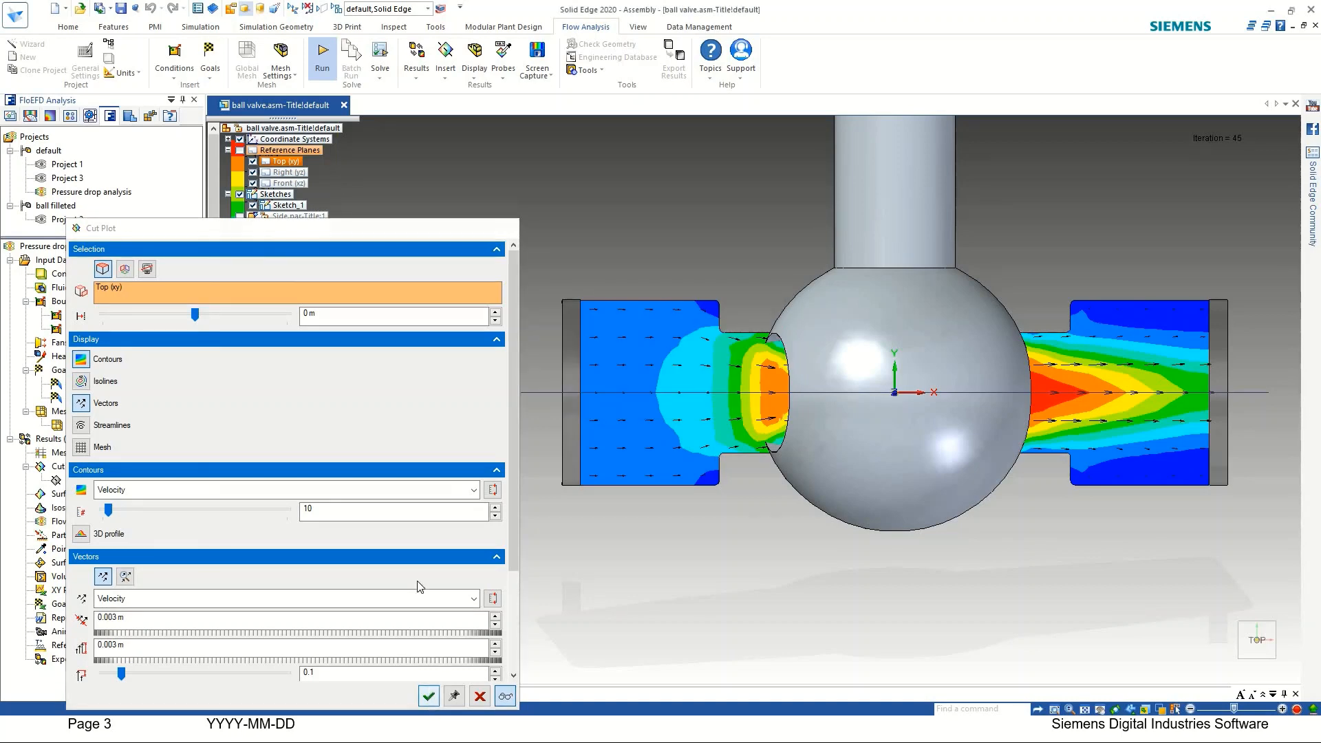
# Create a goal plot of SG Volume Flow Rate 1 and 2 over iterations, show its summary table and close the plot.
pyautogui.scroll(-3, 410, 517)
pyautogui.moveTo(484, 518); pyautogui.dragTo(474, 539, button='middle')
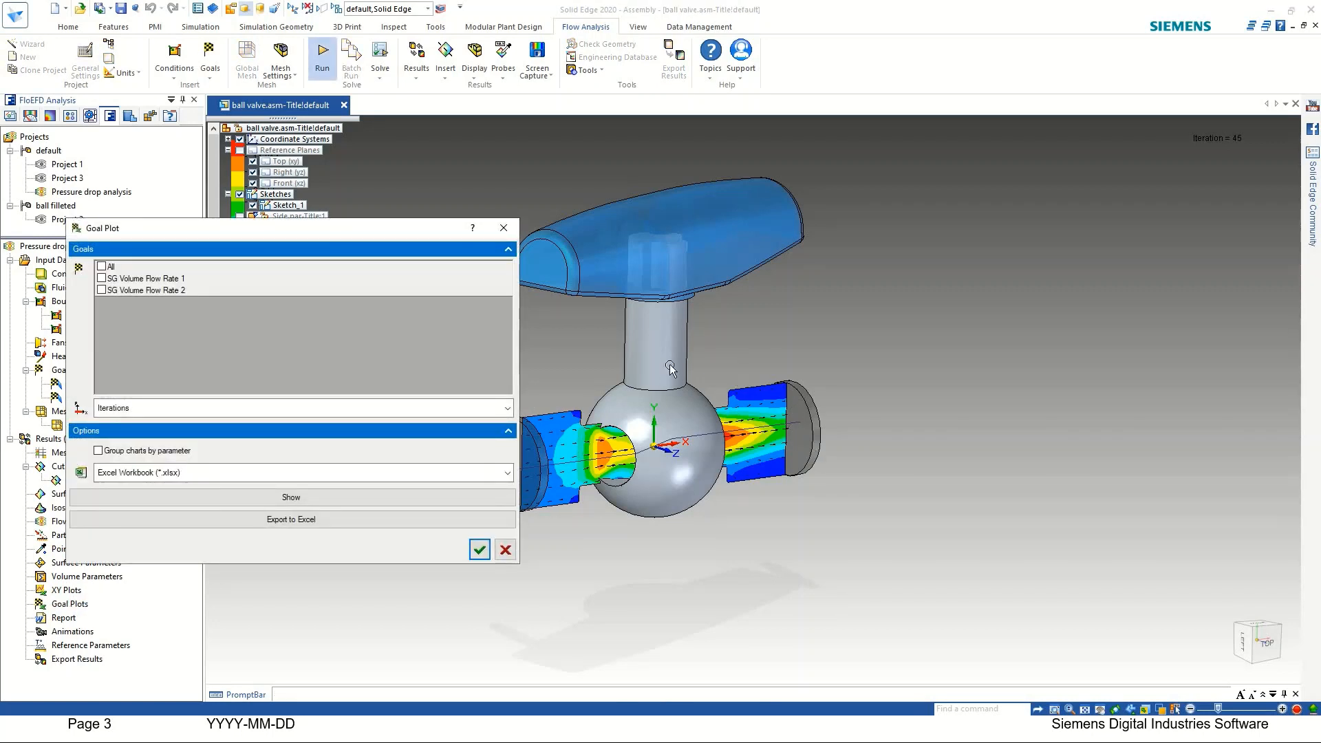
pyautogui.click(101, 278)
pyautogui.click(102, 290)
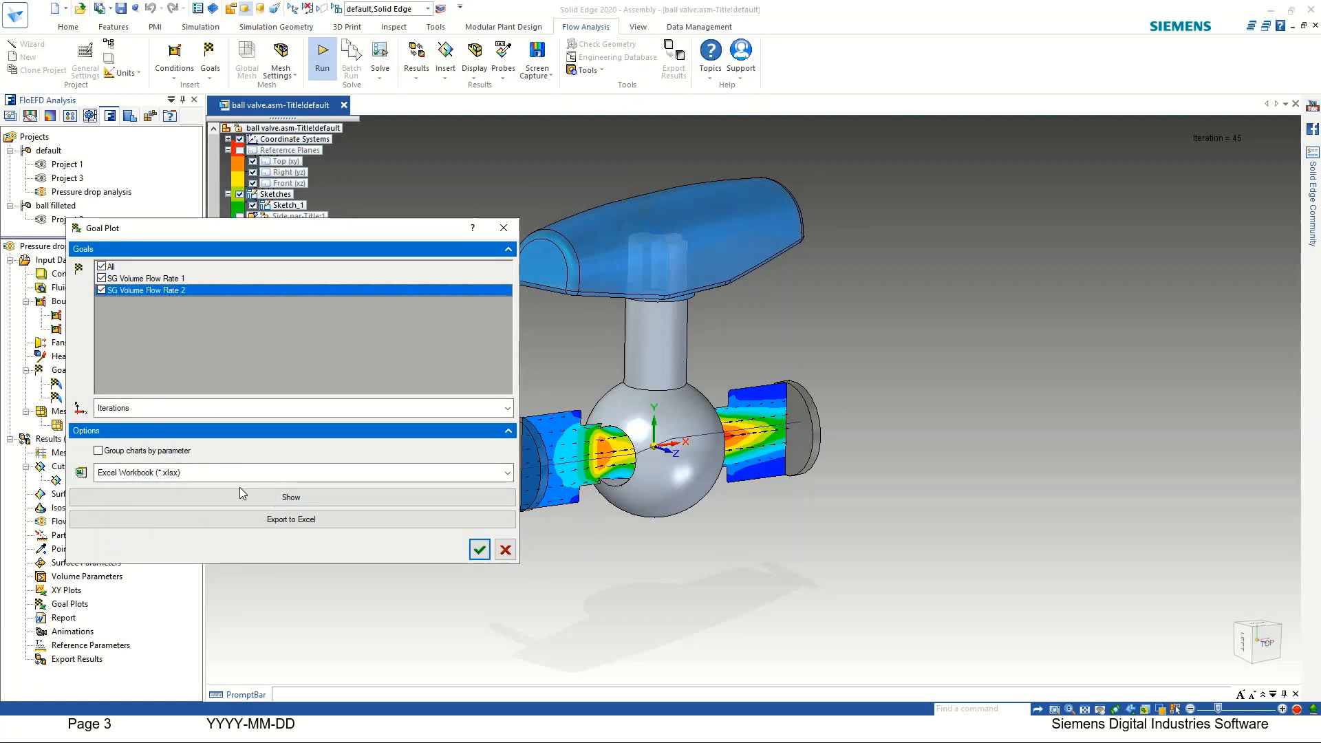
pyautogui.click(241, 494)
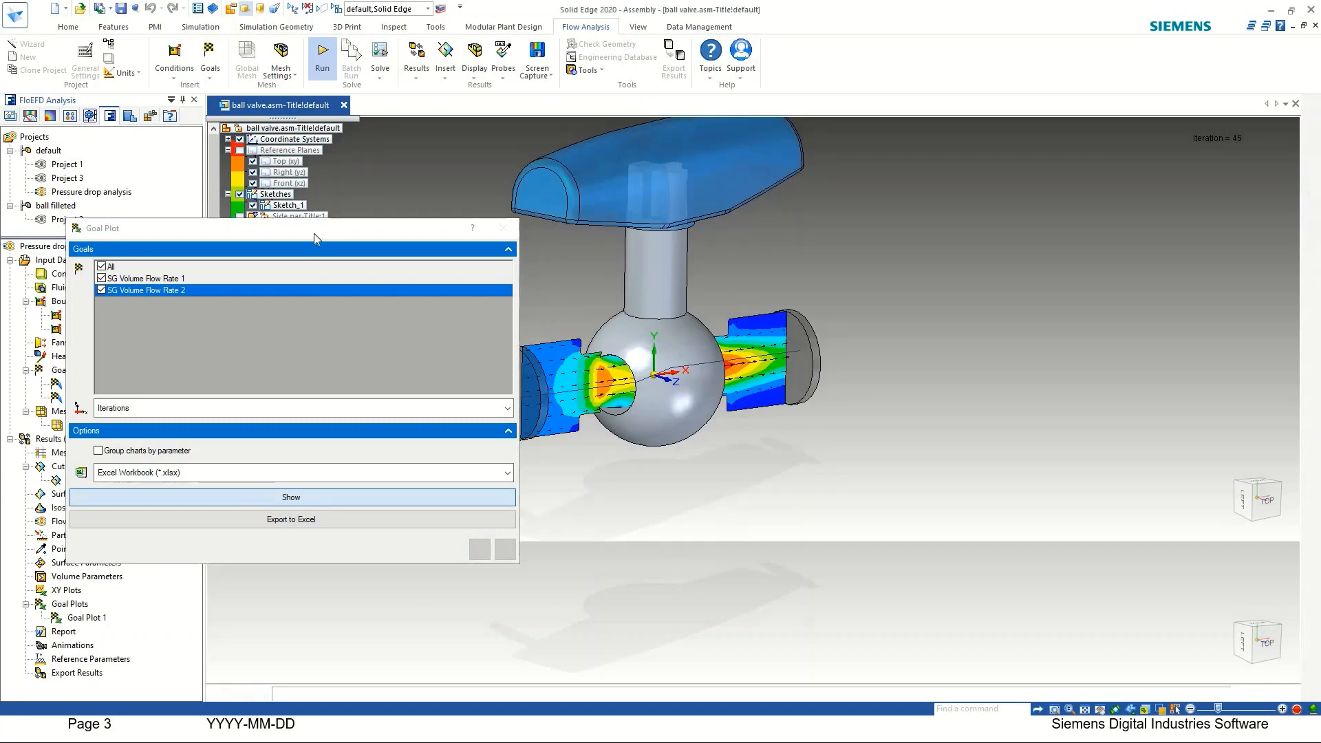
pyautogui.moveTo(317, 228); pyautogui.dragTo(436, 154)
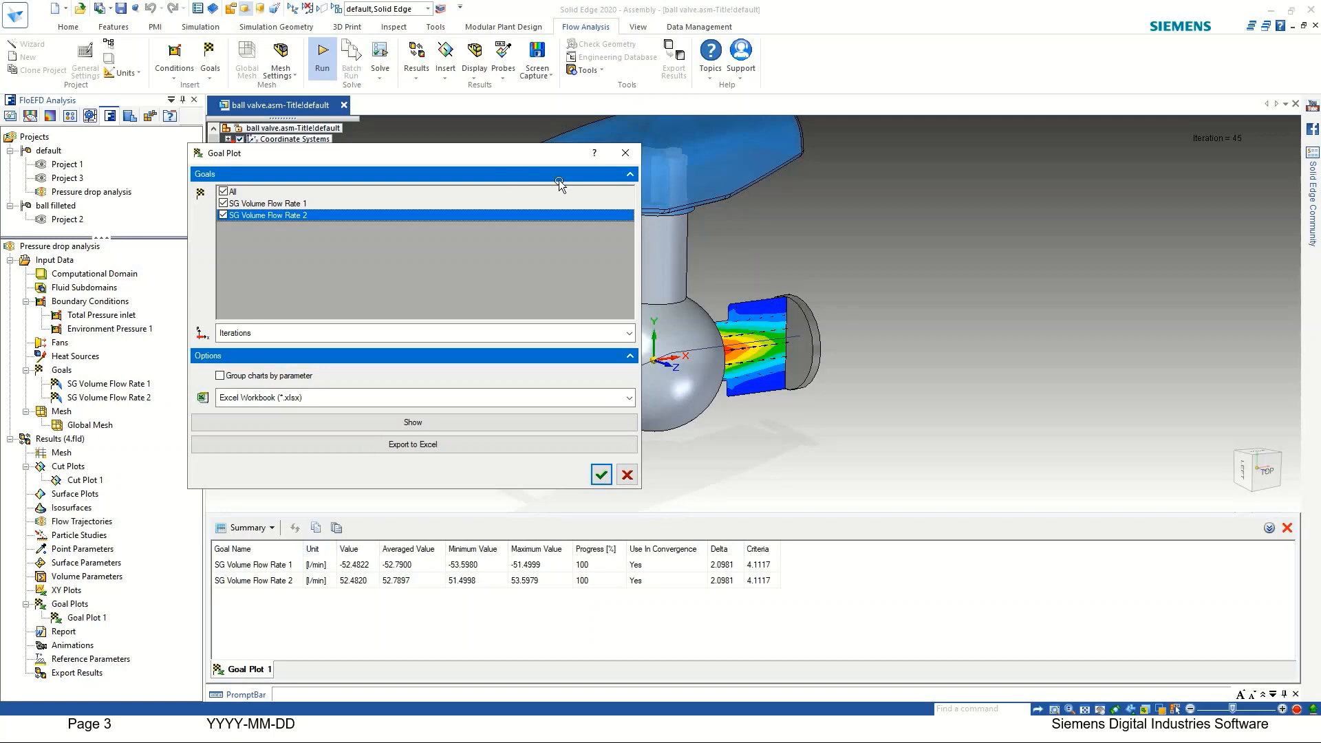
pyautogui.click(623, 156)
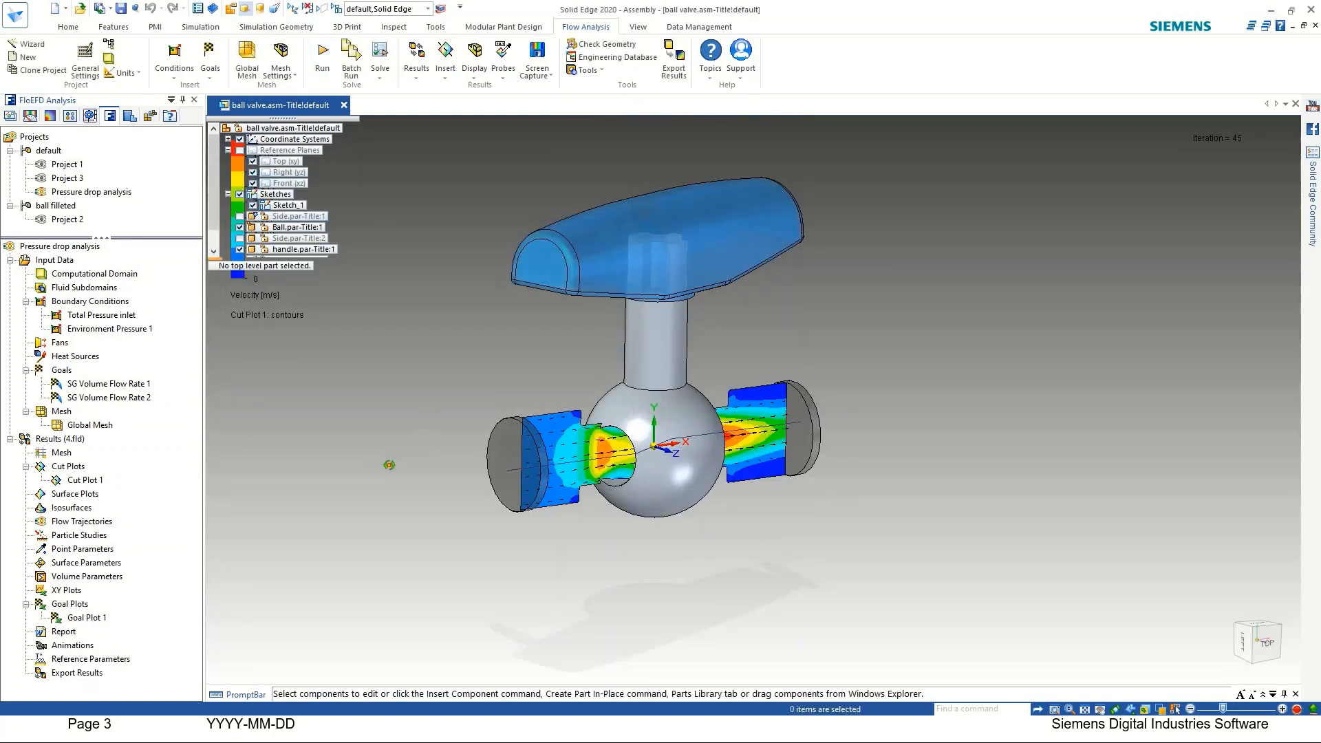
# Move the assembly tree overlay below the velocity legend and lengthen it to list all parts down to lid 2.
pyautogui.moveTo(389, 465); pyautogui.dragTo(440, 465, button='middle')
pyautogui.scroll(-1, 448, 459)
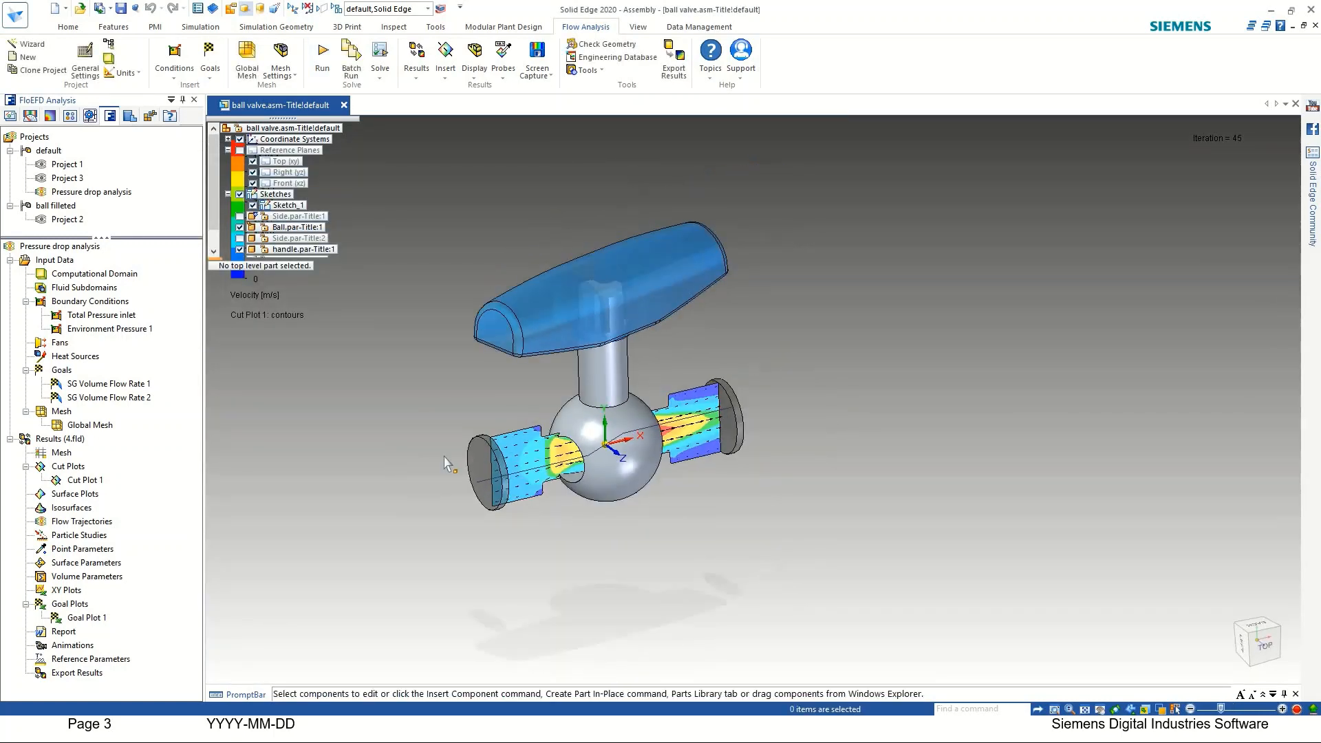
pyautogui.scroll(3, 449, 459)
pyautogui.scroll(-2, 460, 460)
pyautogui.scroll(1, 455, 386)
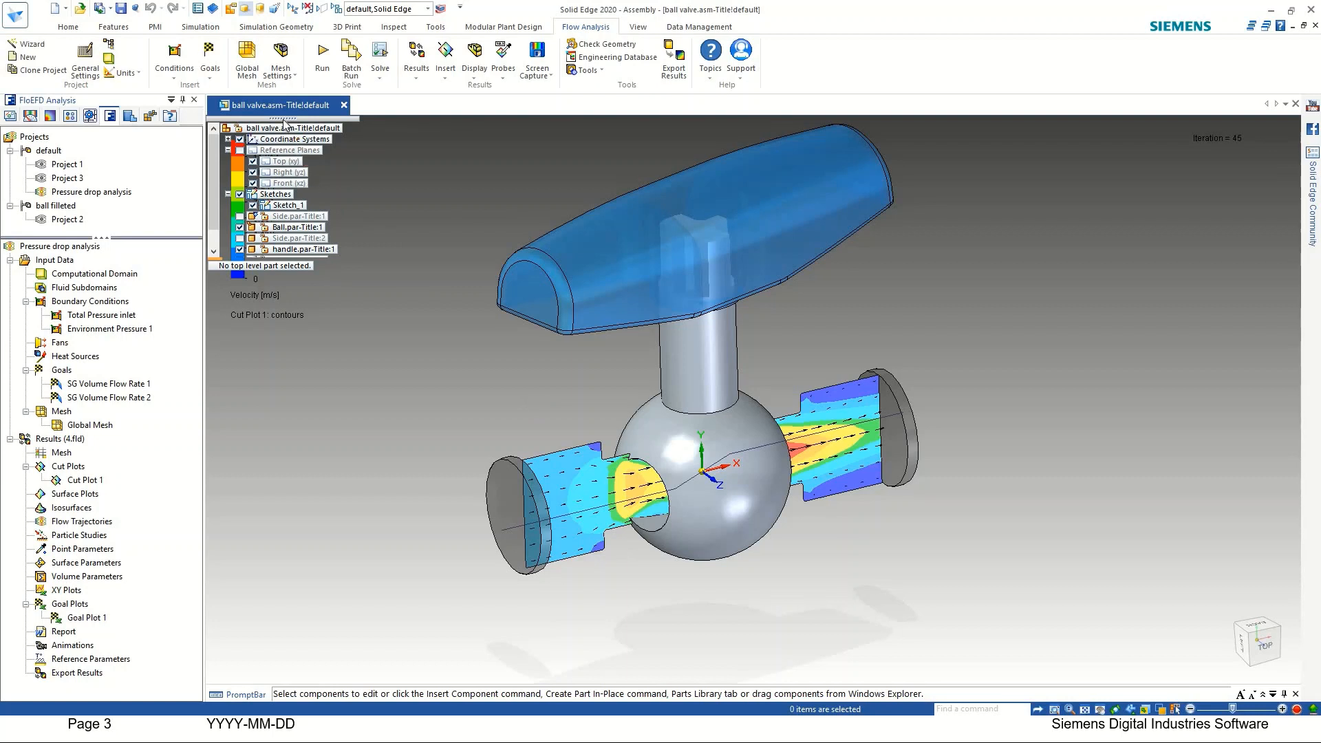
pyautogui.moveTo(284, 125); pyautogui.dragTo(291, 330)
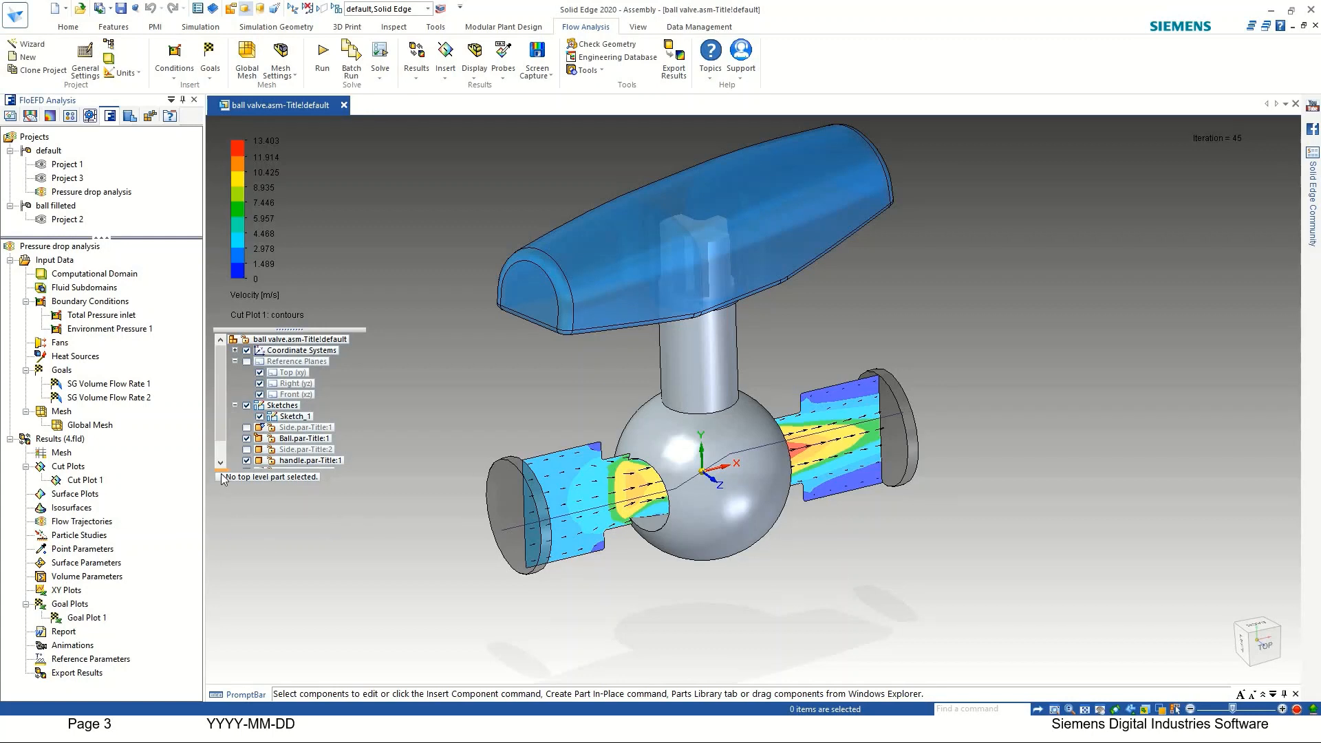
pyautogui.moveTo(224, 546); pyautogui.dragTo(223, 548)
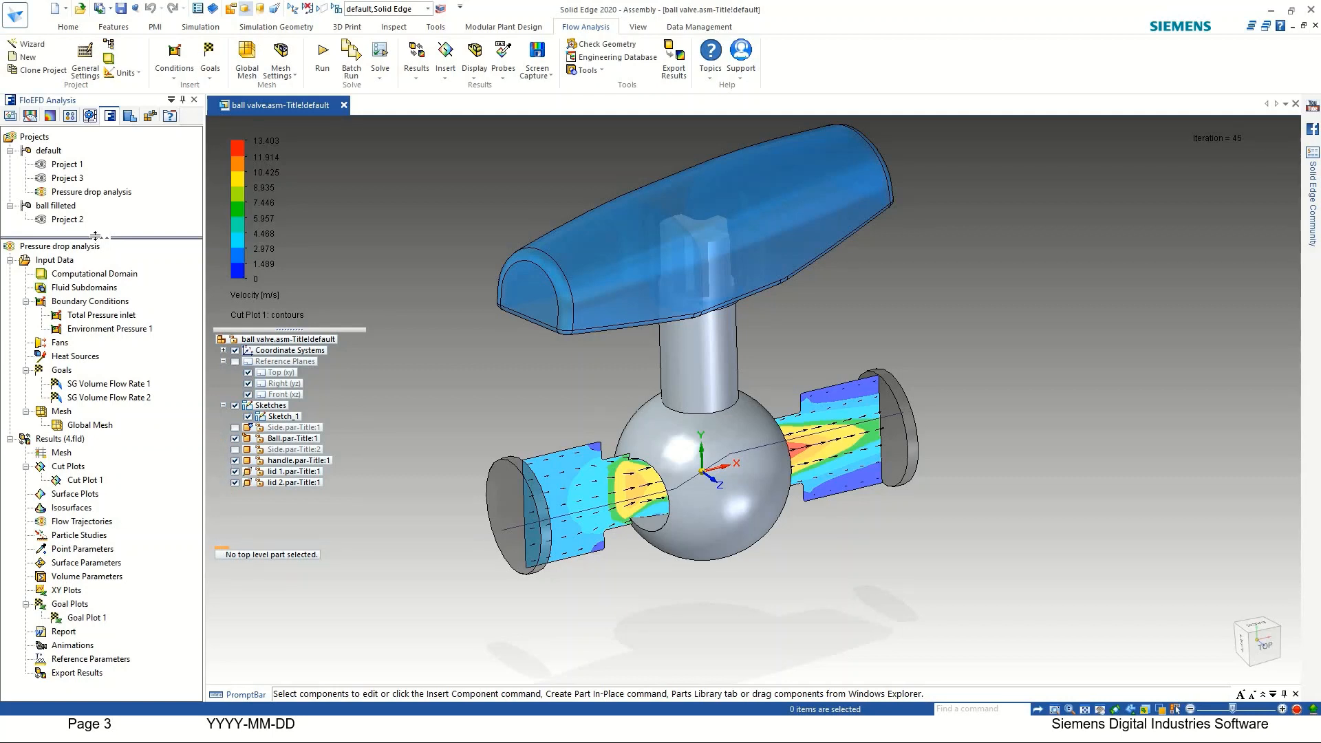
# Activate Project 3 and load its calculation results.
pyautogui.doubleClick(68, 178)
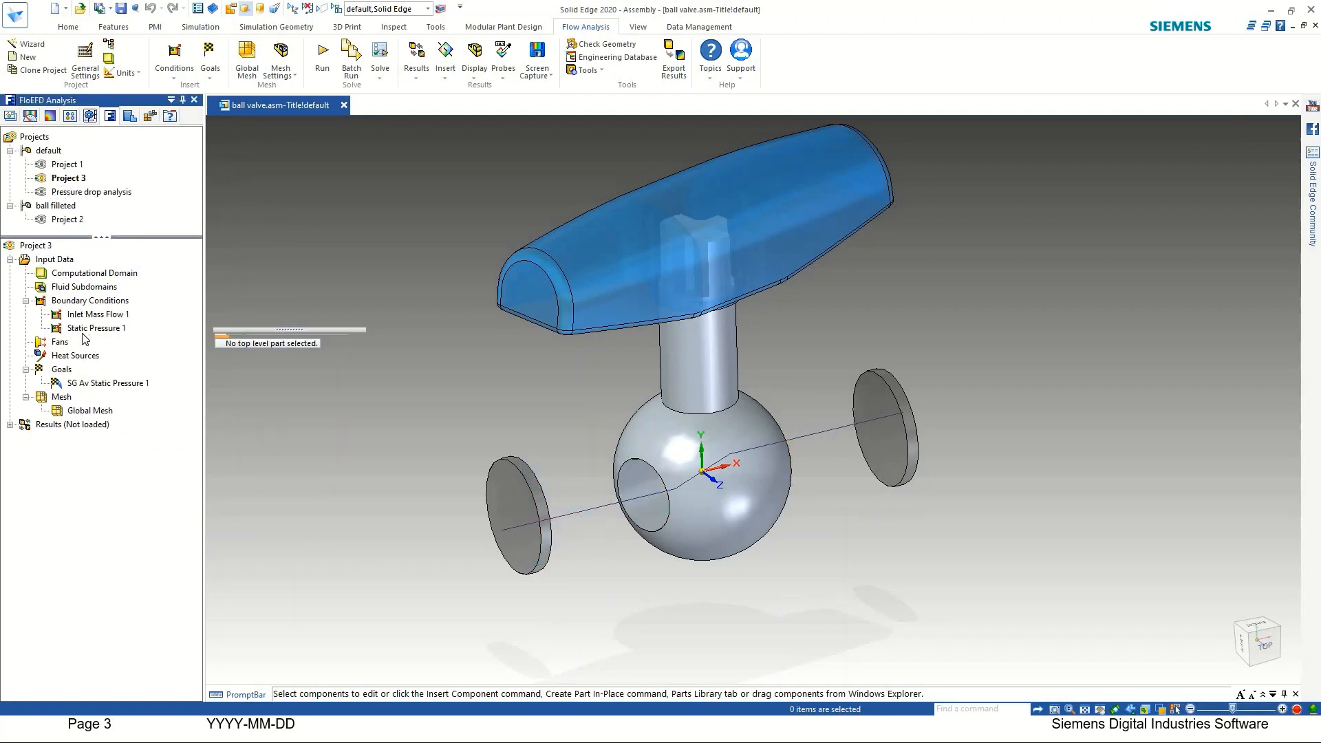
pyautogui.rightClick(59, 427)
pyautogui.click(76, 436)
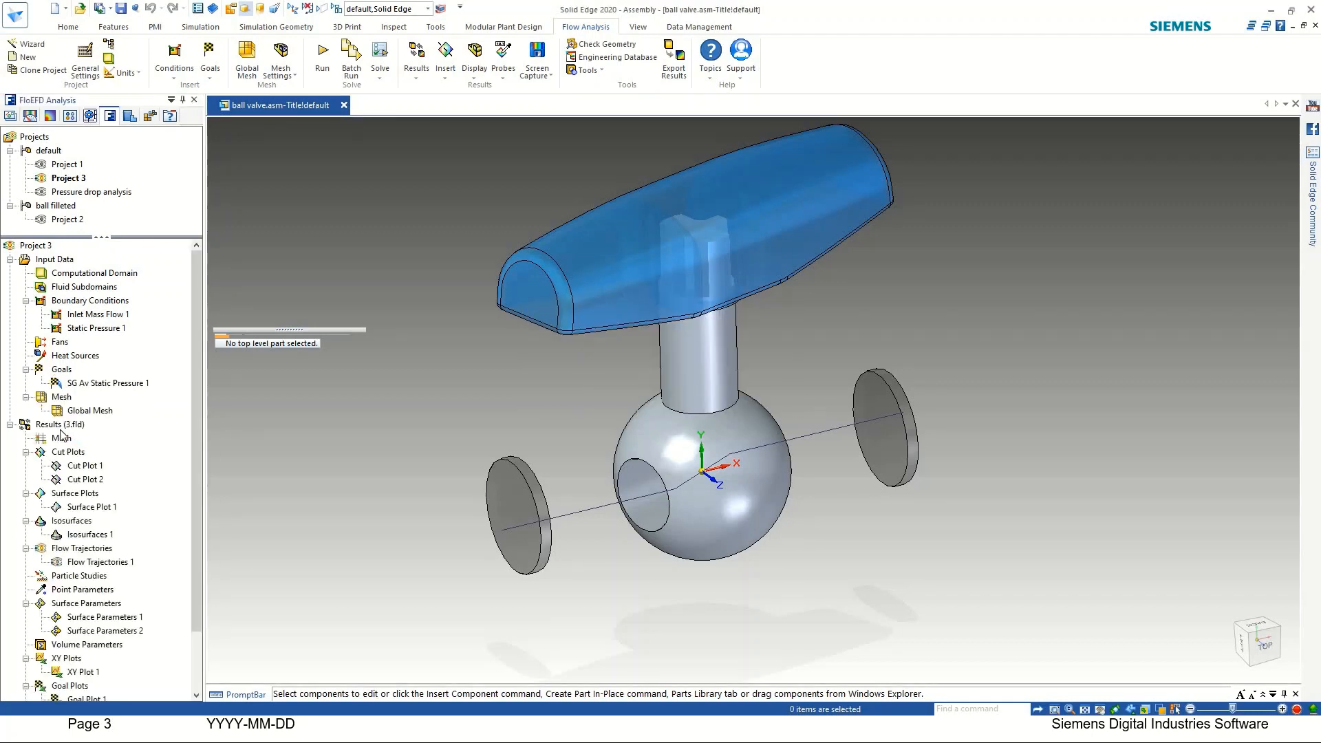
# Show Cut Plot 2 and Cut Plot 1 of Project 3 on the valve model.
pyautogui.scroll(-1, 60, 440)
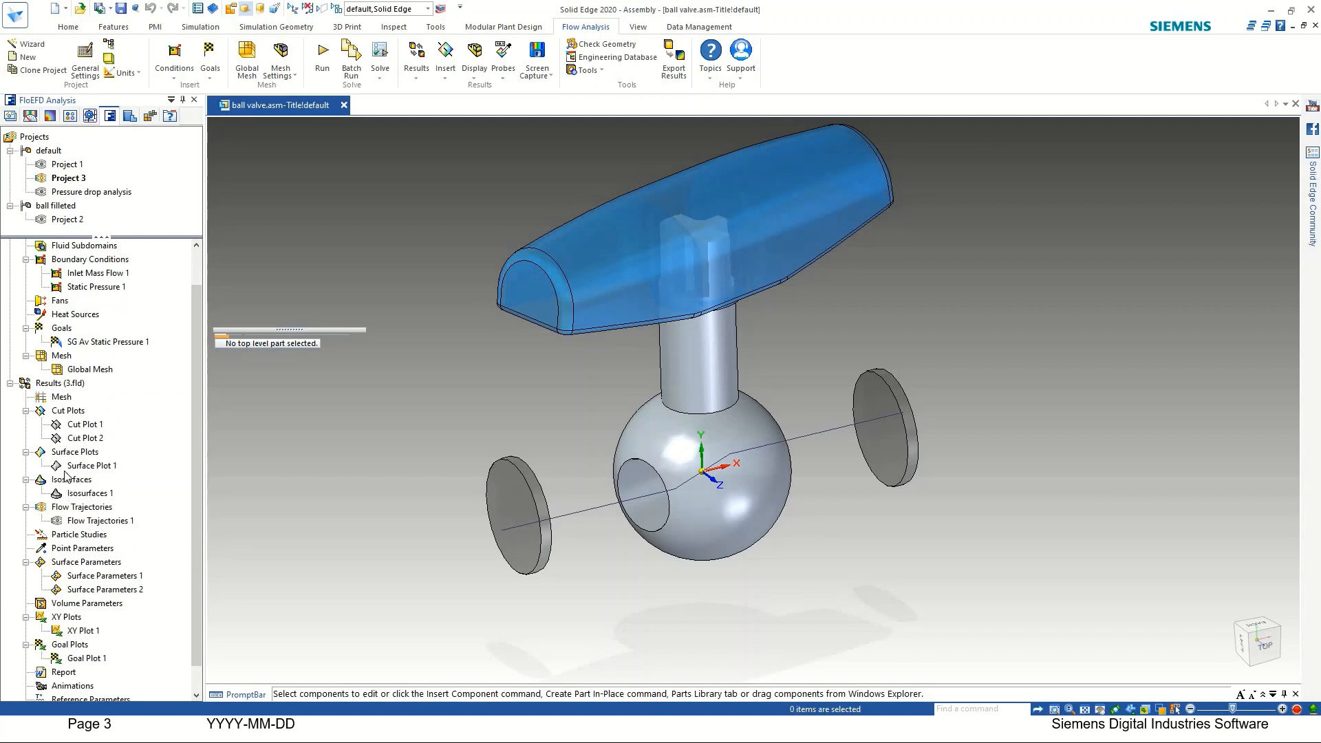
pyautogui.rightClick(70, 438)
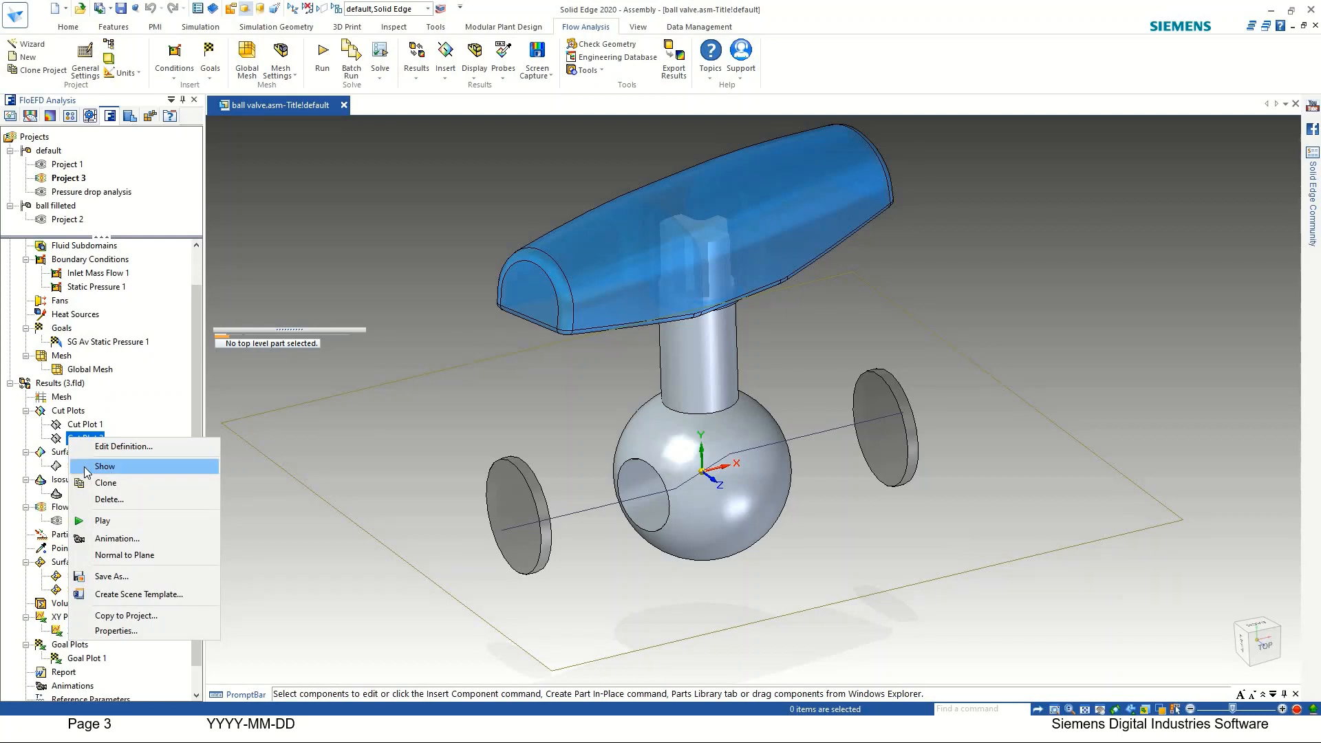
pyautogui.click(83, 466)
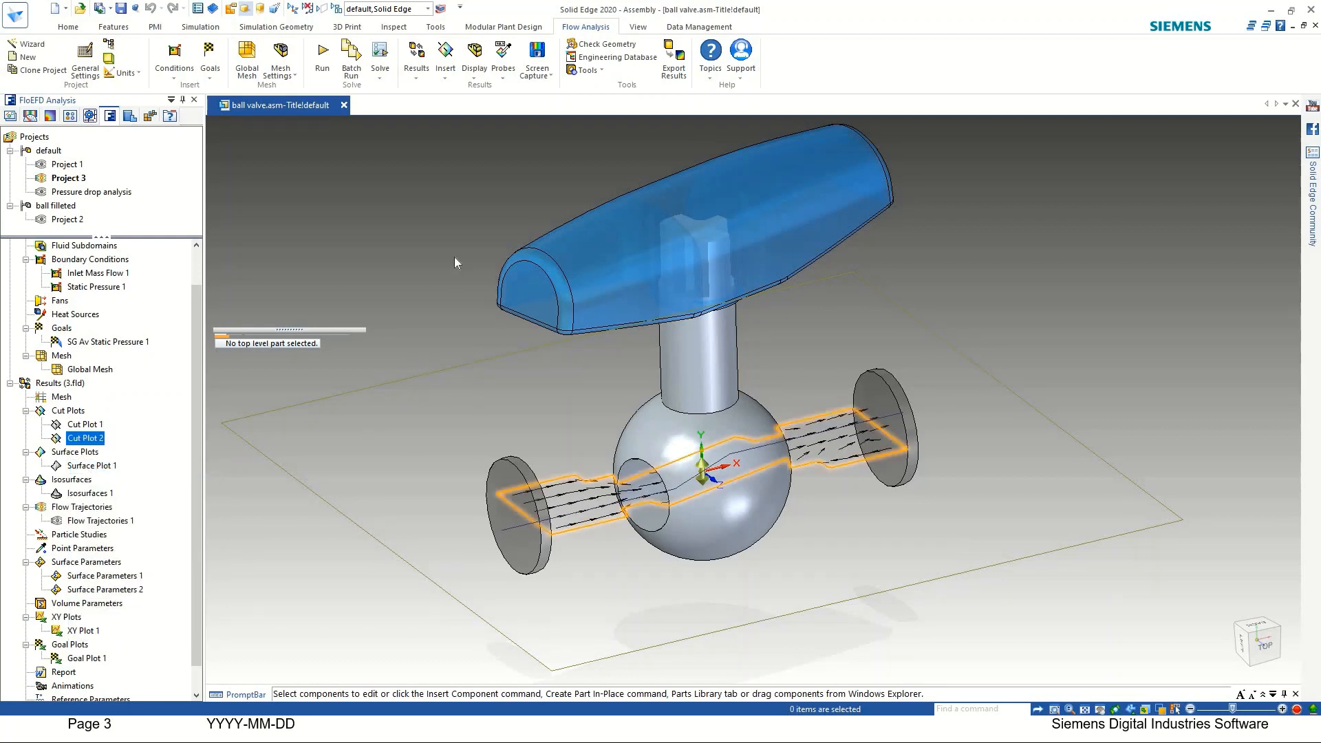
pyautogui.click(621, 524)
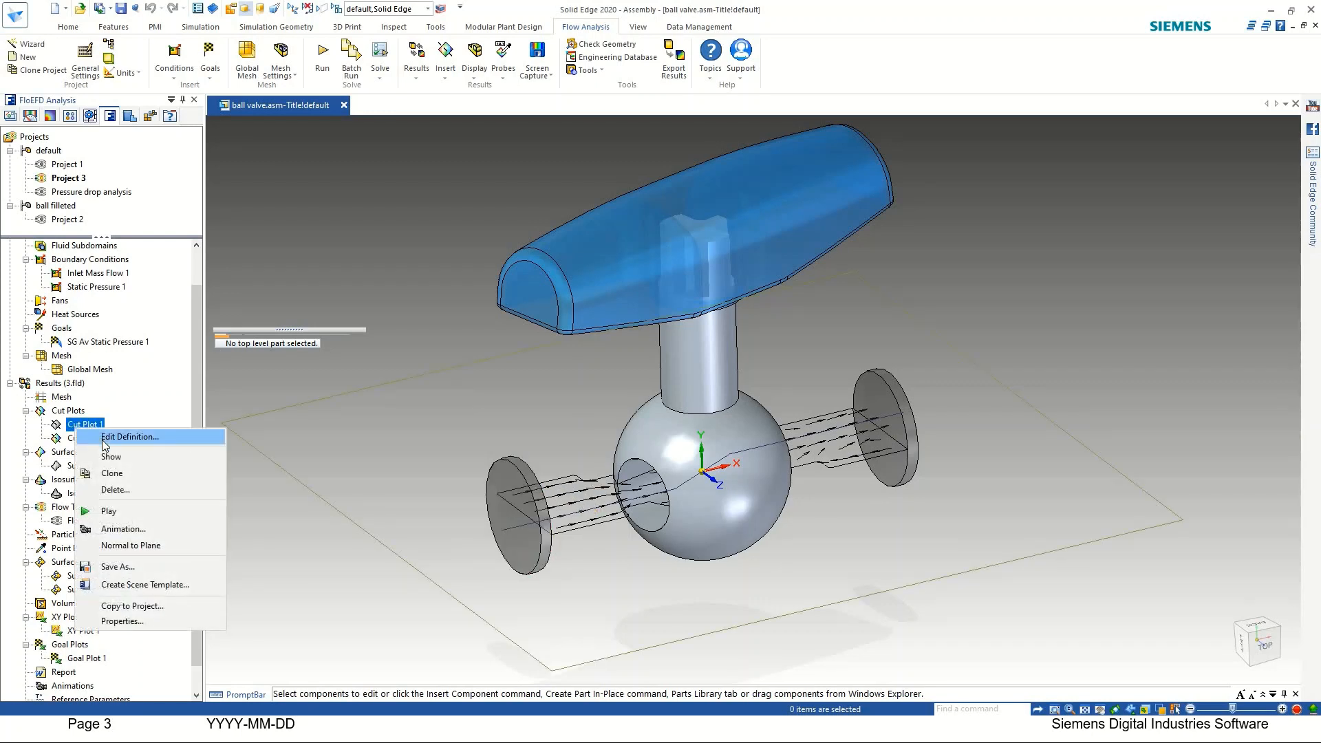
pyautogui.click(110, 457)
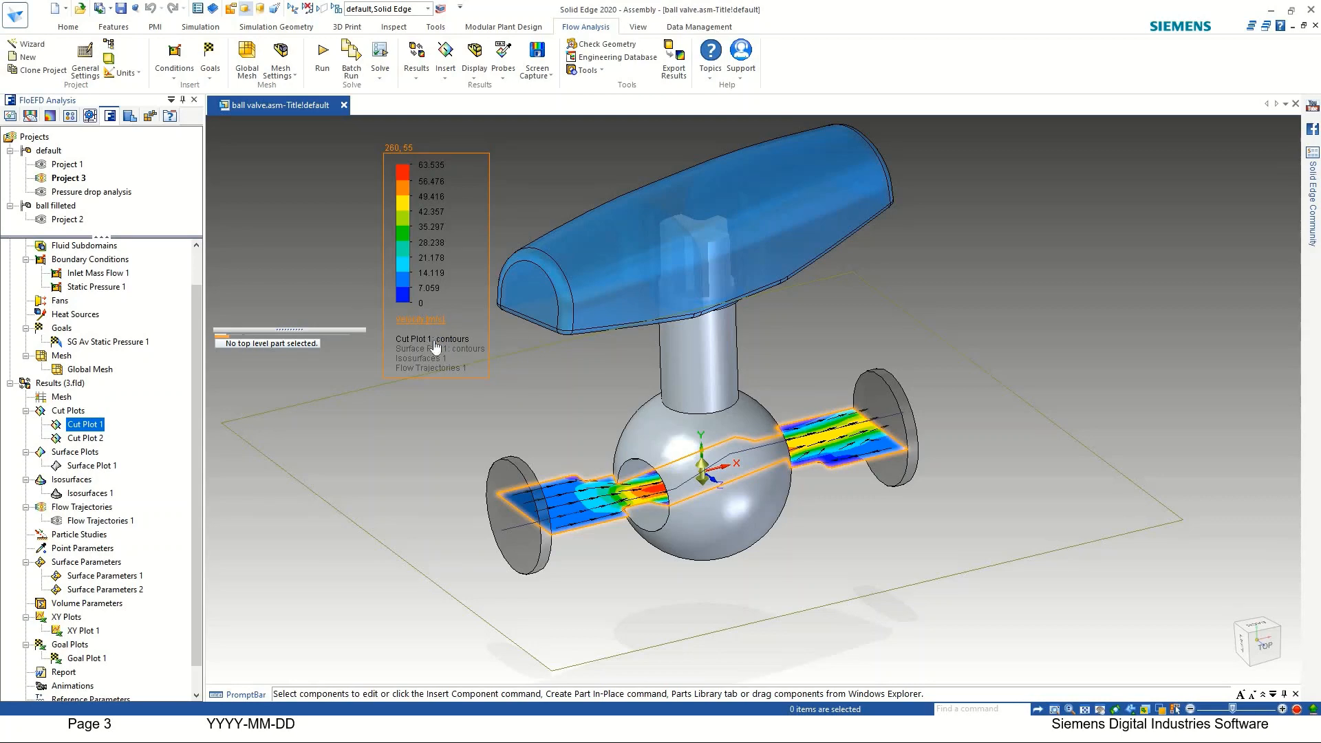
# Change the parameter displayed by the contour legend to Volume Fraction of Vapour.
pyautogui.click(419, 319)
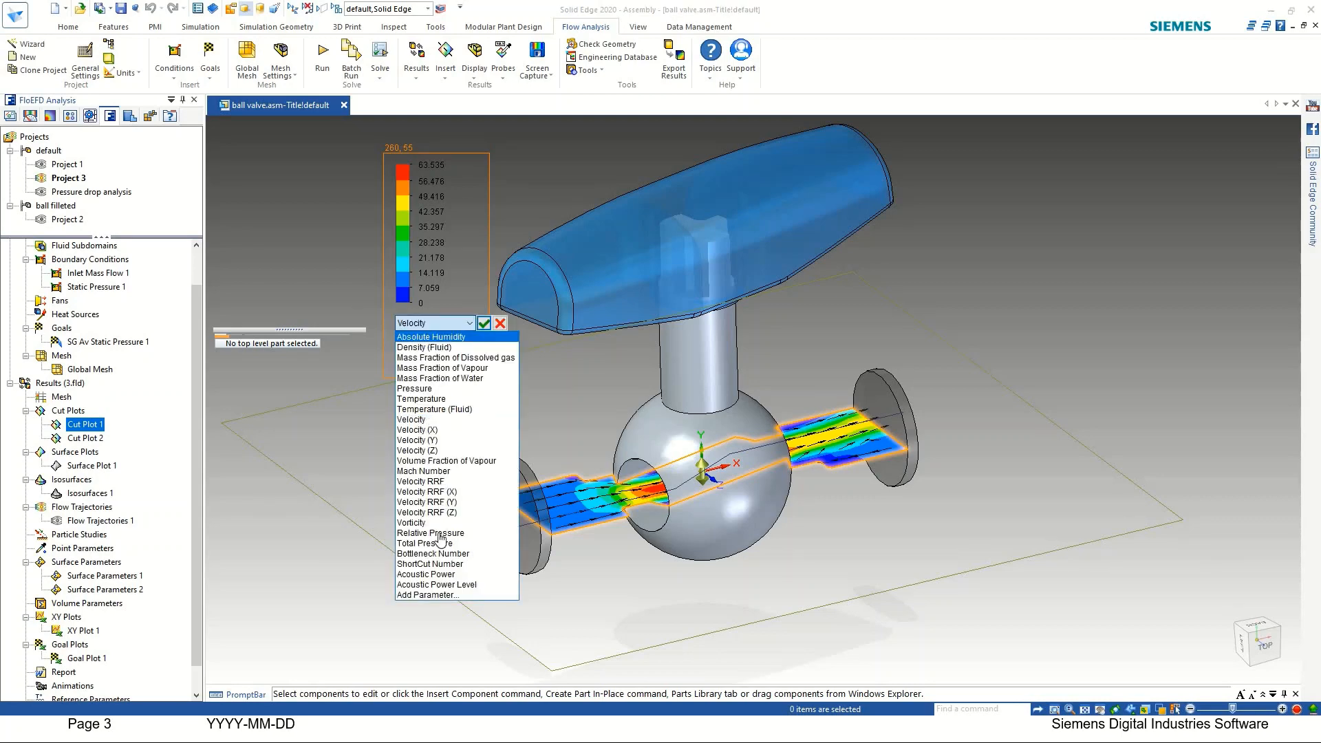
pyautogui.click(440, 461)
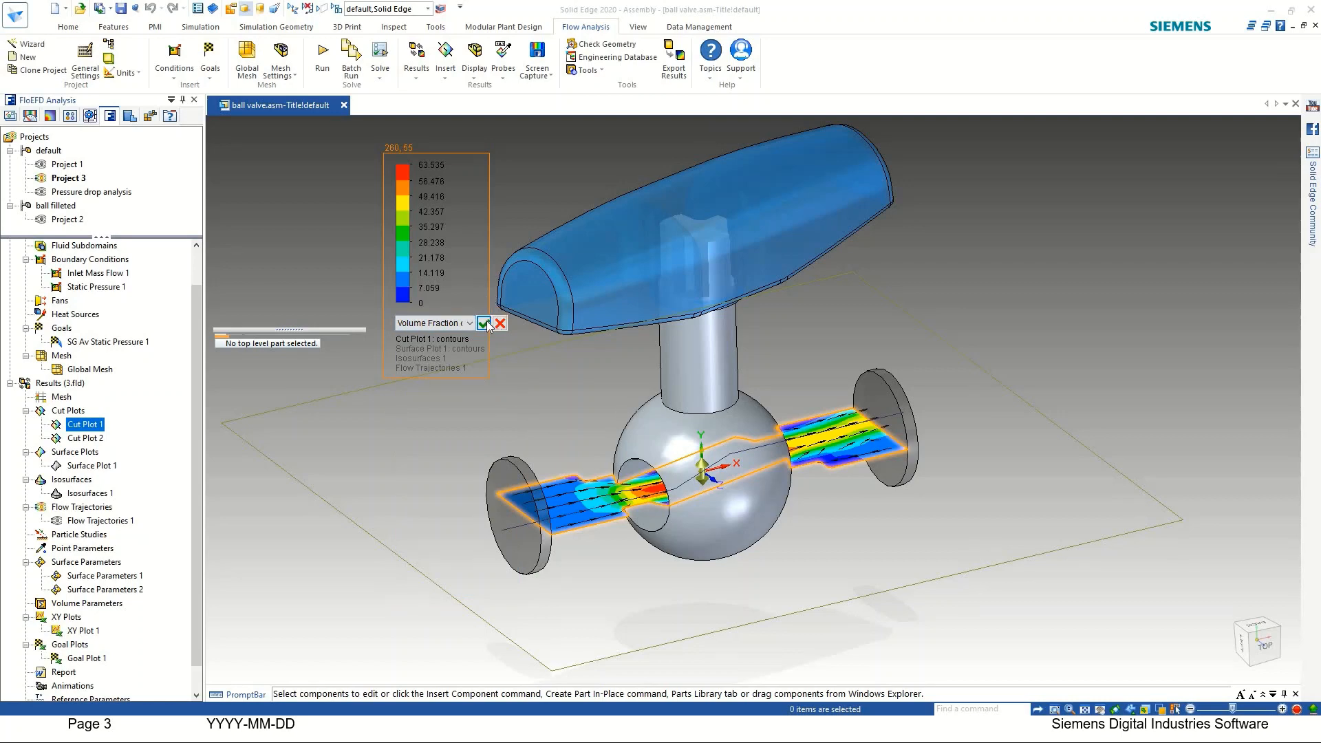
pyautogui.click(484, 323)
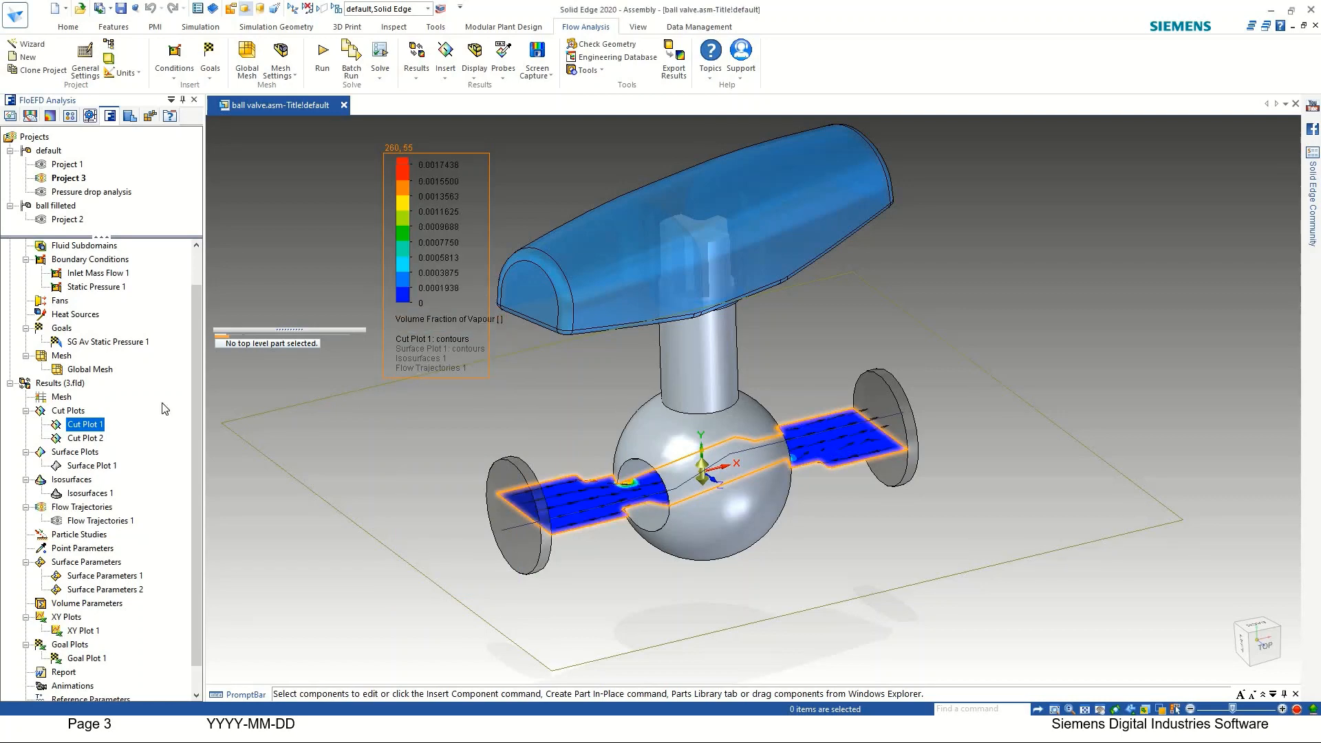
# Hide Cut Plot 2 so that the vapour contours appear without the flow vectors.
pyautogui.click(63, 440)
pyautogui.rightClick(72, 440)
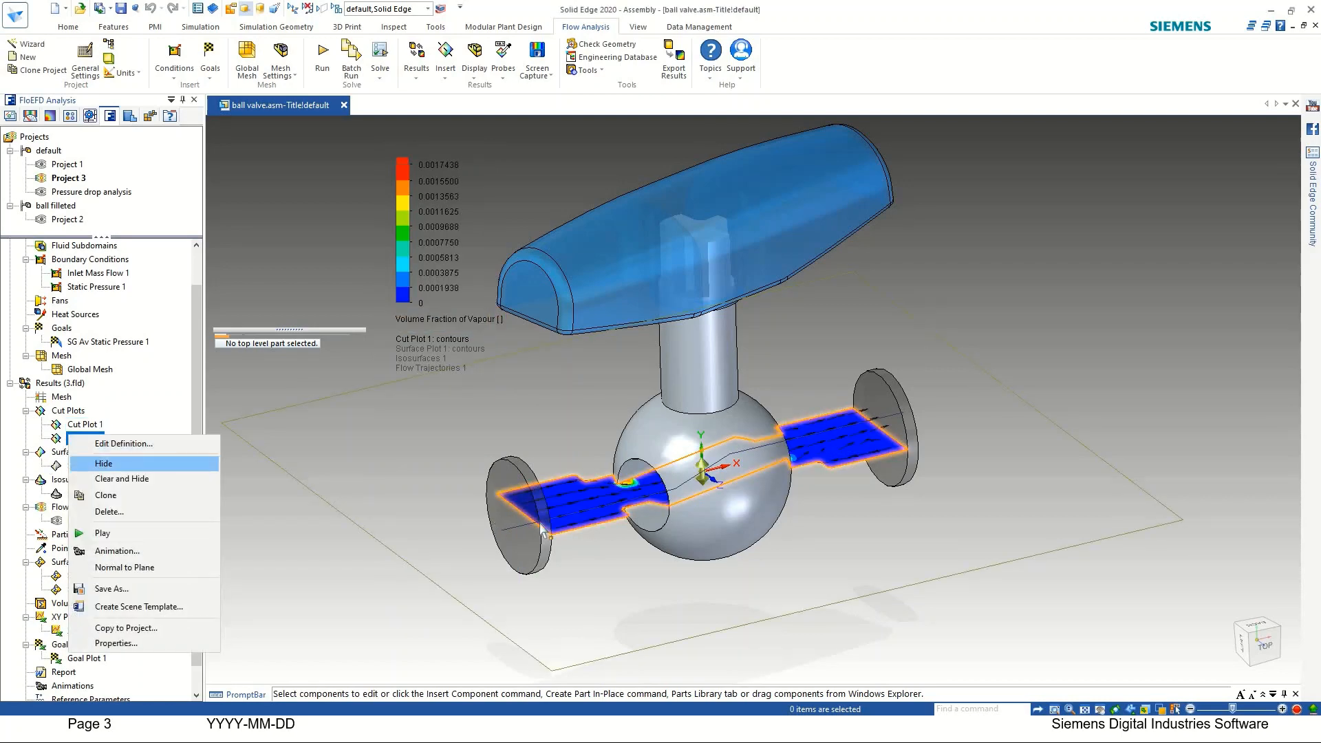
pyautogui.click(90, 464)
# Examine the vapour fraction contours at the edges of the ball bore on both the inlet and outlet sides.
pyautogui.scroll(5, 607, 468)
pyautogui.scroll(4, 619, 495)
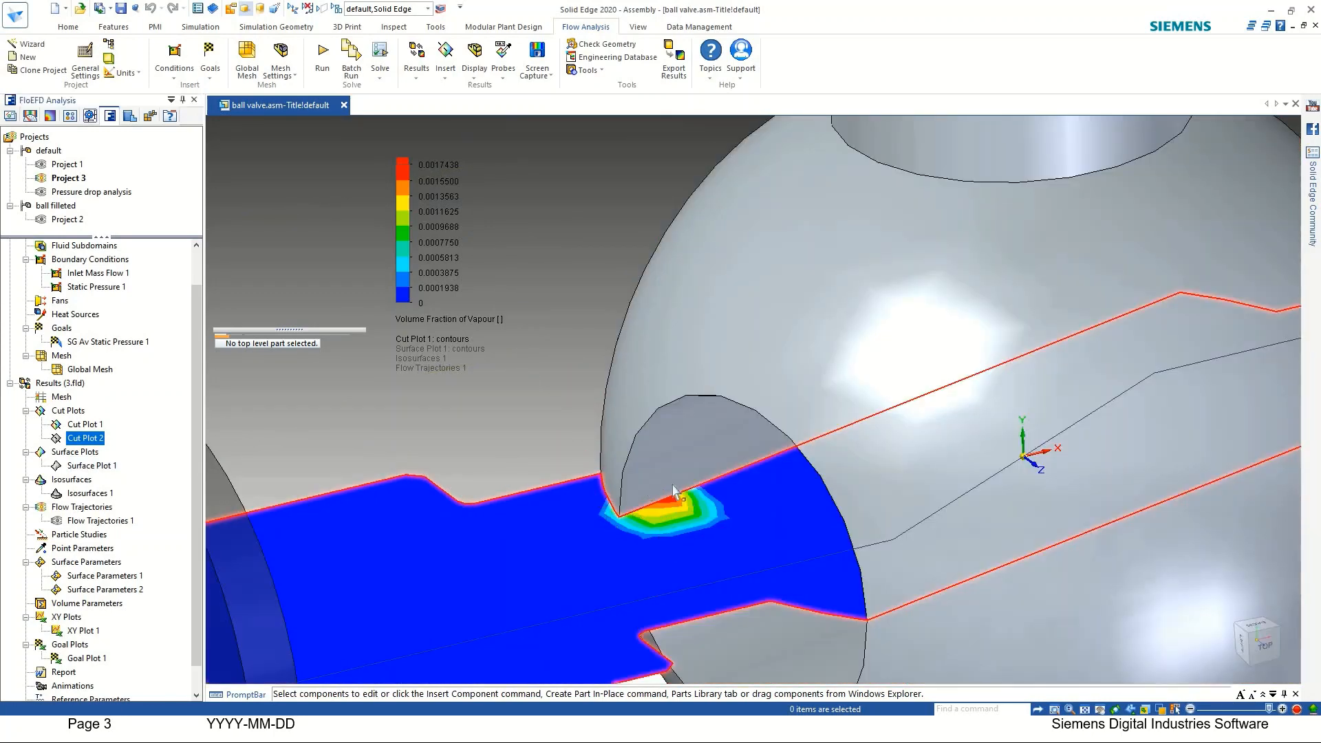
pyautogui.scroll(-8, 624, 530)
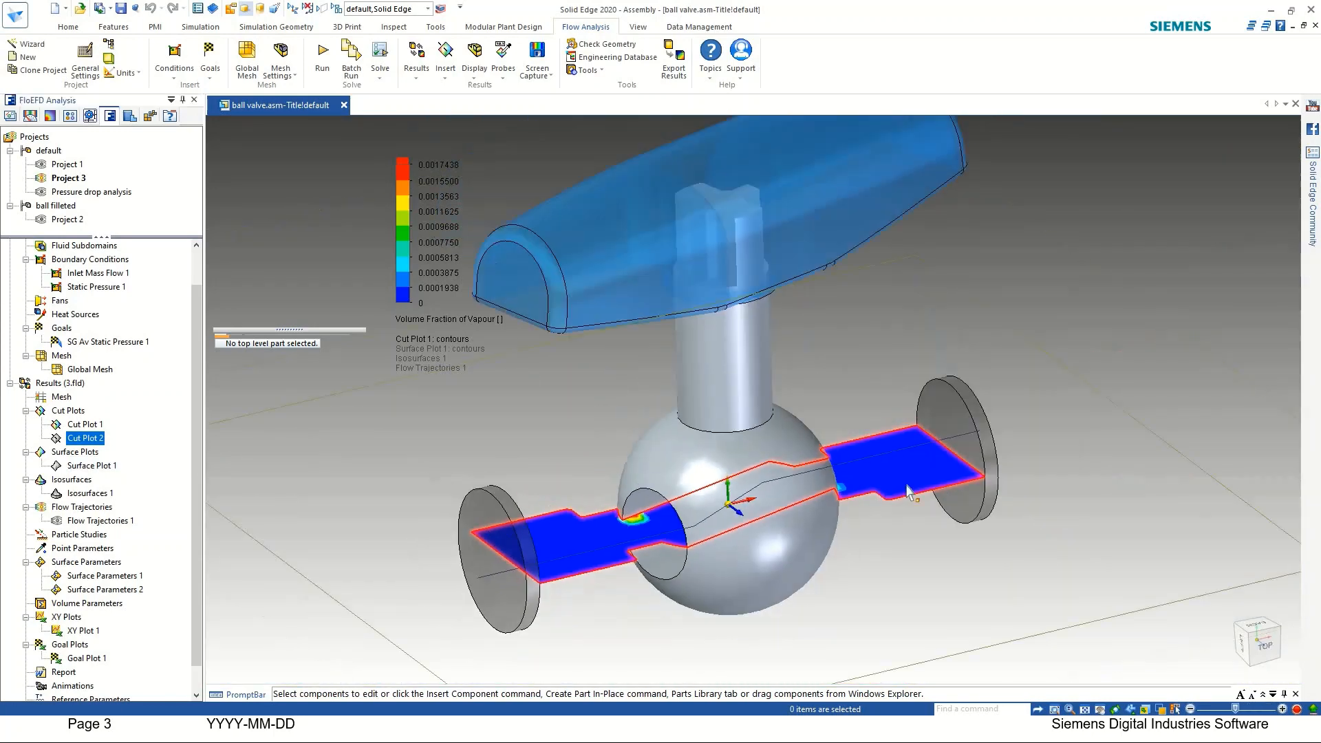
pyautogui.moveTo(772, 534); pyautogui.dragTo(837, 507, button='middle')
pyautogui.scroll(8, 836, 508)
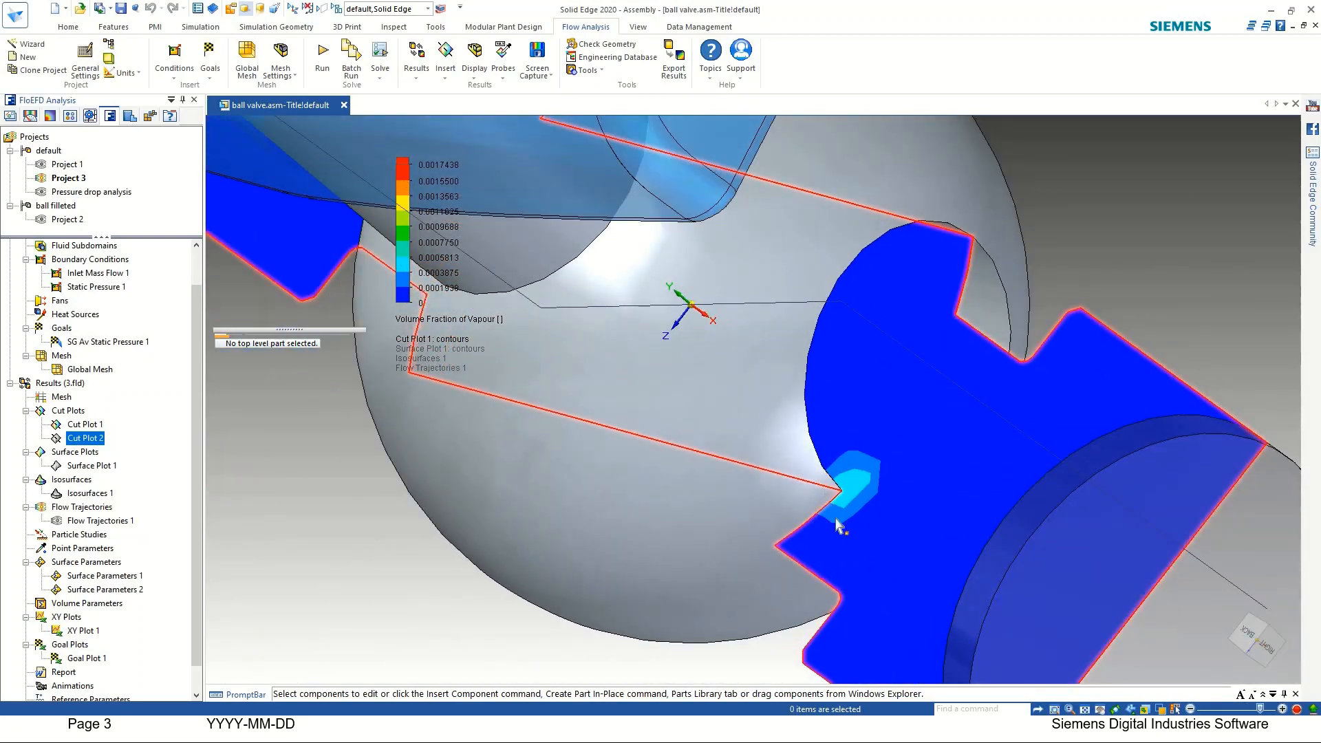
pyautogui.scroll(-5, 836, 520)
pyautogui.moveTo(875, 460); pyautogui.dragTo(908, 485, button='middle')
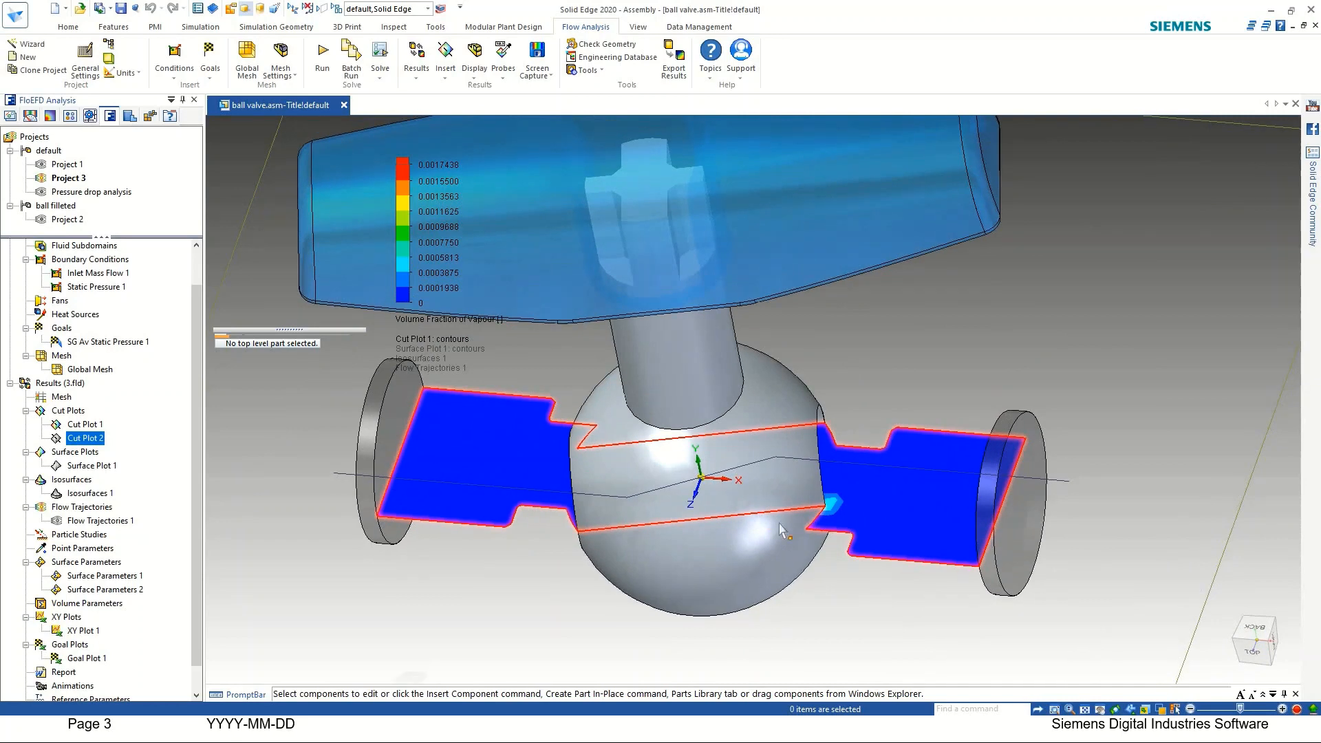
pyautogui.scroll(3, 781, 530)
pyautogui.scroll(-4, 857, 538)
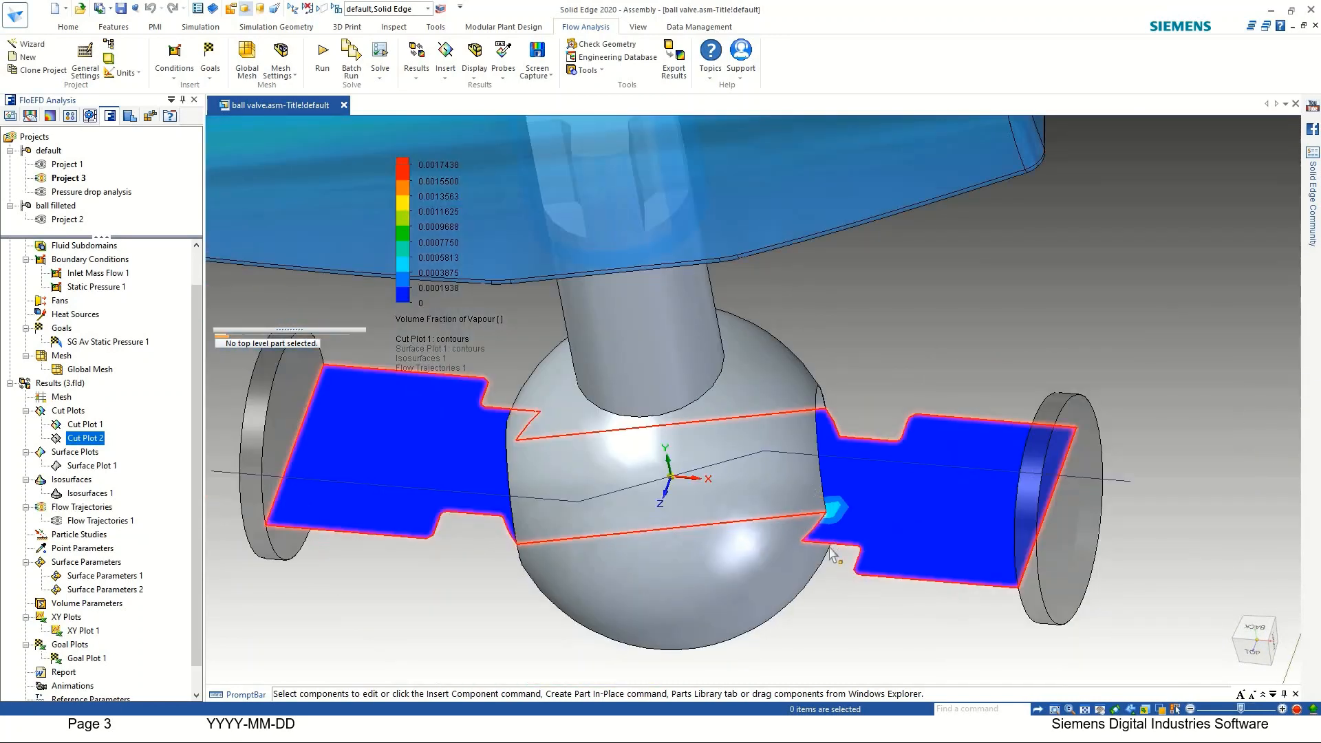
pyautogui.moveTo(926, 465); pyautogui.dragTo(1094, 544, button='middle')
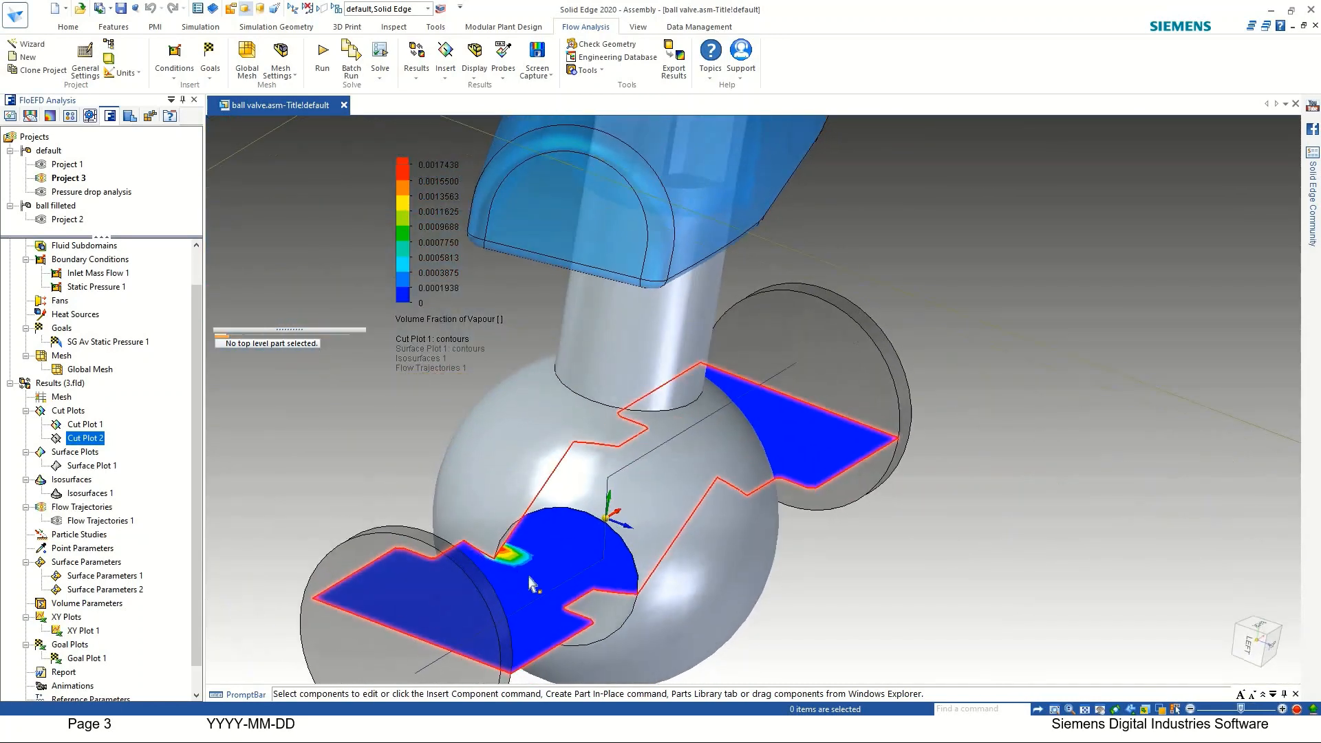
pyautogui.scroll(4, 508, 563)
pyautogui.moveTo(487, 559); pyautogui.dragTo(542, 535, button='middle')
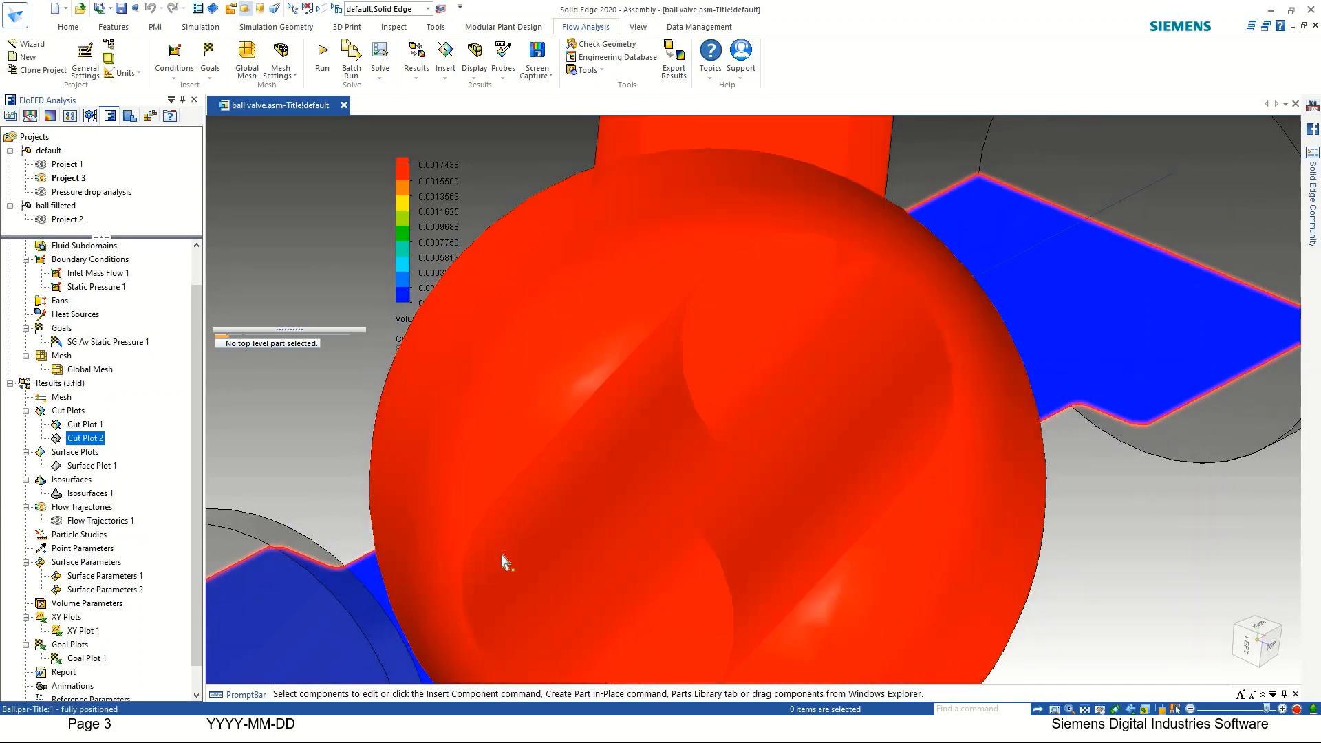
pyautogui.scroll(-3, 502, 561)
pyautogui.scroll(-5, 837, 354)
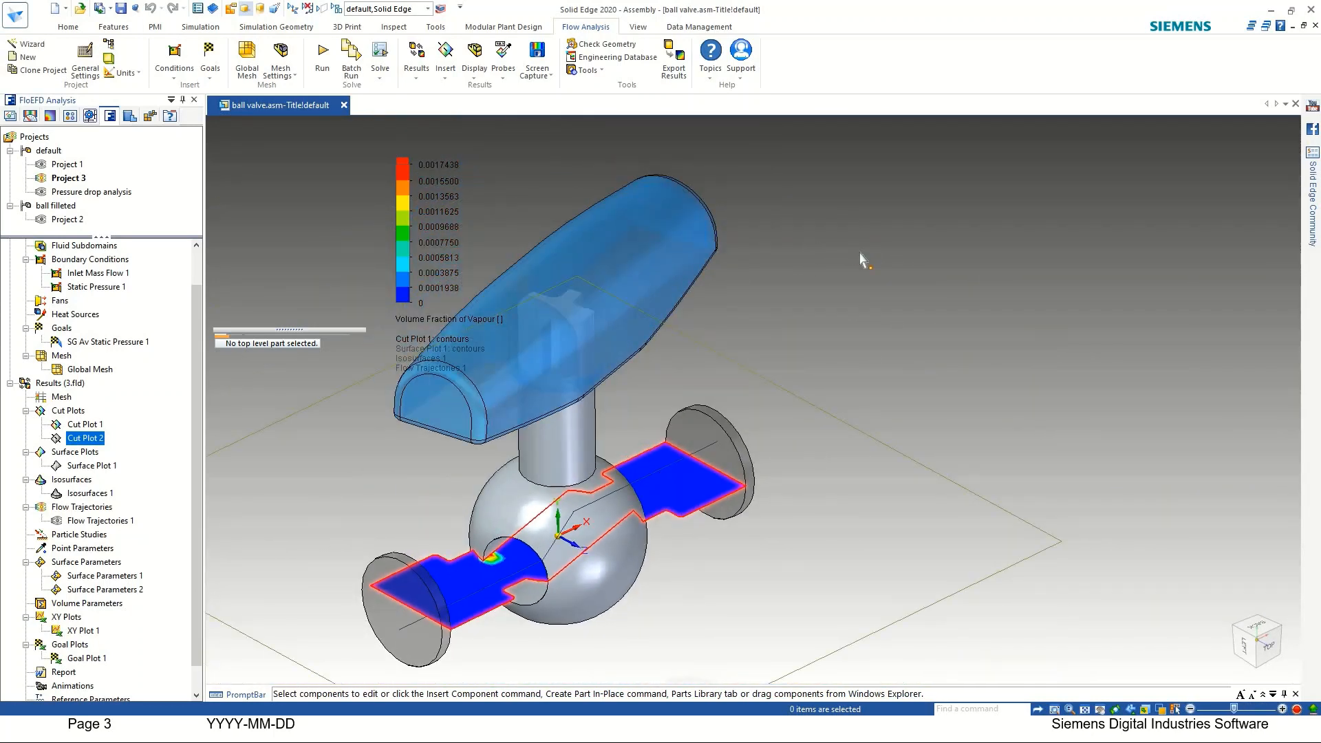
pyautogui.scroll(-2, 860, 259)
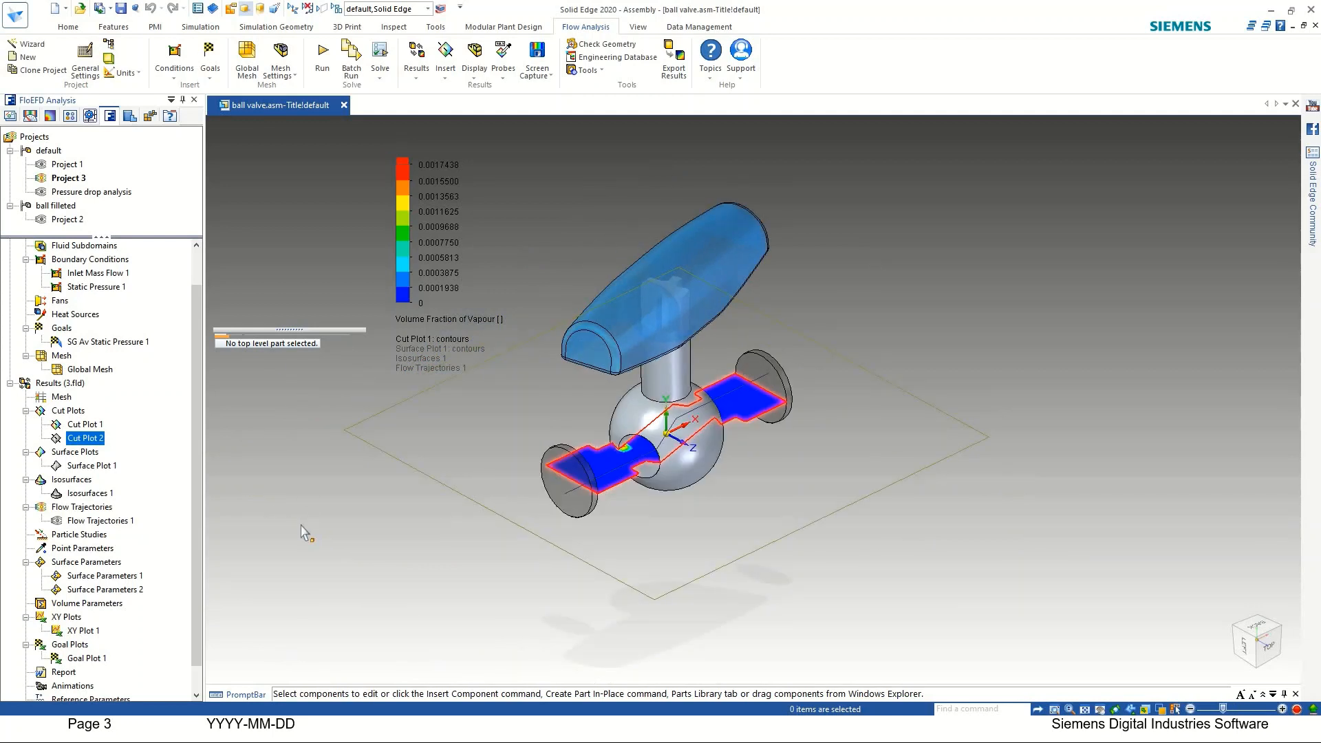
pyautogui.scroll(1, 305, 533)
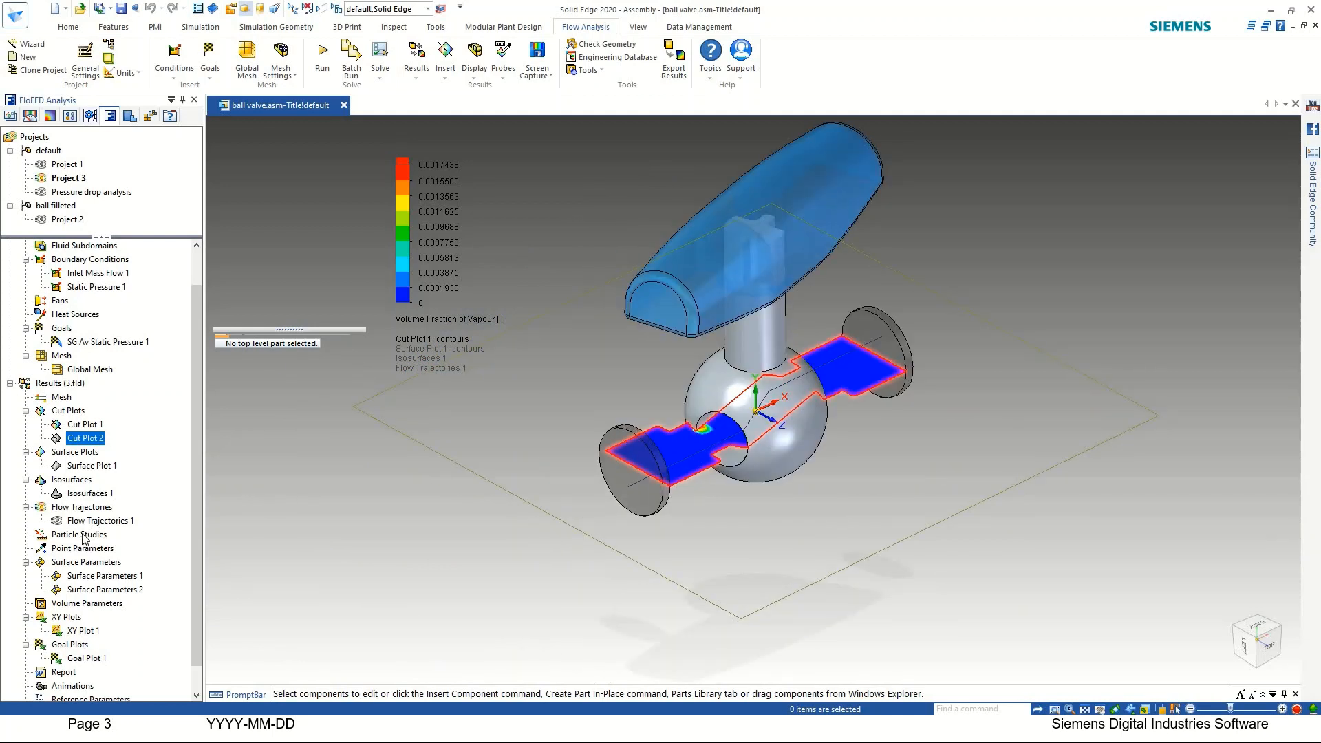
# Start Particle Study 1 with the particle study wizard and proceed to the definition of its first injection.
pyautogui.rightClick(83, 536)
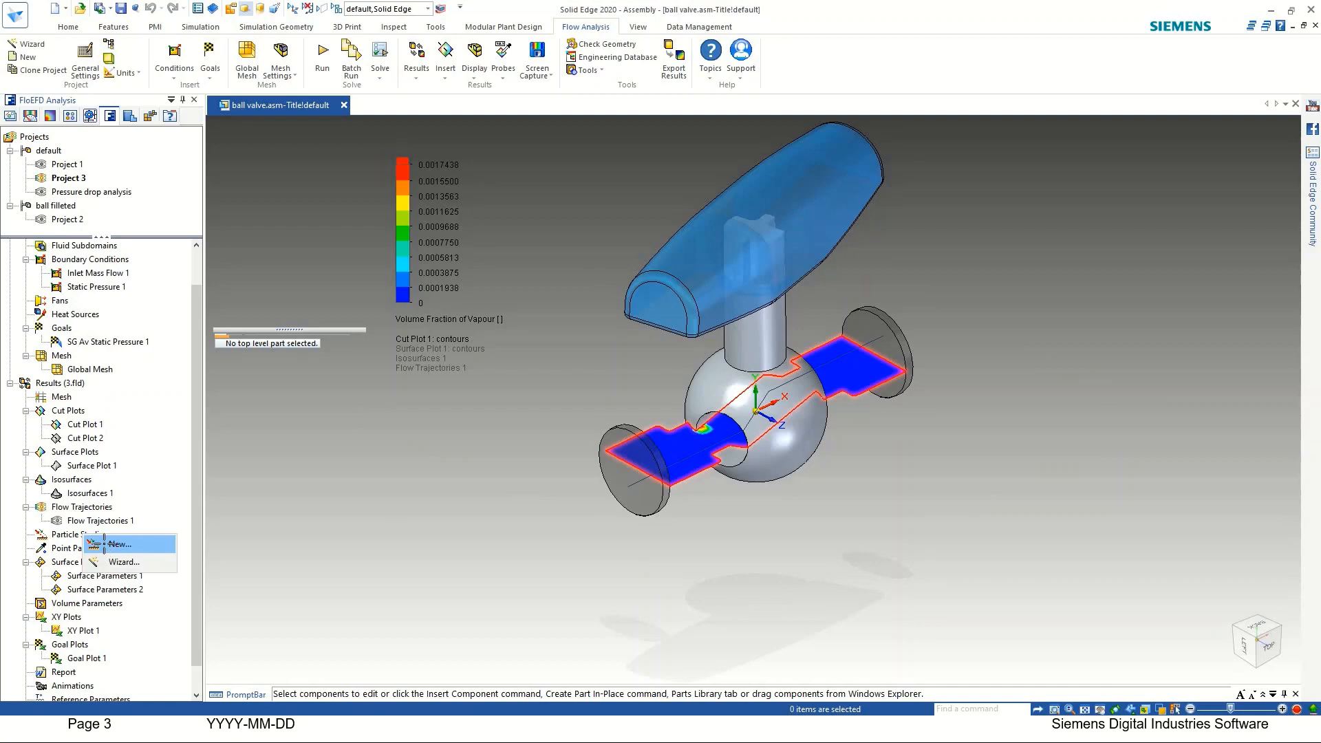
pyautogui.click(104, 544)
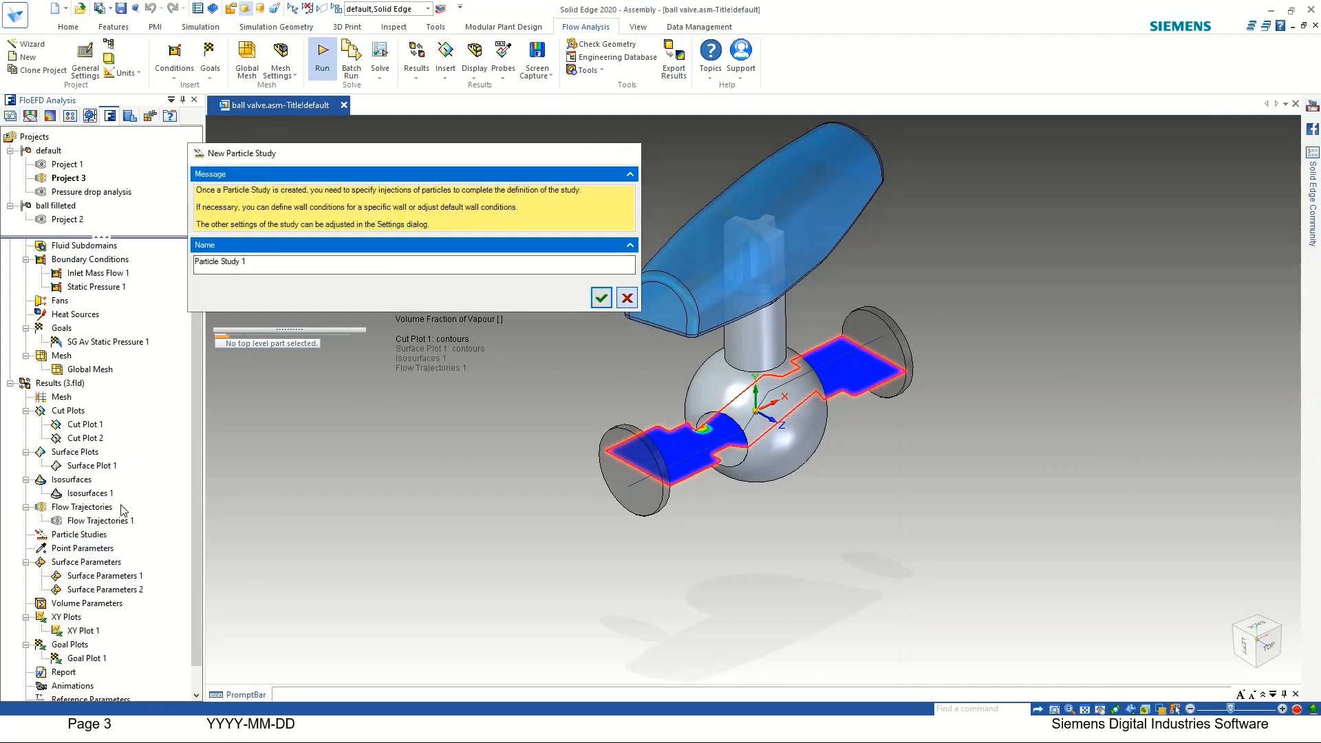
pyautogui.rightClick(77, 539)
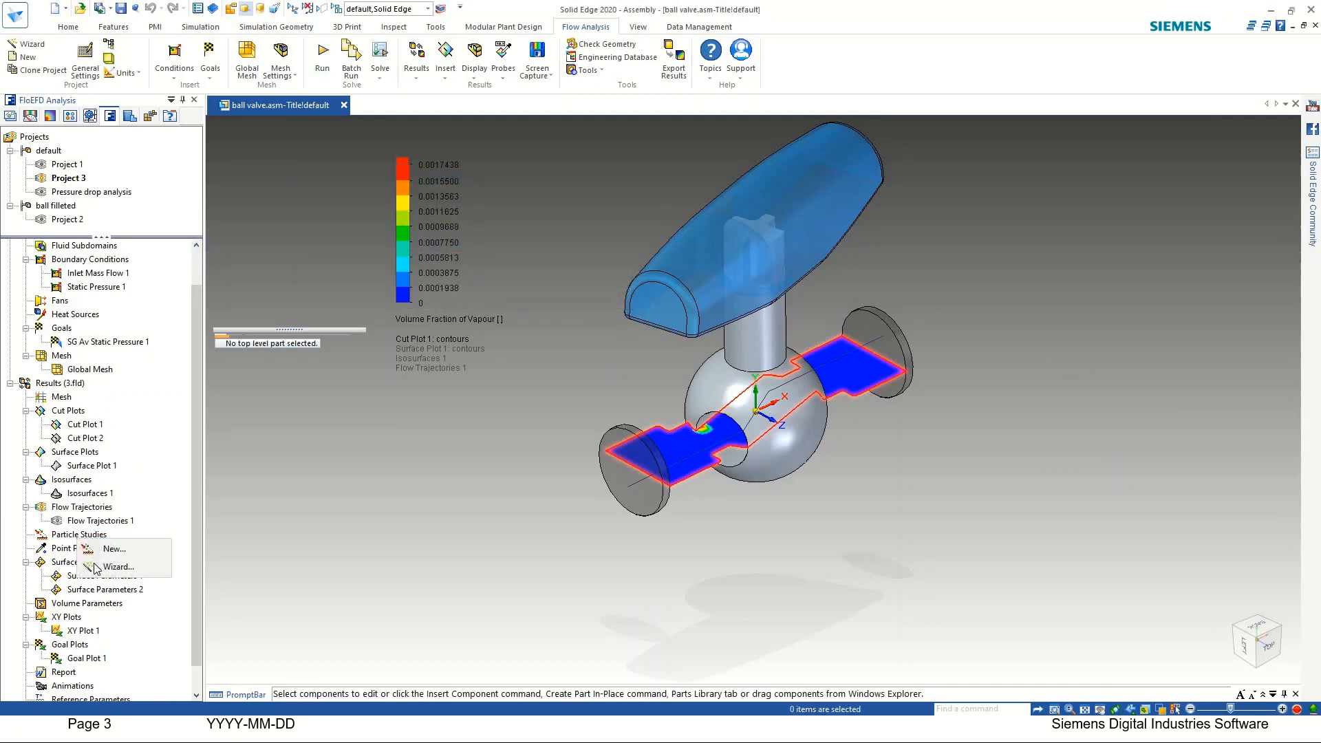
pyautogui.click(160, 574)
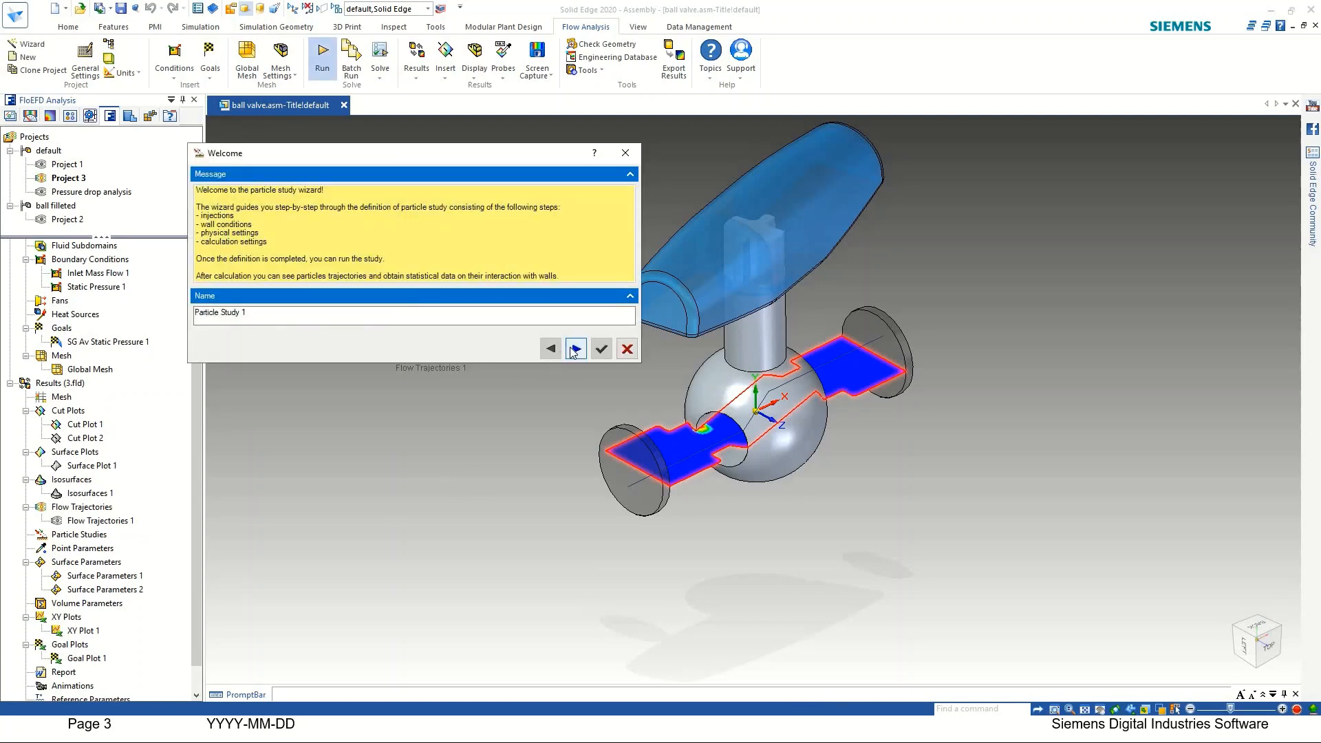
pyautogui.click(575, 350)
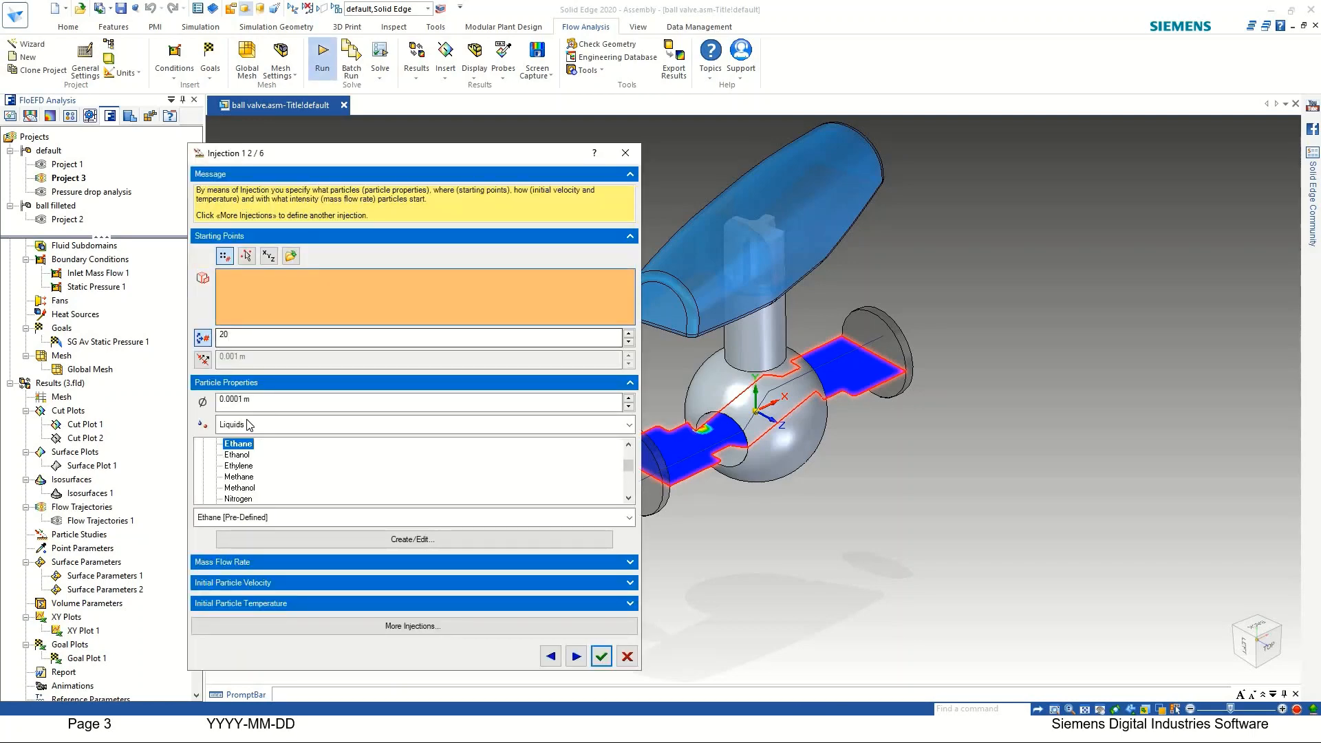
# Set the injected particles to solid zinc from the pre-defined metals, with a diameter of 0.001 m.
pyautogui.click(631, 425)
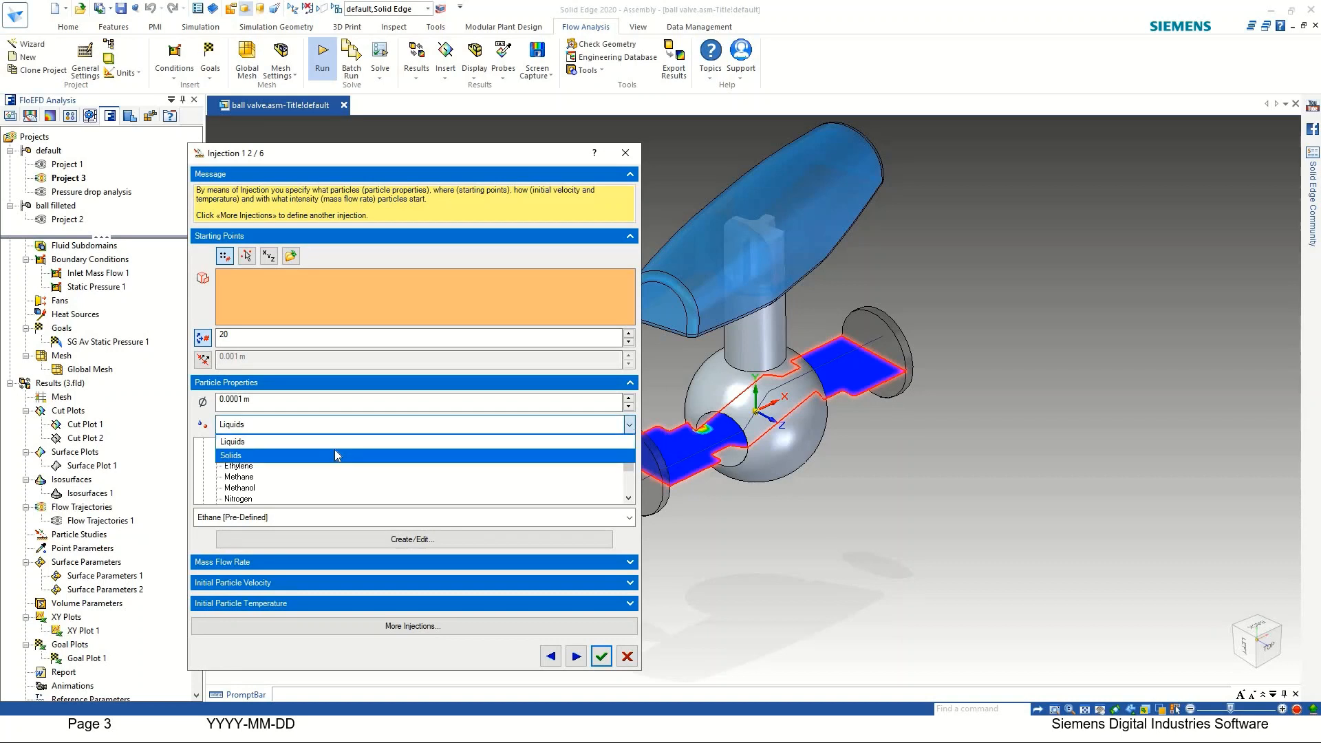
pyautogui.click(300, 448)
pyautogui.click(245, 466)
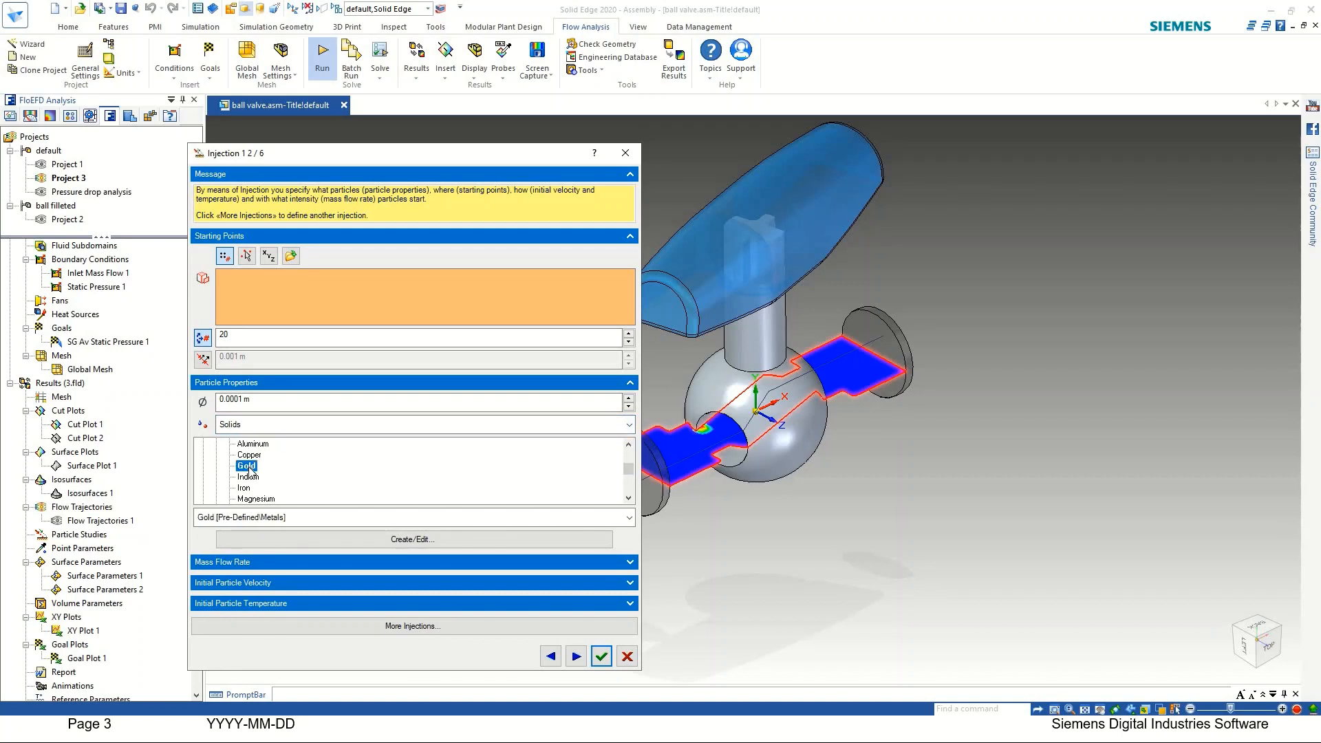
pyautogui.scroll(-5, 250, 467)
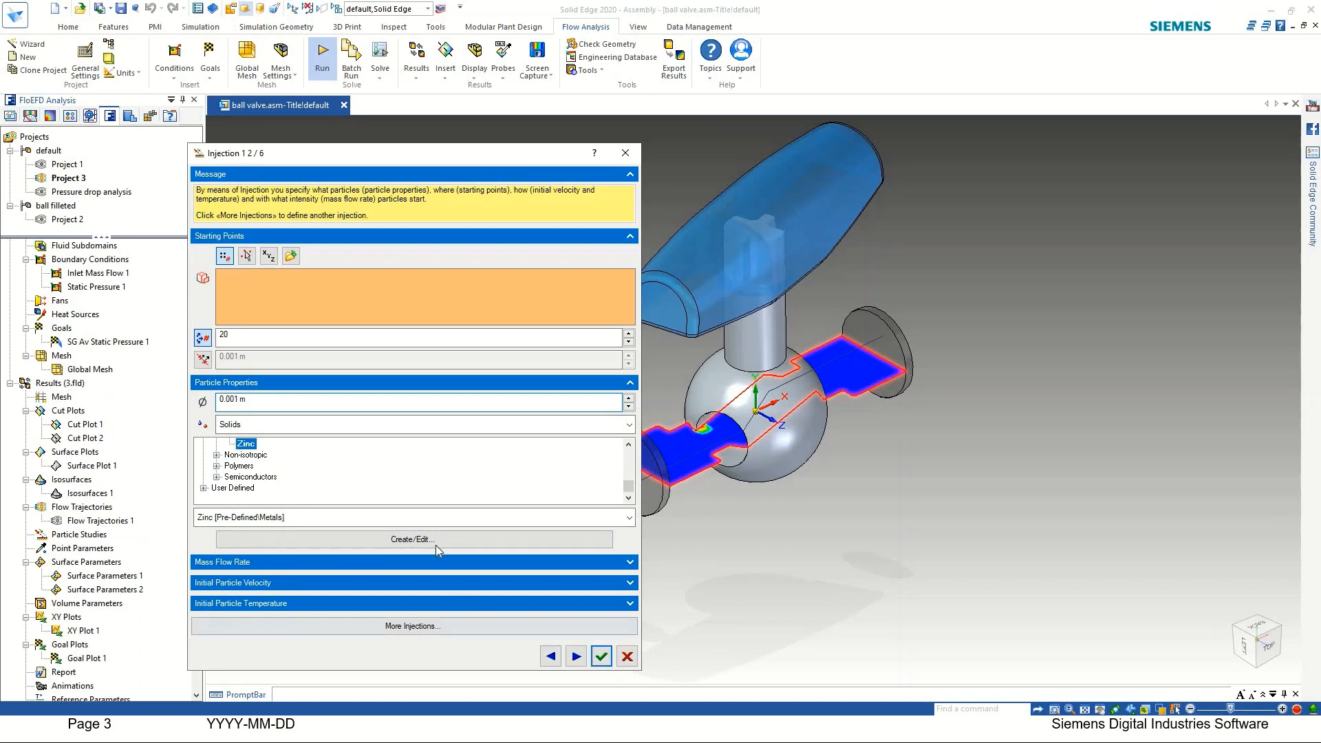
pyautogui.click(576, 657)
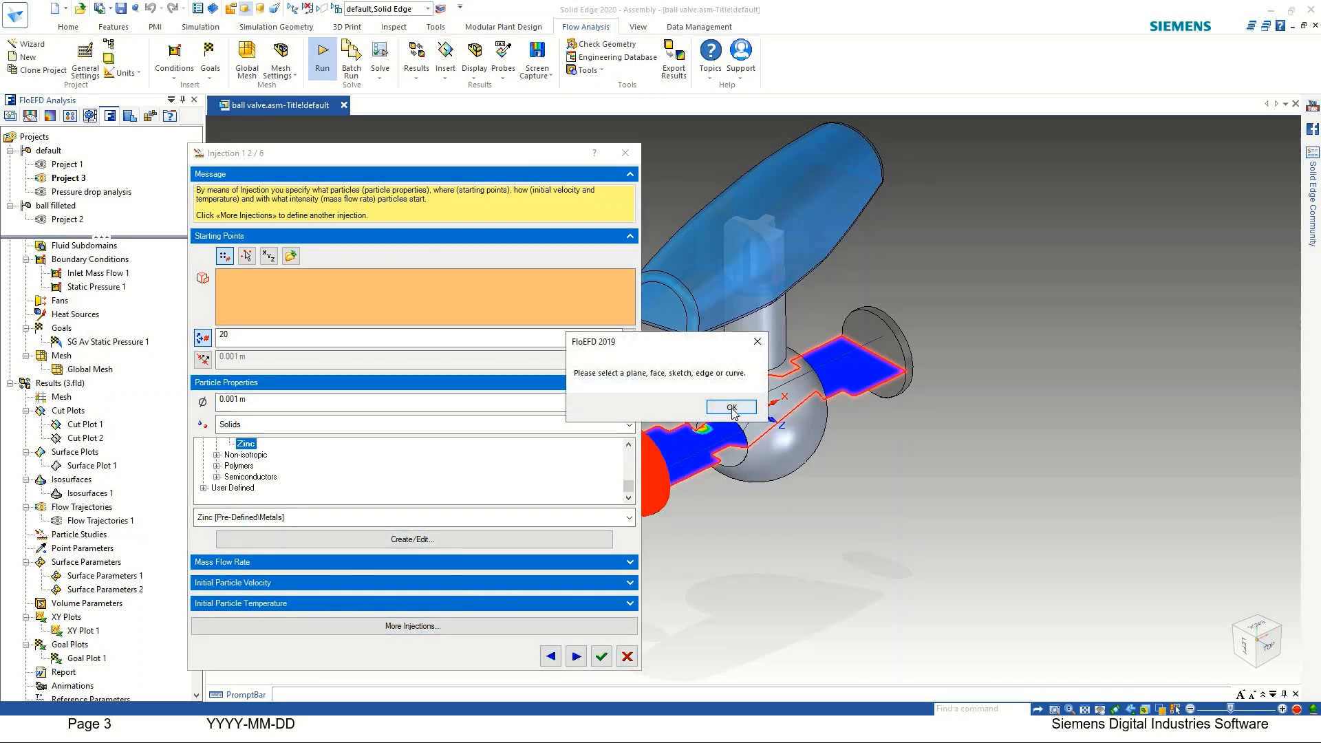
# Assign the inner face of the inlet lid (lid 1) as the starting surface of the injection, with 20 points.
pyautogui.scroll(-2, 892, 495)
pyautogui.moveTo(892, 495); pyautogui.dragTo(732, 444, button='middle')
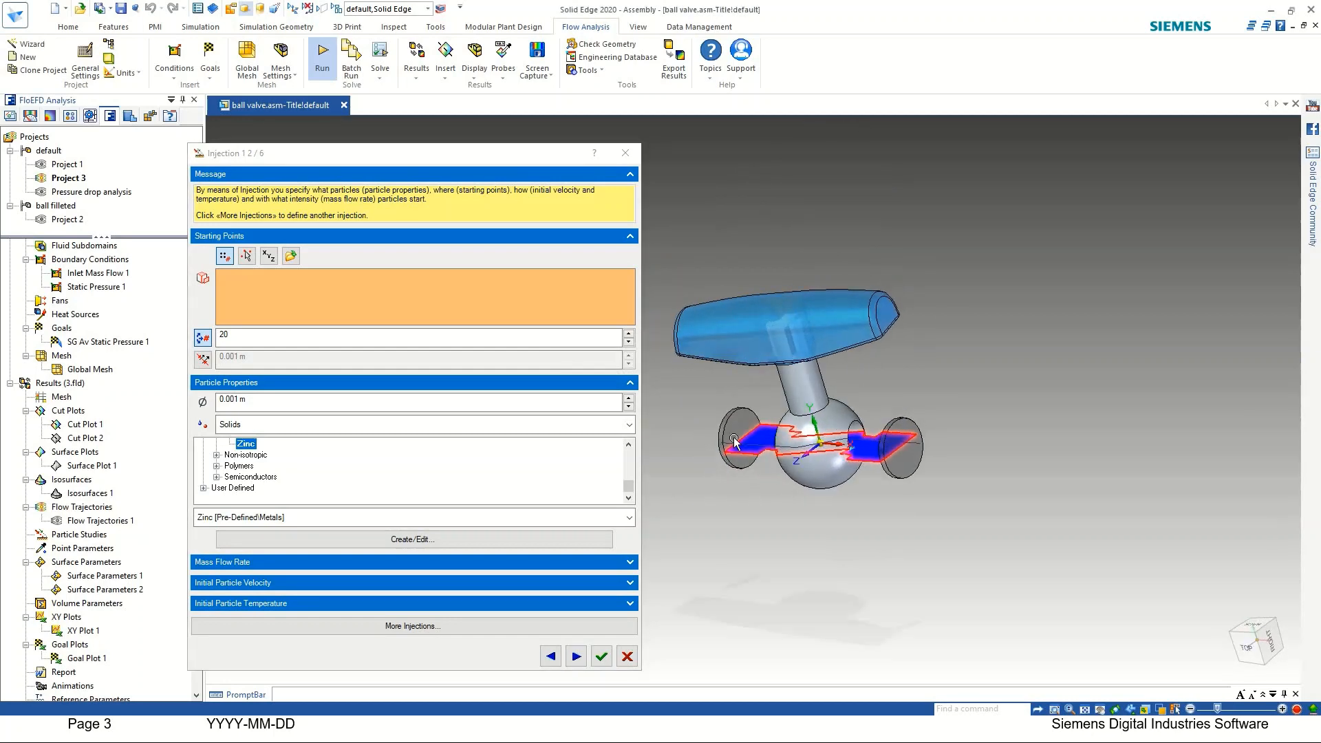
pyautogui.scroll(-1, 733, 438)
pyautogui.scroll(2, 733, 441)
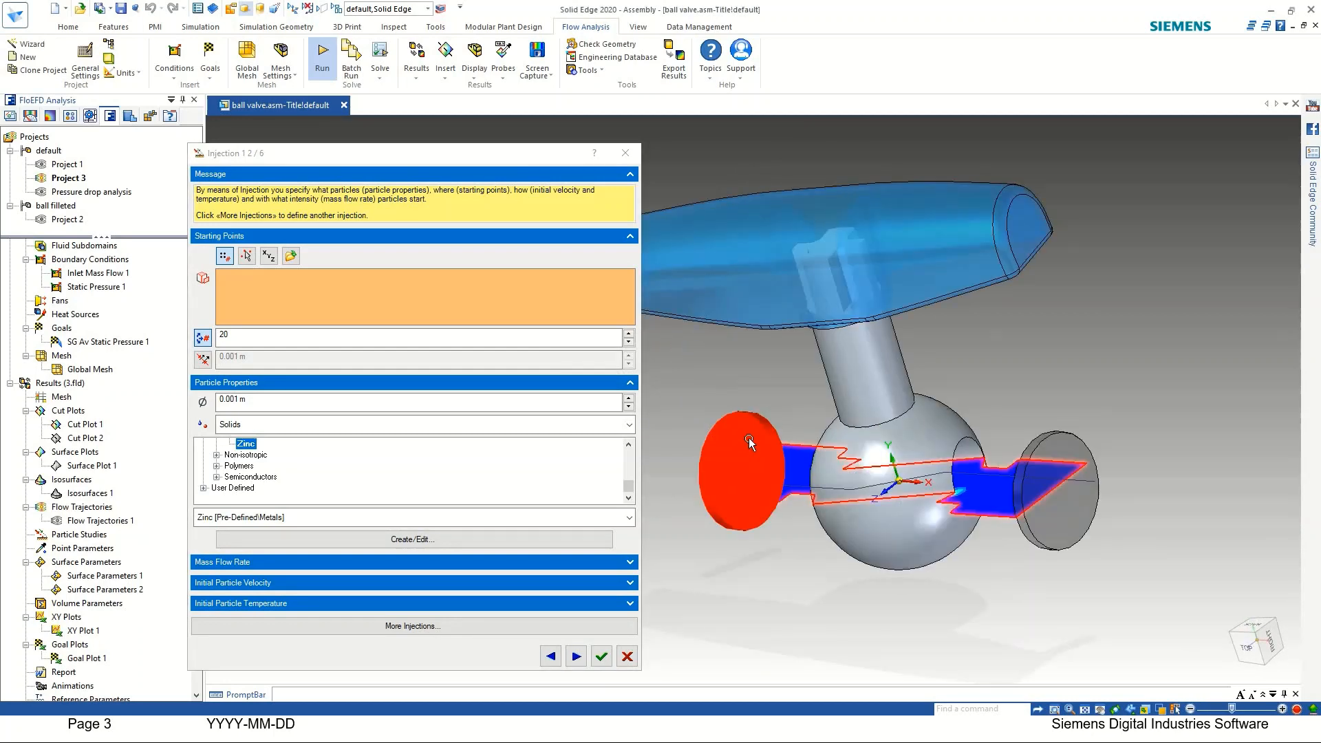
pyautogui.rightClick(752, 439)
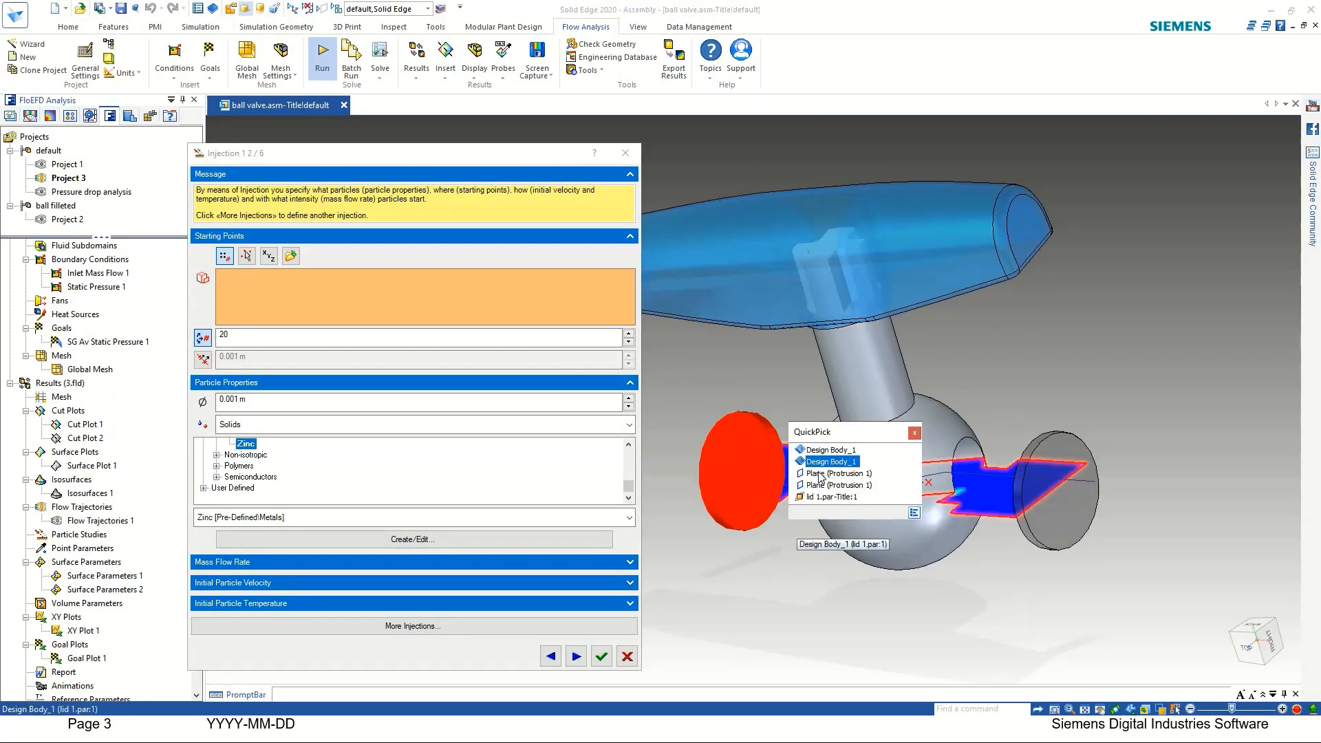
pyautogui.moveTo(825, 595); pyautogui.dragTo(777, 602, button='middle')
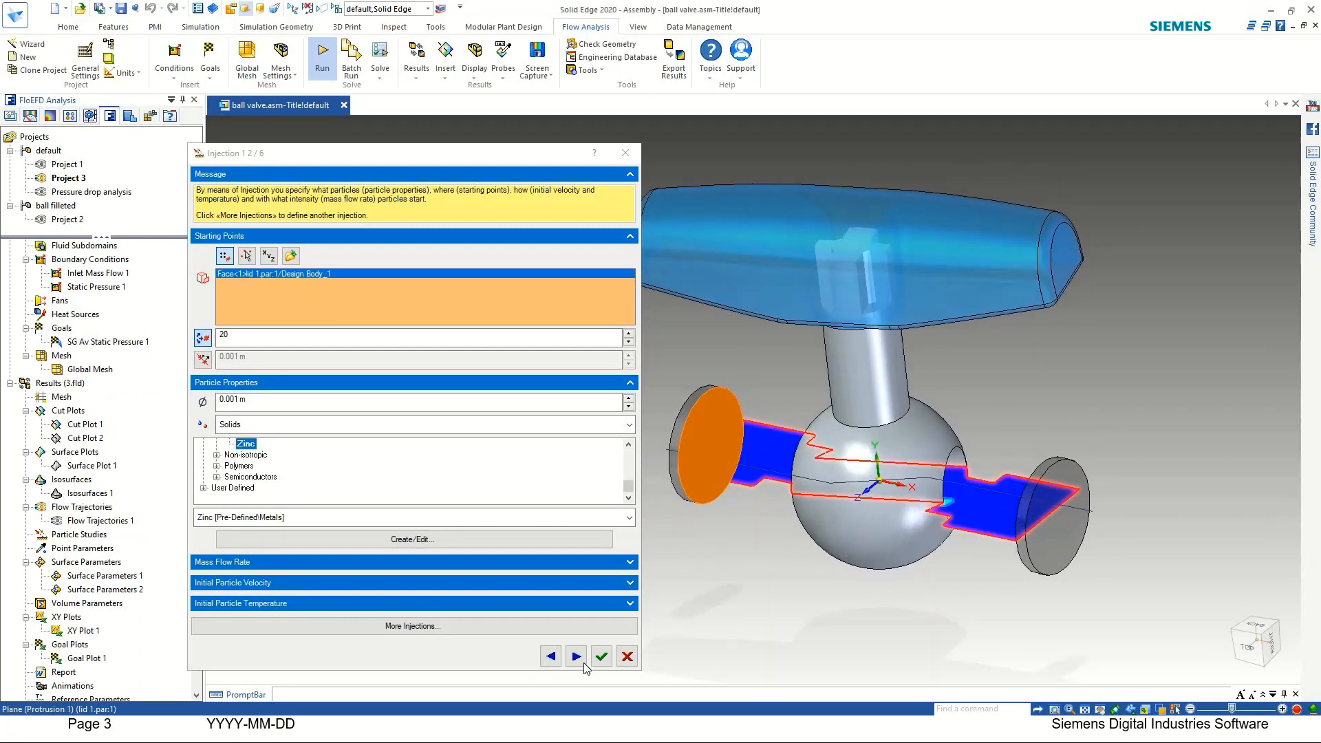
pyautogui.click(575, 657)
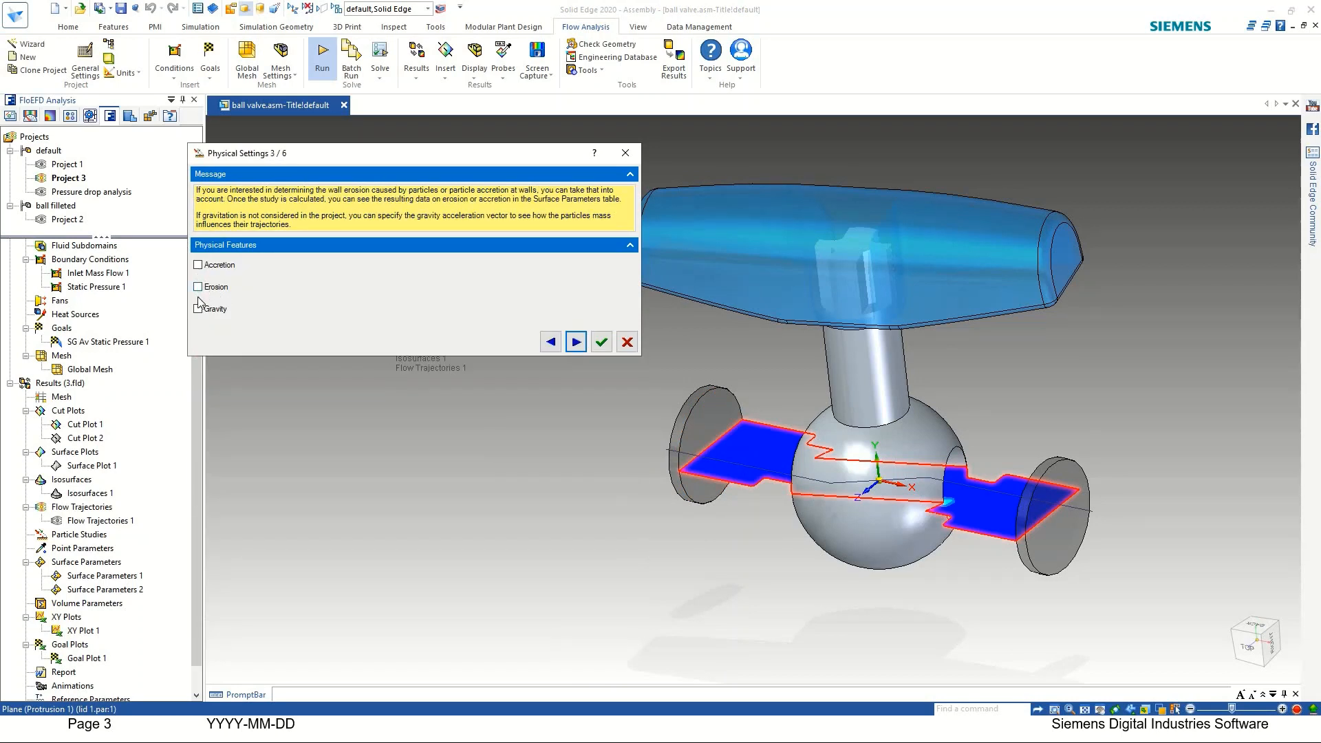
# Enable erosion with ideal wall reflection, save both trajectories and statistics, and run the particle study.
pyautogui.click(576, 341)
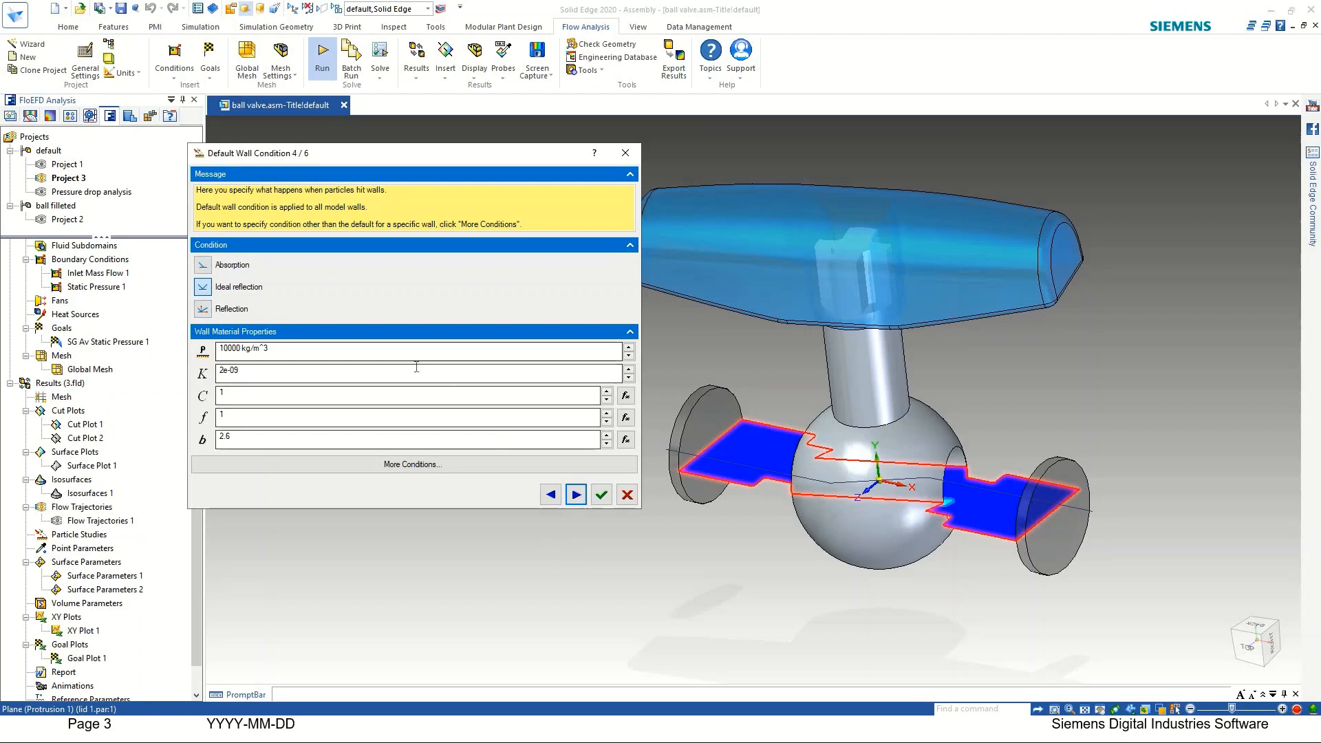
pyautogui.click(575, 494)
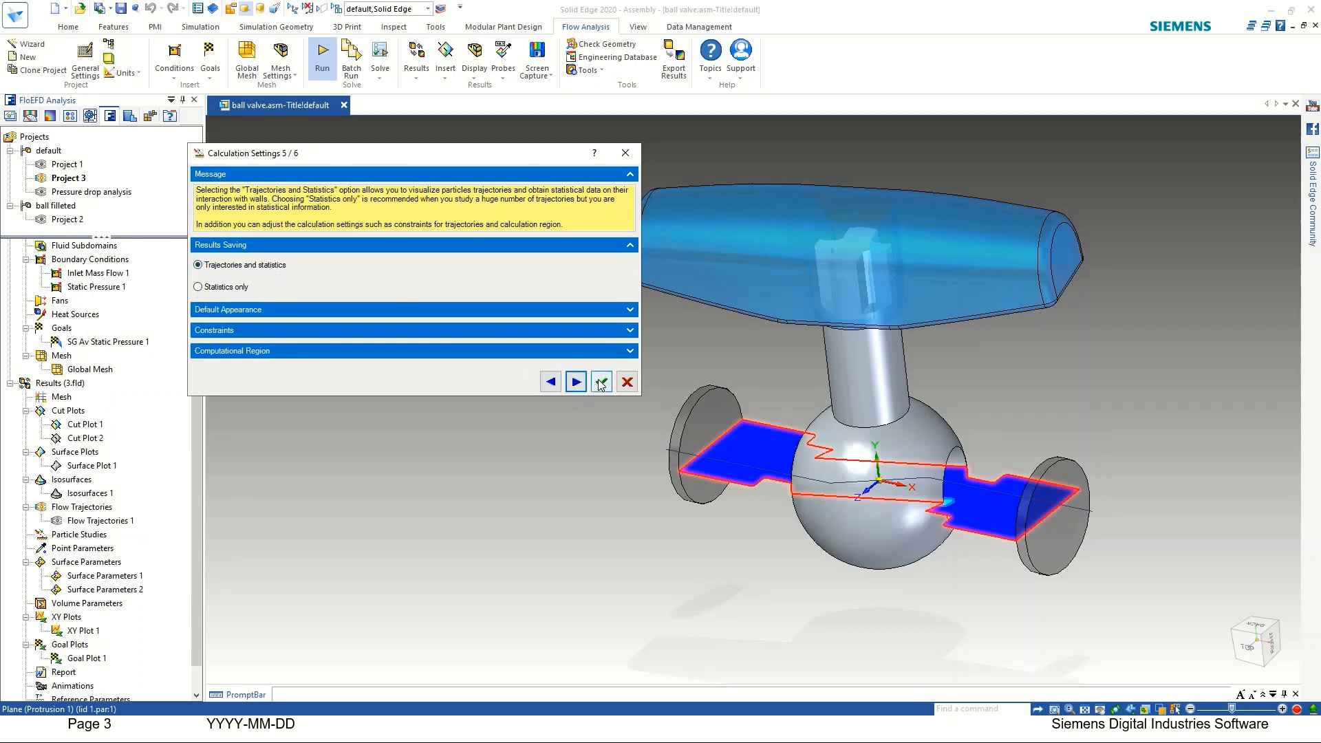
pyautogui.click(576, 382)
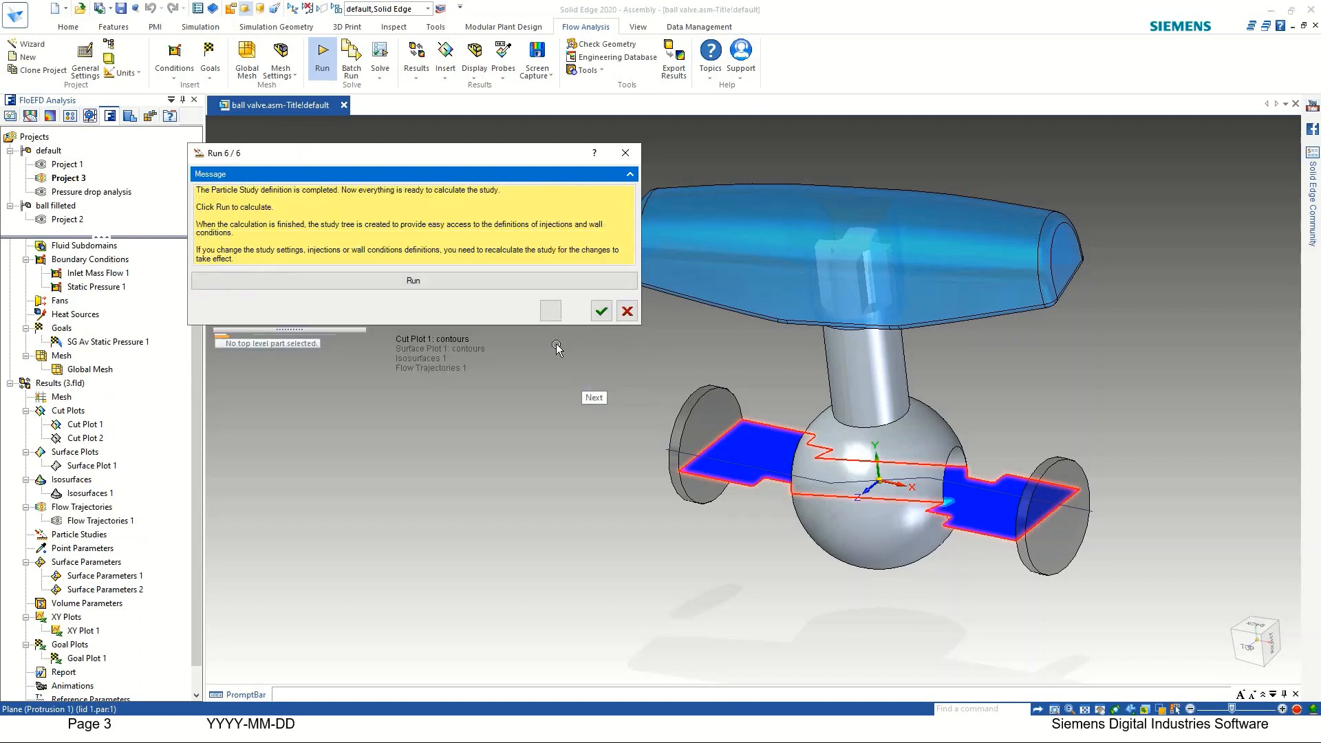
pyautogui.click(483, 281)
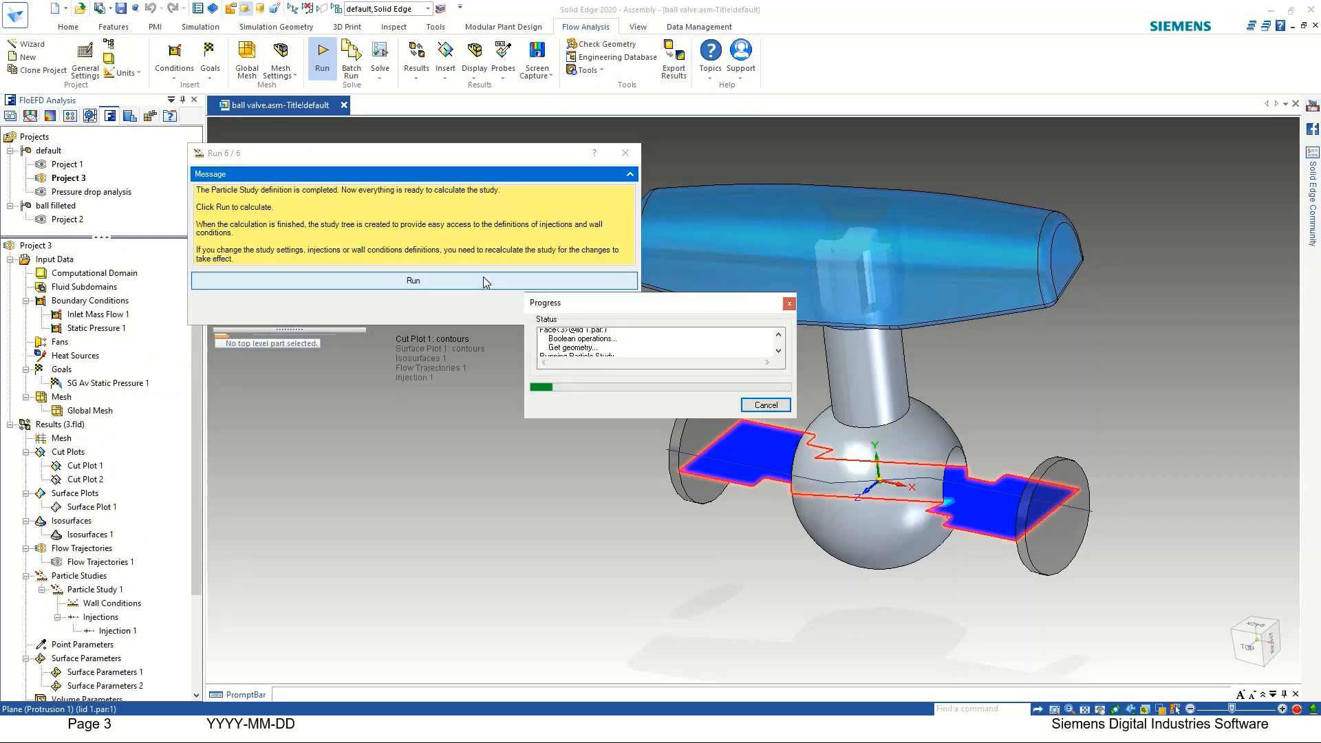
# Play the particle animation of Injection 1 and view the particles passing through the valve up close.
pyautogui.rightClick(114, 630)
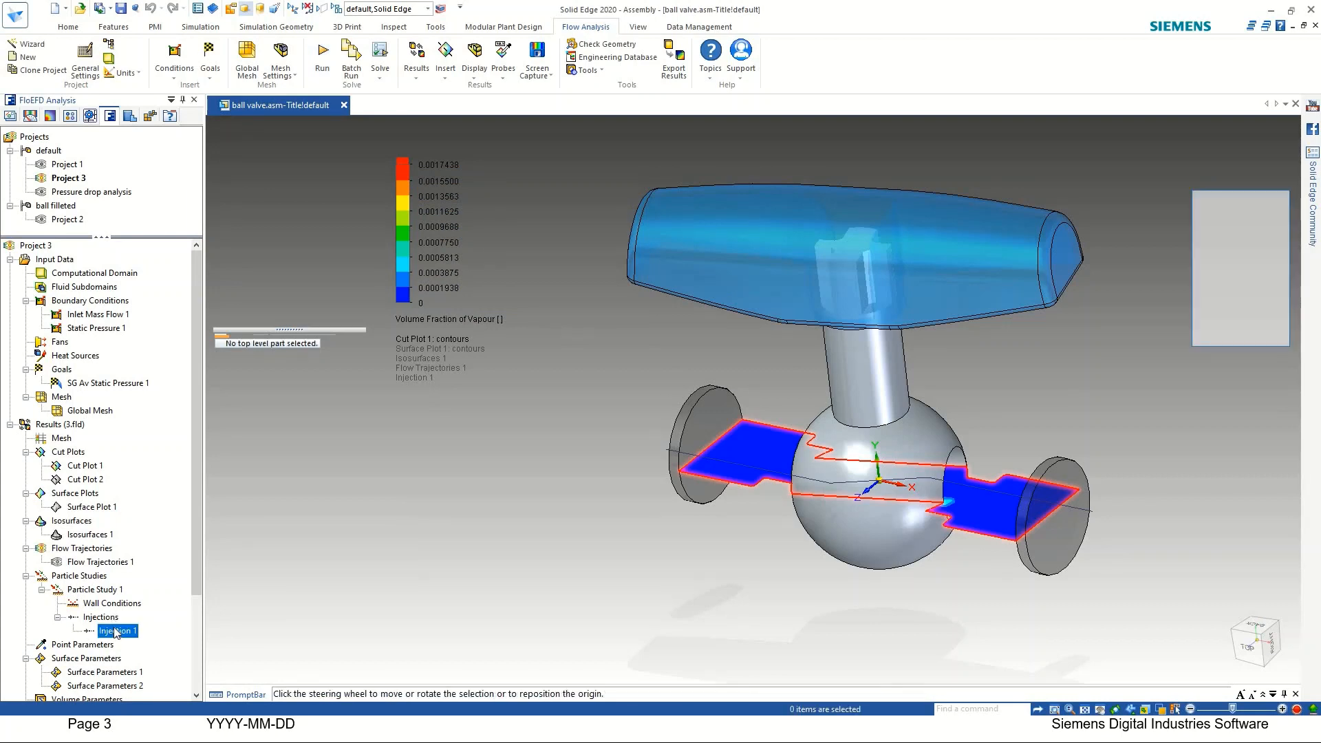
pyautogui.click(150, 509)
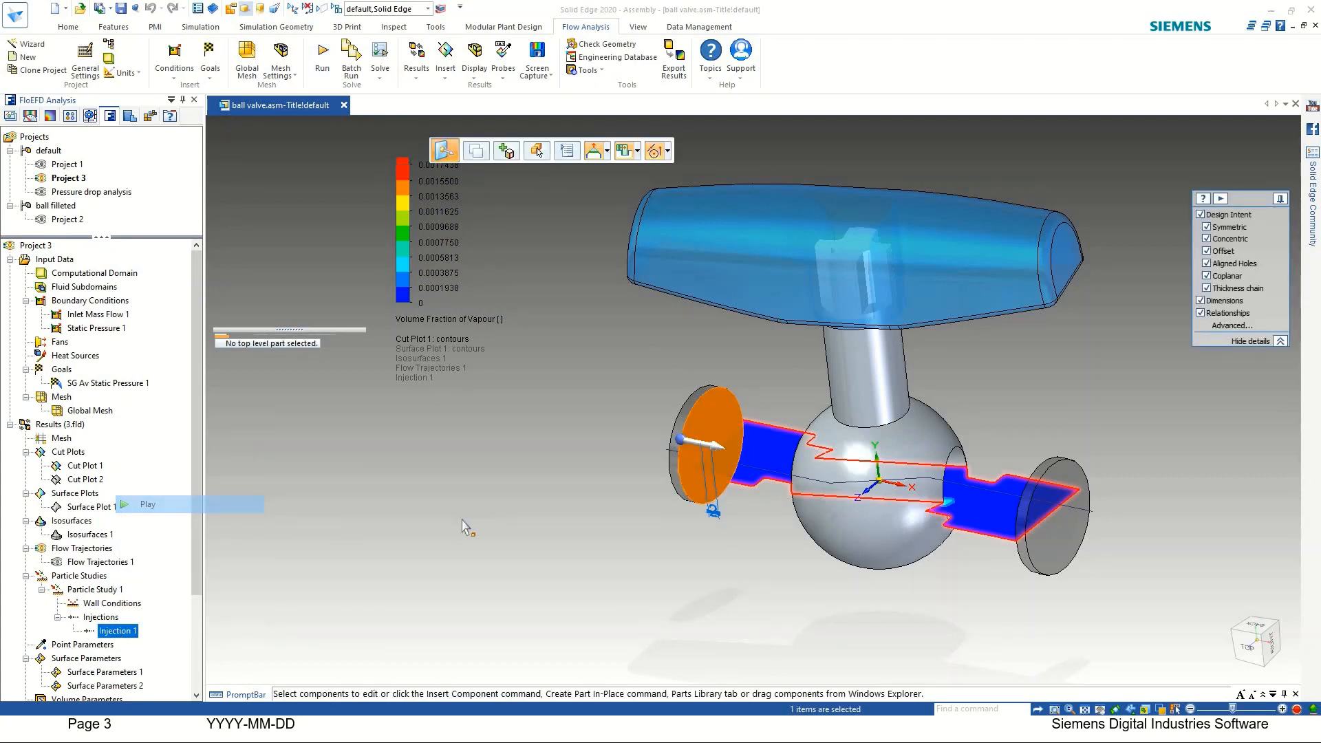
pyautogui.moveTo(729, 498); pyautogui.dragTo(756, 540, button='middle')
pyautogui.scroll(3, 752, 525)
pyautogui.scroll(1, 753, 524)
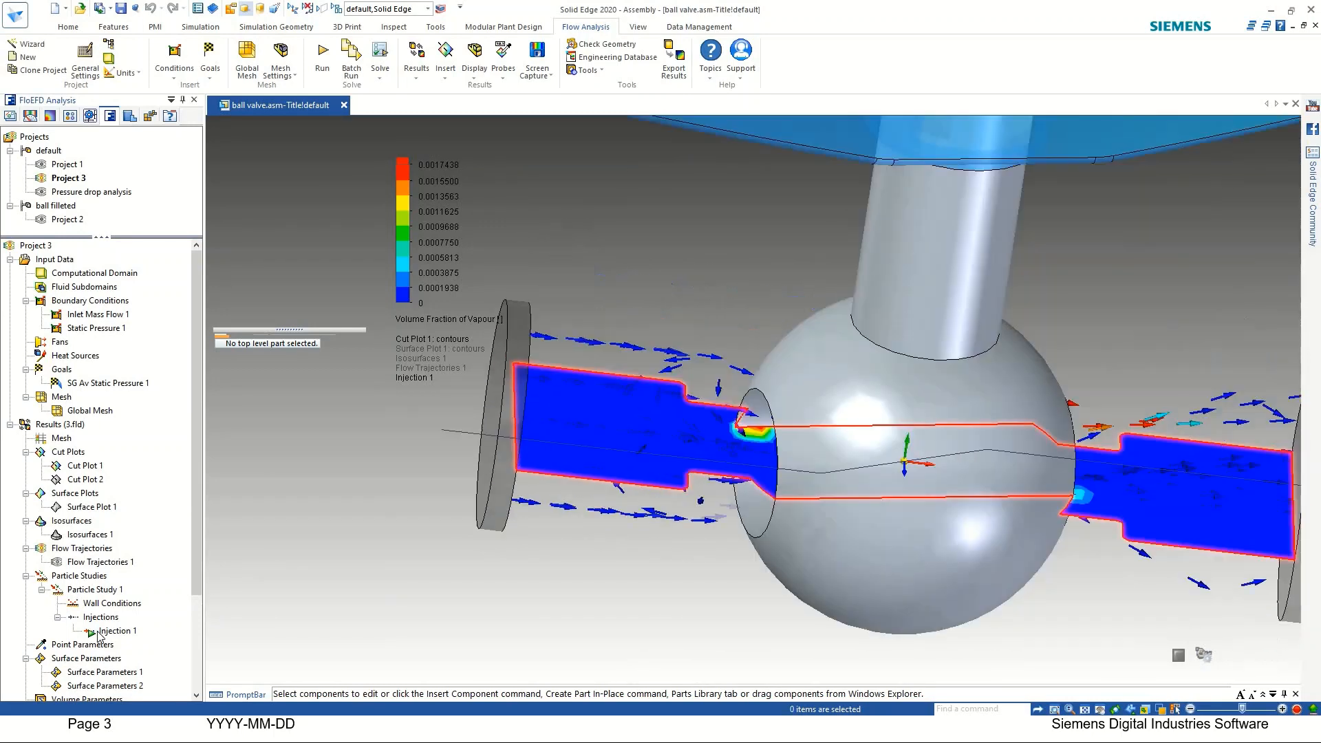
# Change the appearance of Injection 1 so that its particles are drawn as spheres.
pyautogui.click(108, 633)
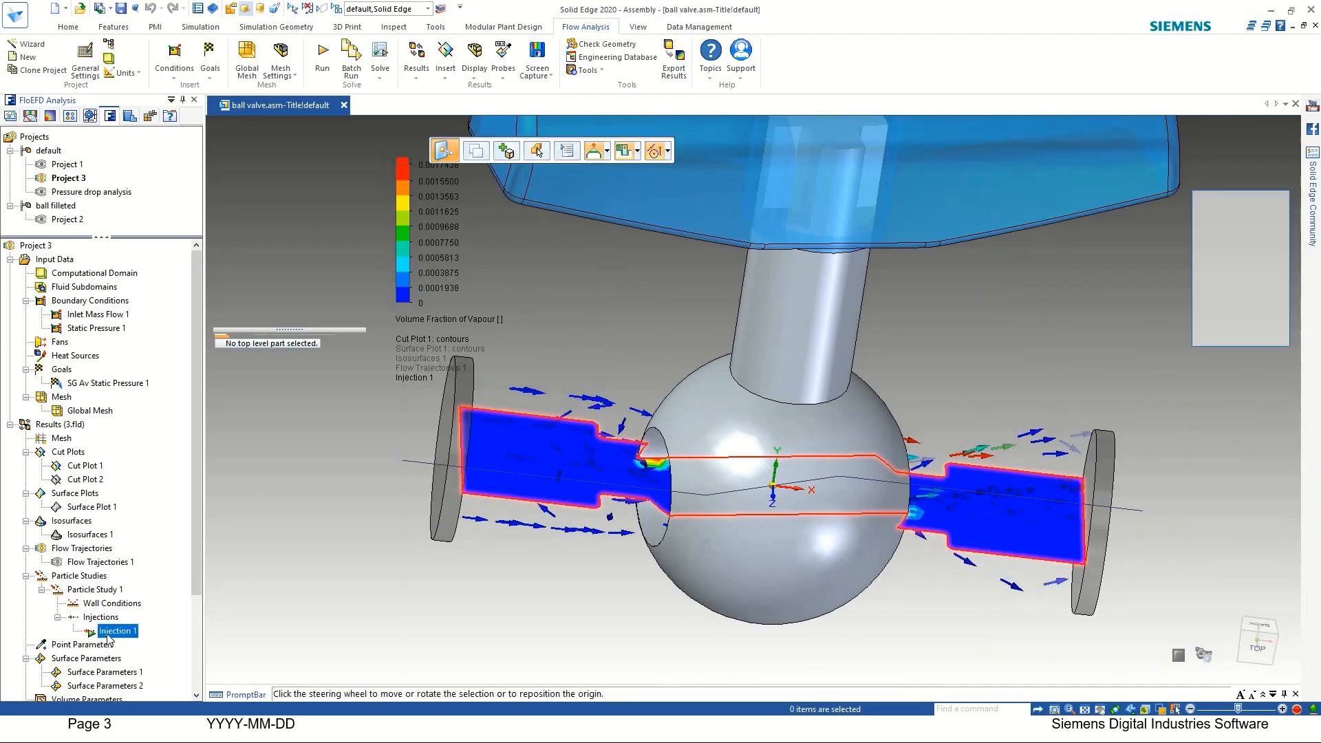
pyautogui.rightClick(108, 637)
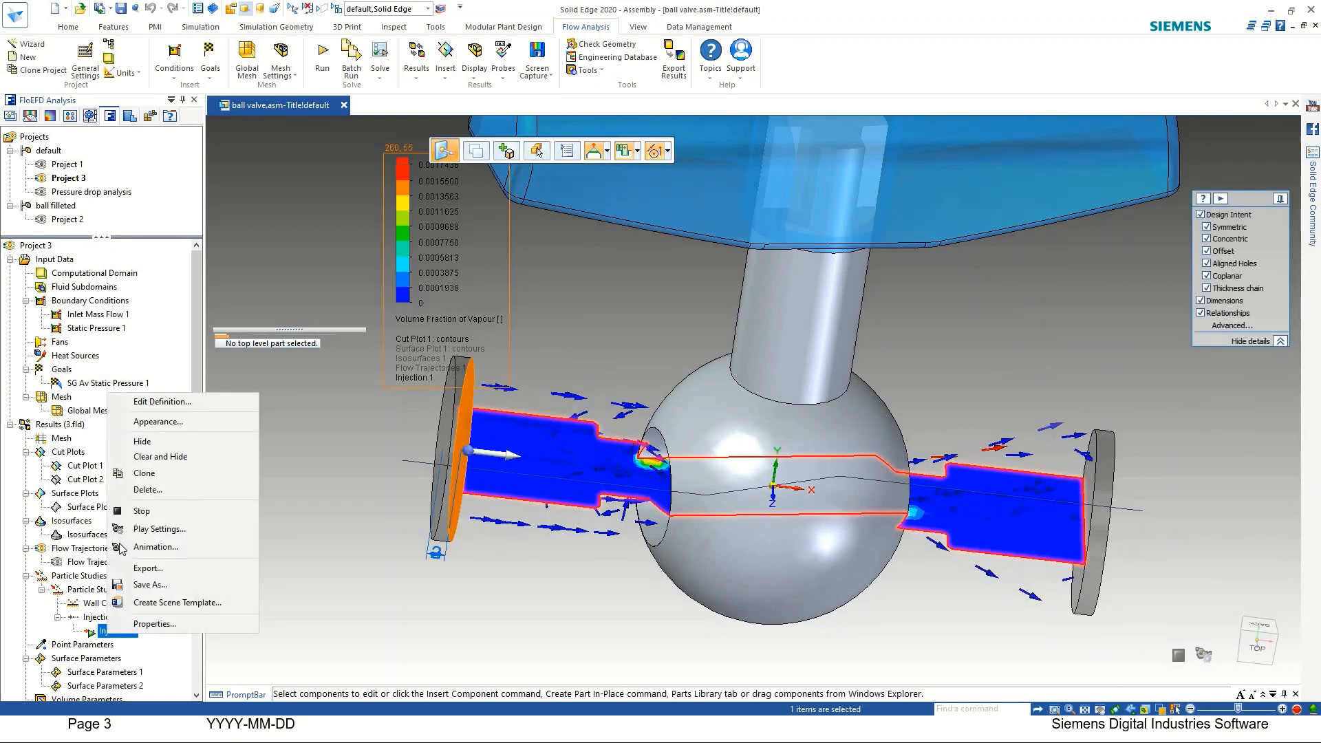
pyautogui.click(154, 440)
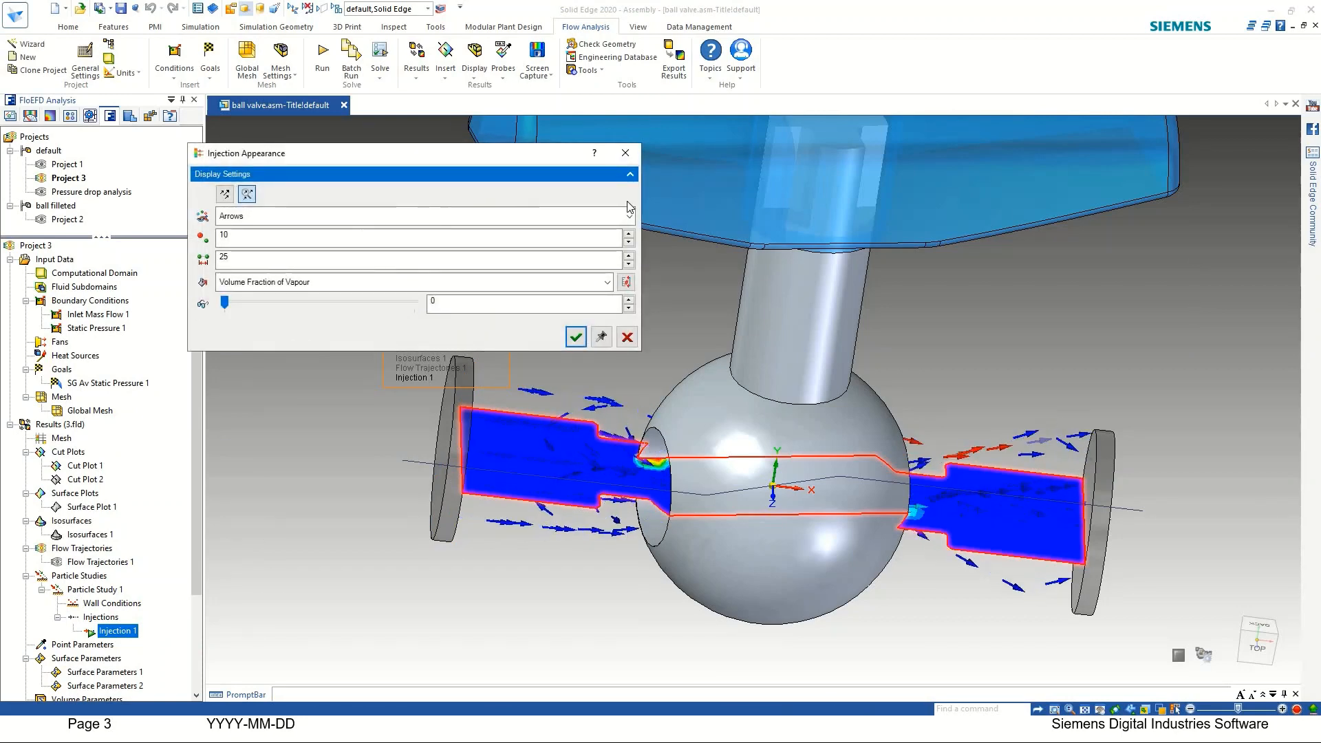
pyautogui.click(628, 219)
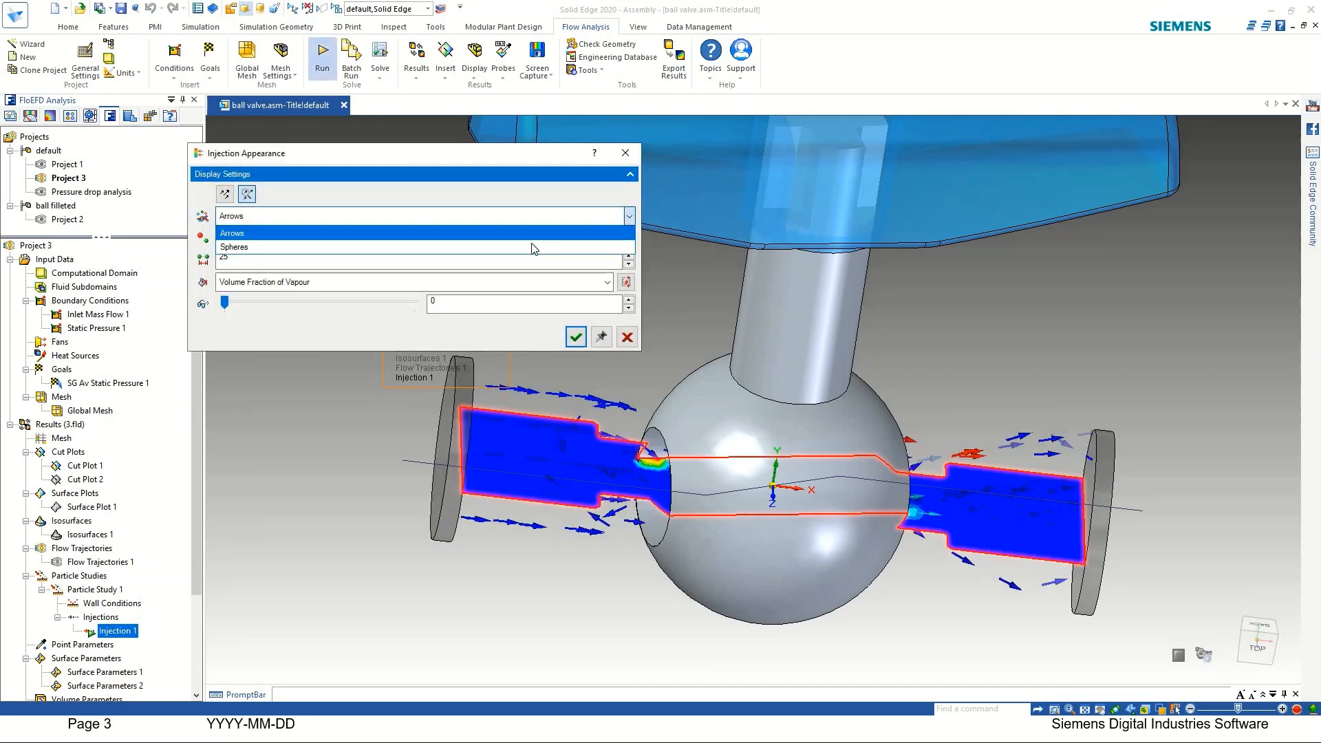
pyautogui.click(534, 247)
pyautogui.click(576, 337)
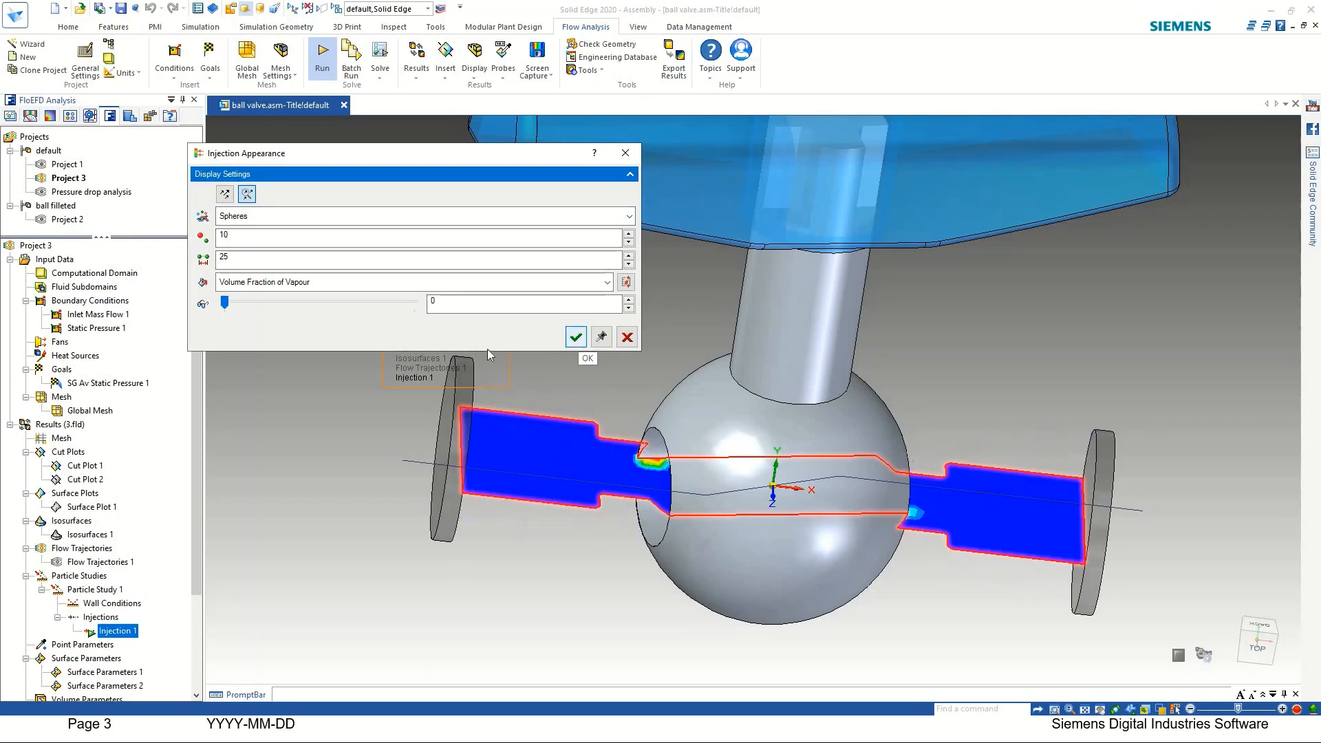
# Examine the moving particles coloured by vapour fraction at the outlet and inlet sides of the ball.
pyautogui.moveTo(292, 500); pyautogui.dragTo(155, 479, button='middle')
pyautogui.scroll(8, 840, 524)
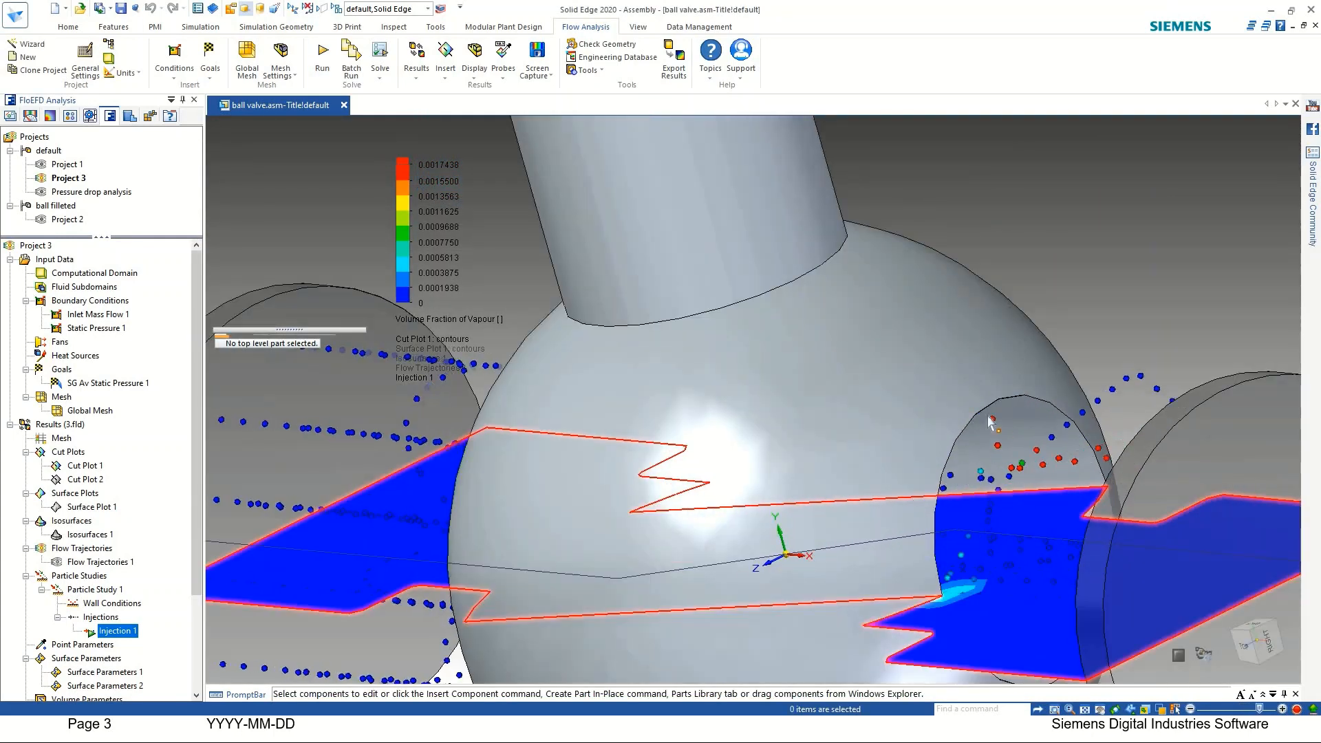
pyautogui.scroll(-5, 1012, 378)
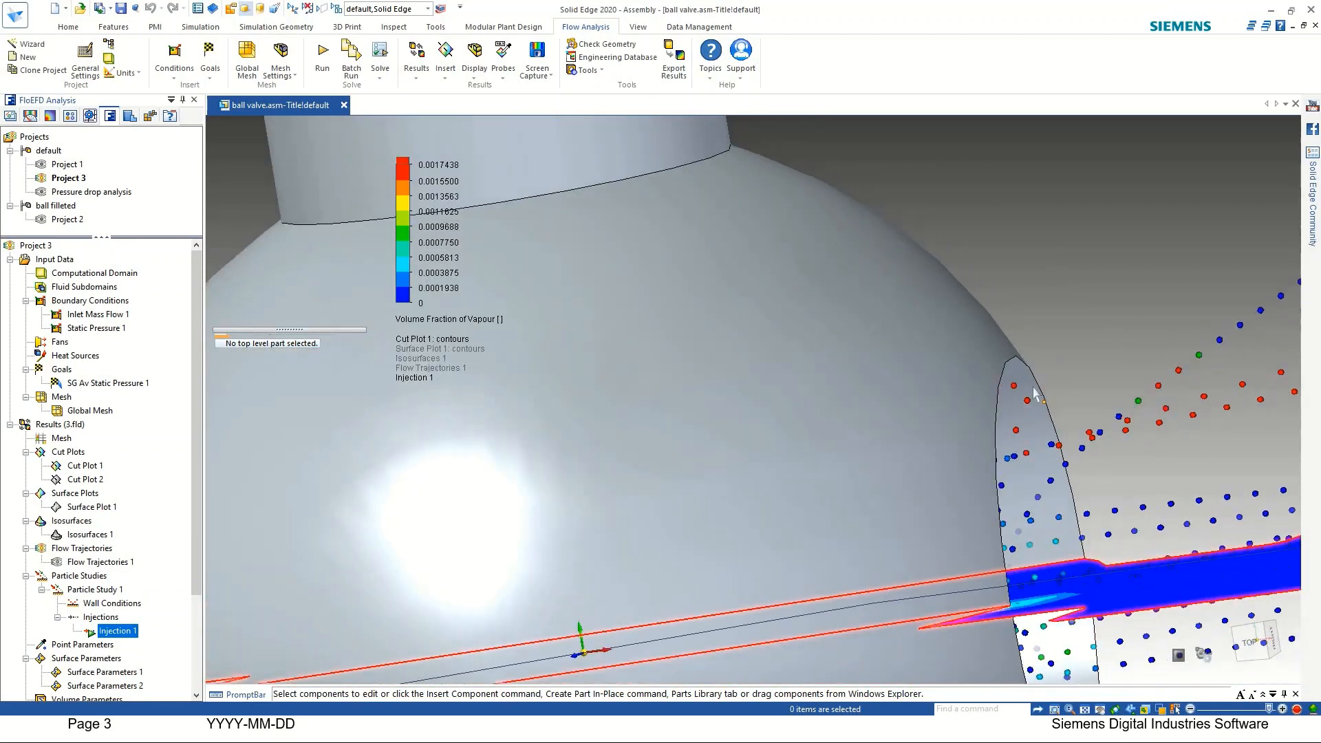
pyautogui.scroll(-8, 1043, 406)
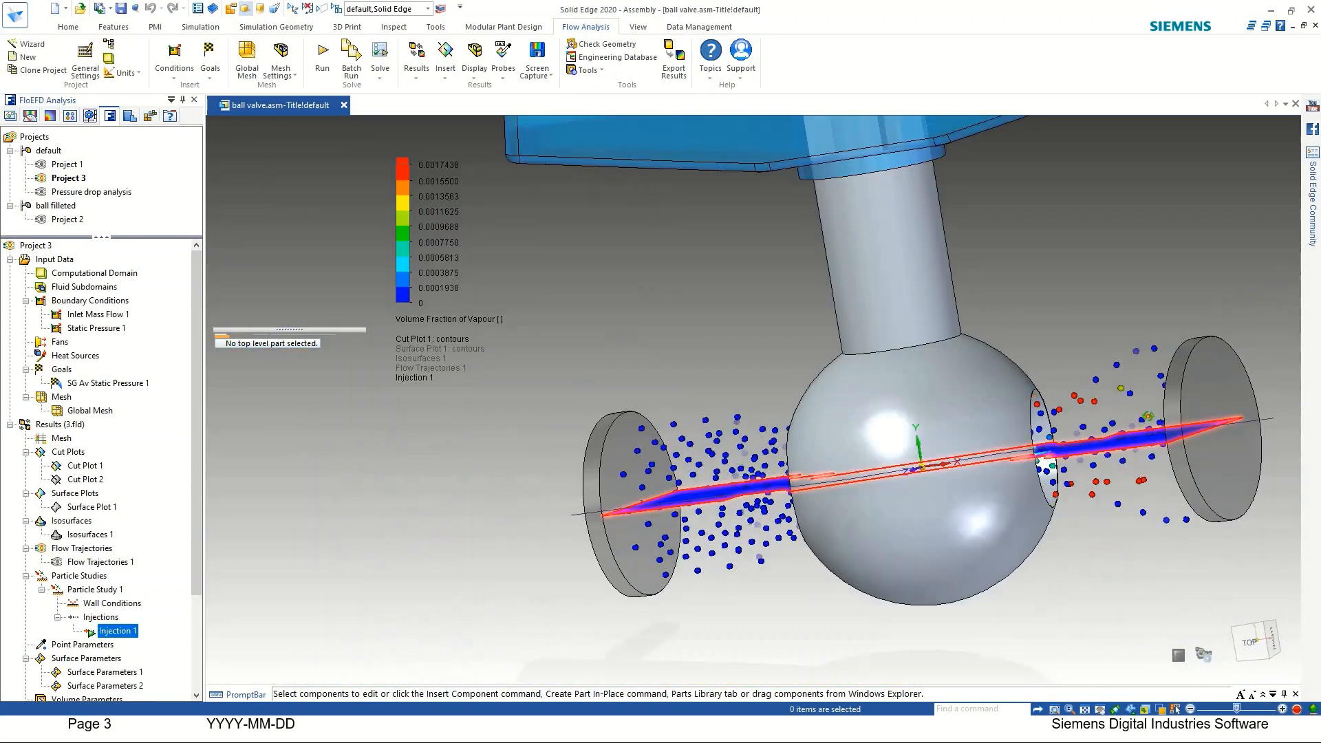
pyautogui.moveTo(1044, 407); pyautogui.dragTo(1166, 430, button='middle')
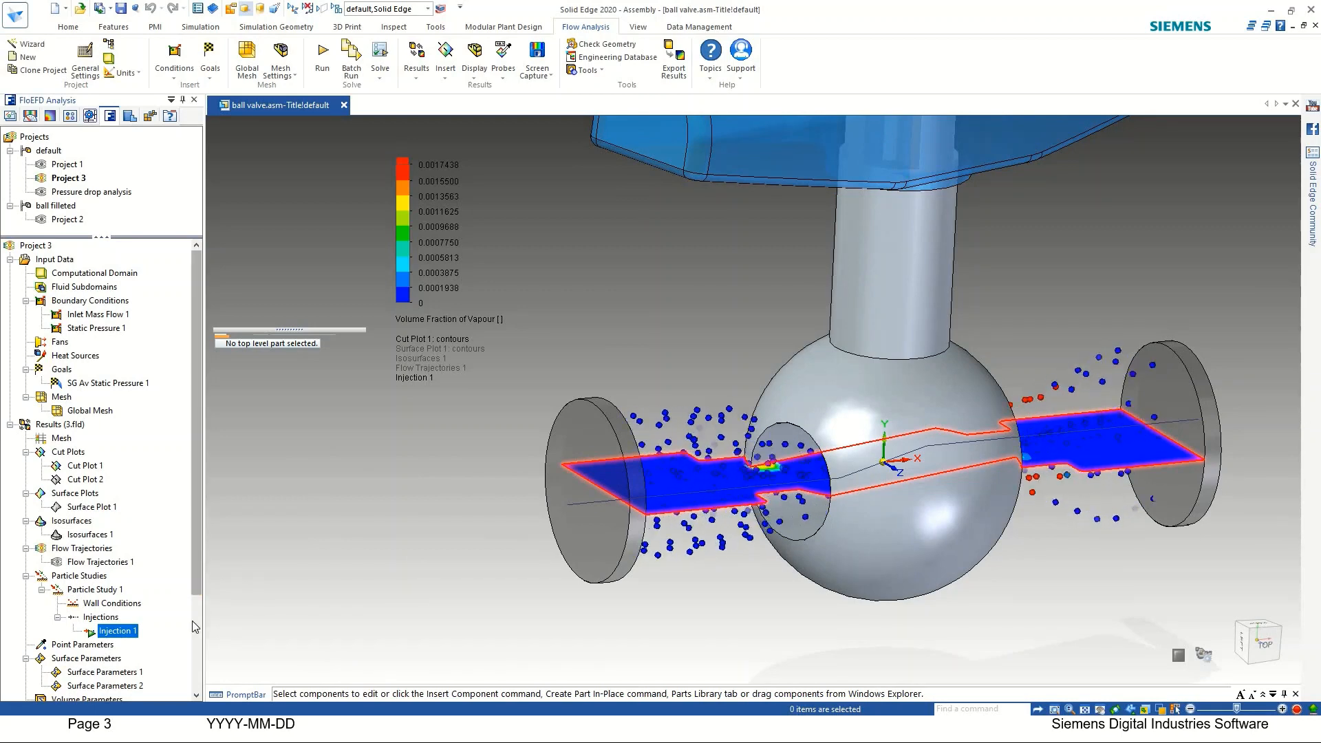
# Show the Surface Parameters 1 results at the inlet lid and move their callout away from the model.
pyautogui.scroll(-3, 192, 620)
pyautogui.click(107, 553)
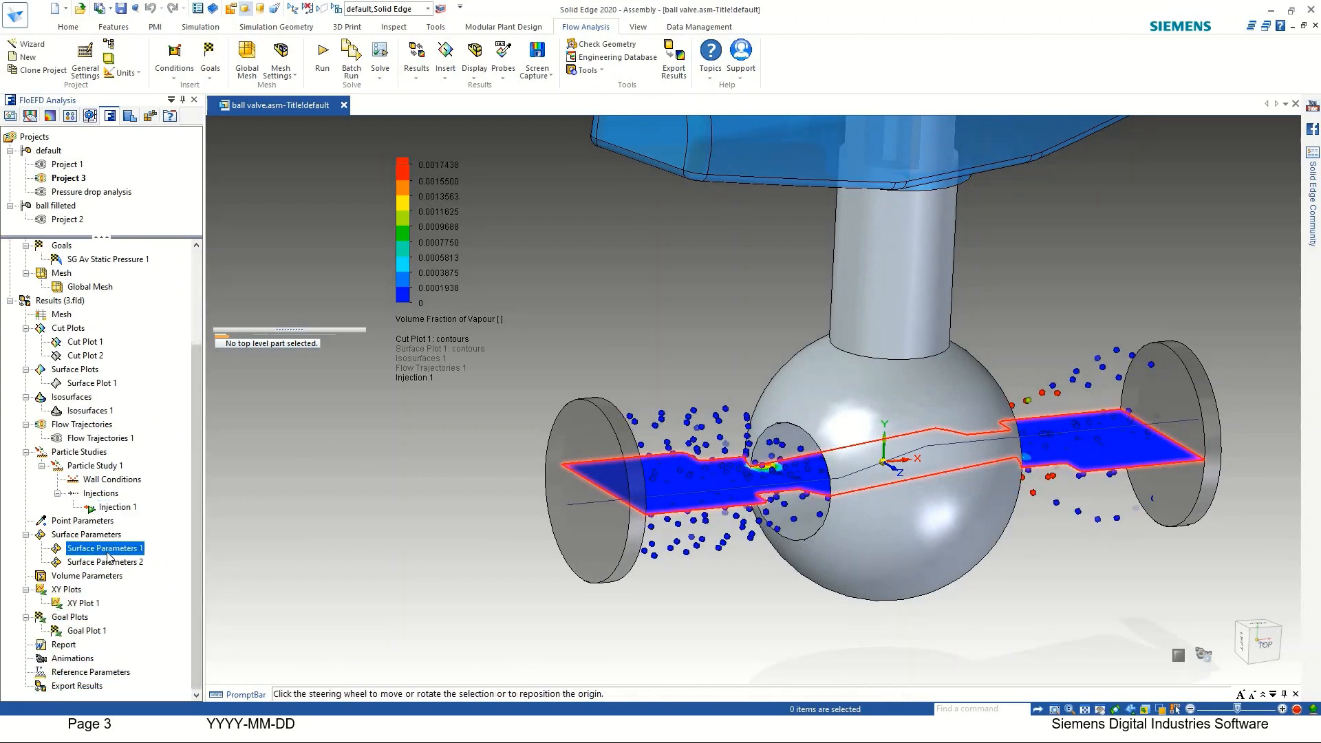
pyautogui.rightClick(108, 553)
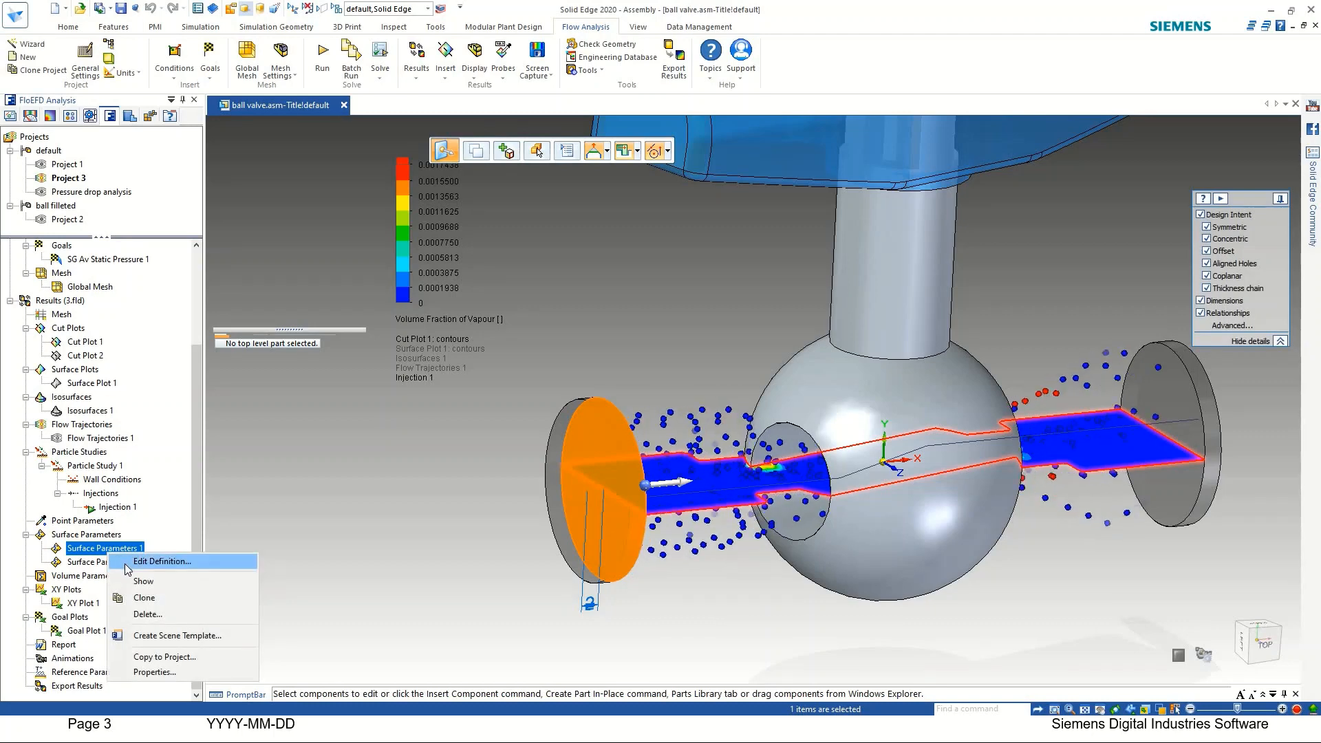
pyautogui.click(141, 582)
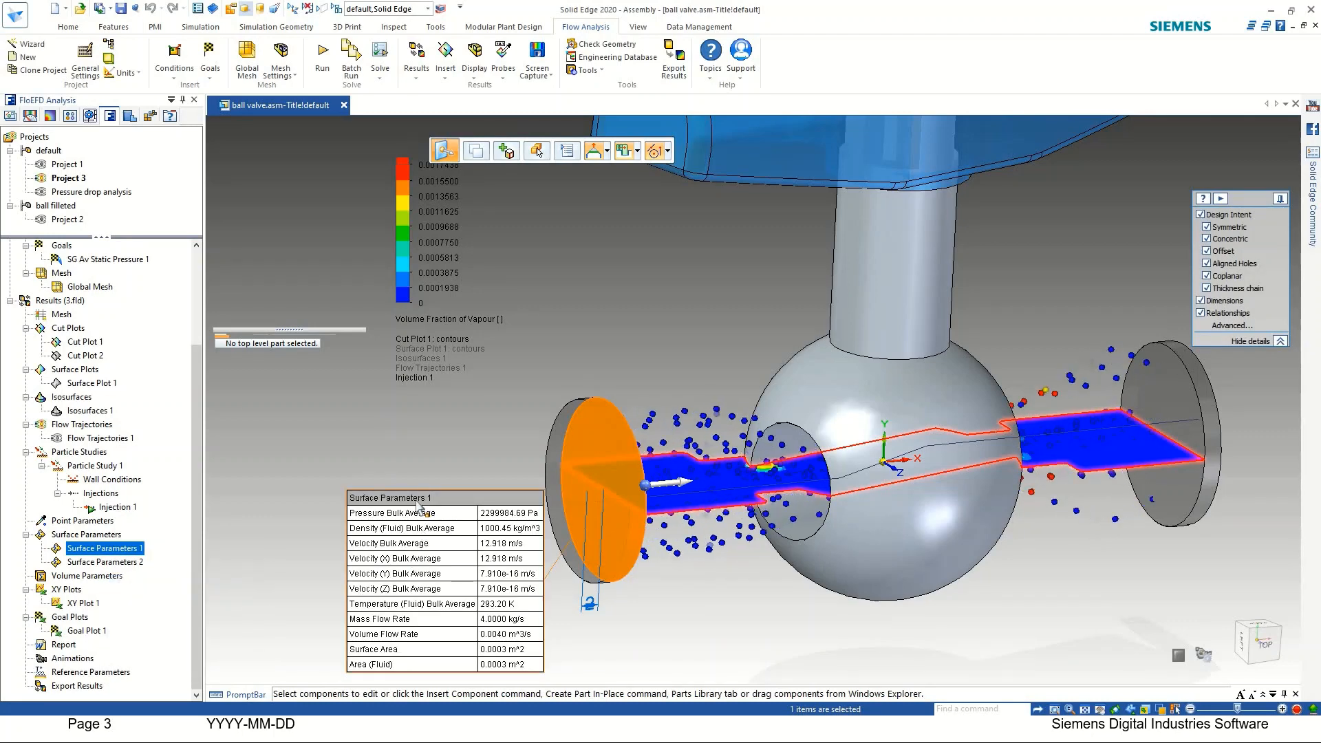
pyautogui.moveTo(382, 488); pyautogui.dragTo(354, 327)
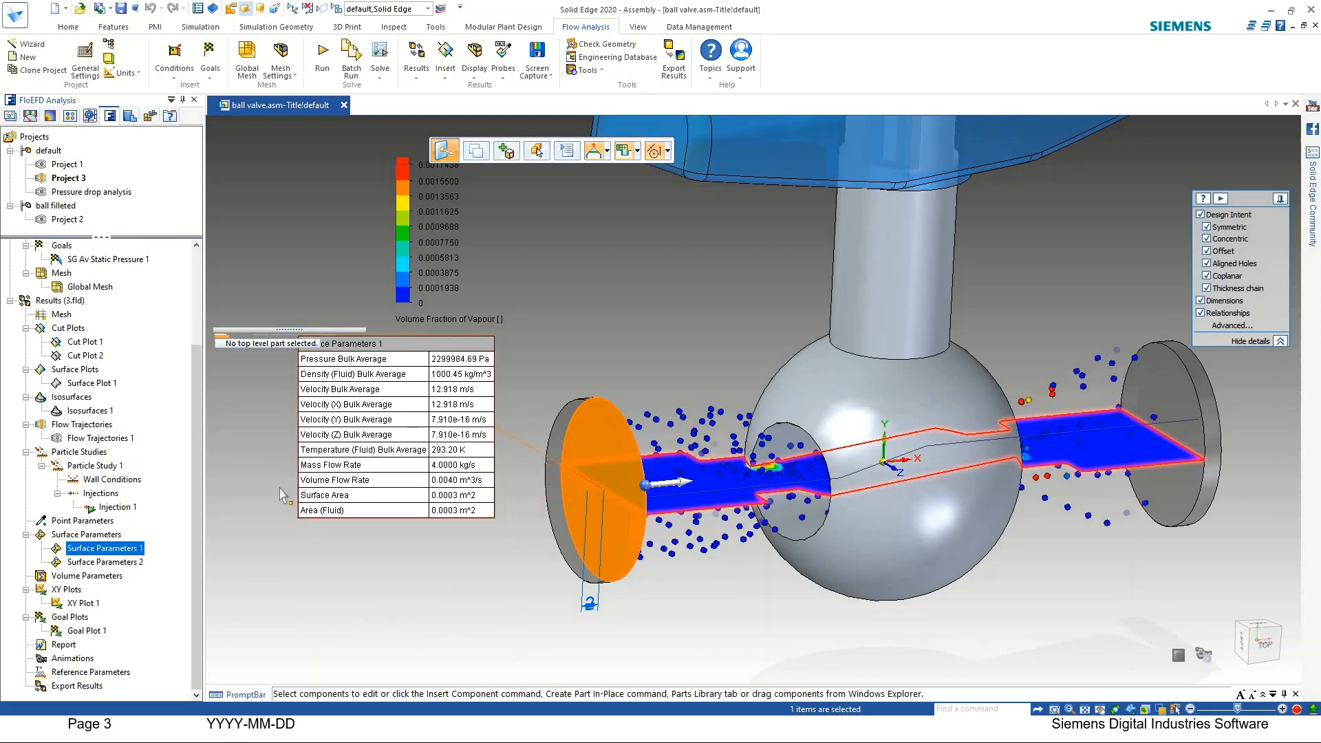
# Open the definition of Surface Parameters 2 and deselect all of its parameters.
pyautogui.click(100, 562)
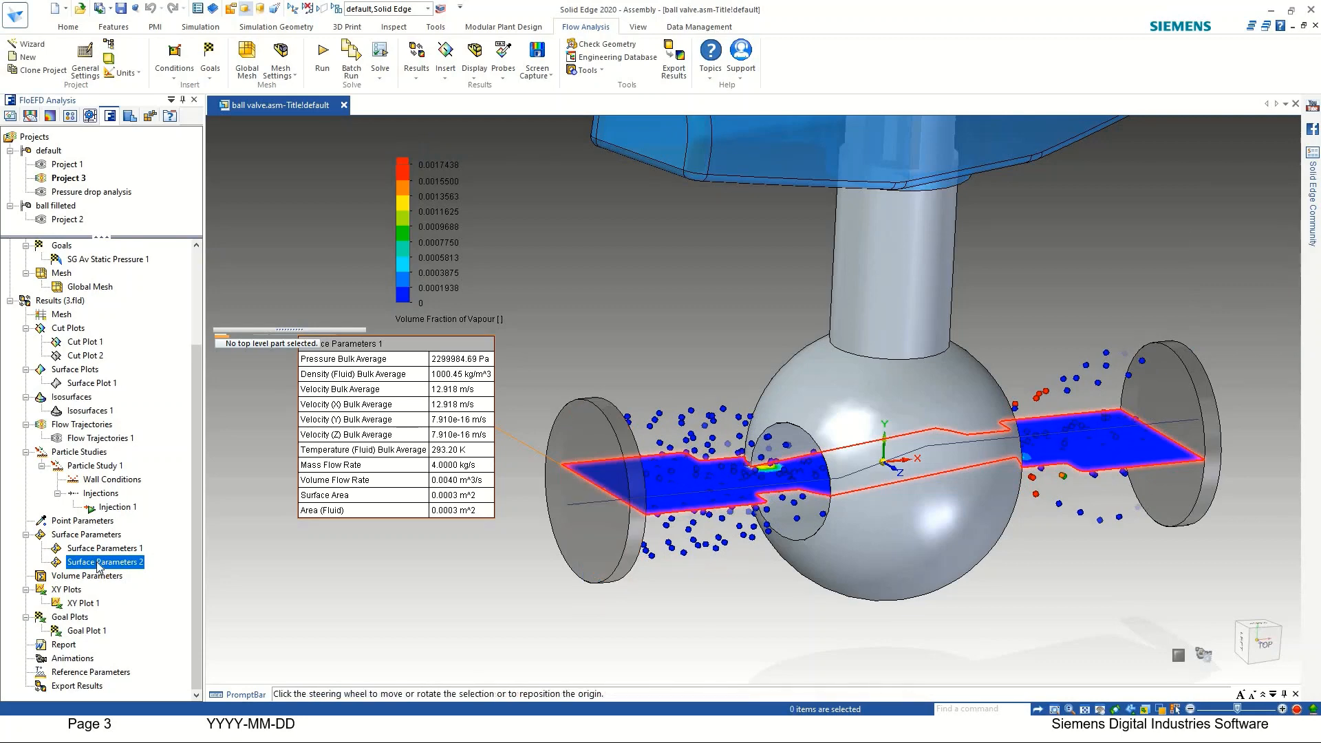
pyautogui.rightClick(99, 562)
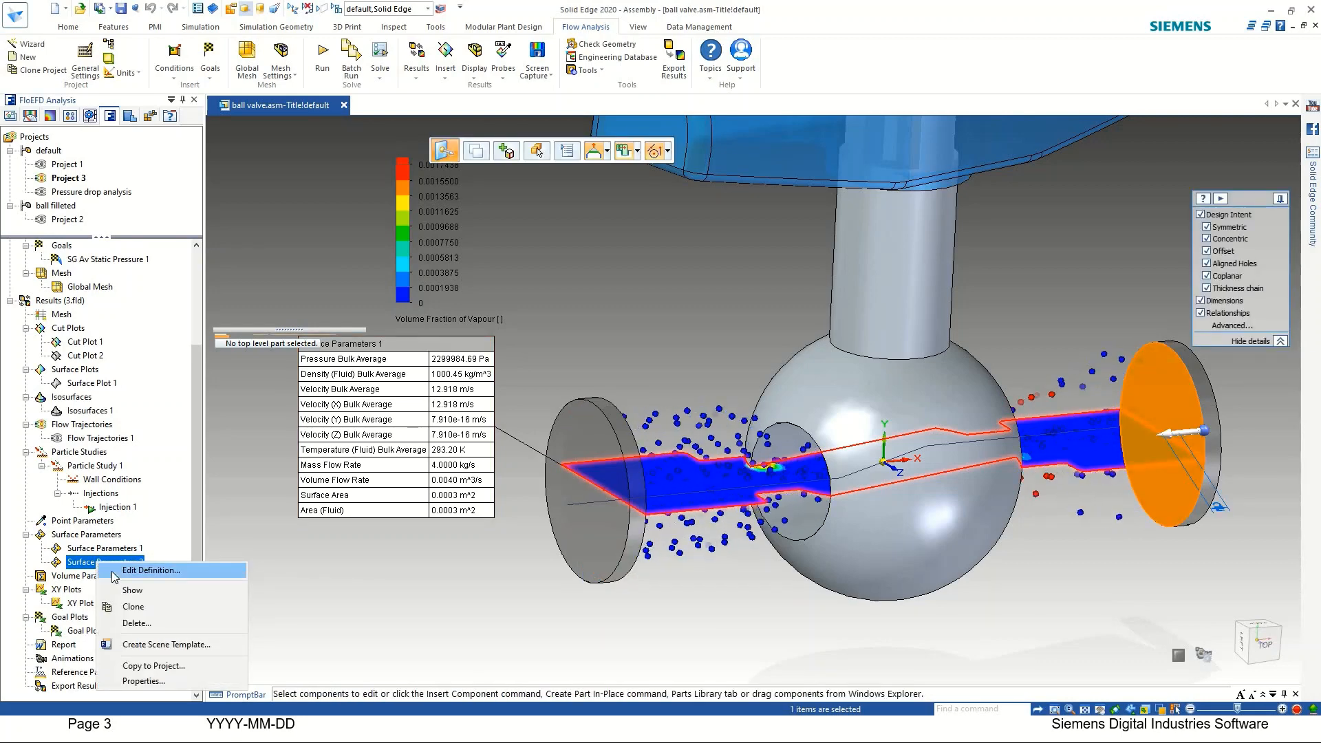
pyautogui.click(115, 571)
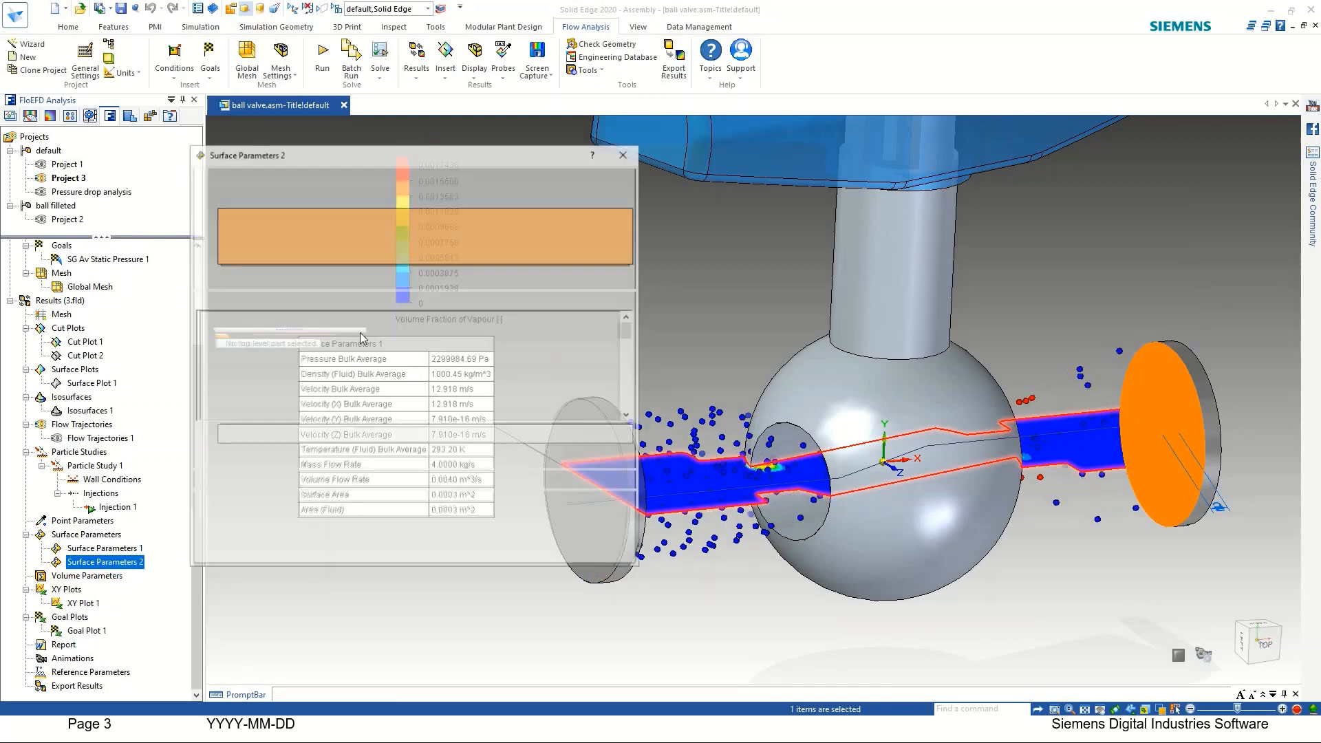
pyautogui.scroll(-1, 250, 380)
pyautogui.scroll(-4, 250, 381)
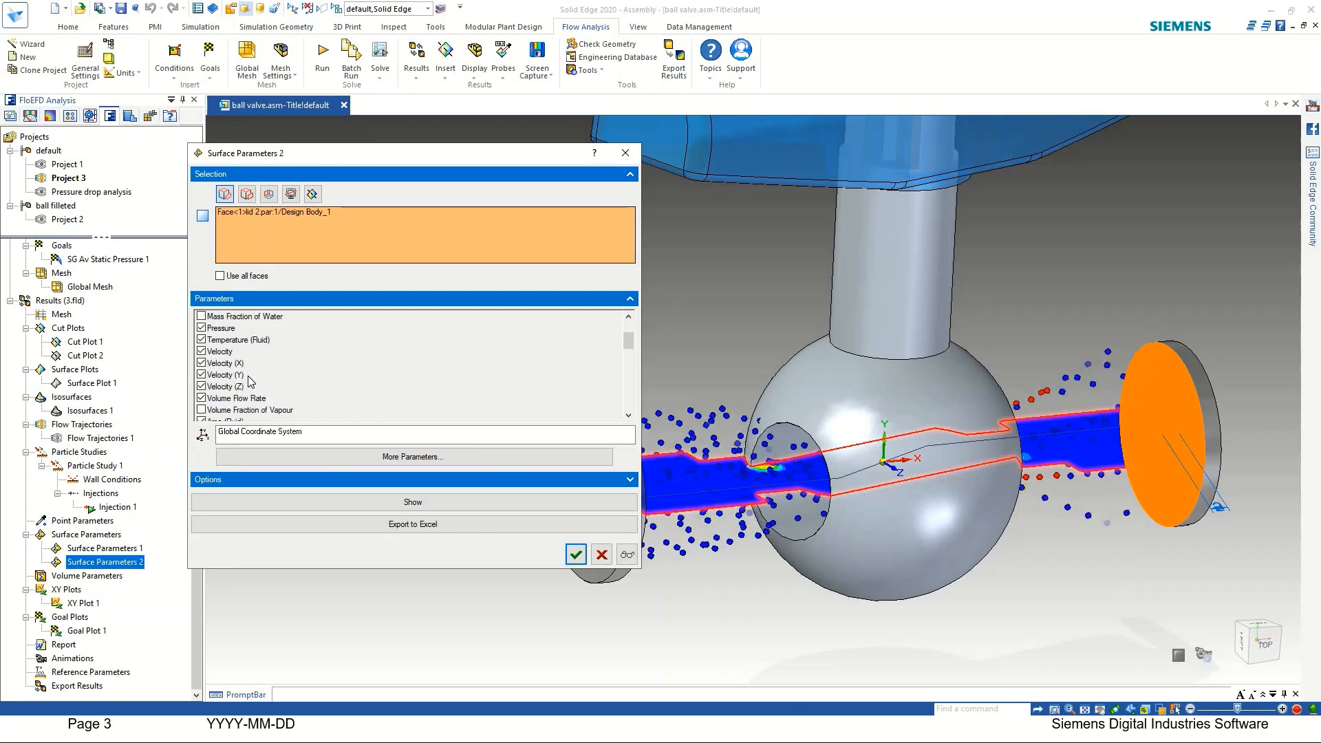
pyautogui.scroll(-5, 249, 379)
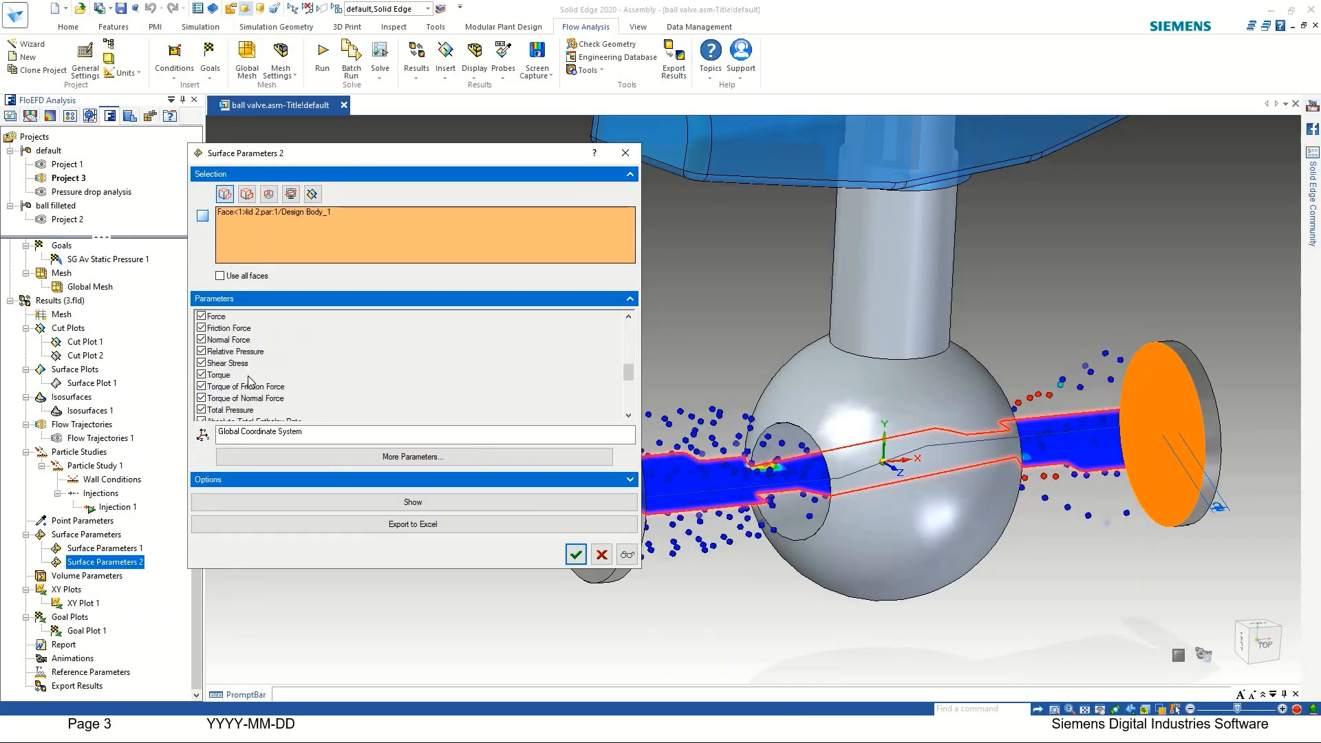
pyautogui.scroll(-3, 249, 380)
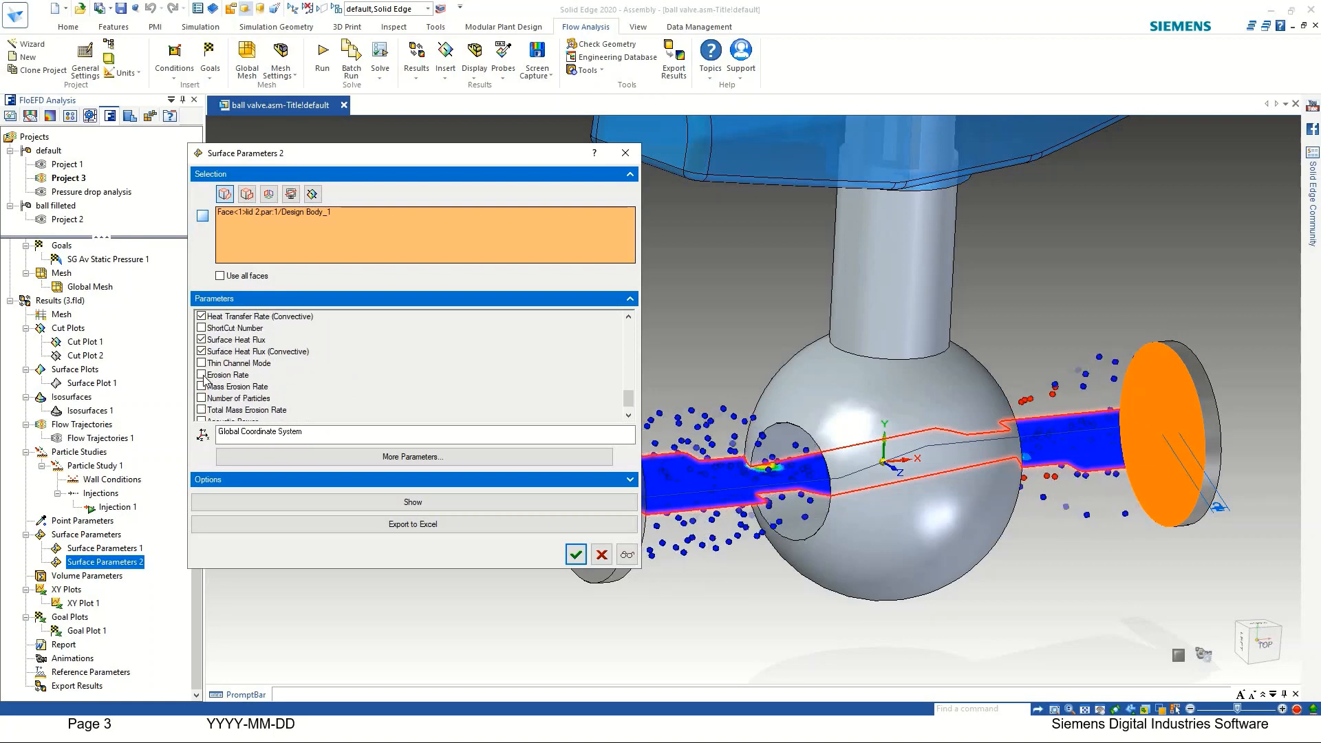
pyautogui.click(202, 375)
pyautogui.scroll(10, 218, 344)
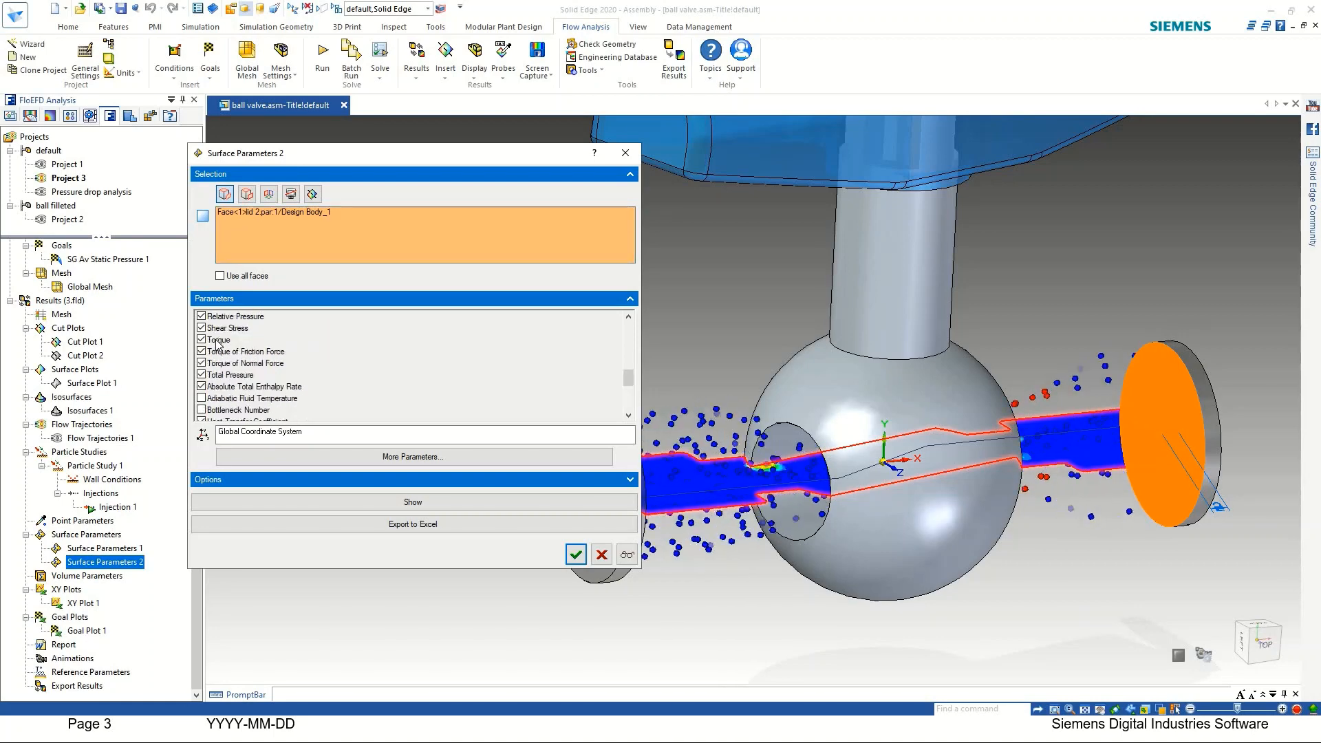
pyautogui.click(201, 316)
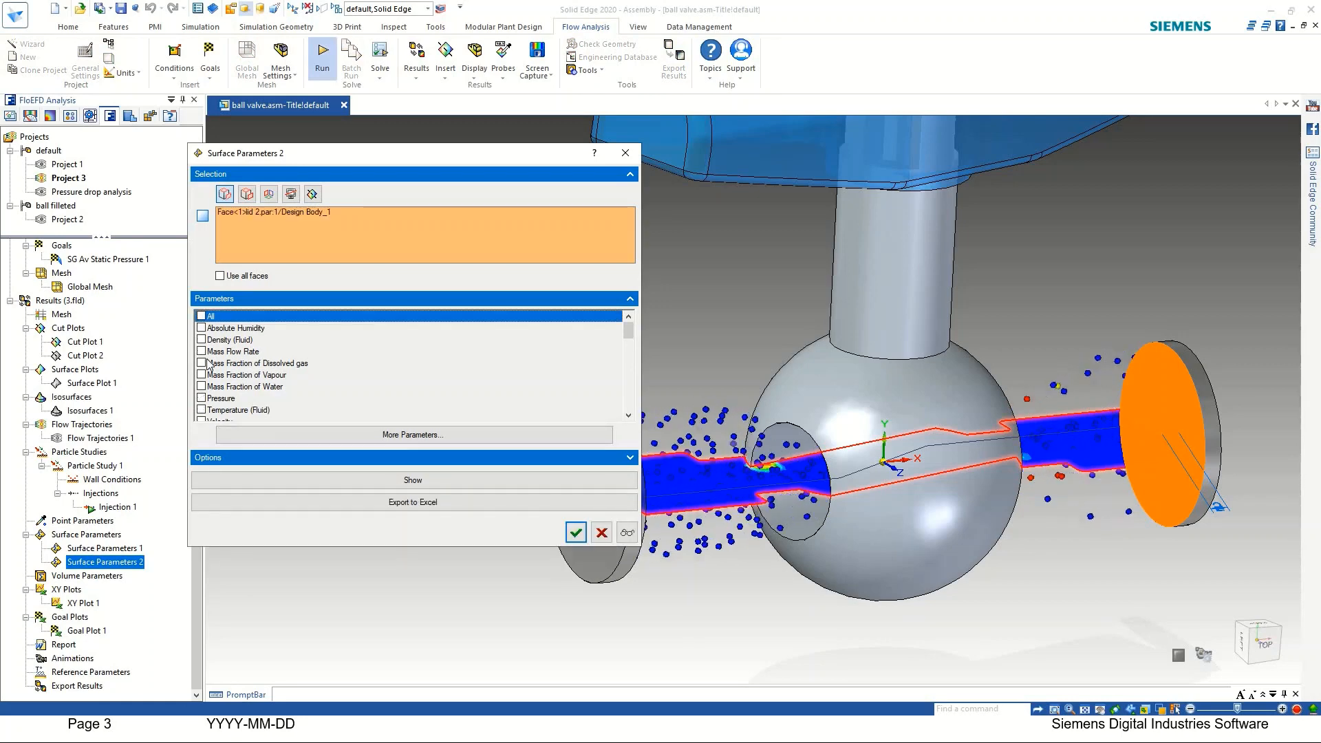
# Replace the selected lid face of Surface Parameters 2 with the cylindrical bore face of the ball, Cylinder (Cutout 3).
pyautogui.scroll(-5, 208, 385)
pyautogui.scroll(-10, 209, 406)
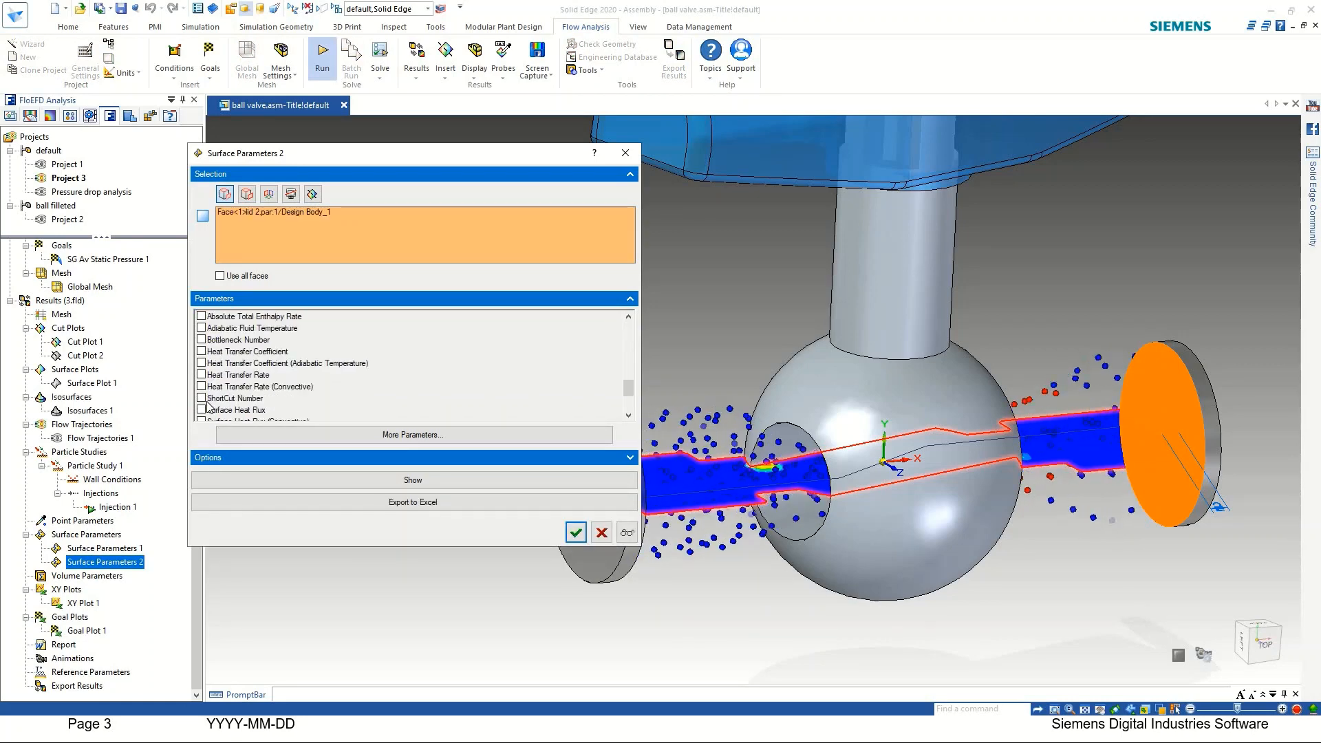
pyautogui.rightClick(414, 254)
pyautogui.click(442, 258)
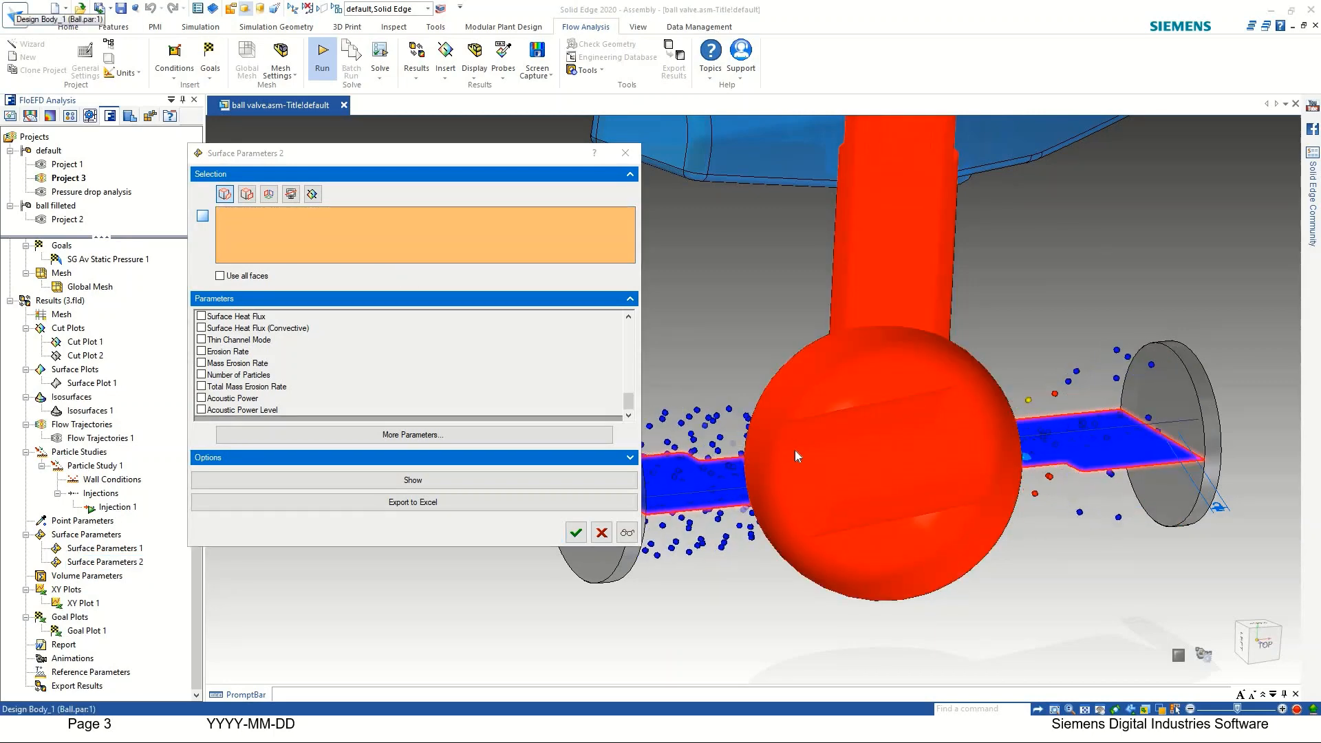
pyautogui.rightClick(796, 455)
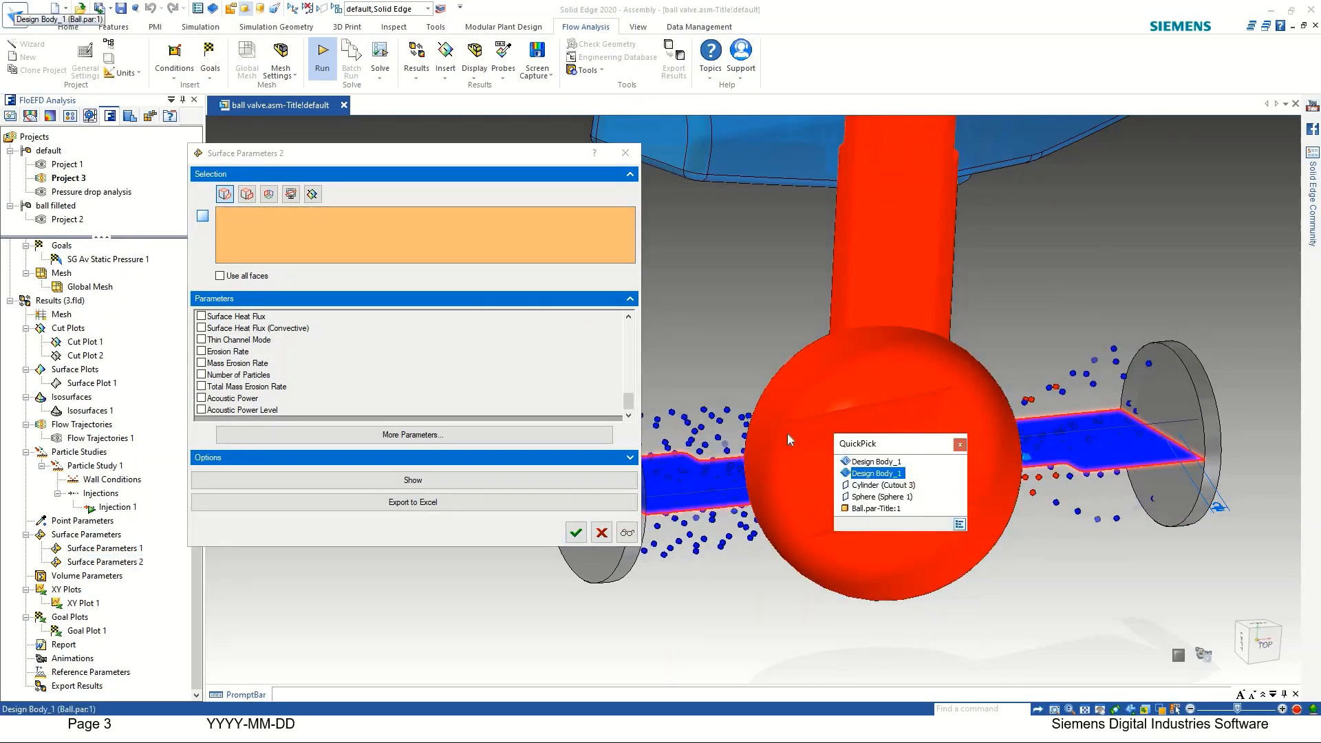
pyautogui.click(873, 485)
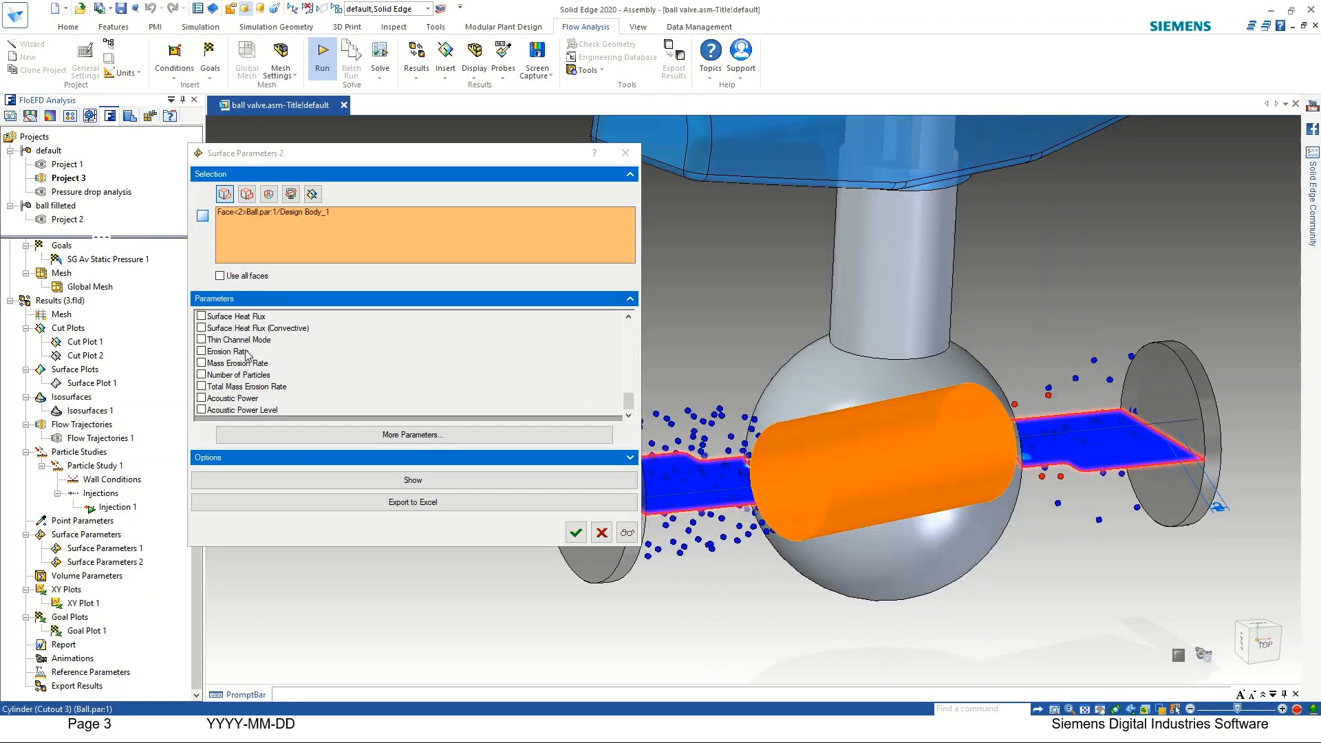
# Include Erosion Rate in Surface Parameters 2, show its results for the ball bore, and move the dialog clear of the results table.
pyautogui.click(201, 351)
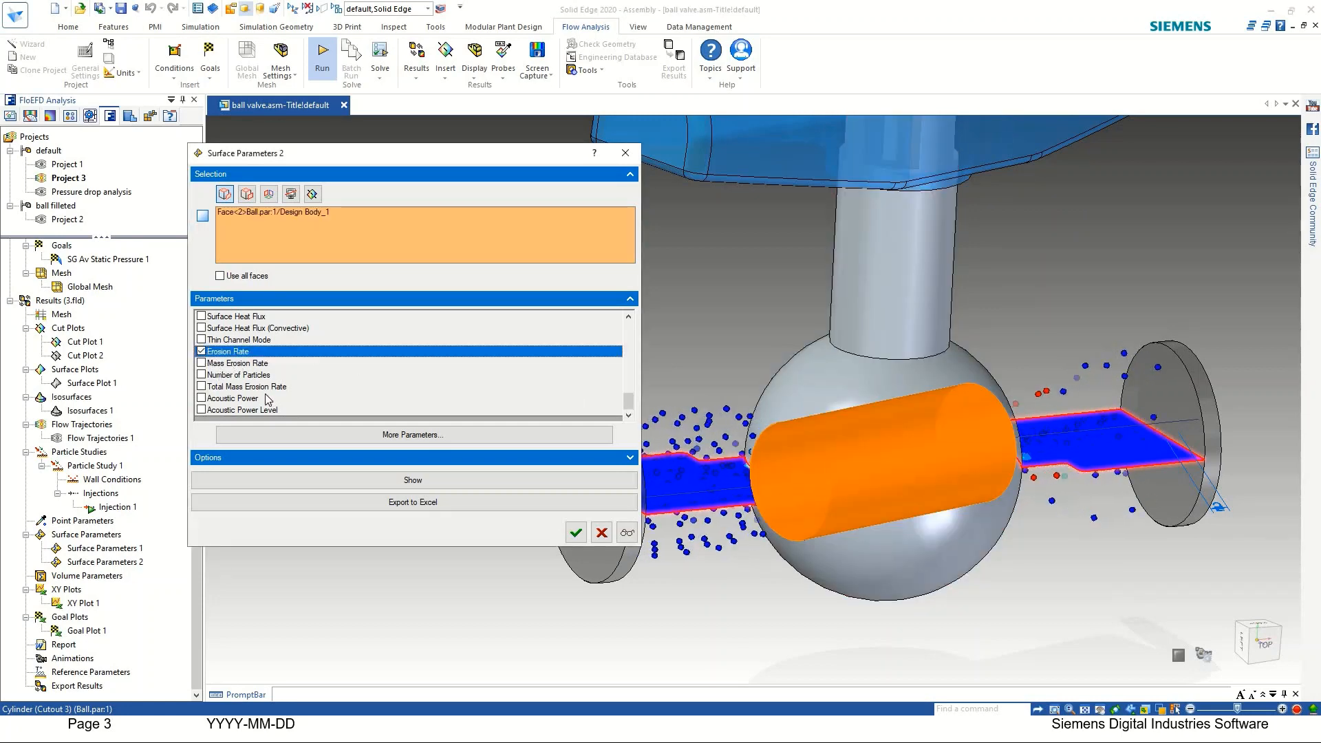
pyautogui.click(447, 485)
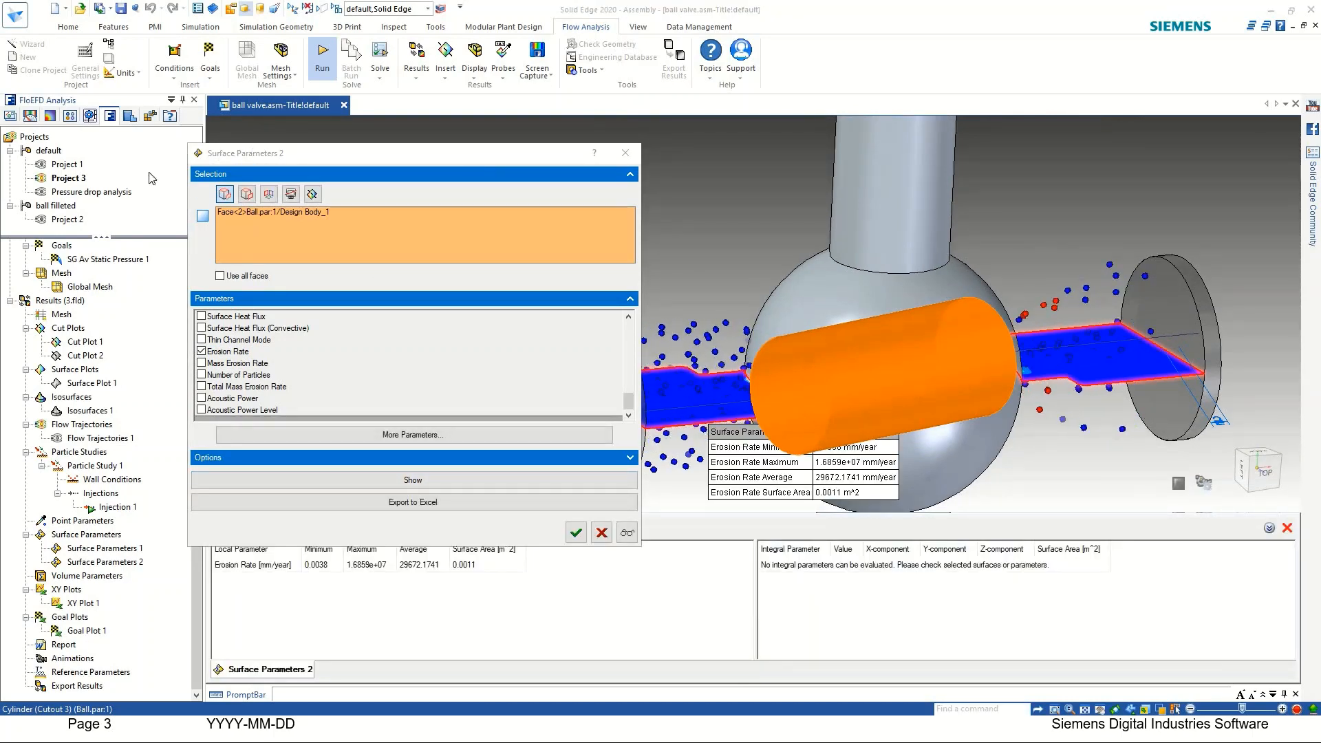
pyautogui.moveTo(432, 154); pyautogui.dragTo(109, 265)
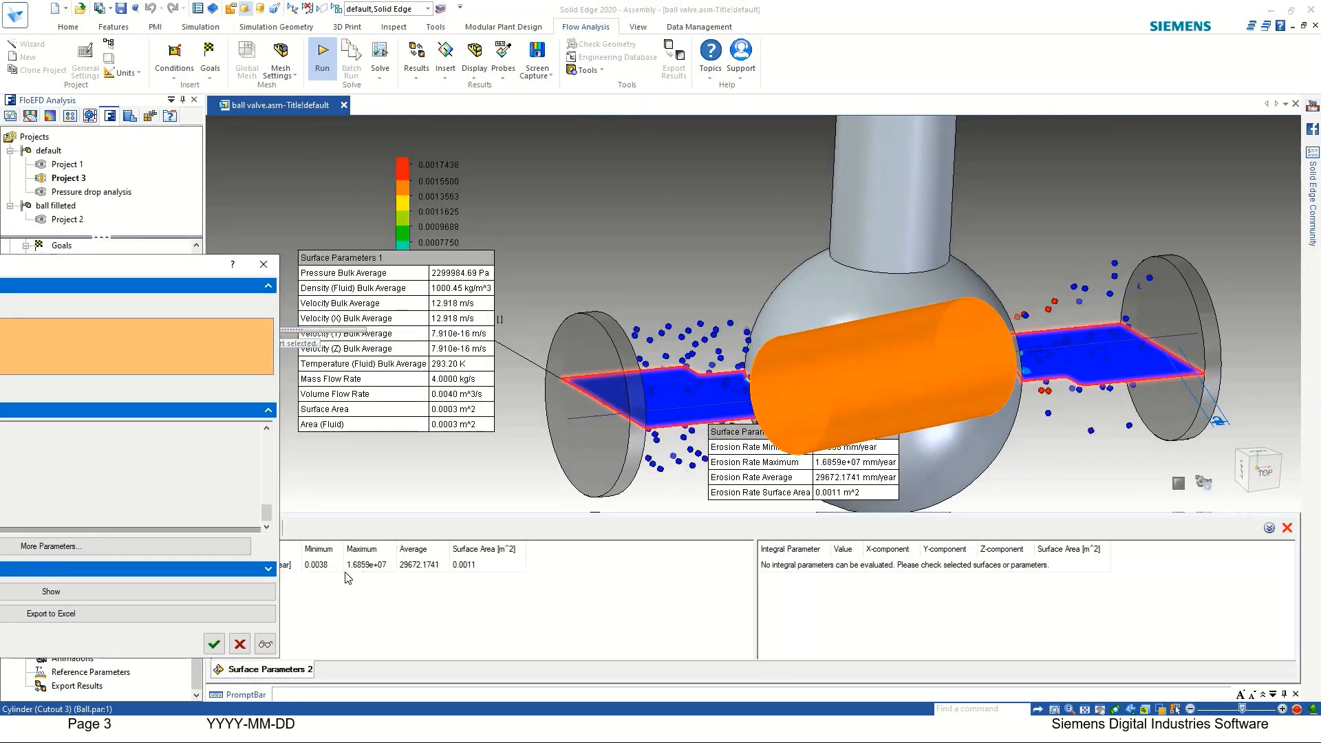
pyautogui.moveTo(180, 267); pyautogui.dragTo(1123, 297)
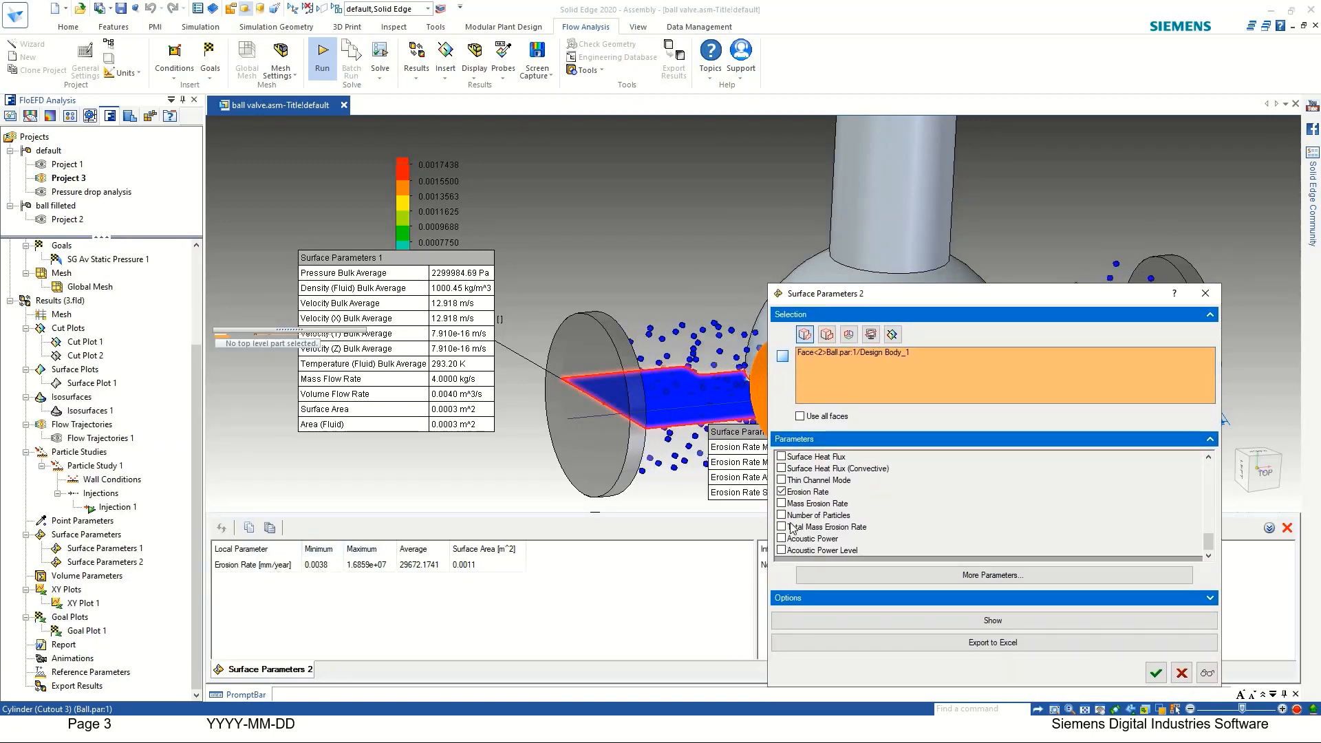
# Add Mass Erosion Rate, Total Mass Erosion Rate and Number of Particles to Surface Parameters 2, and show the updated results.
pyautogui.click(782, 504)
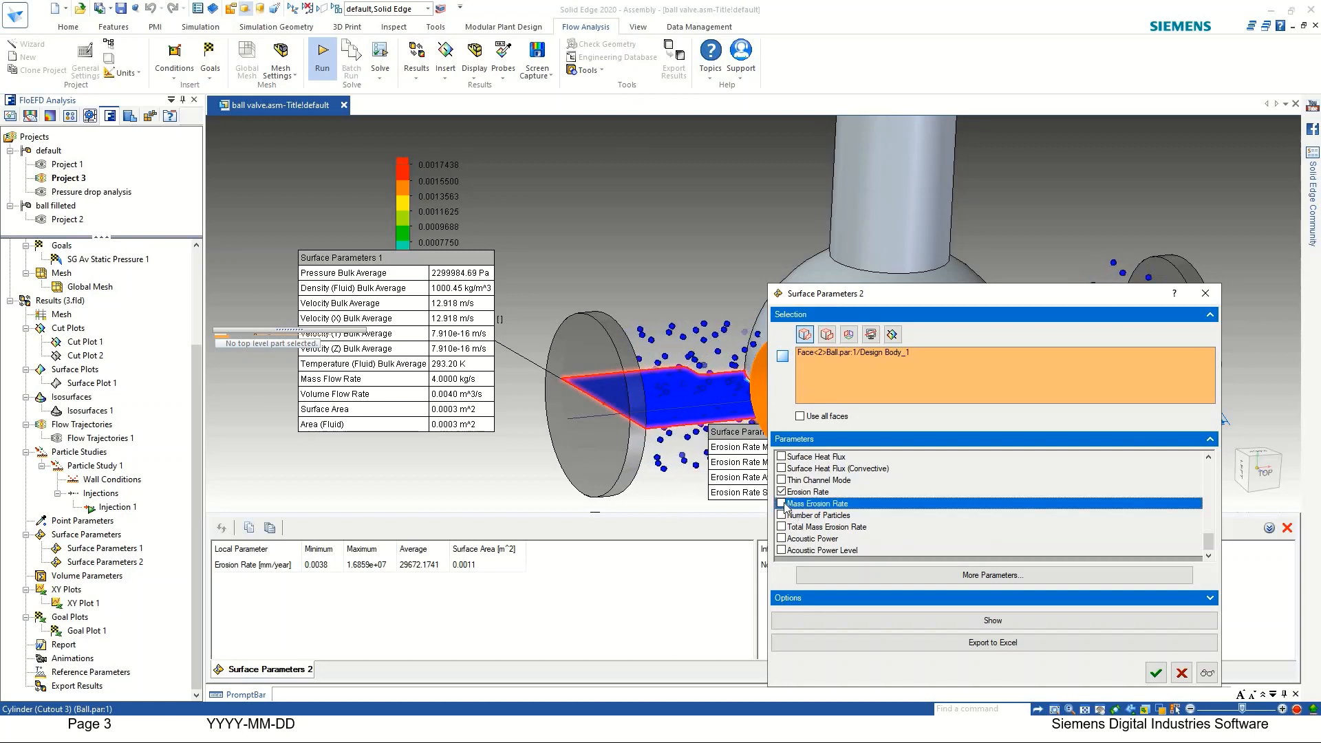
pyautogui.click(1008, 621)
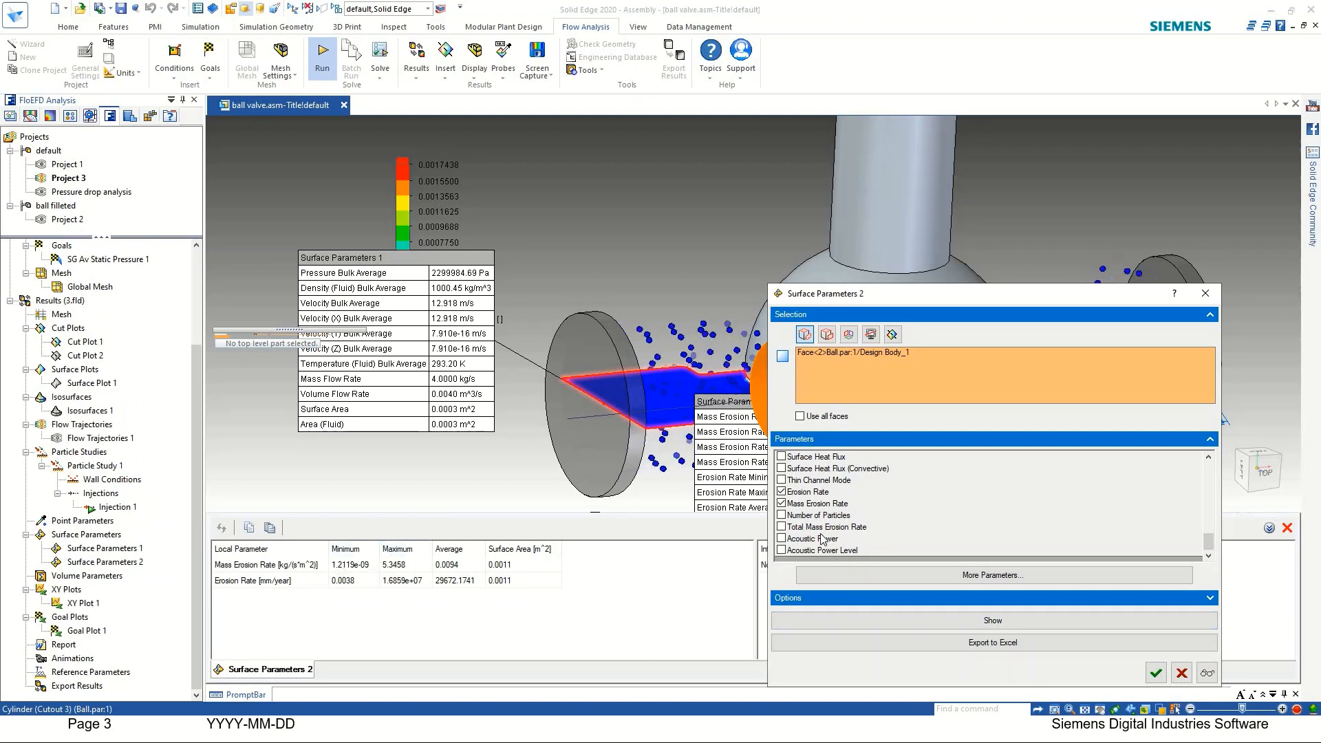
pyautogui.click(782, 526)
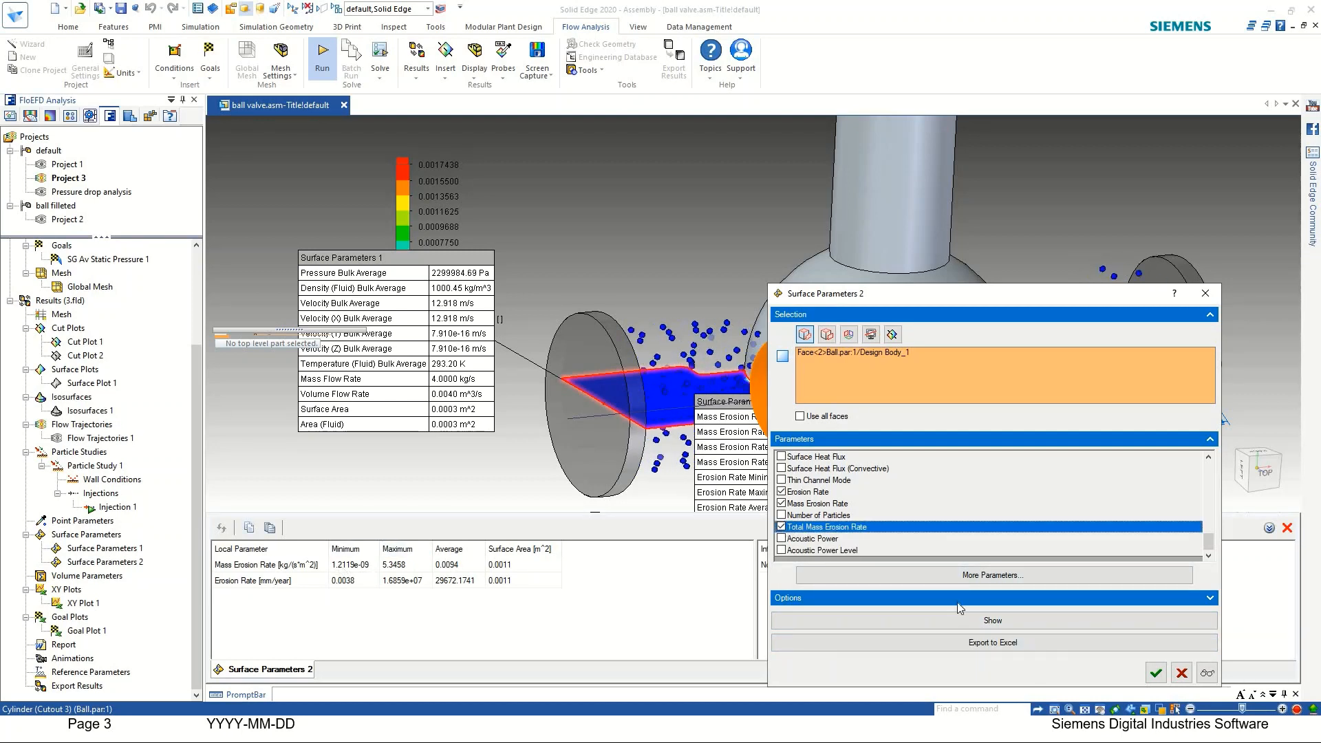
pyautogui.click(781, 515)
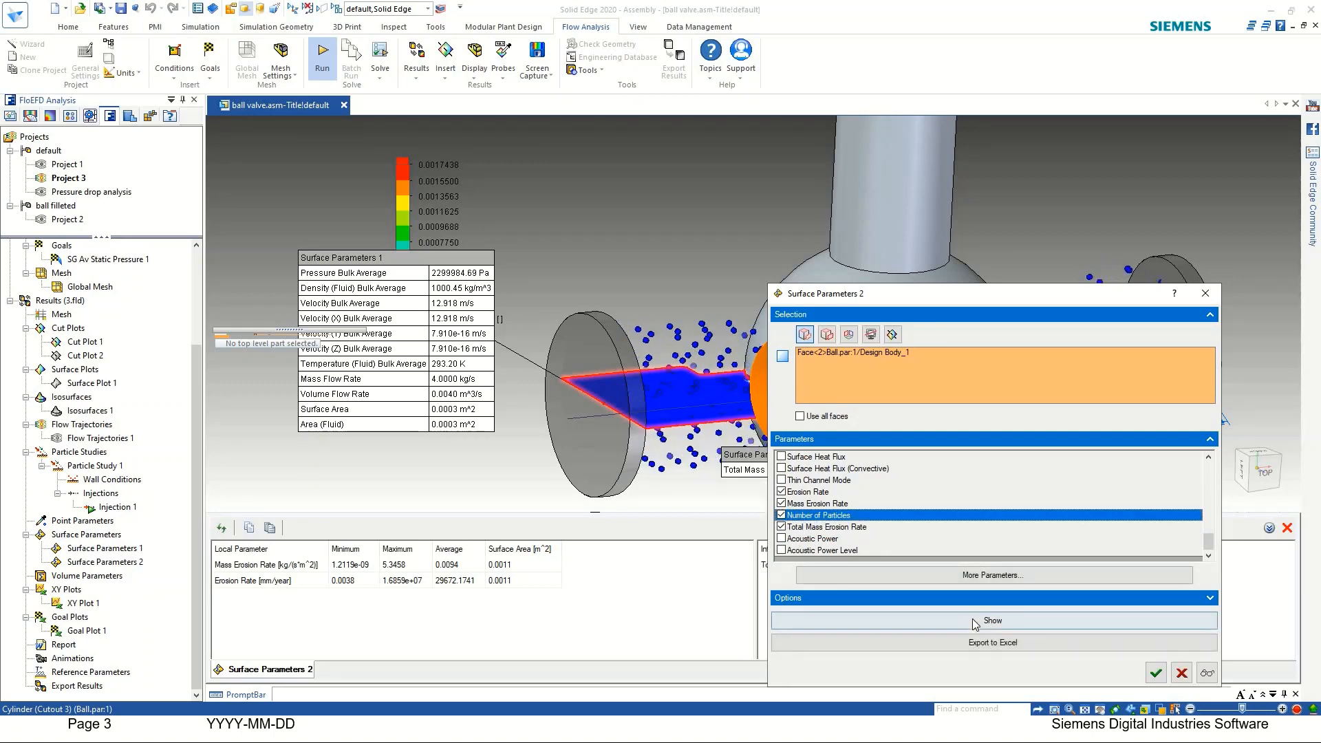
pyautogui.click(973, 621)
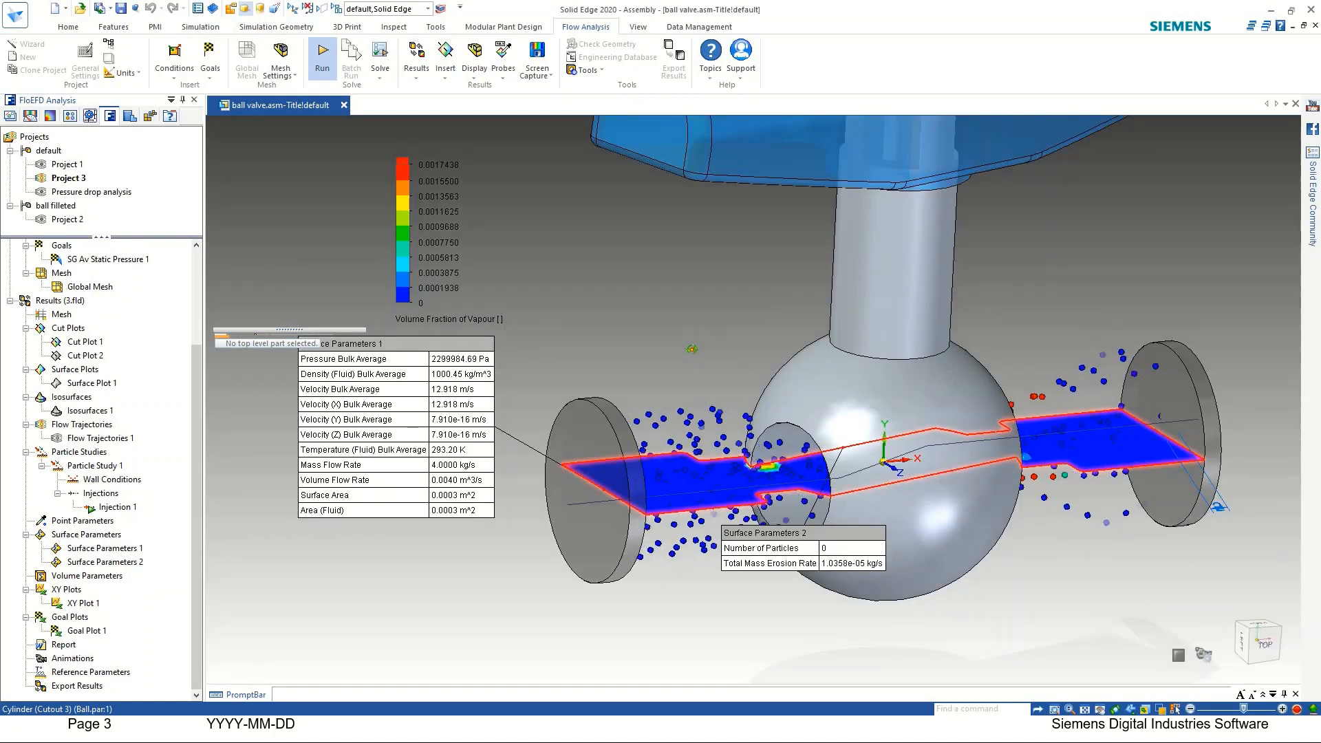
# Move the Surface Parameters 2 callout off the bore opening to the empty area above the inlet passage.
pyautogui.moveTo(694, 348); pyautogui.dragTo(707, 413, button='middle')
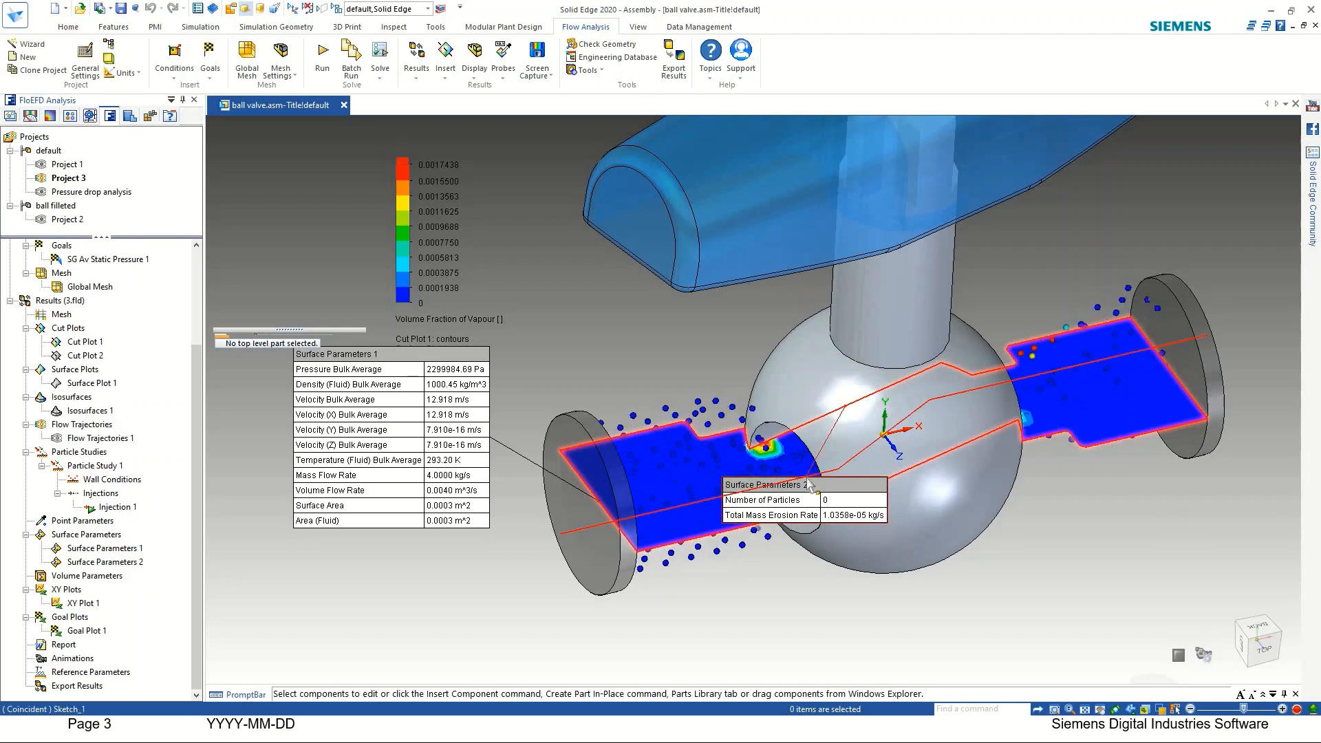
pyautogui.moveTo(755, 484); pyautogui.dragTo(646, 331)
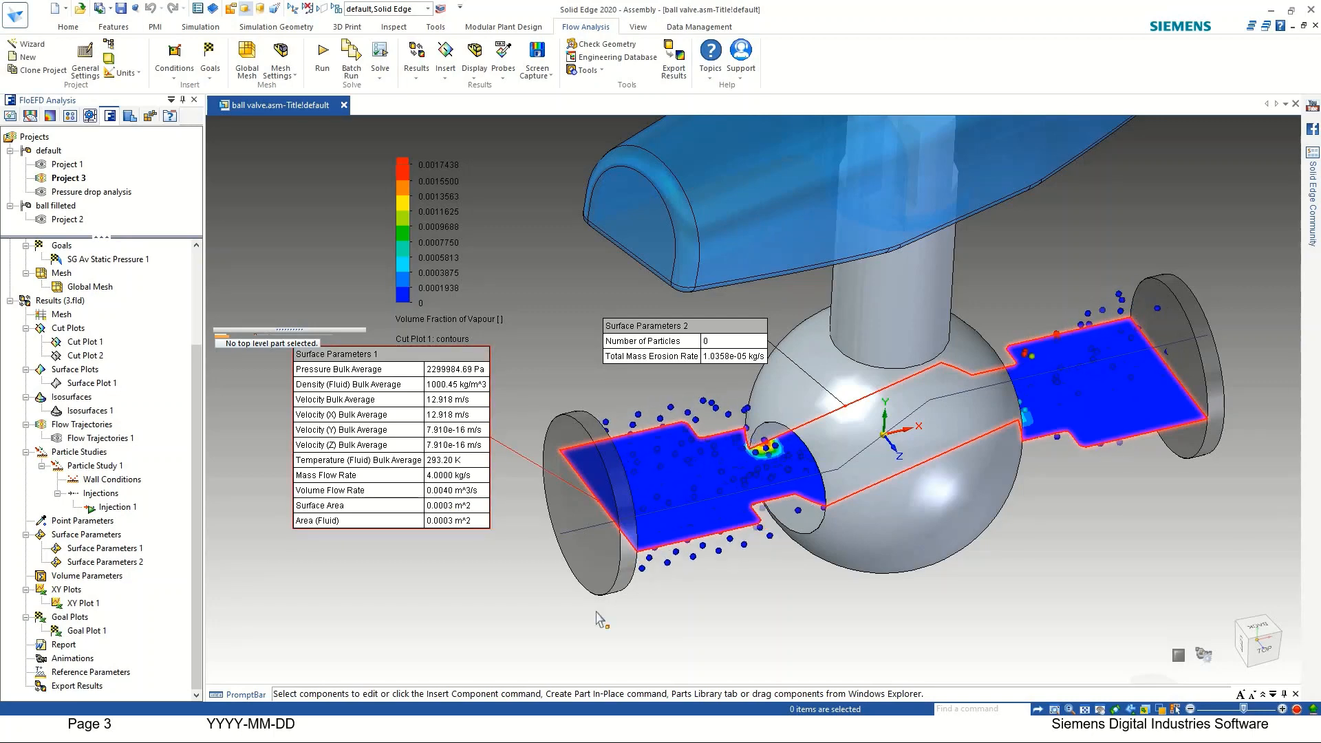
pyautogui.moveTo(583, 582); pyautogui.dragTo(572, 529, button='middle')
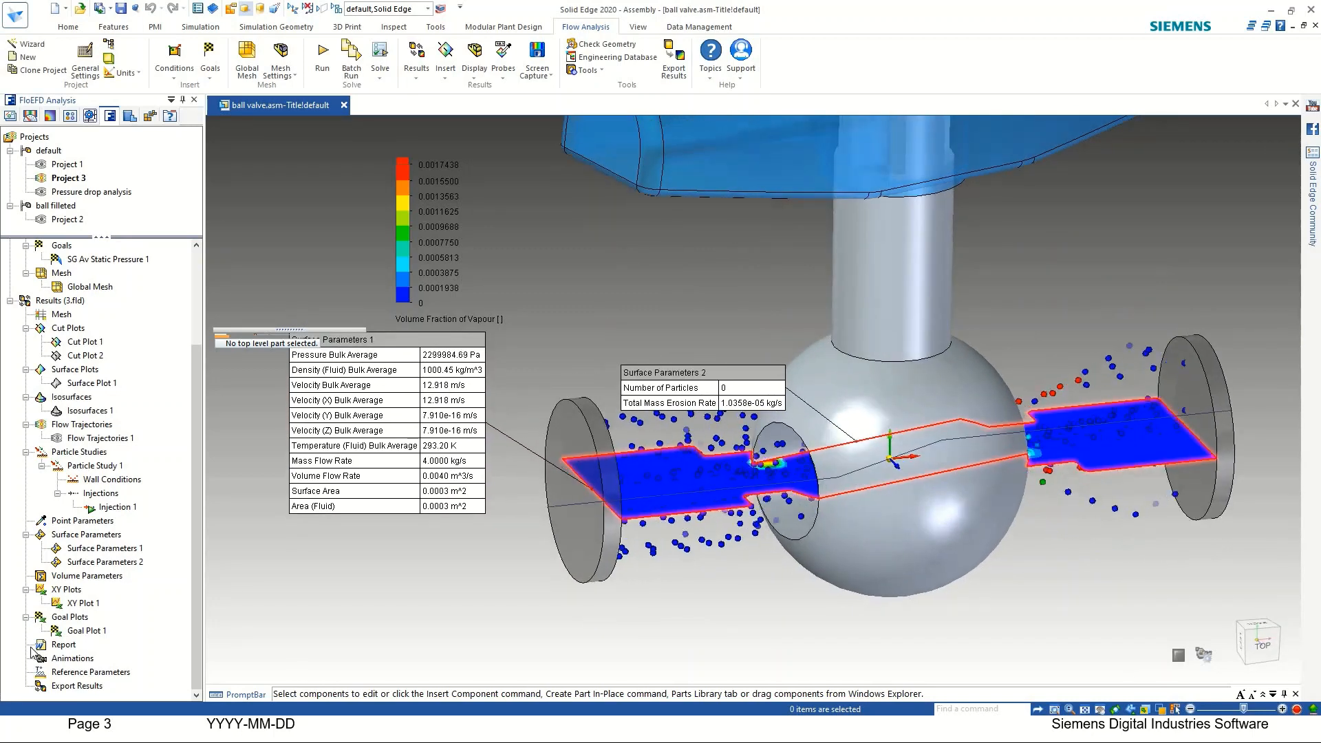
# Stop the particle animation of Injection 1.
pyautogui.click(114, 508)
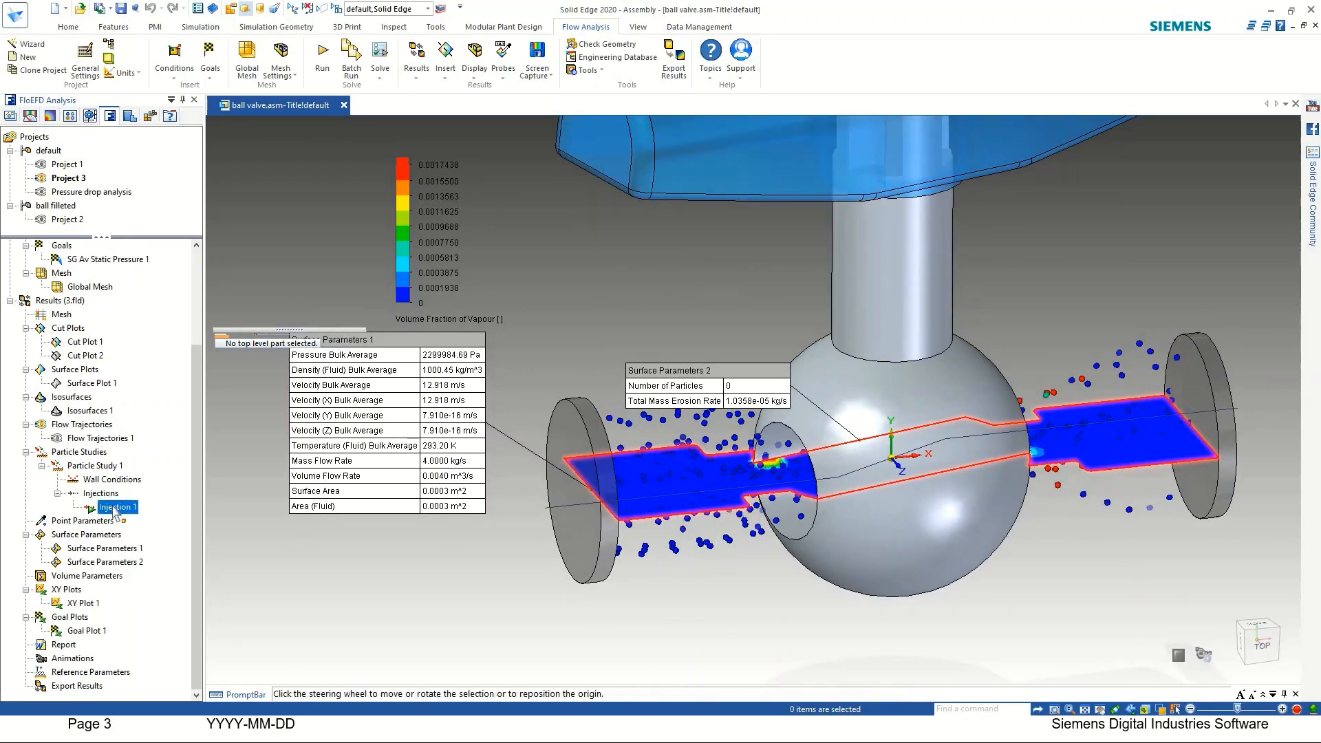
pyautogui.rightClick(114, 507)
pyautogui.click(128, 383)
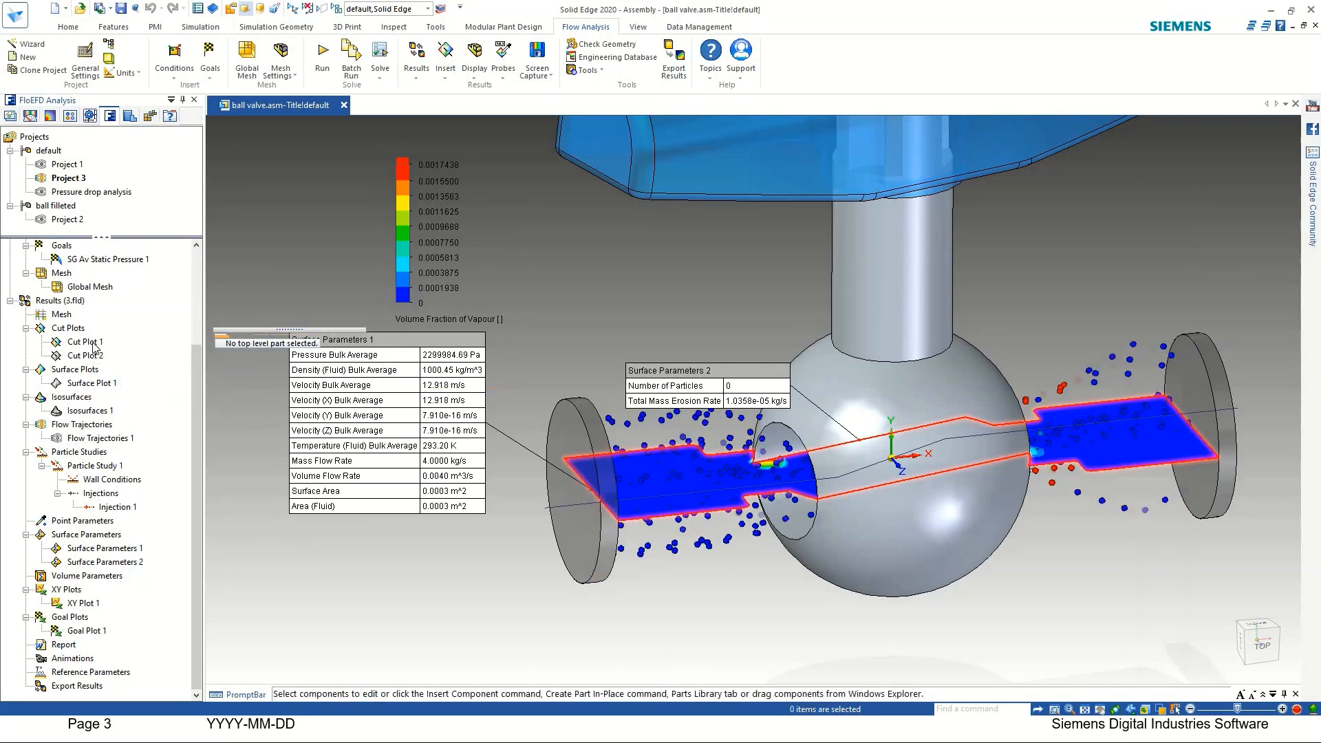
# Hide Cut Plot 1, the Injection 1 particles and the Surface Parameters 1 callout.
pyautogui.rightClick(95, 343)
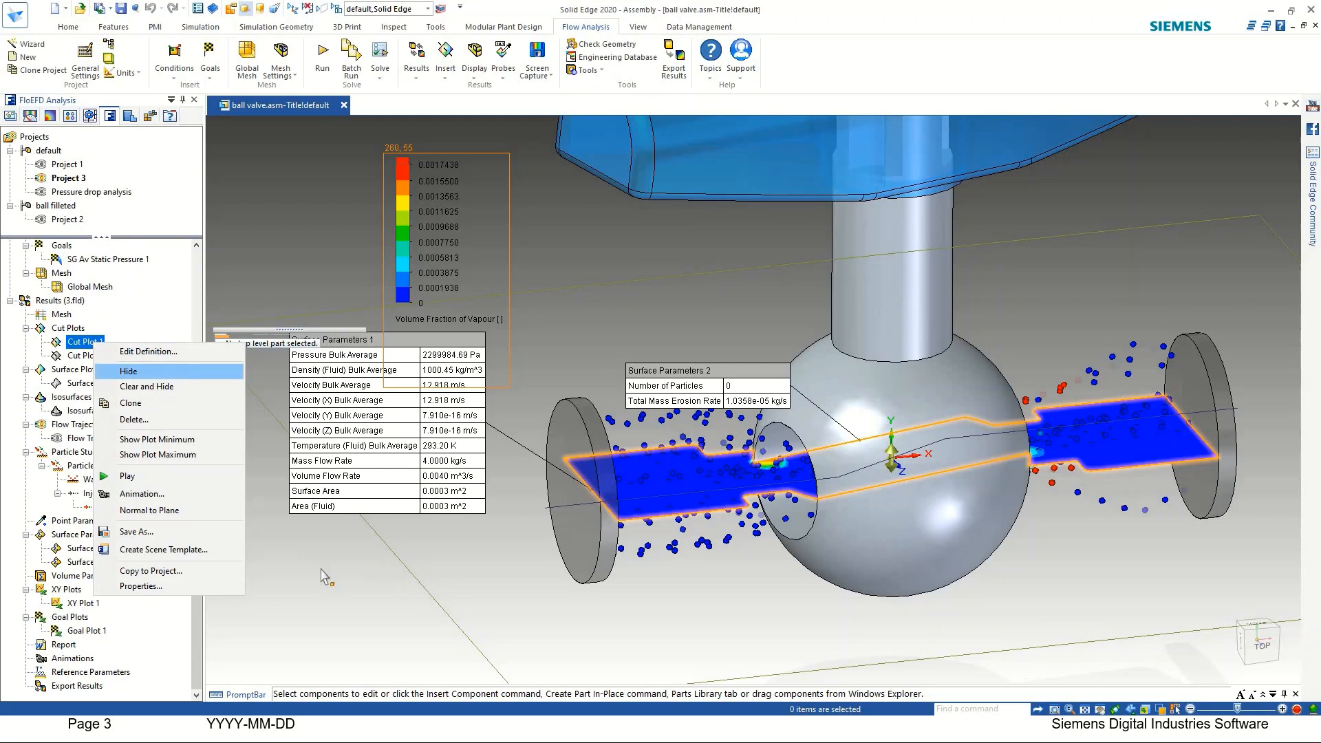
pyautogui.click(128, 372)
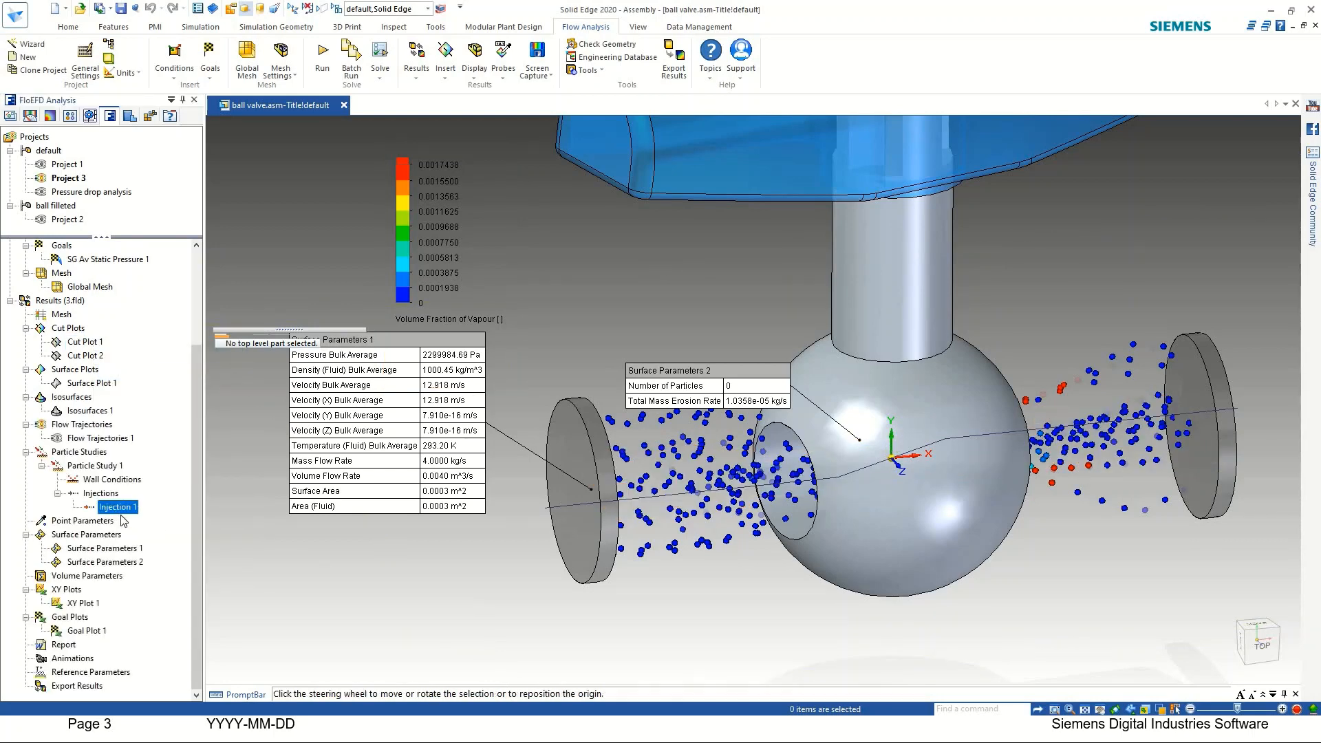
pyautogui.rightClick(110, 507)
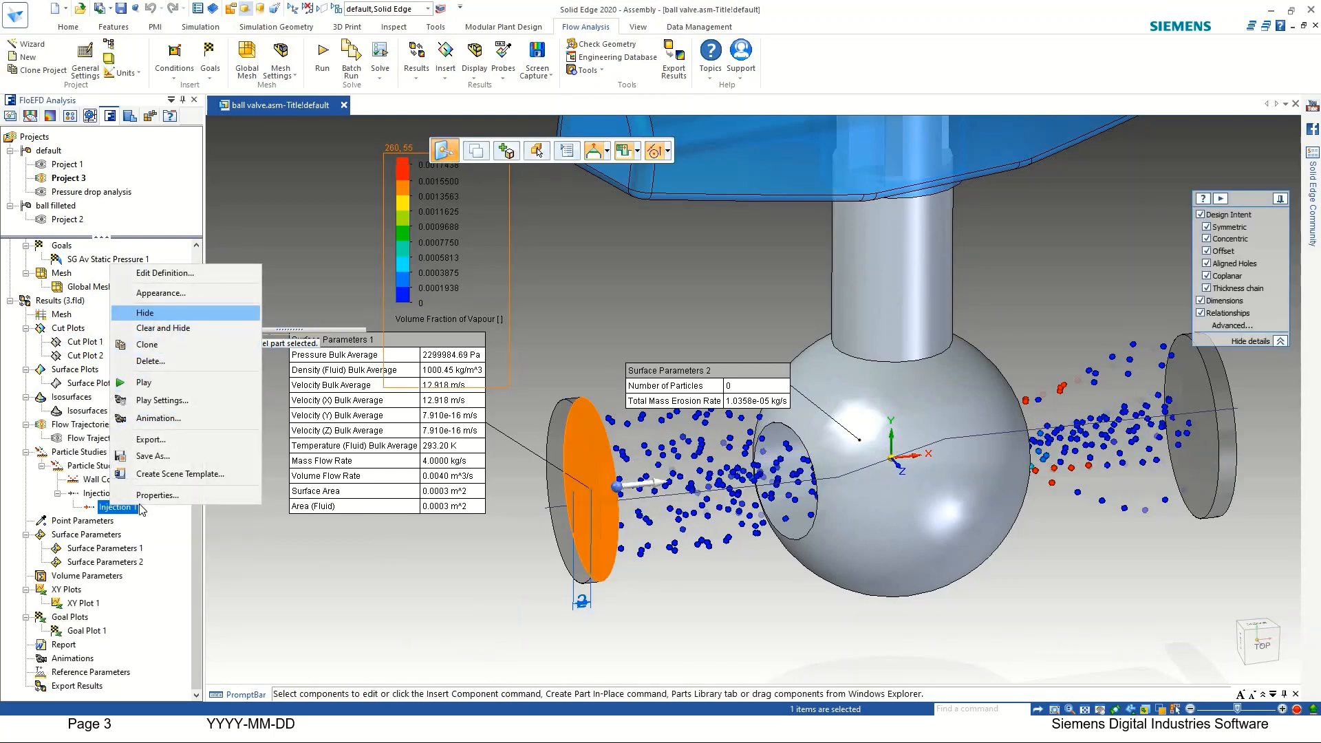
pyautogui.click(153, 313)
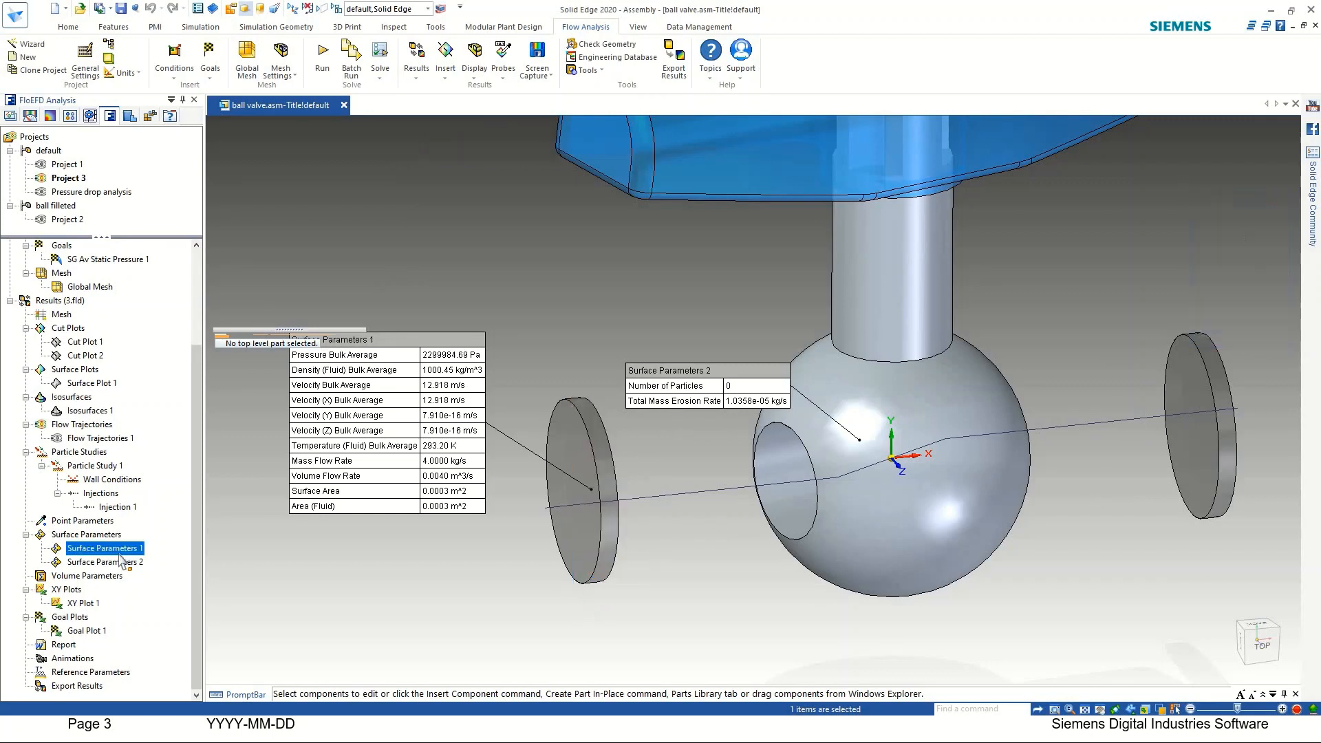
pyautogui.rightClick(121, 549)
pyautogui.click(153, 583)
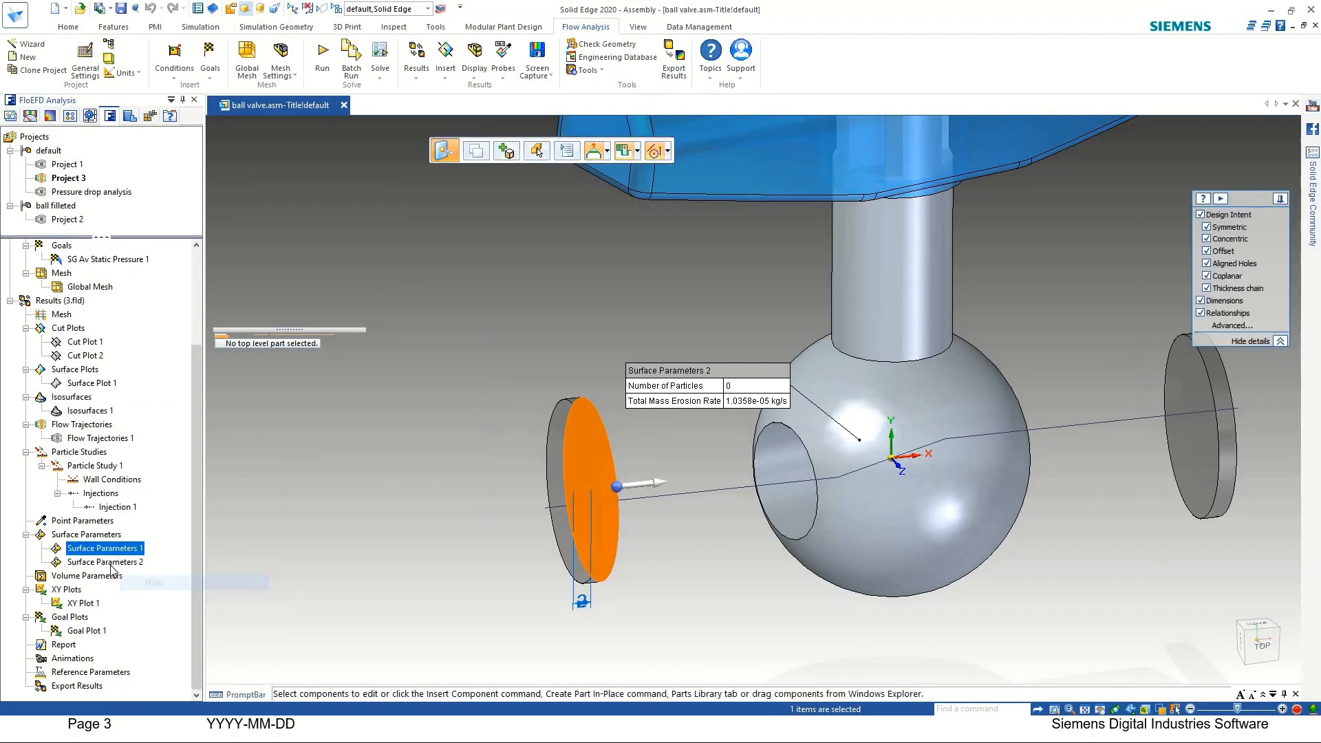
# Hide the Surface Parameters 2 callout on the ball bore.
pyautogui.rightClick(112, 564)
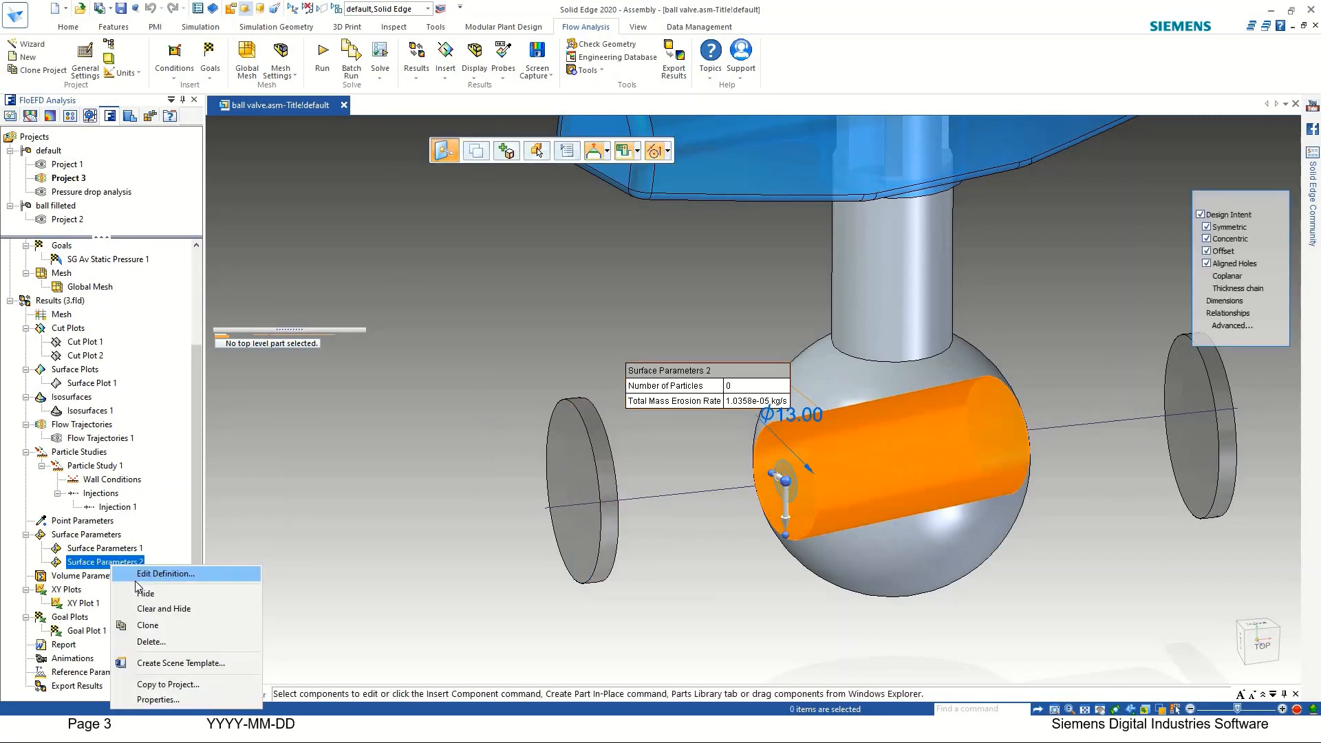
pyautogui.click(145, 593)
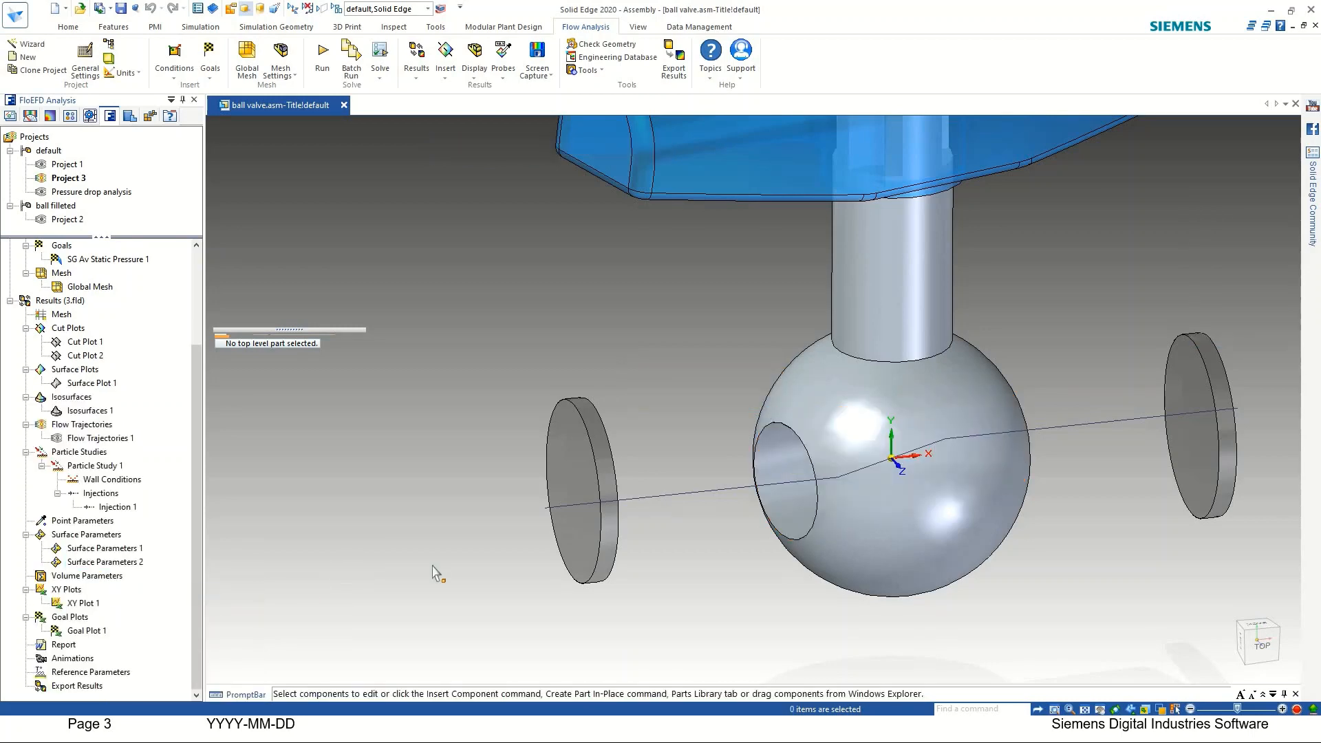
pyautogui.scroll(-4, 428, 572)
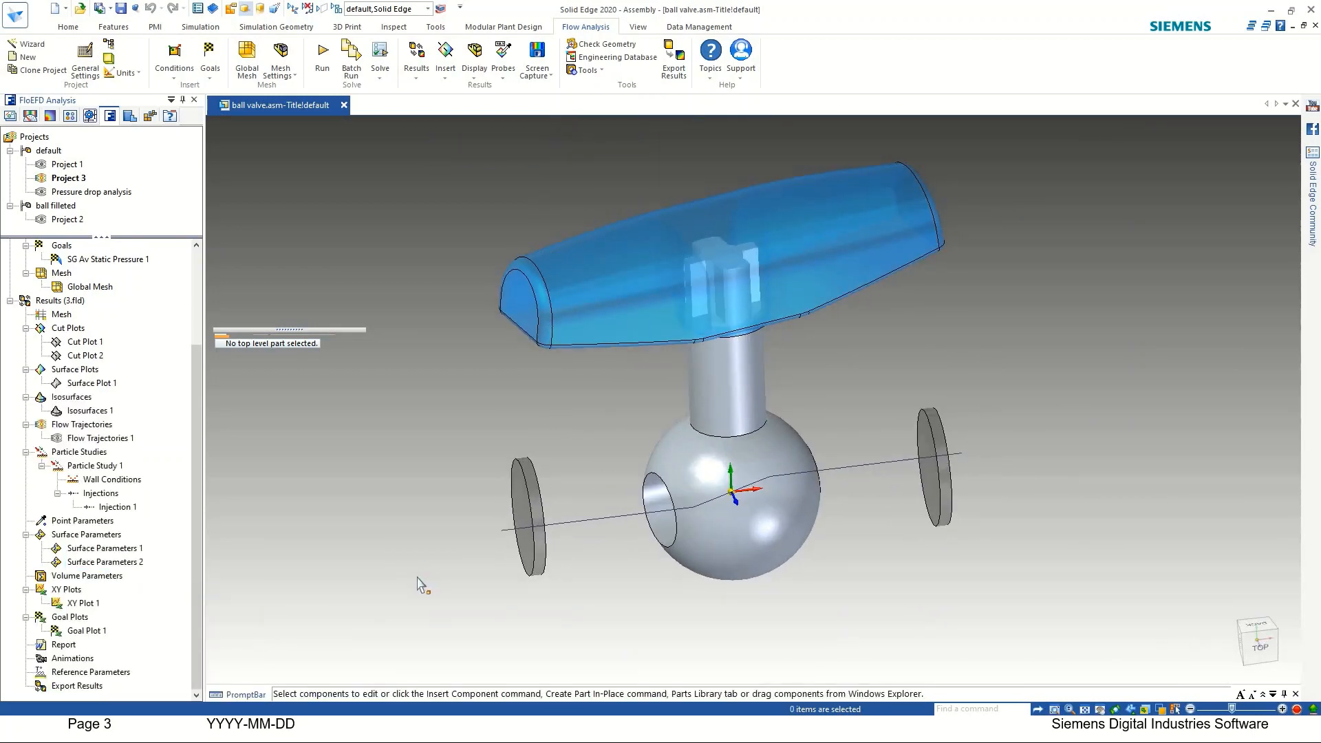
# Show XY Plot 1 beside the valve, open its definition and display its Pressure and Velocity charts along Sketch_1 in an enlarged chart pane.
pyautogui.rightClick(73, 603)
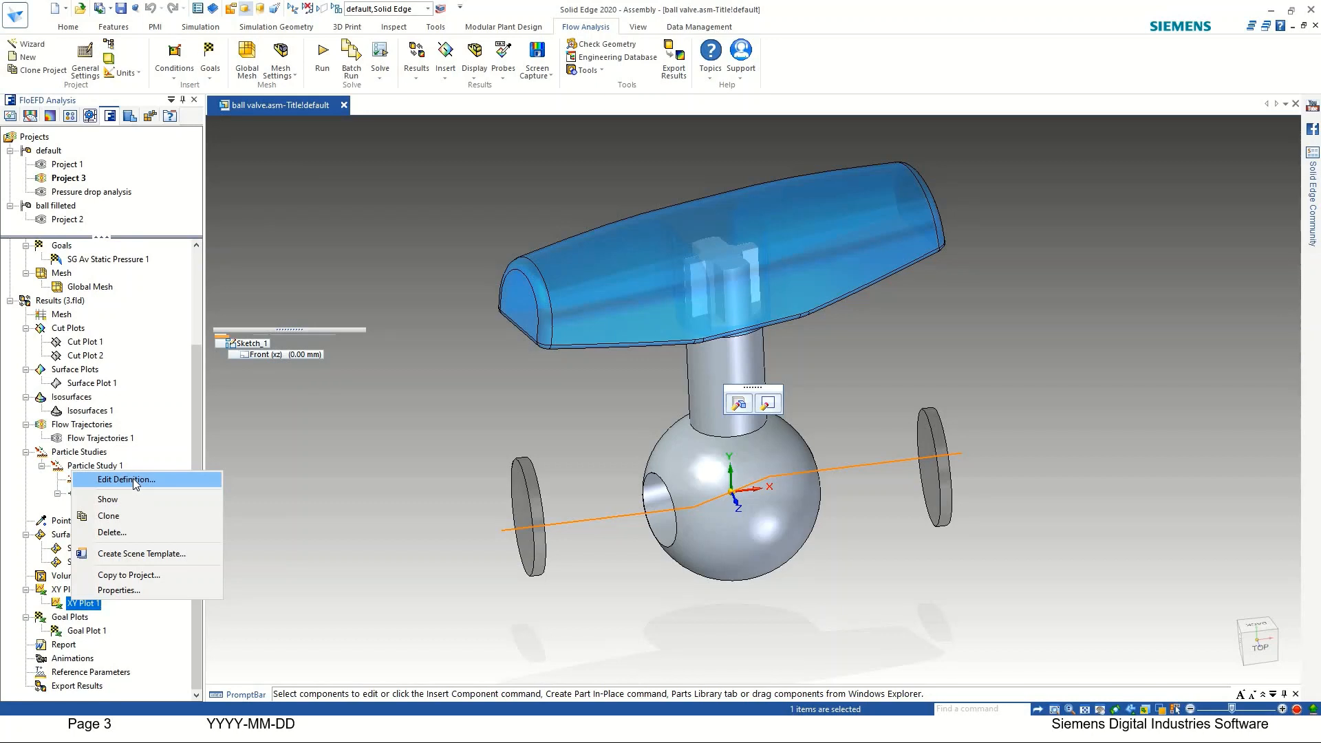
pyautogui.click(122, 499)
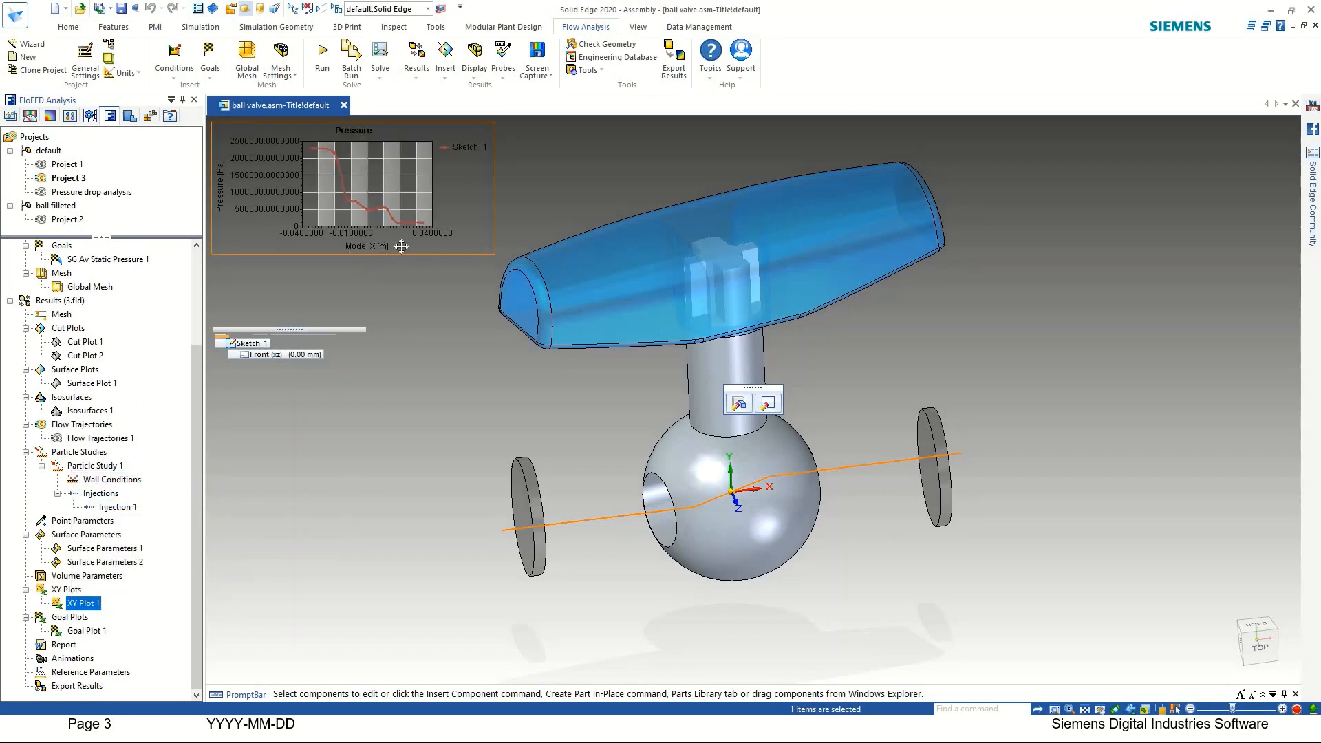
pyautogui.rightClick(79, 605)
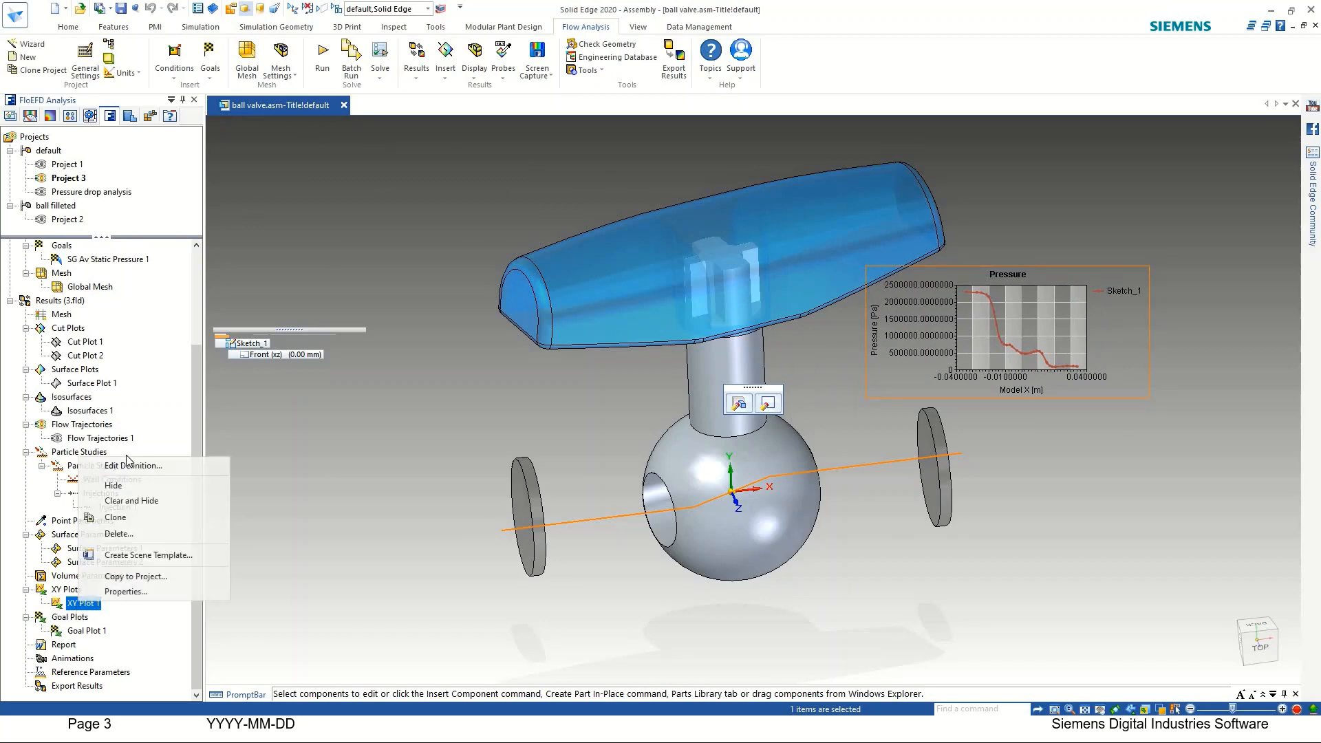
pyautogui.click(138, 464)
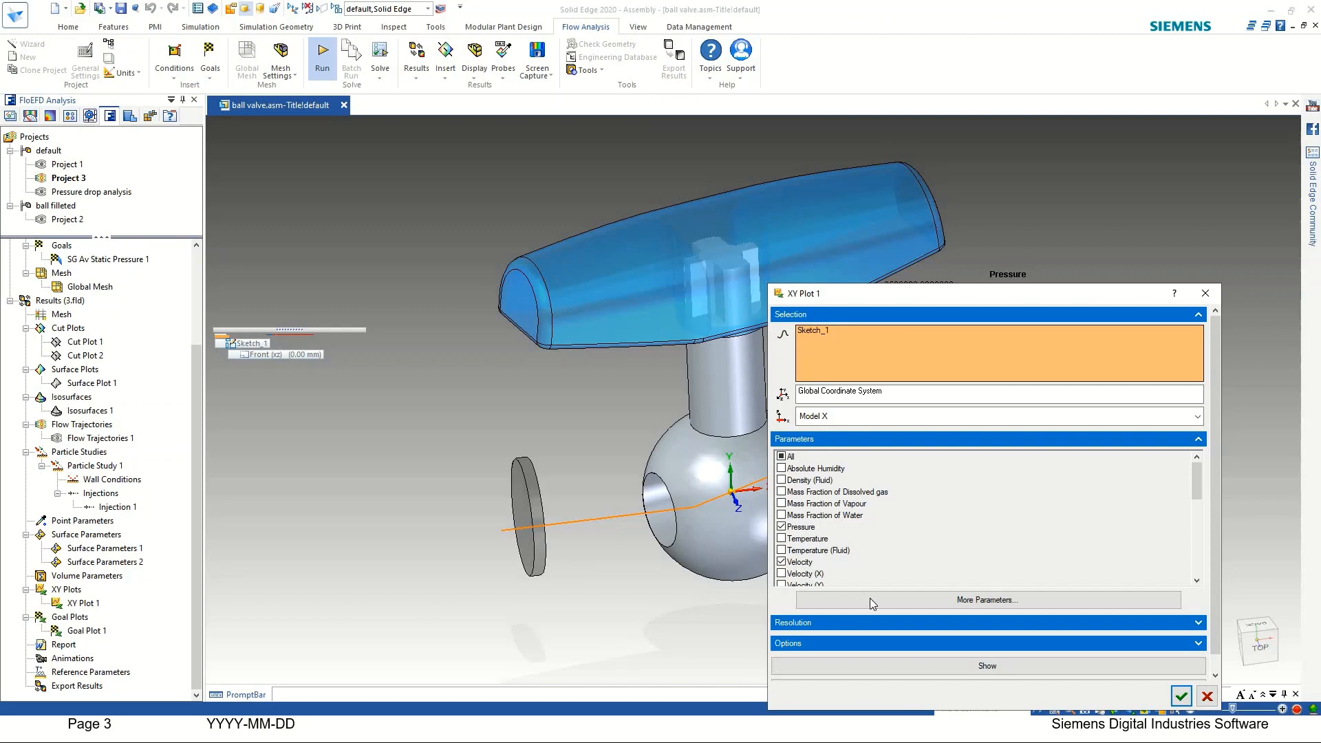
pyautogui.moveTo(915, 293); pyautogui.dragTo(645, 80)
pyautogui.click(703, 446)
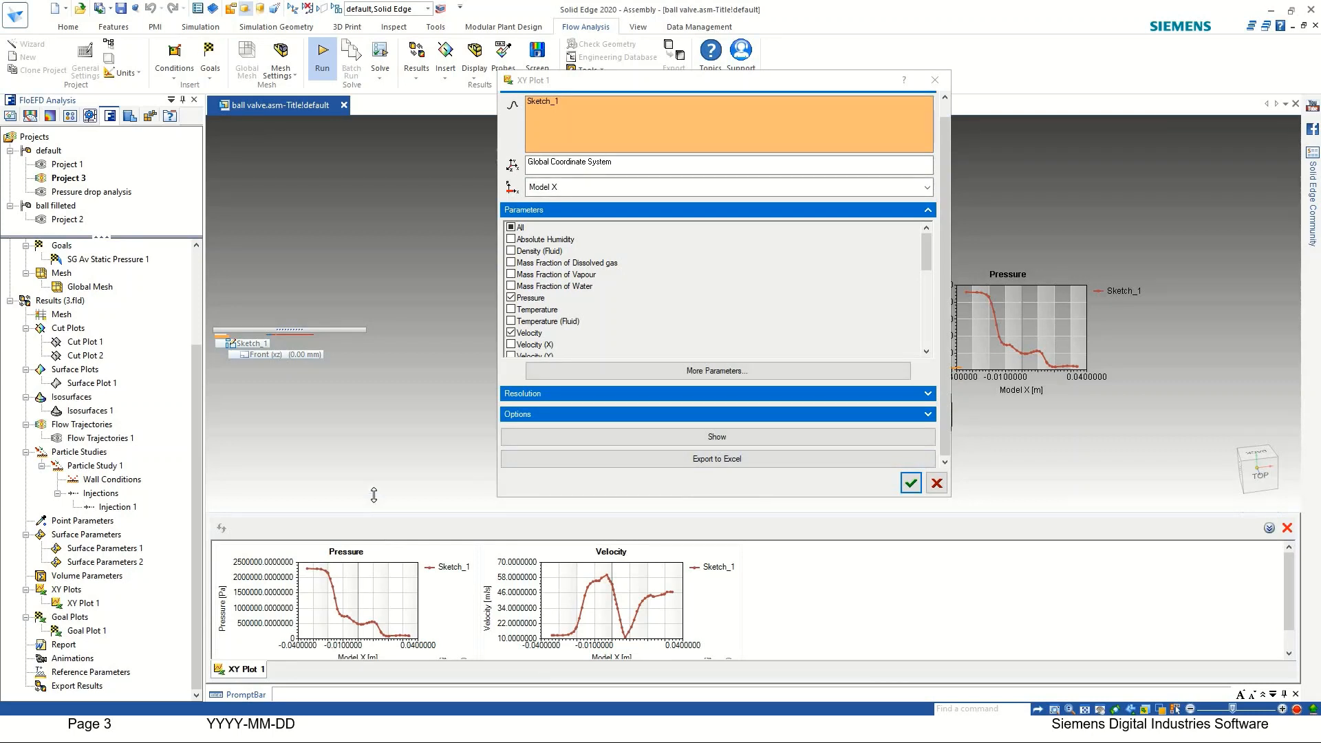
pyautogui.moveTo(373, 494); pyautogui.dragTo(365, 442)
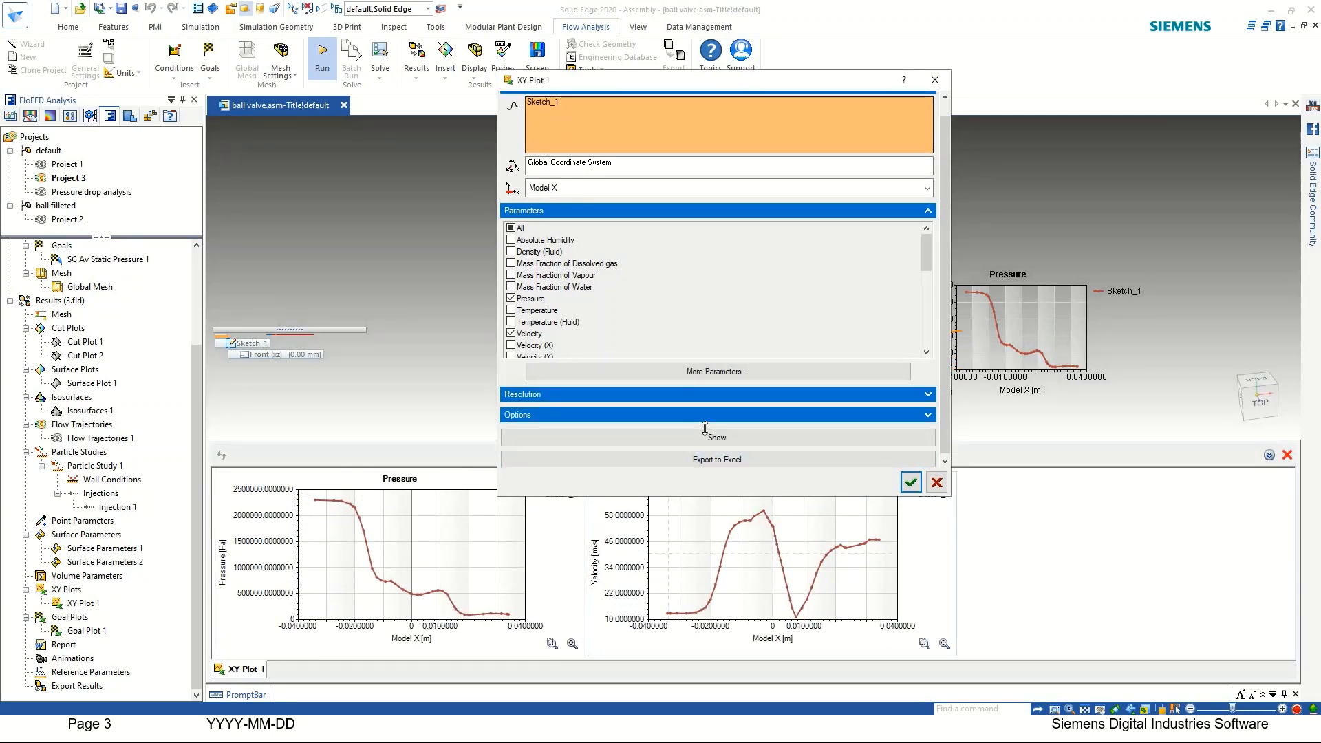
pyautogui.moveTo(704, 427); pyautogui.dragTo(676, 327)
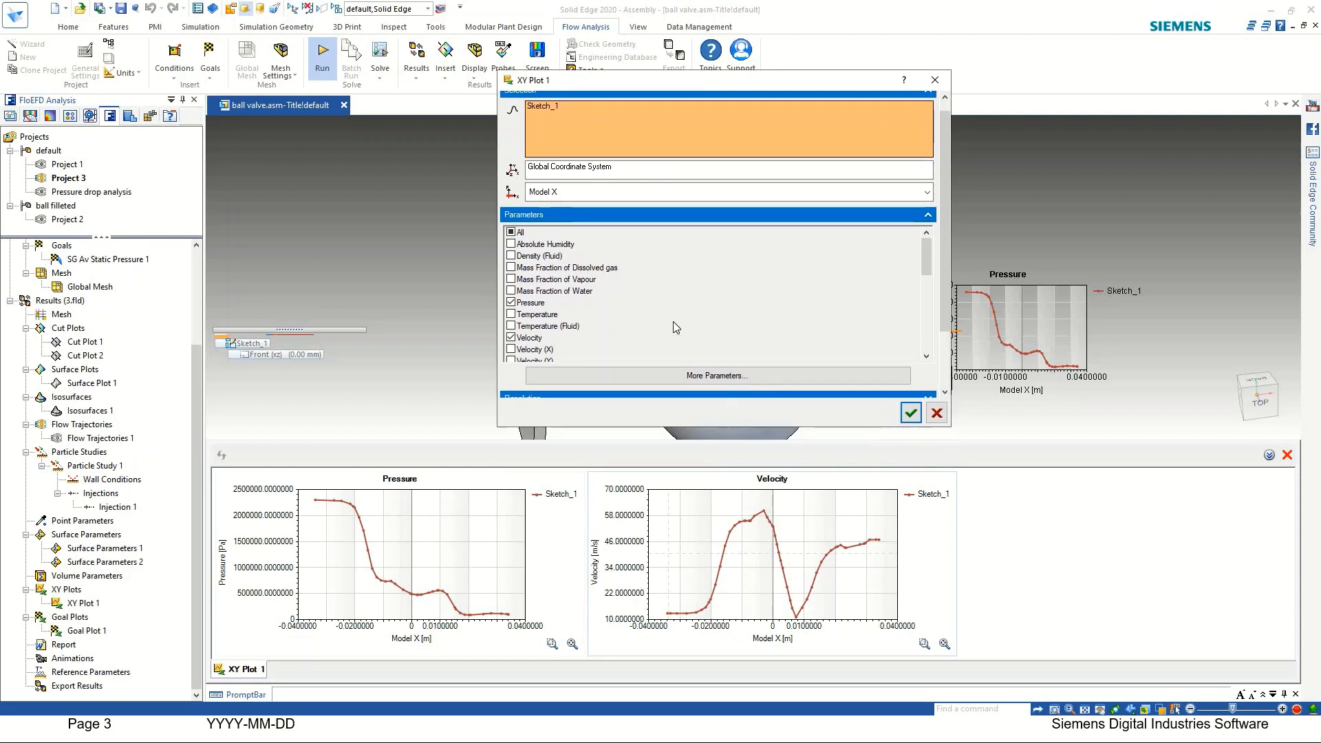
# Add Mass Fraction of Dissolved gas and Erosion Rate to the XY Plot 1 parameters and show the charts.
pyautogui.click(509, 268)
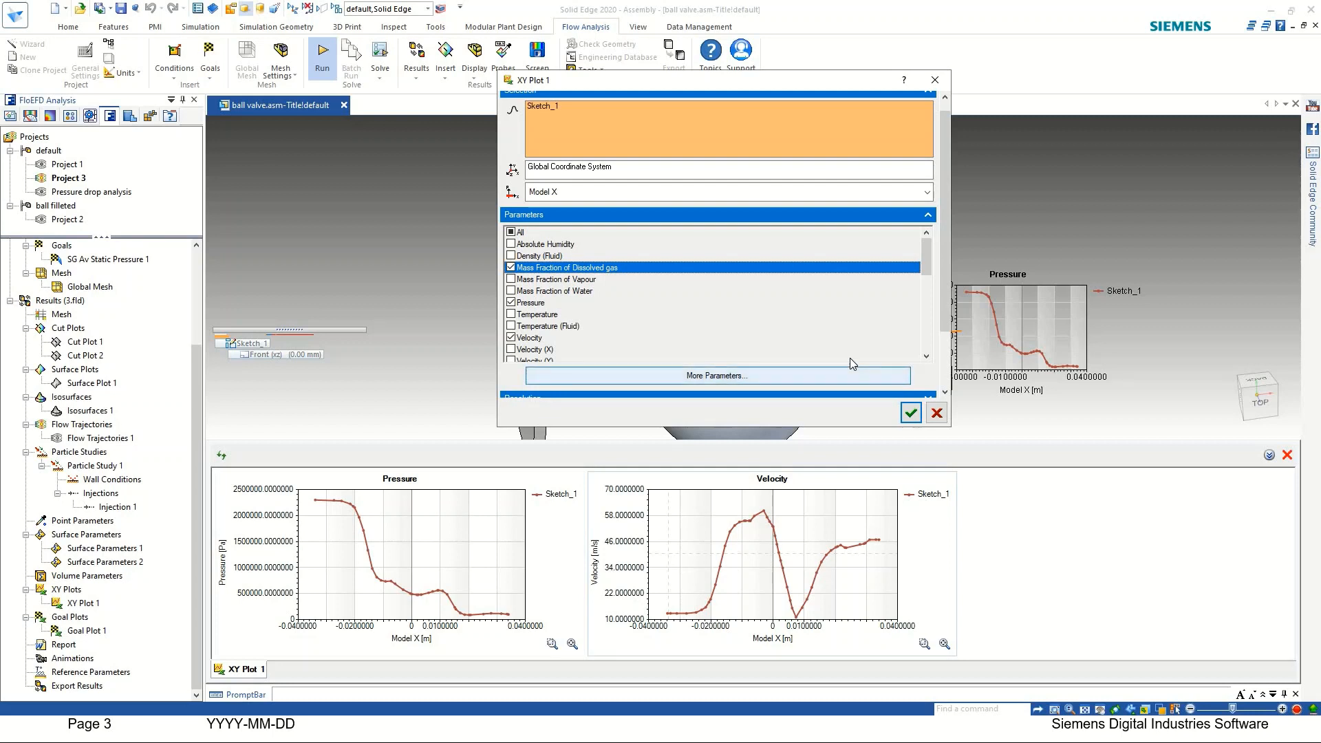
pyautogui.scroll(-10, 849, 358)
pyautogui.moveTo(942, 322); pyautogui.dragTo(946, 387)
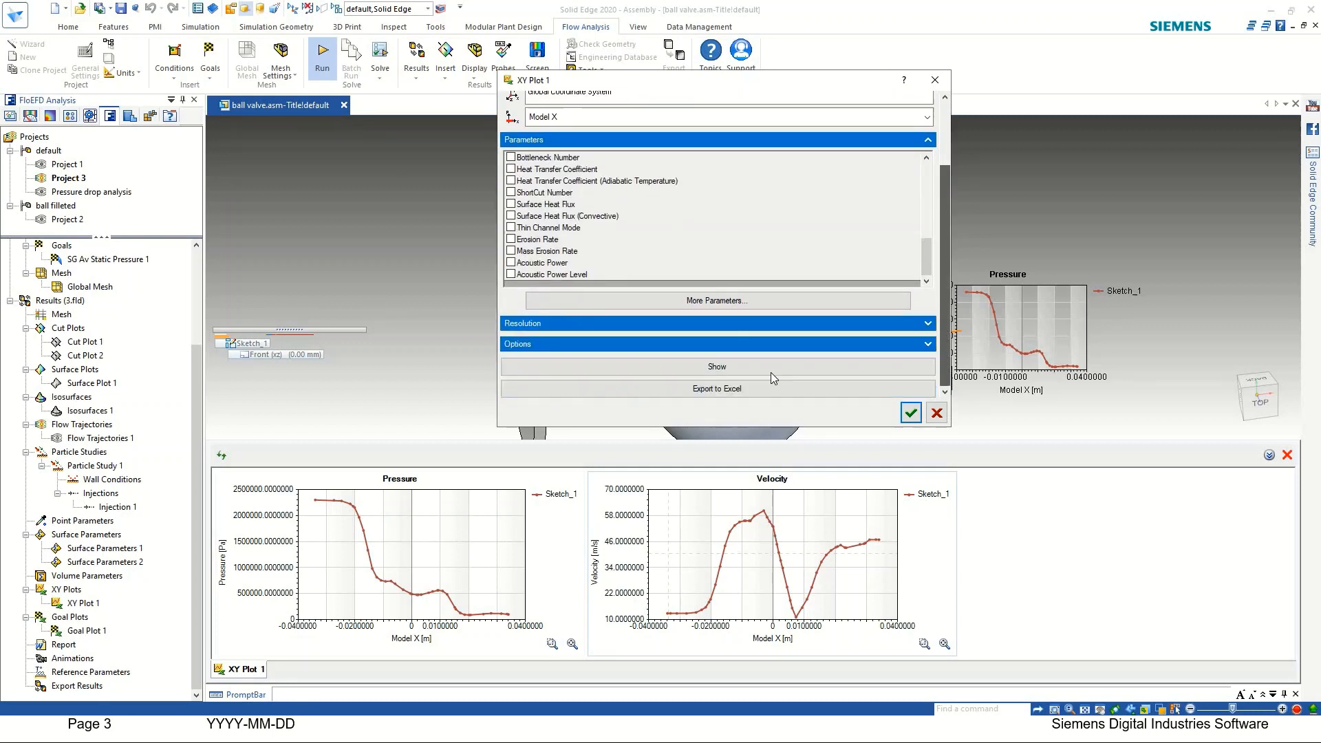
pyautogui.click(565, 387)
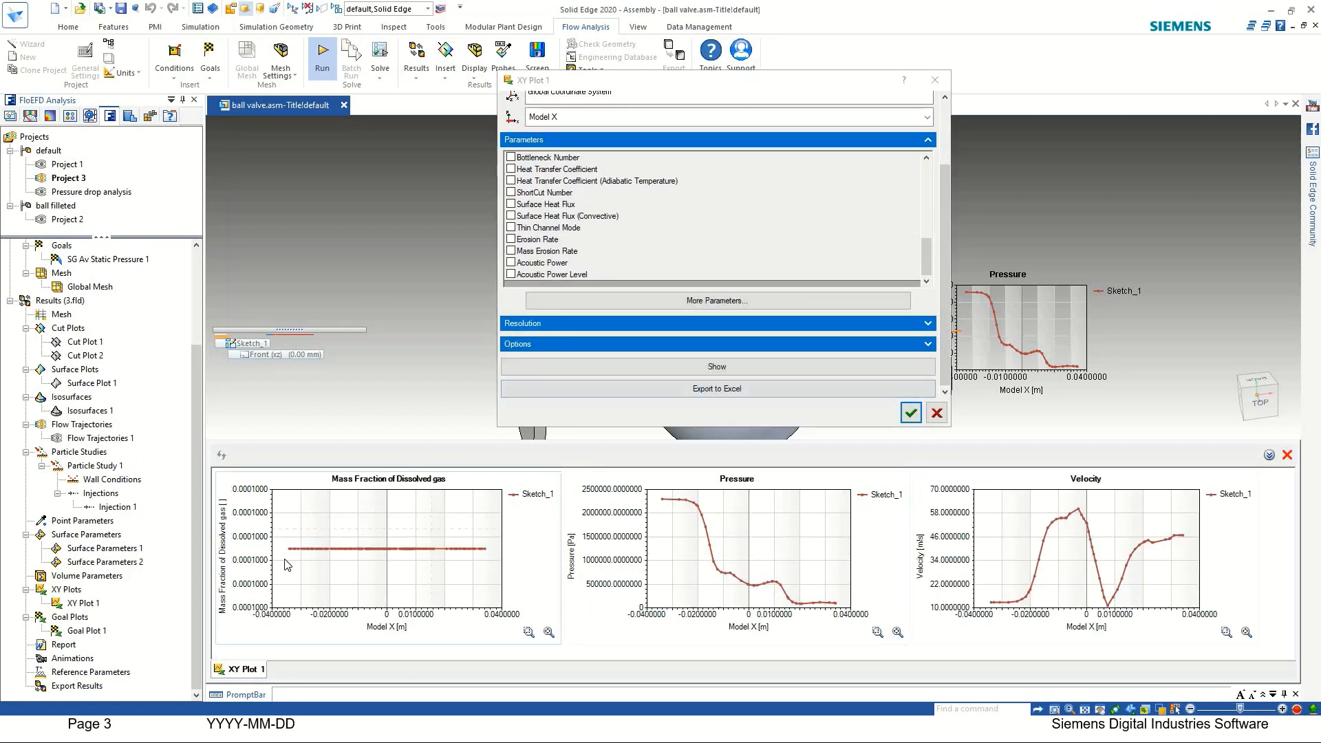
pyautogui.click(511, 238)
pyautogui.click(650, 368)
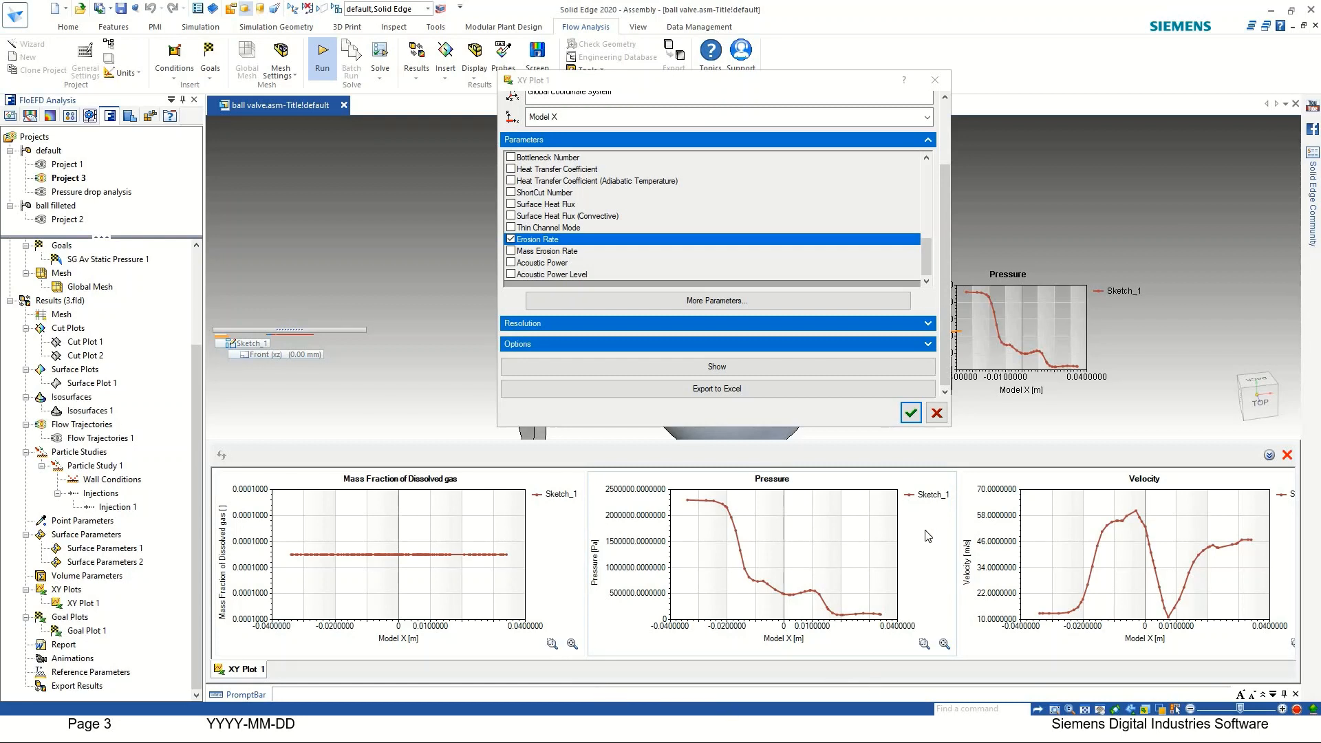
# Remove Pressure and Velocity from the XY Plot 1 parameters and show the remaining charts.
pyautogui.scroll(5, 550, 212)
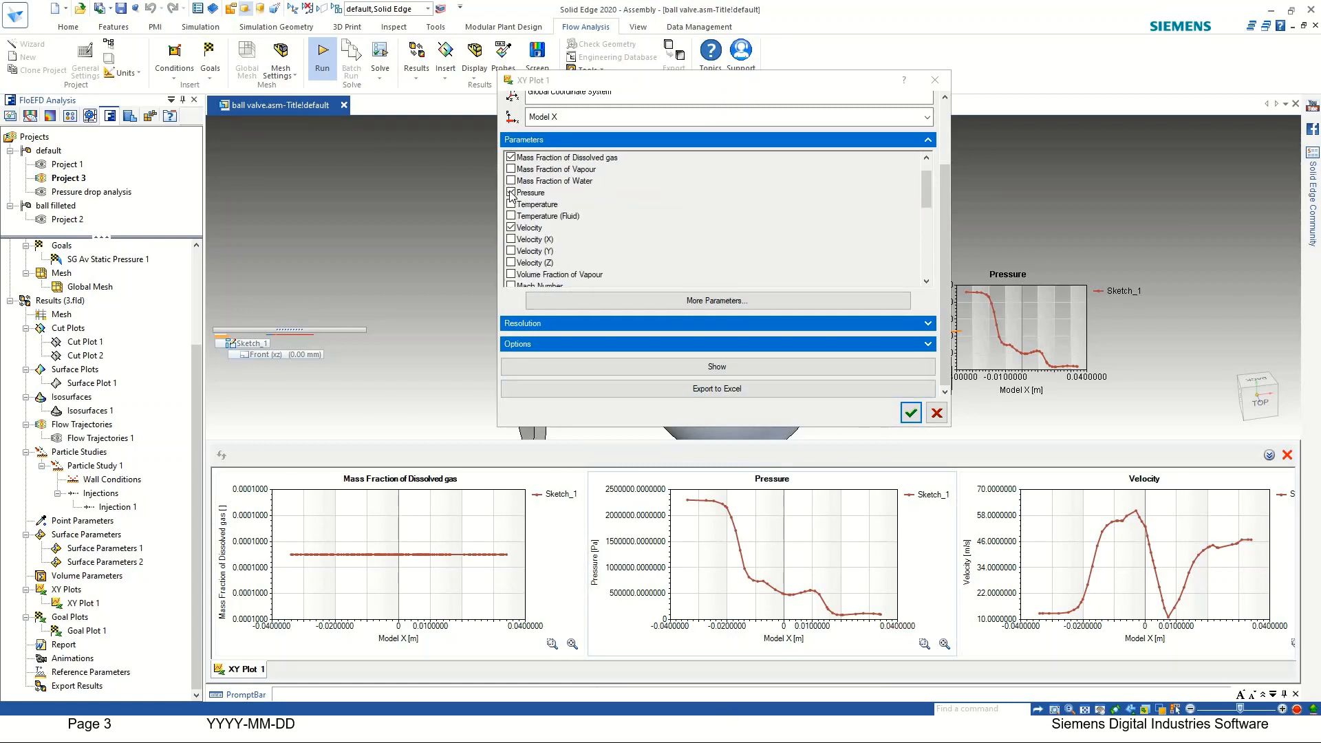
pyautogui.click(511, 192)
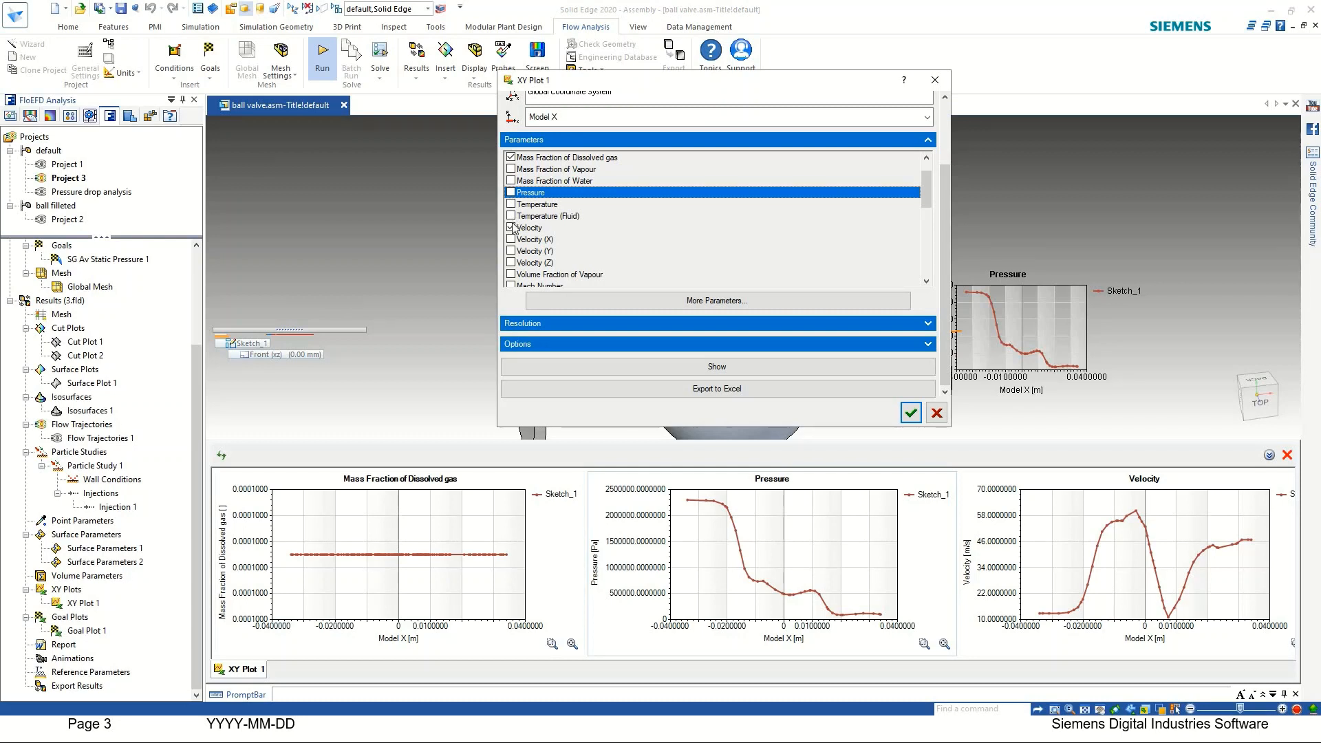
pyautogui.click(510, 227)
pyautogui.click(668, 372)
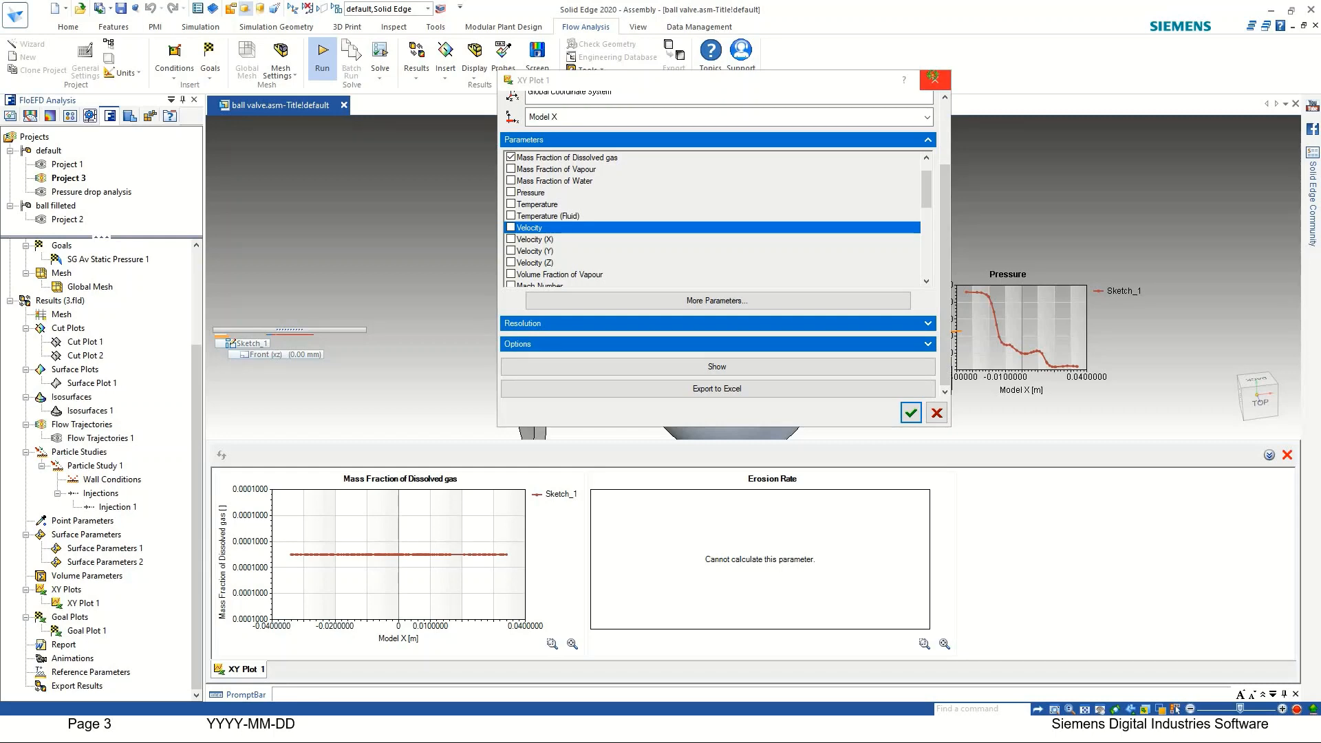
# Close the XY Plot 1 definition without applying the changes and hide its pressure chart from the model view.
pyautogui.click(934, 78)
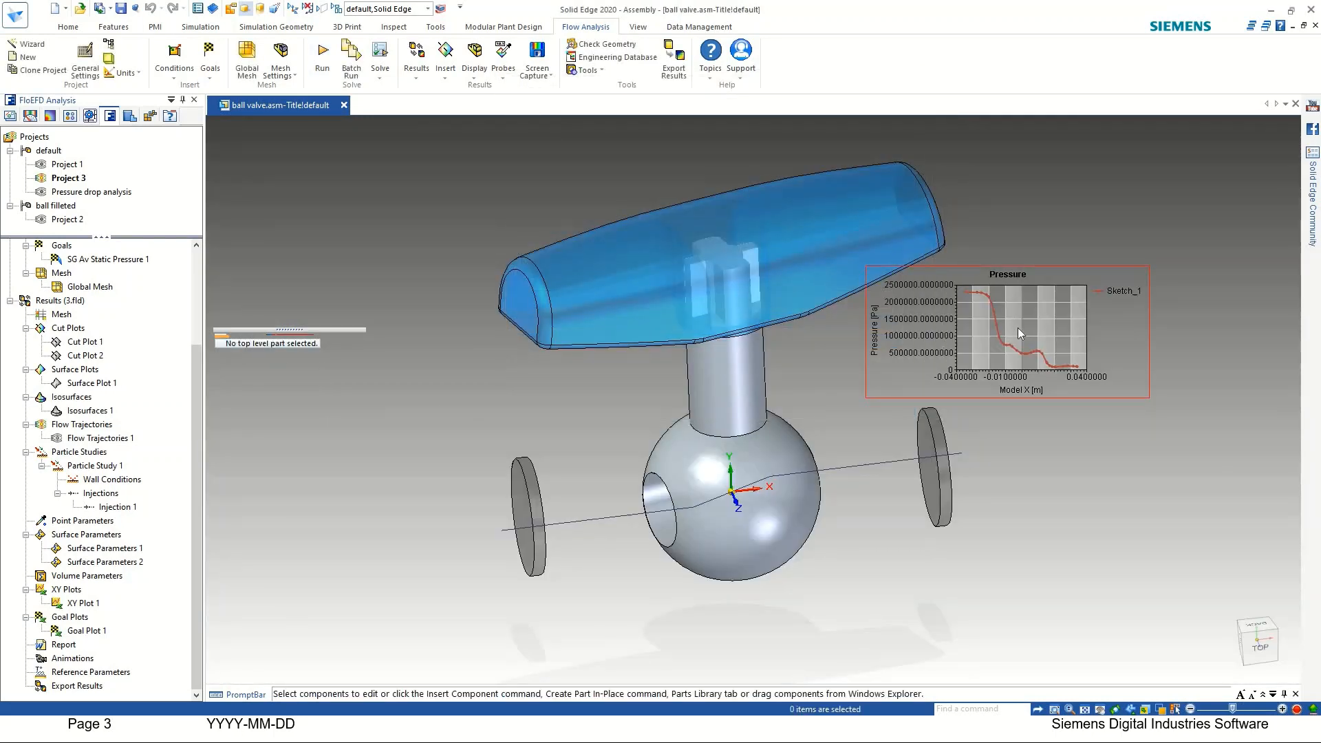
pyautogui.rightClick(1024, 396)
pyautogui.click(1073, 415)
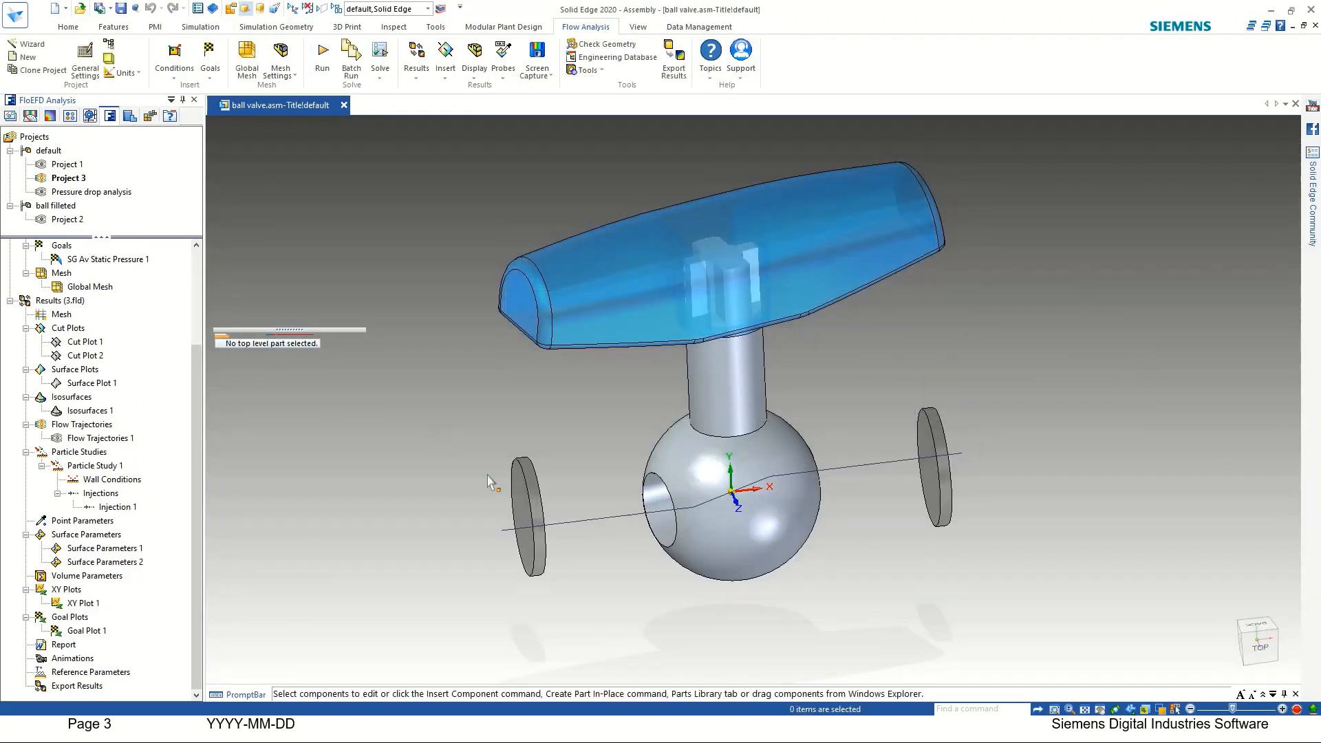
# Show Cut Plot 1 and switch its contour parameter to Acoustic Power.
pyautogui.scroll(-1, 762, 411)
pyautogui.scroll(1, 623, 414)
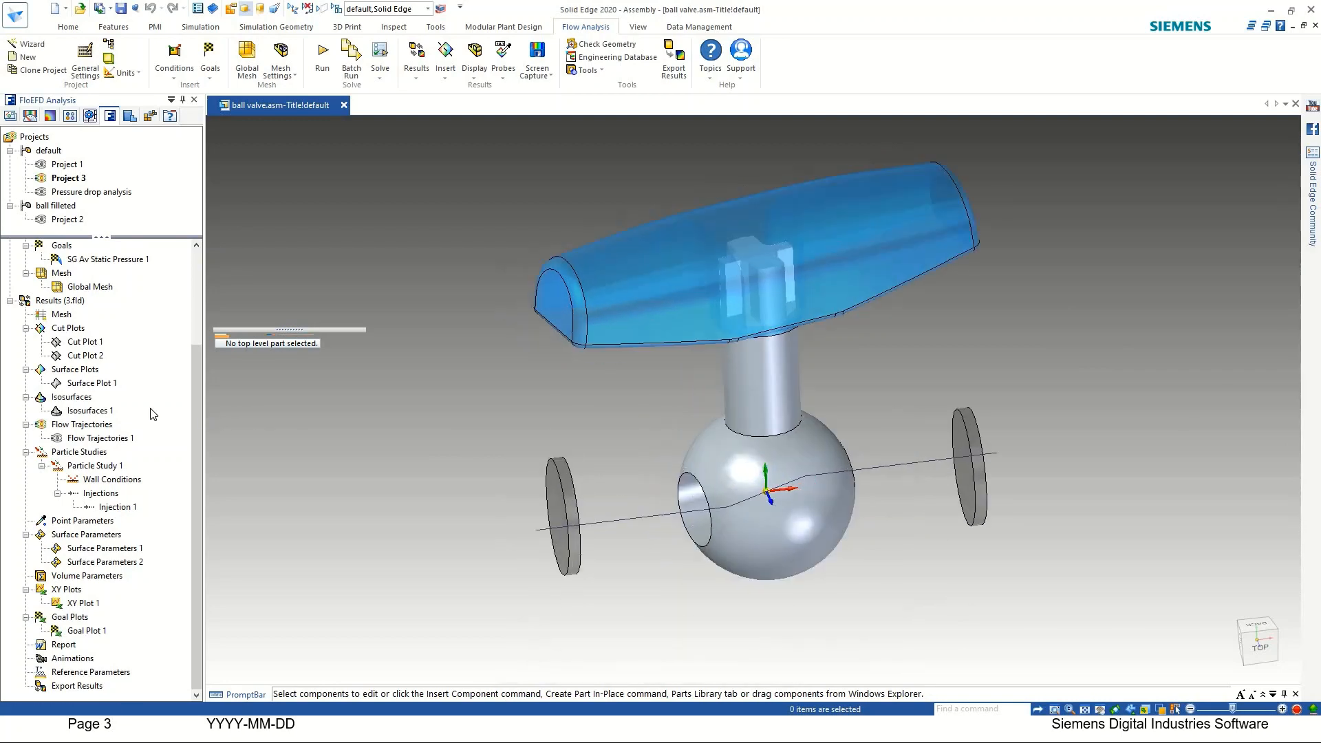
pyautogui.rightClick(74, 344)
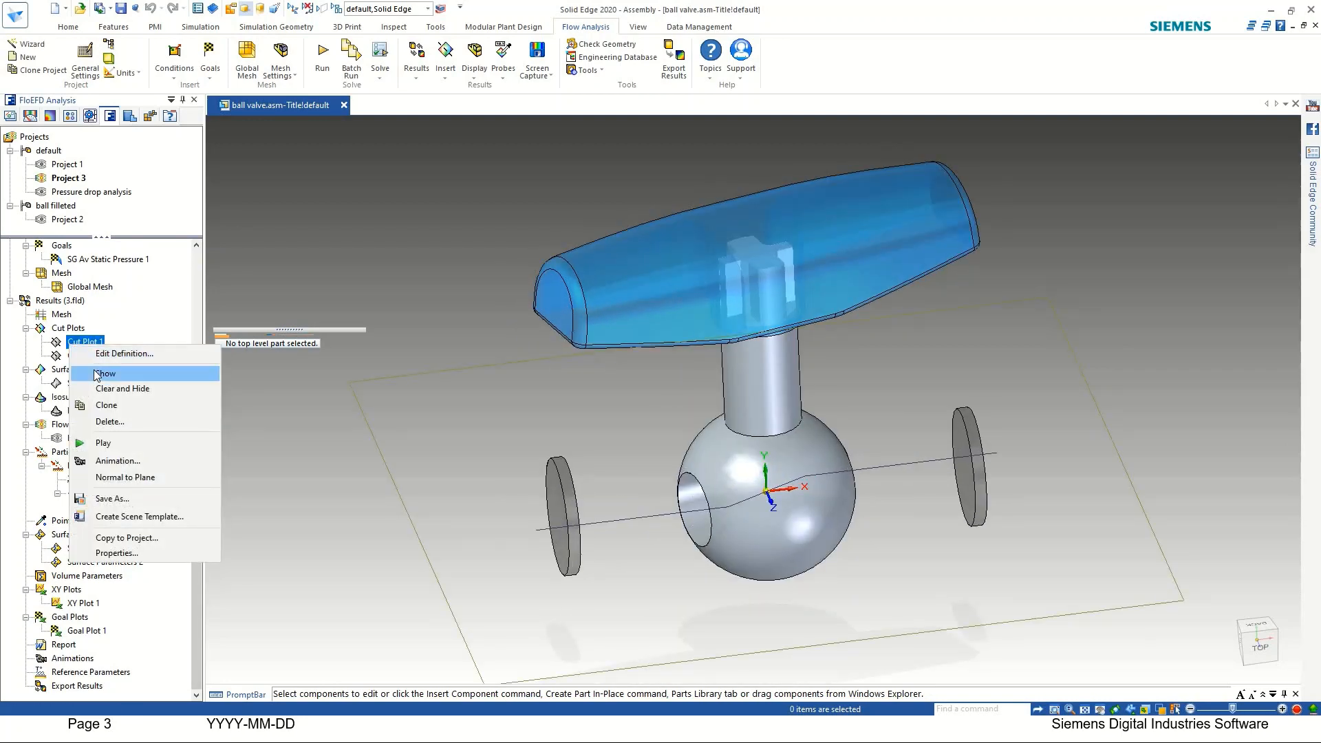
pyautogui.click(97, 375)
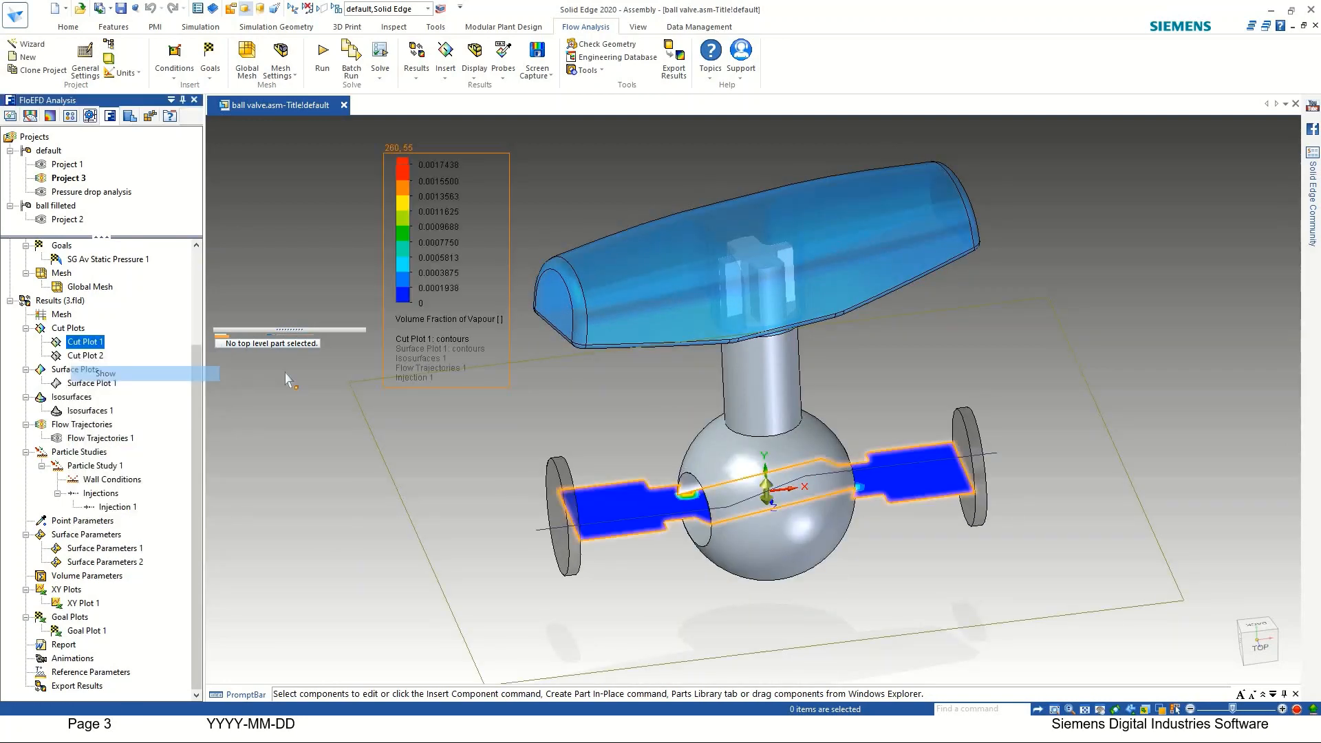
pyautogui.click(413, 321)
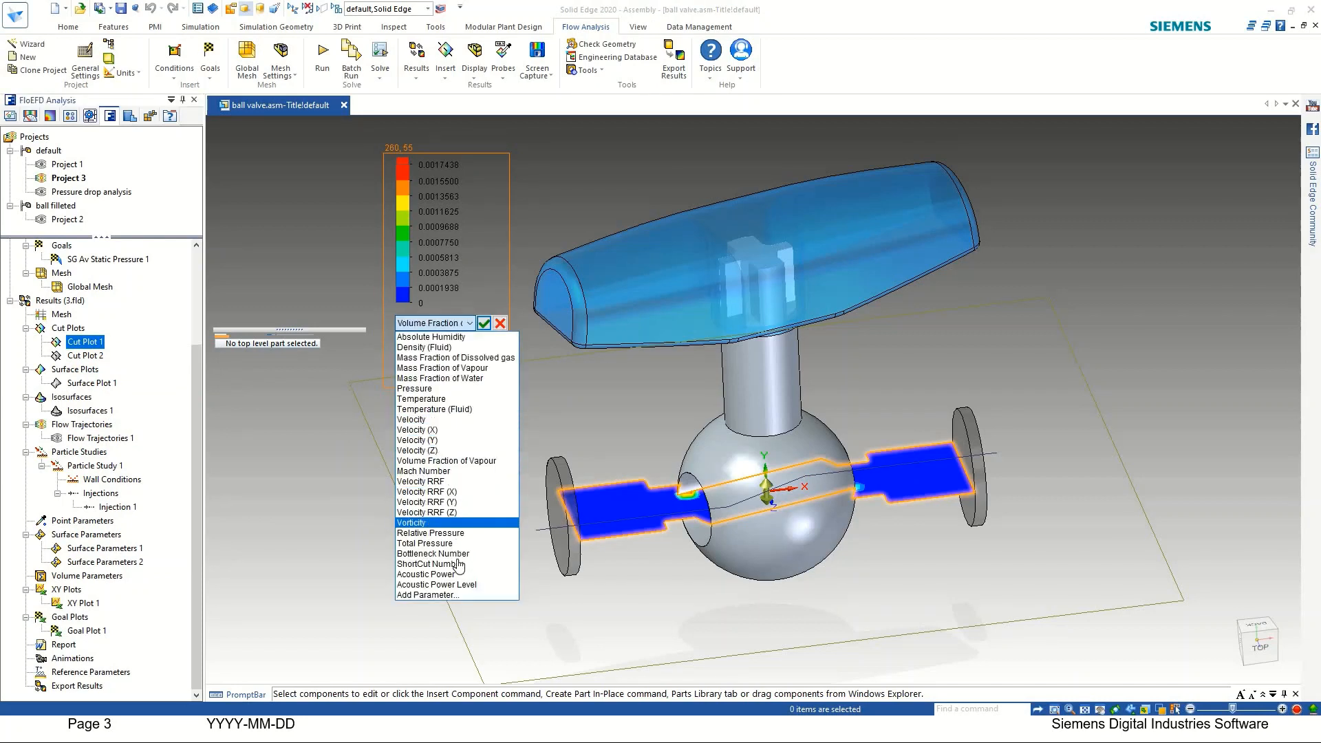
pyautogui.click(483, 324)
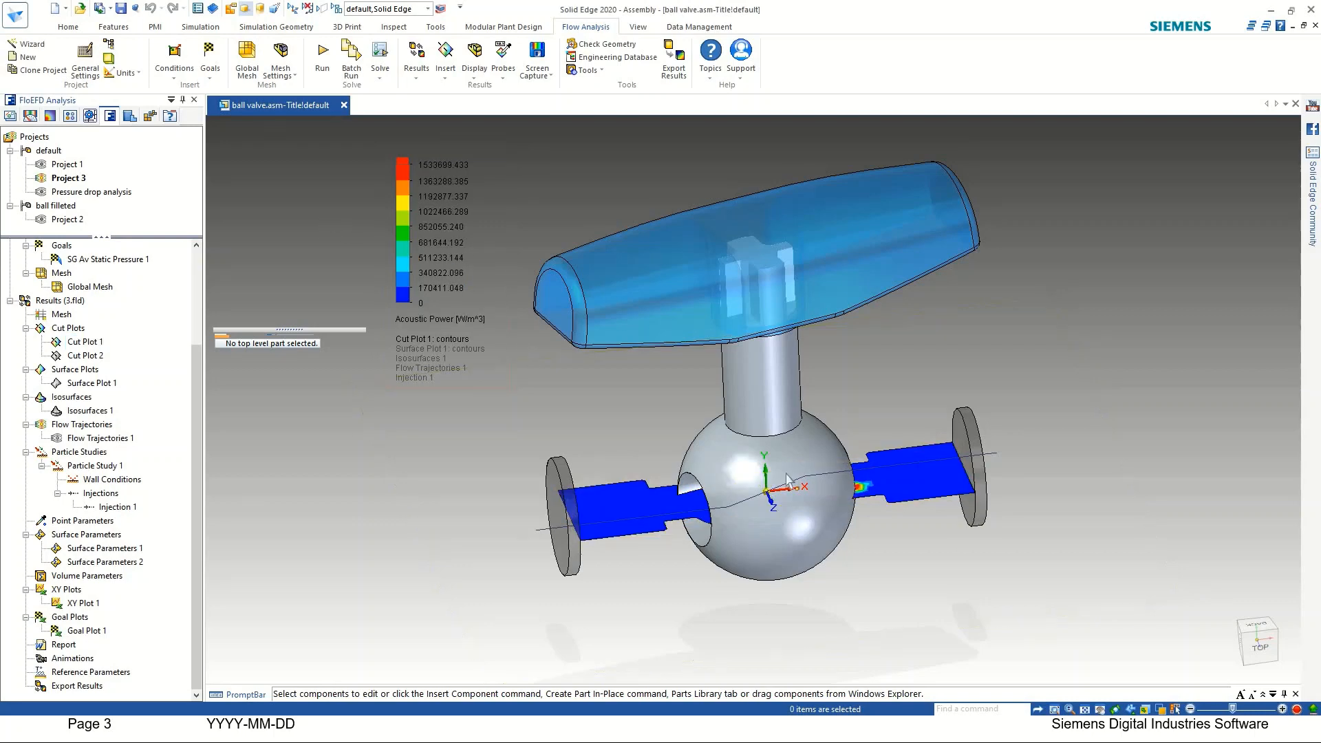
# Examine the Acoustic Power contours of Cut Plot 1 around the outlet edge of the ball bore.
pyautogui.scroll(2, 713, 435)
pyautogui.moveTo(716, 438); pyautogui.dragTo(855, 543, button='middle')
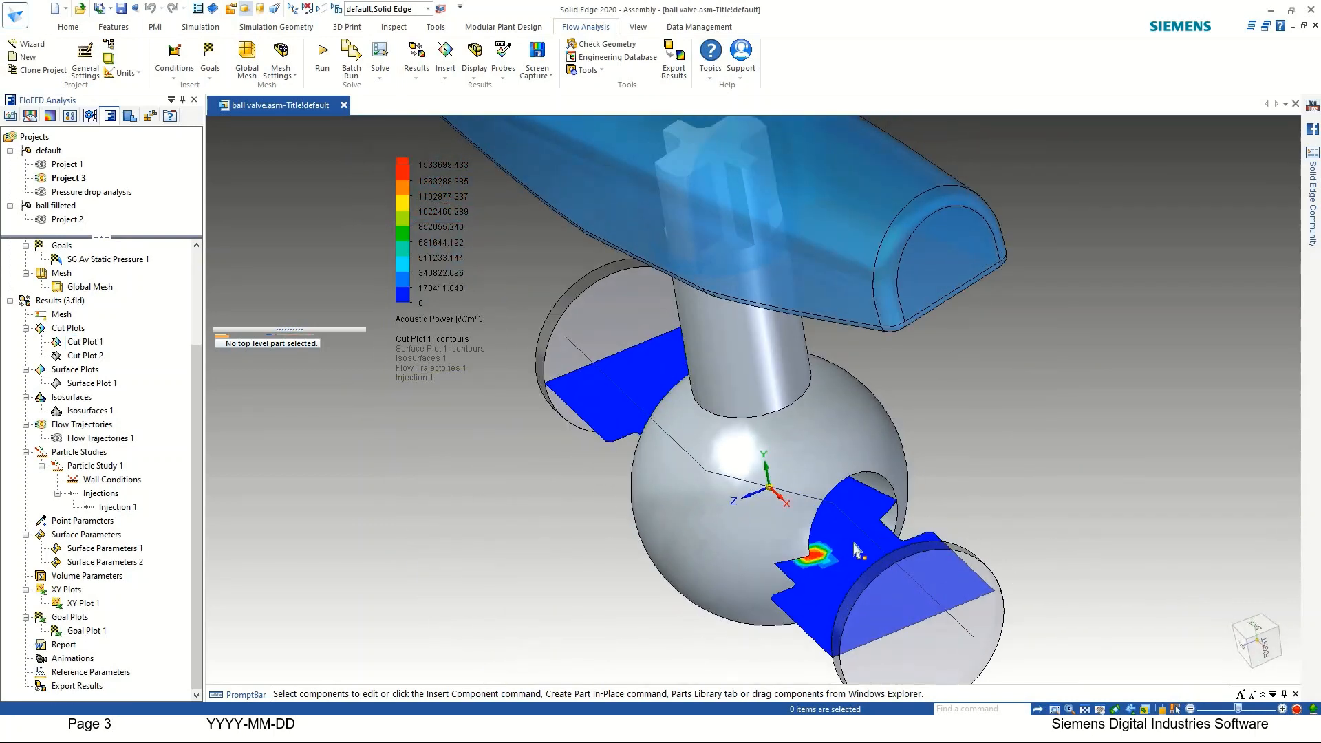
pyautogui.scroll(1, 794, 585)
pyautogui.scroll(2, 798, 589)
pyautogui.scroll(-2, 554, 640)
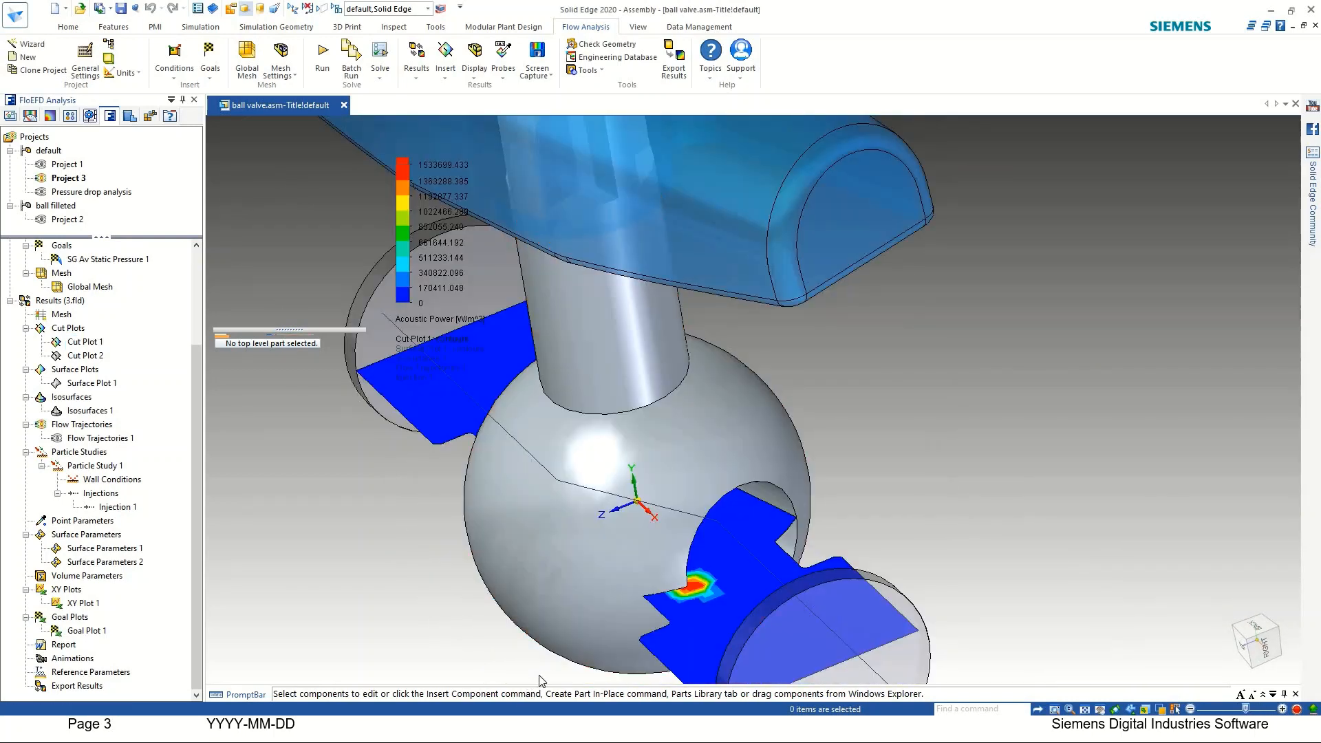
pyautogui.scroll(-2, 538, 670)
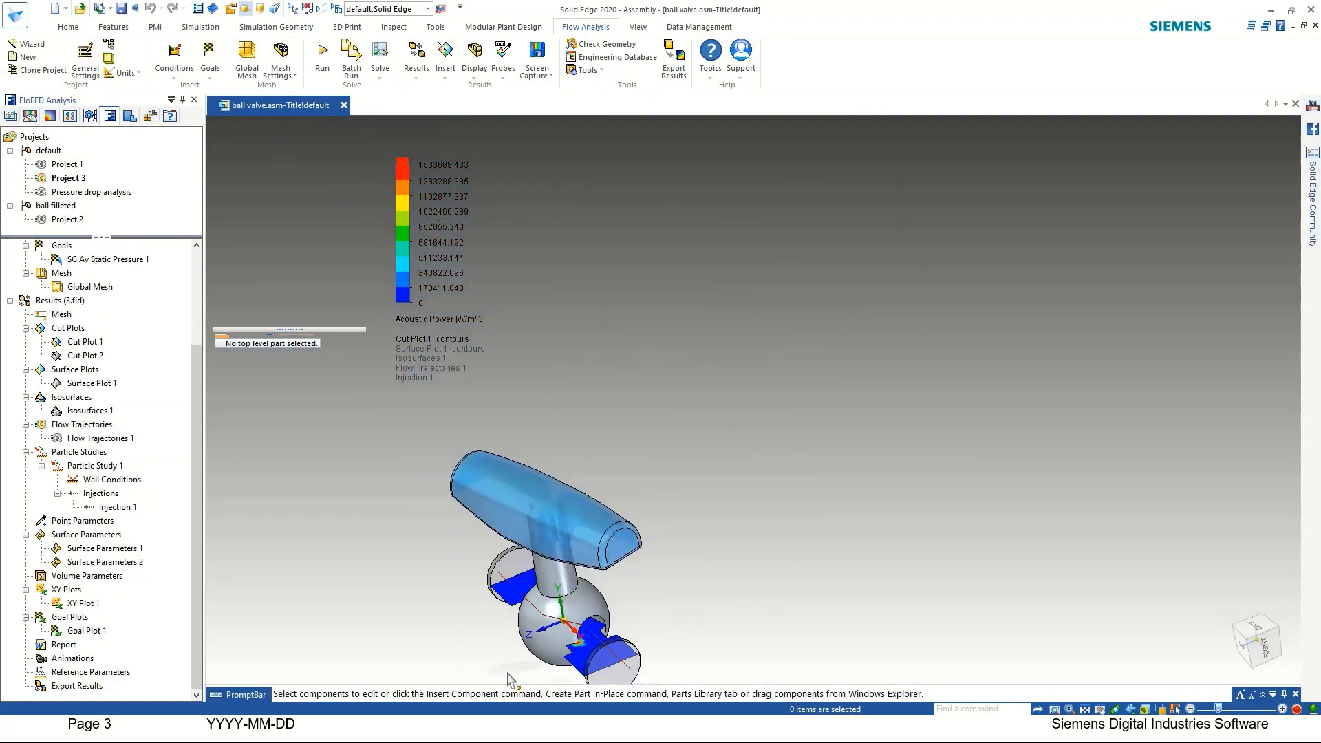
pyautogui.scroll(3, 514, 681)
pyautogui.moveTo(838, 588); pyautogui.dragTo(850, 489, button='middle')
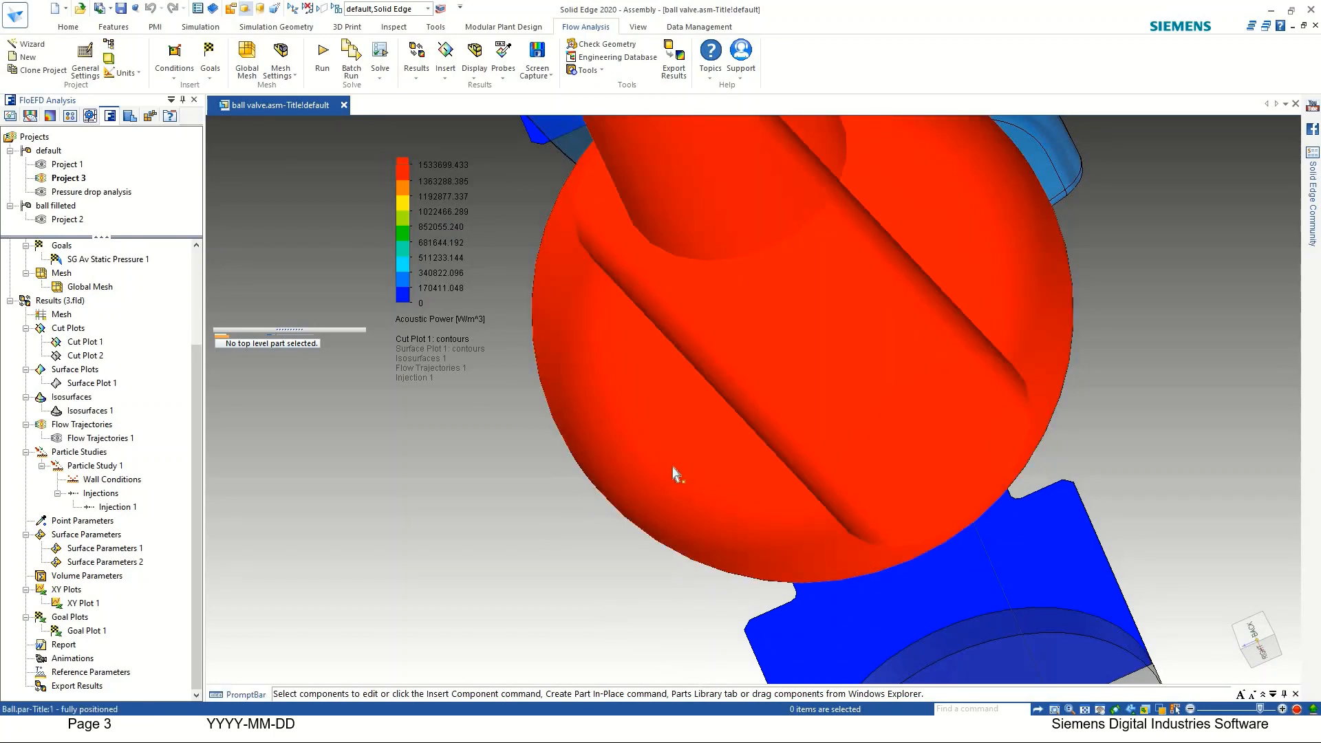
pyautogui.scroll(-5, 626, 564)
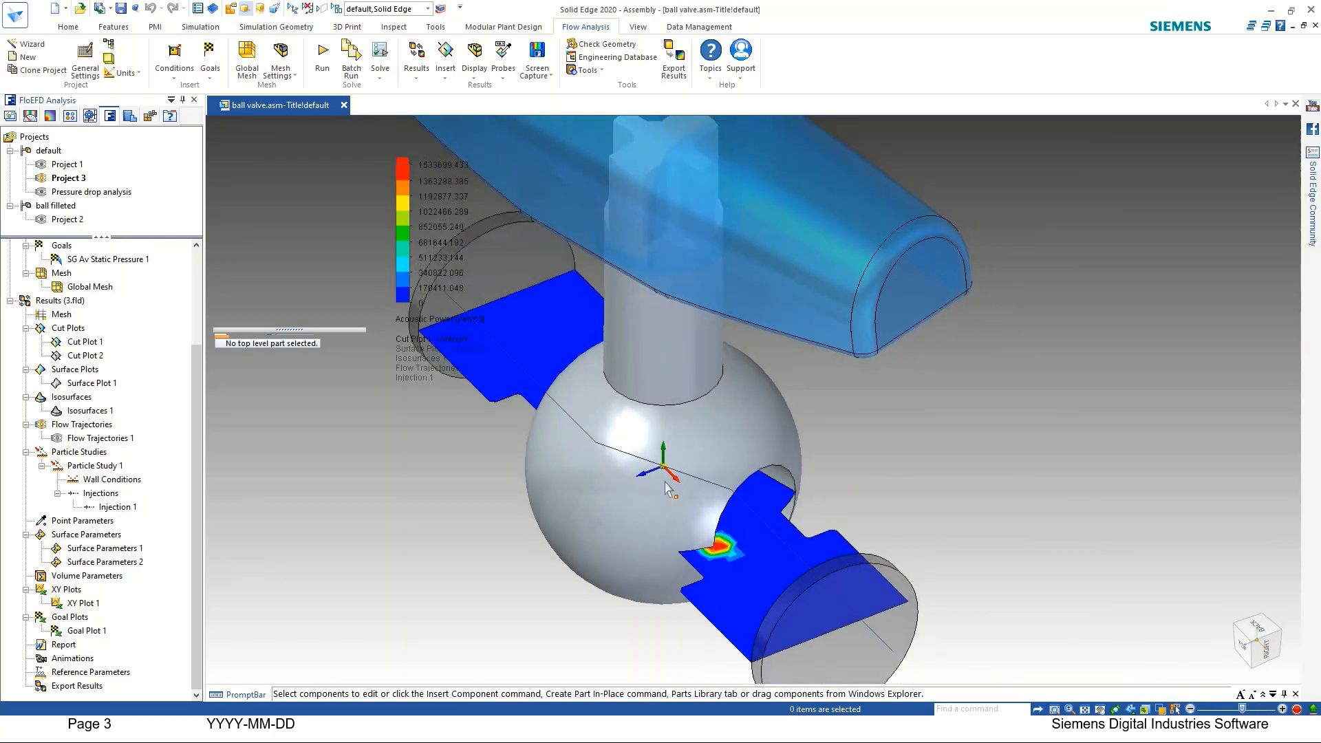
# Hide the ball component so the whole Cut Plot 1 section is exposed.
pyautogui.click(535, 509)
pyautogui.rightClick(435, 510)
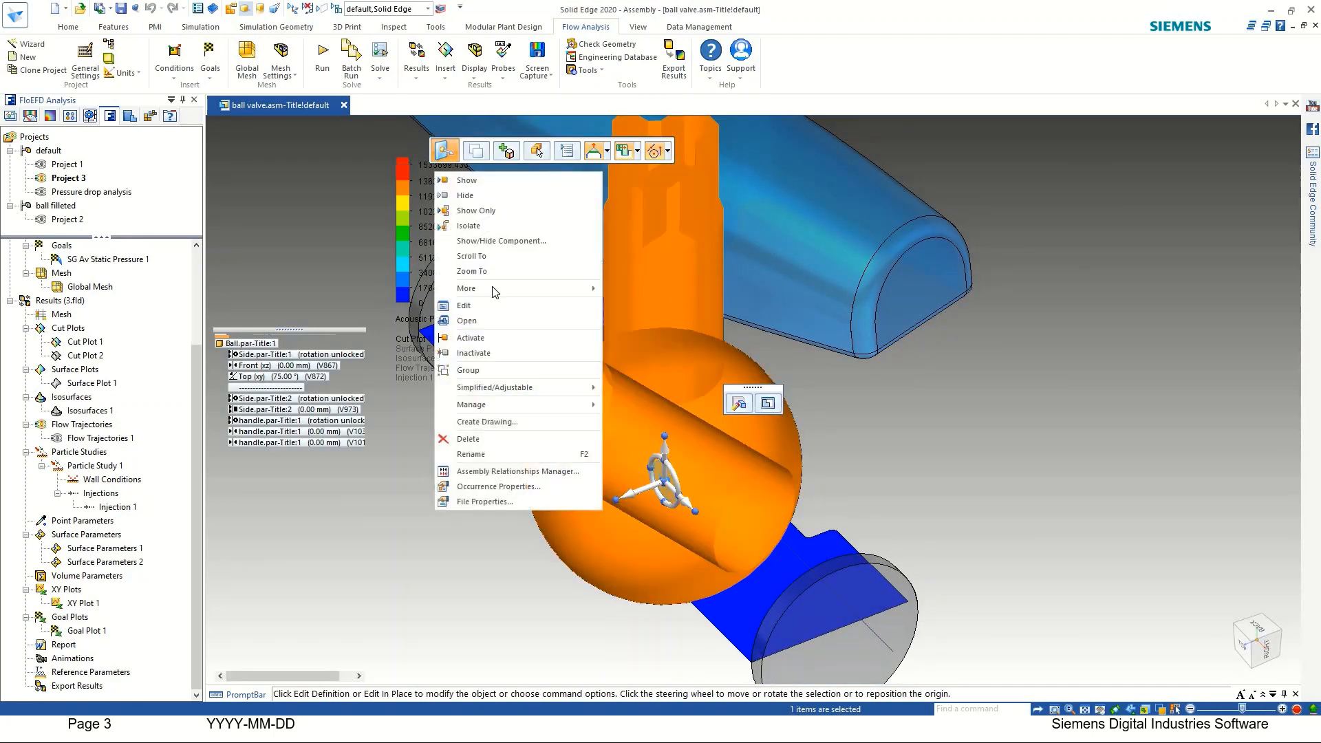
pyautogui.click(484, 196)
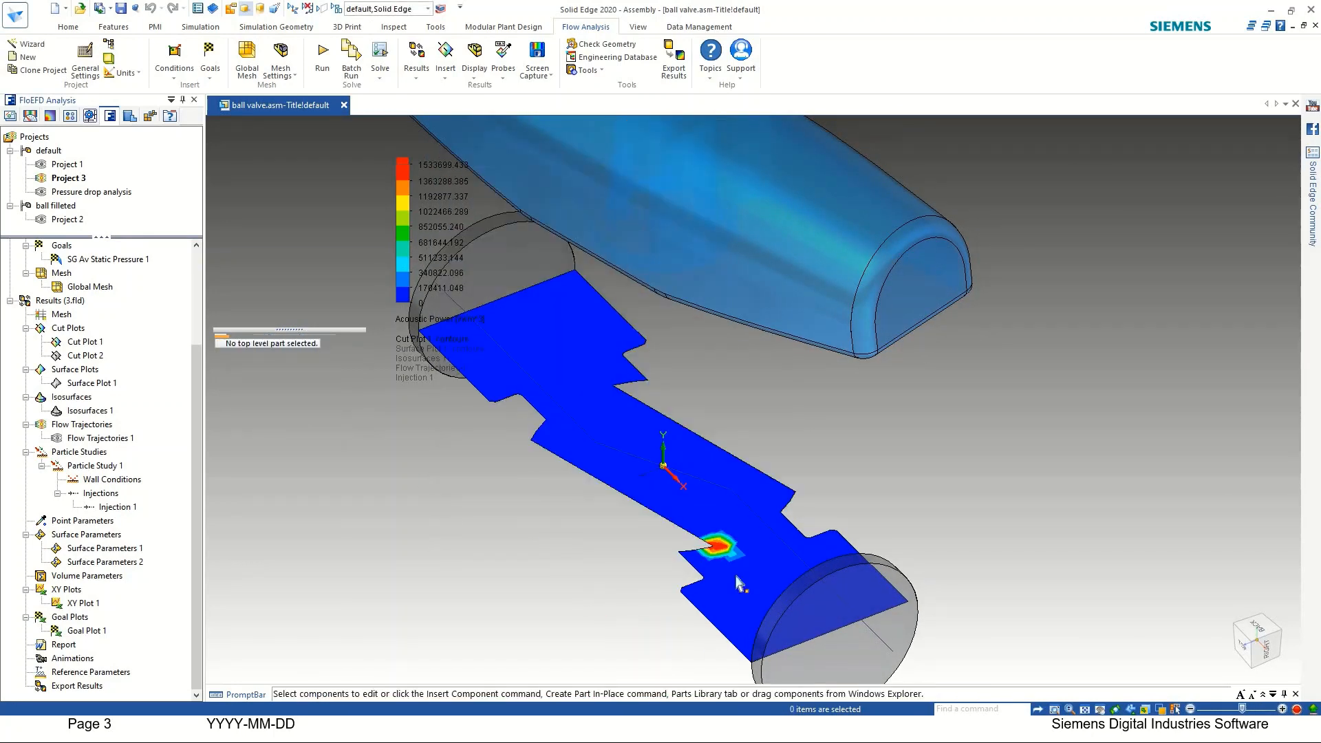
# Switch the contour parameter of Cut Plot 1 to Acoustic Power Level in decibels.
pyautogui.scroll(3, 739, 550)
pyautogui.scroll(3, 764, 570)
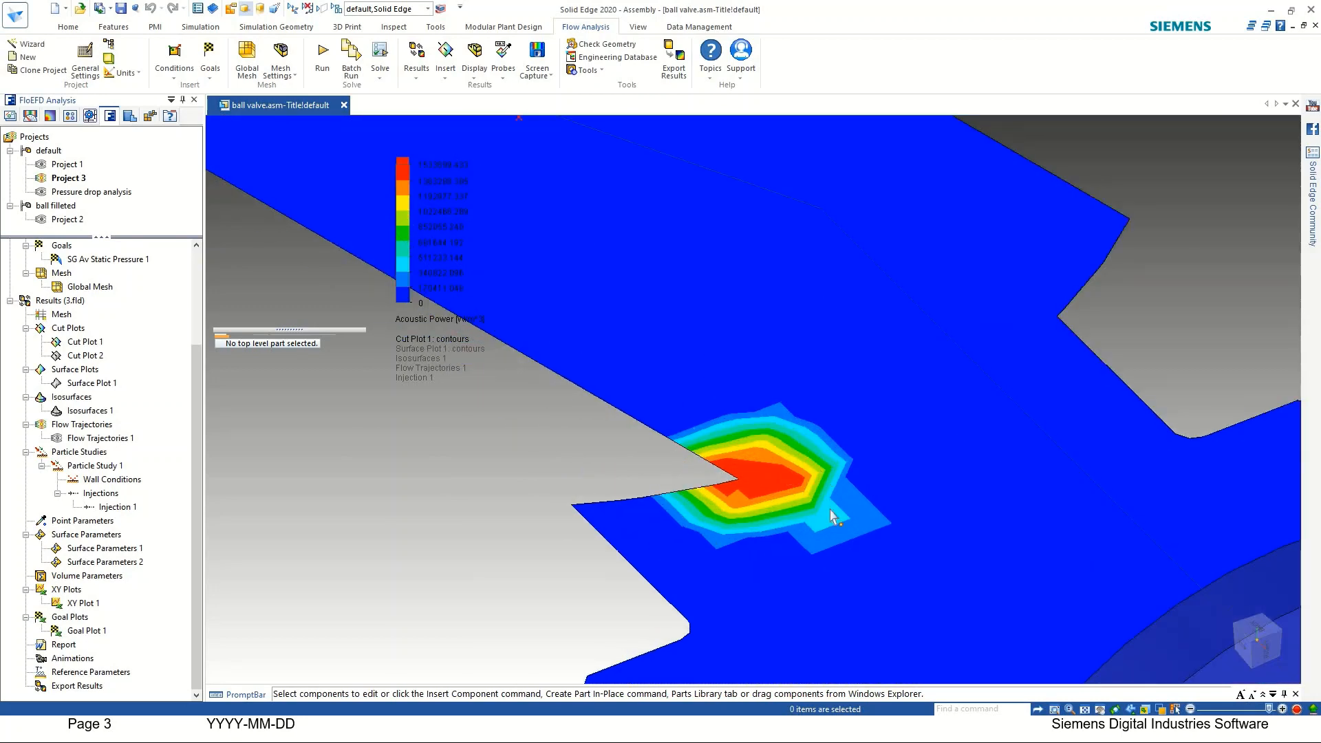
pyautogui.scroll(-6, 832, 516)
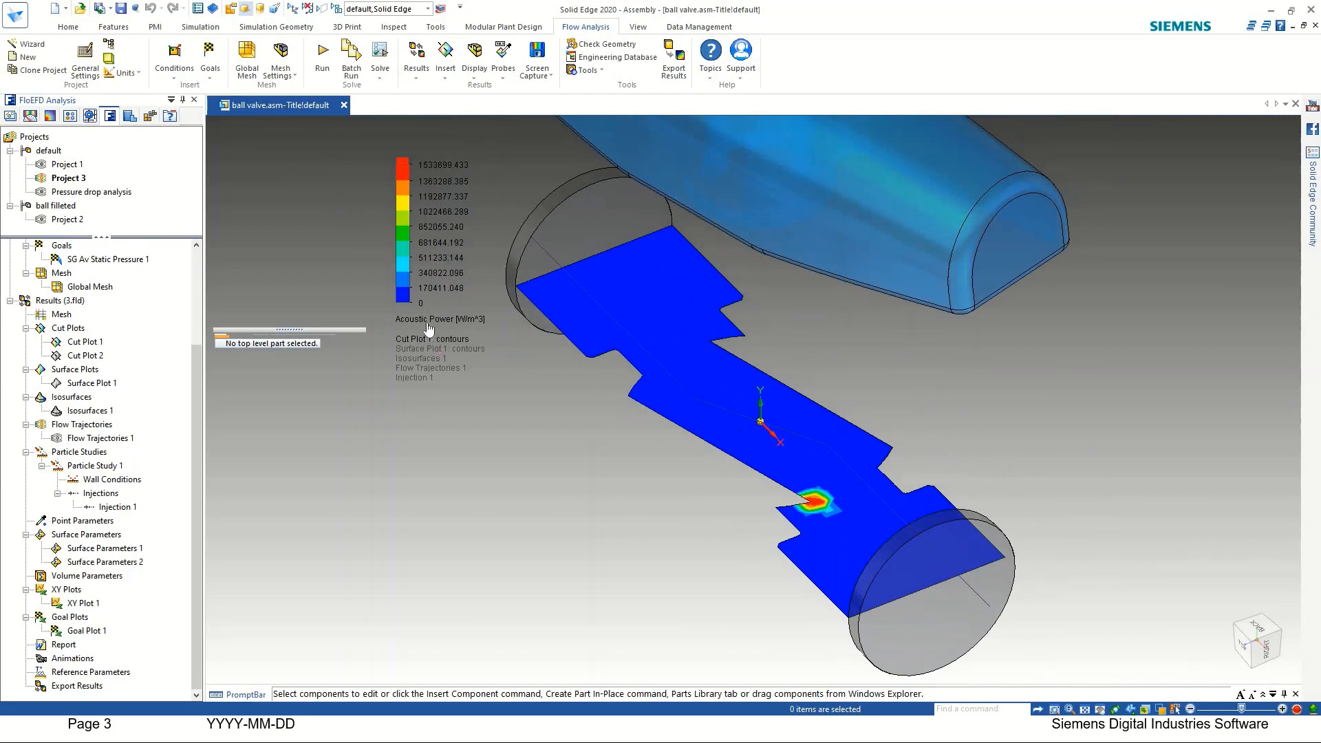
pyautogui.click(428, 326)
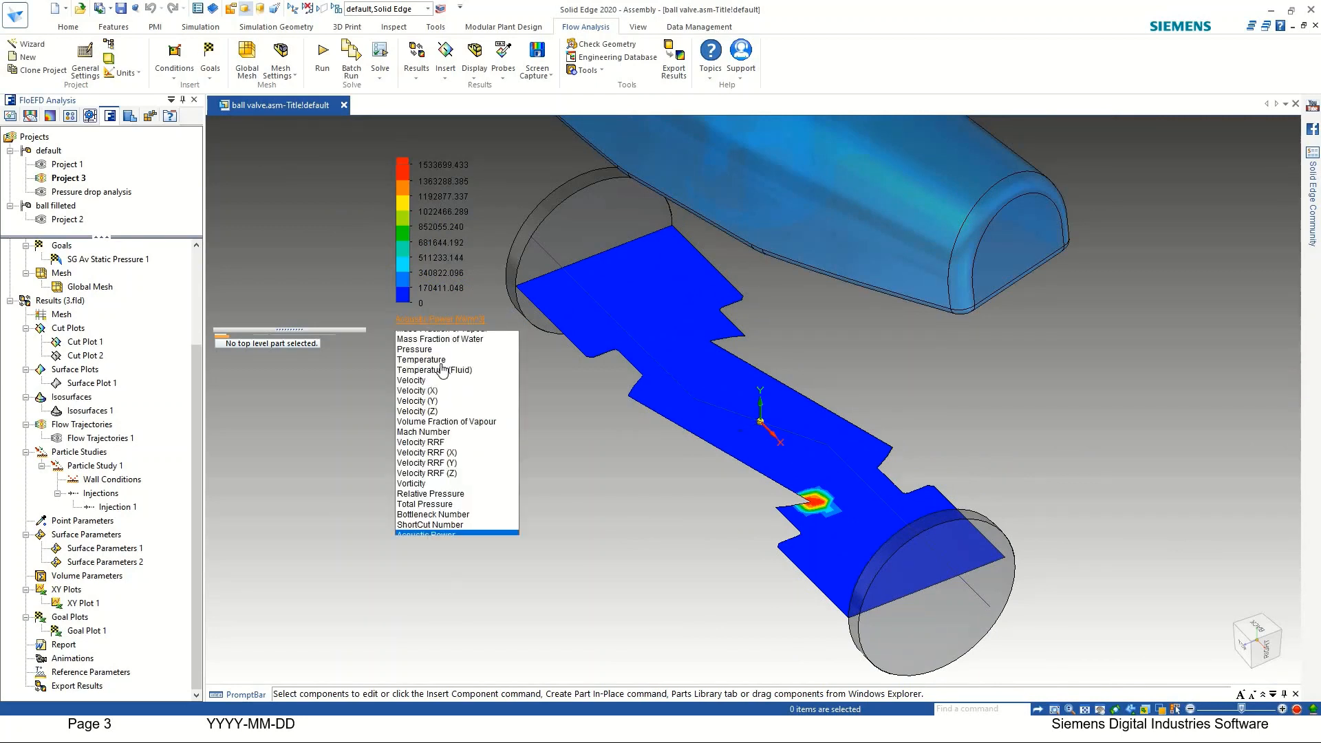
pyautogui.press('Return')
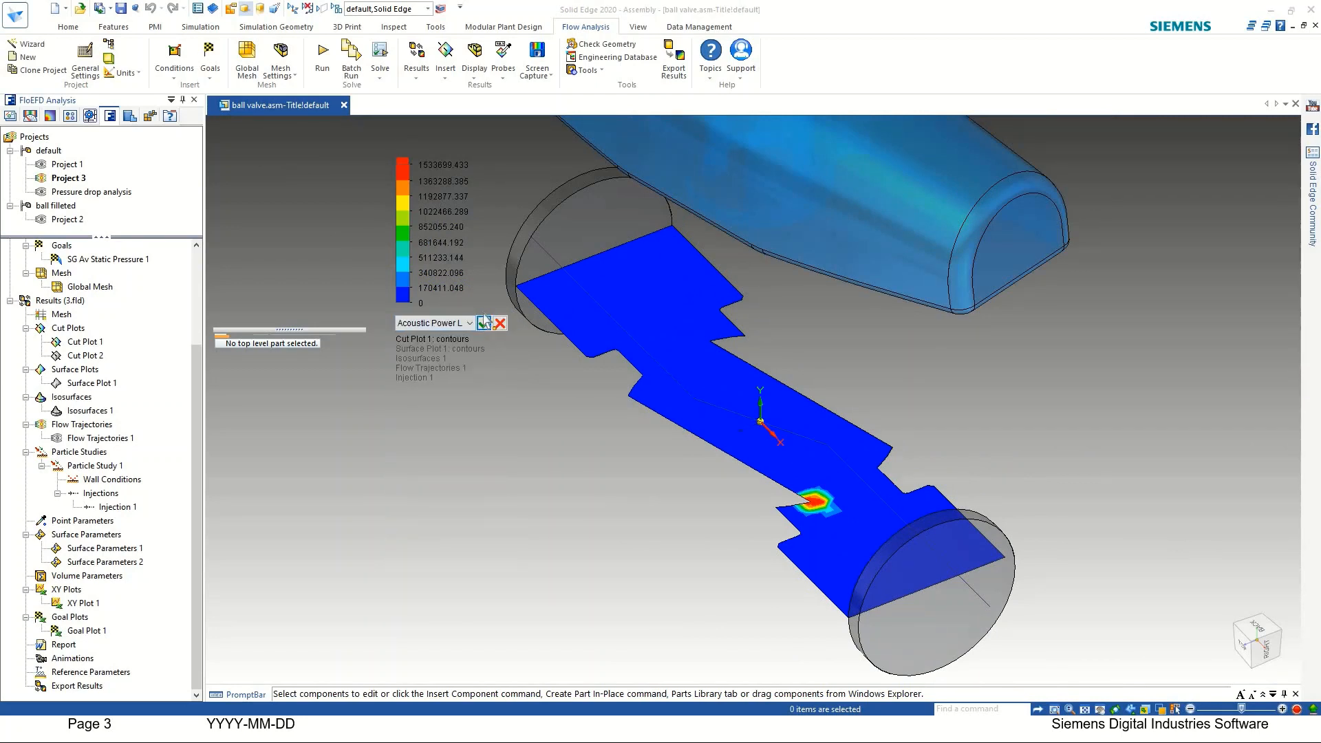
pyautogui.click(484, 323)
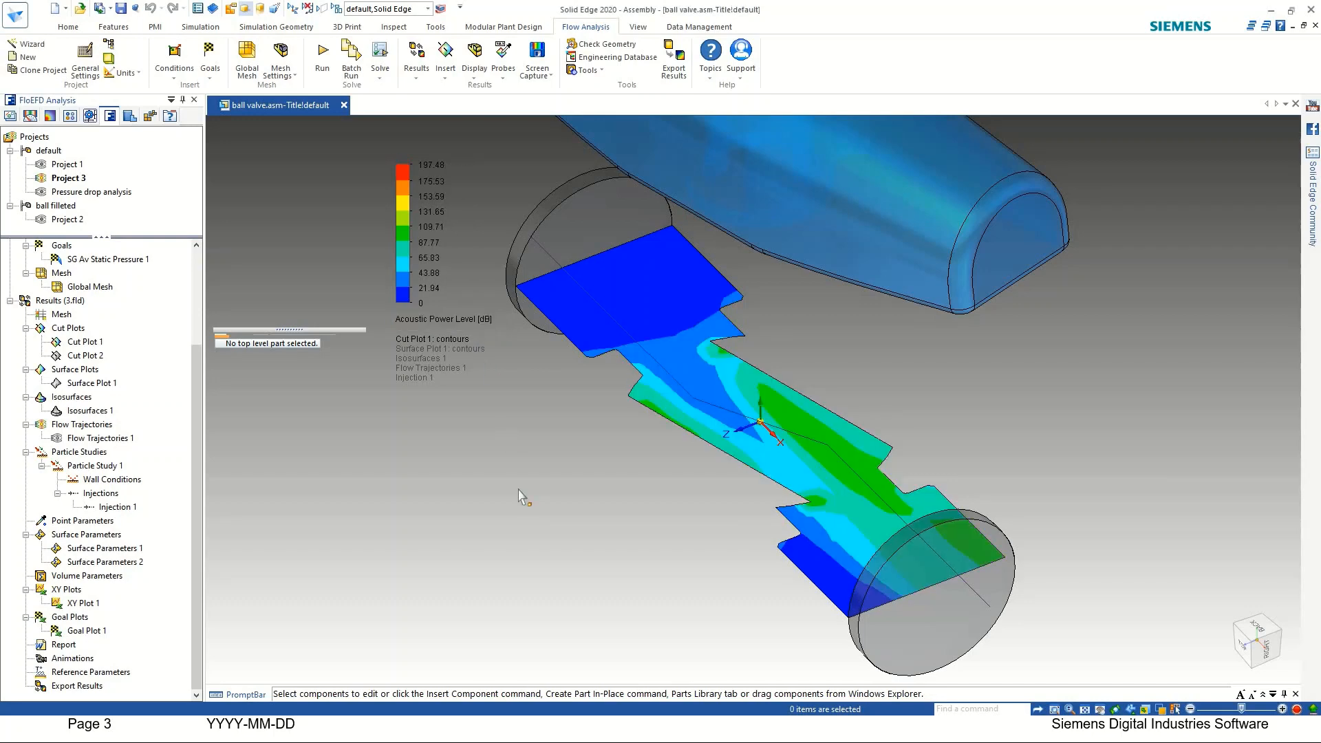
# Probe the Acoustic Power Level on Cut Plot 1 at two points in the ball bore, two near the outlet and one by the bore's inlet edge.
pyautogui.moveTo(716, 466); pyautogui.dragTo(679, 490, button='middle')
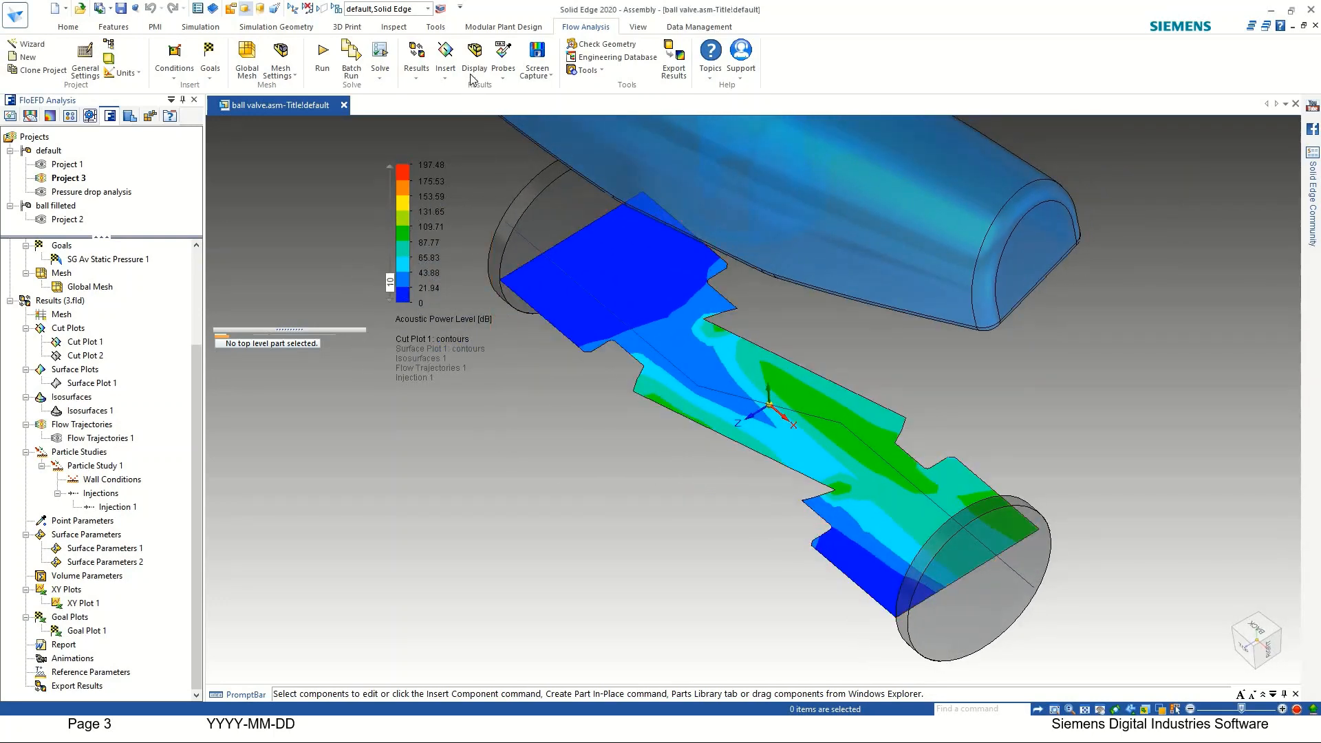
pyautogui.scroll(3, 825, 436)
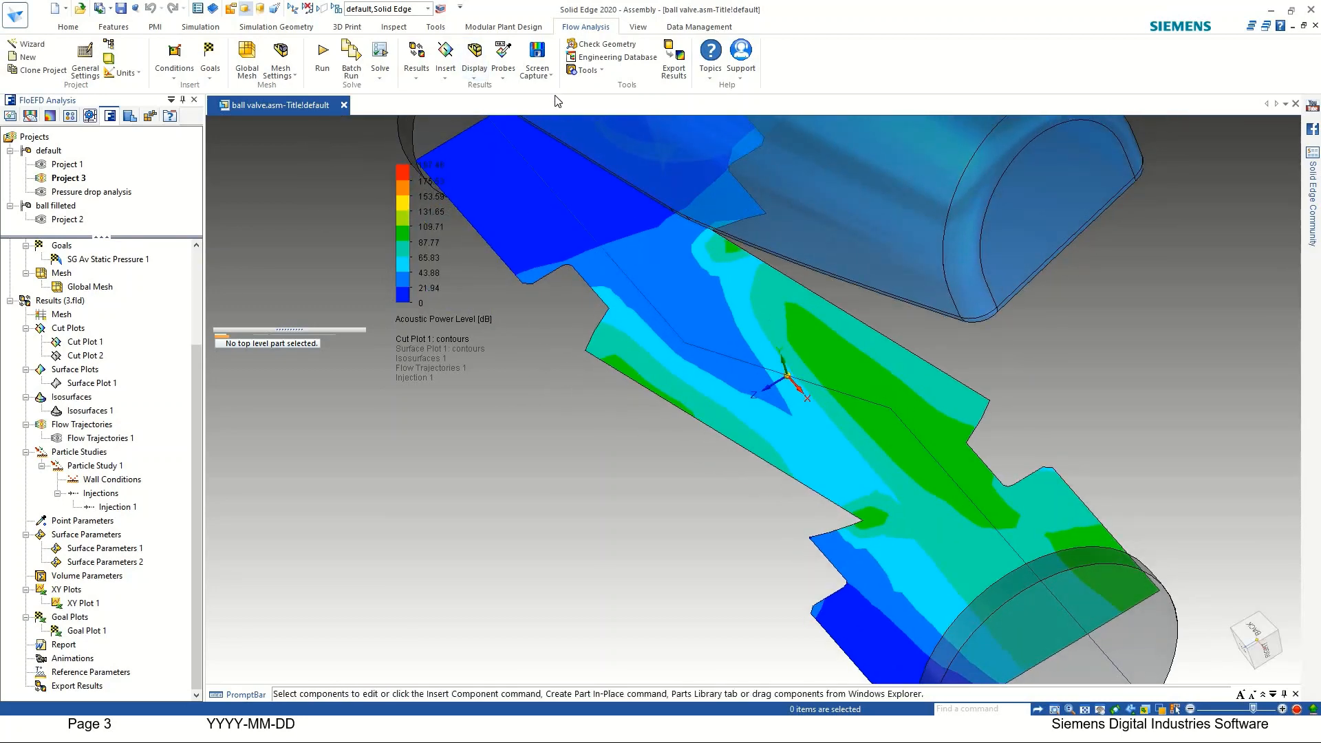
pyautogui.click(506, 72)
pyautogui.click(888, 383)
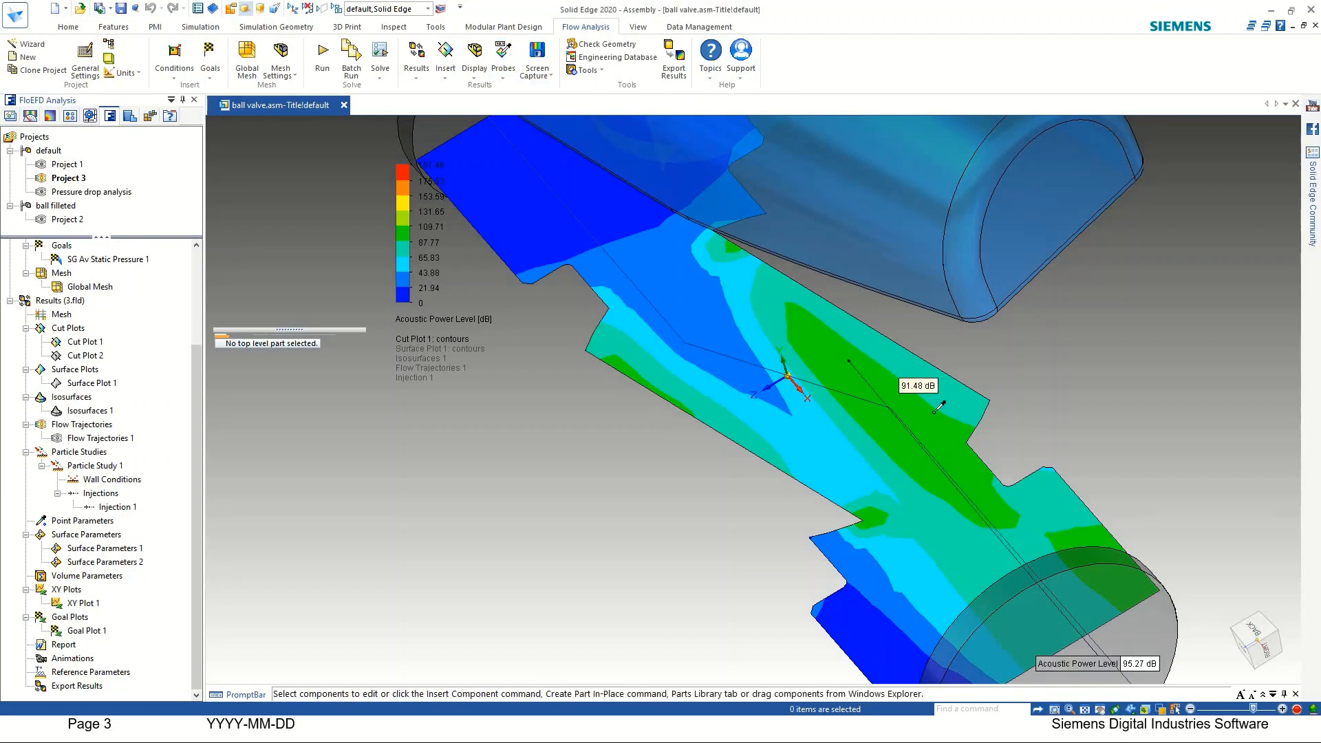
pyautogui.click(1022, 507)
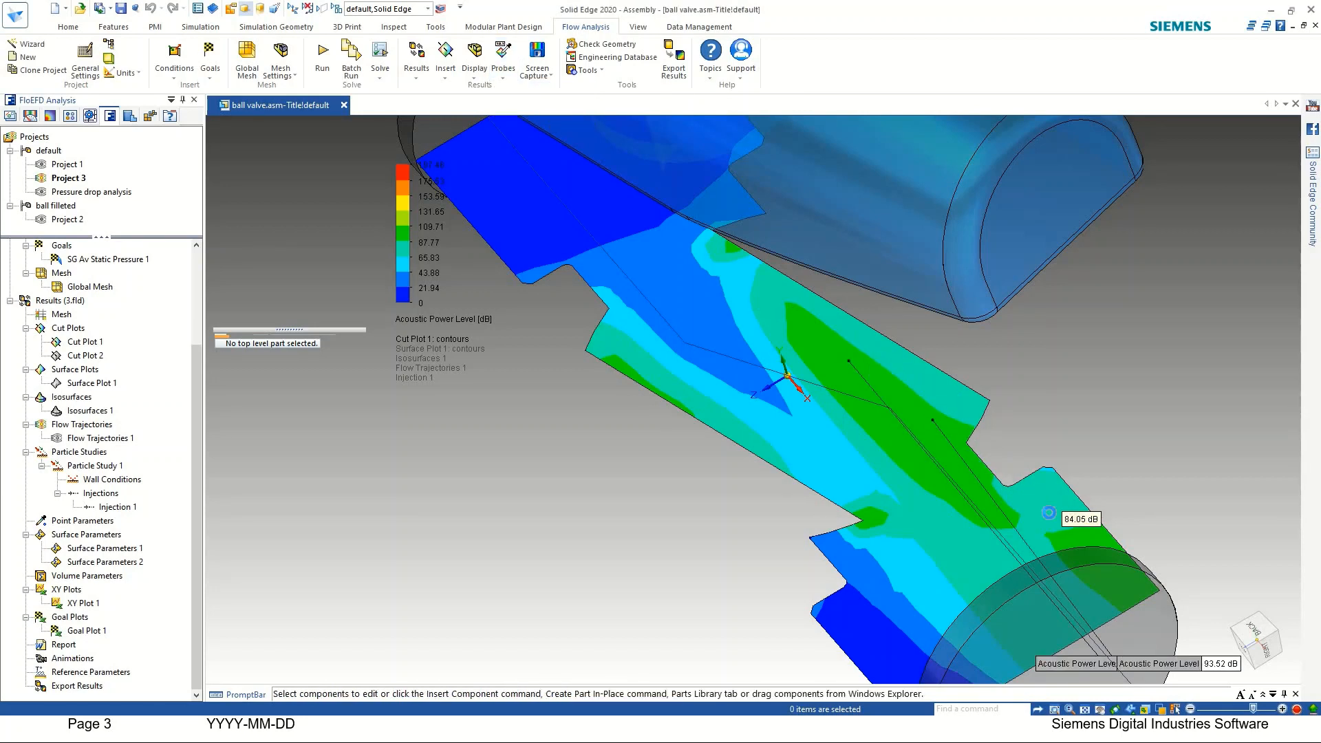
pyautogui.click(1109, 534)
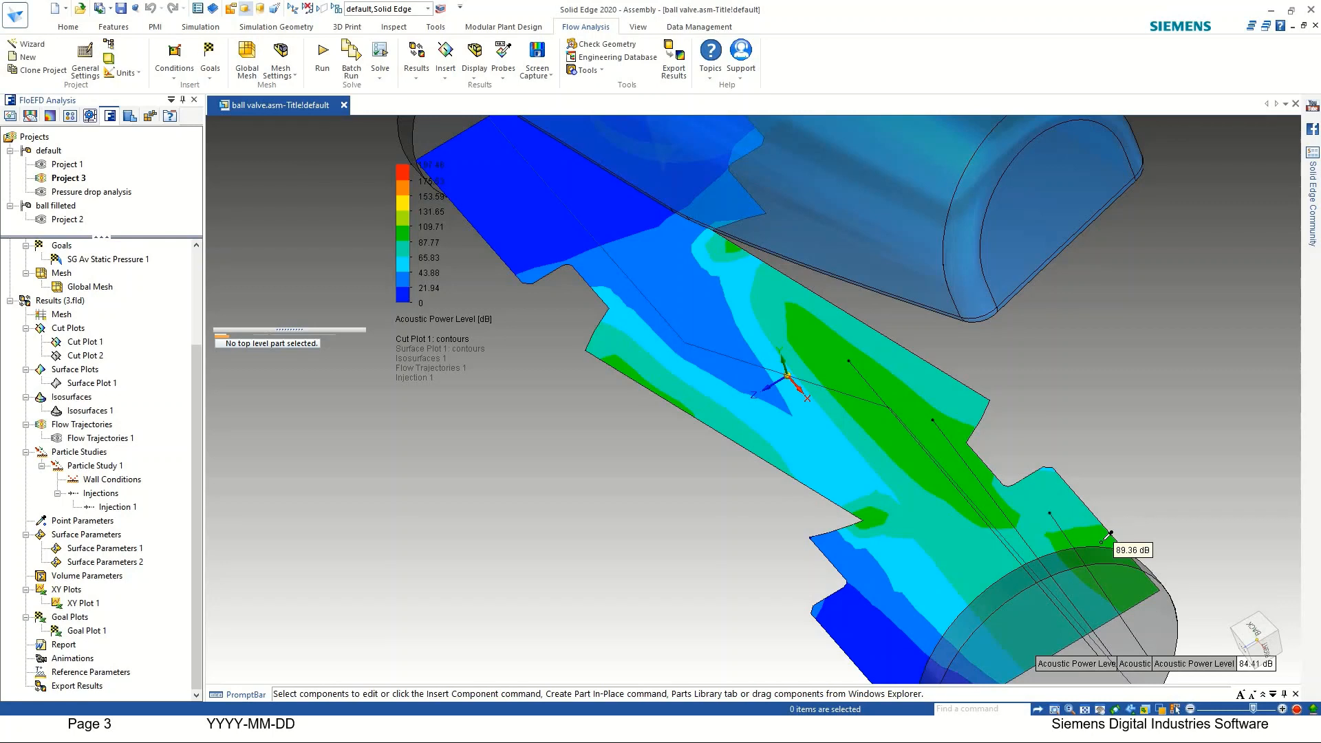
pyautogui.click(631, 371)
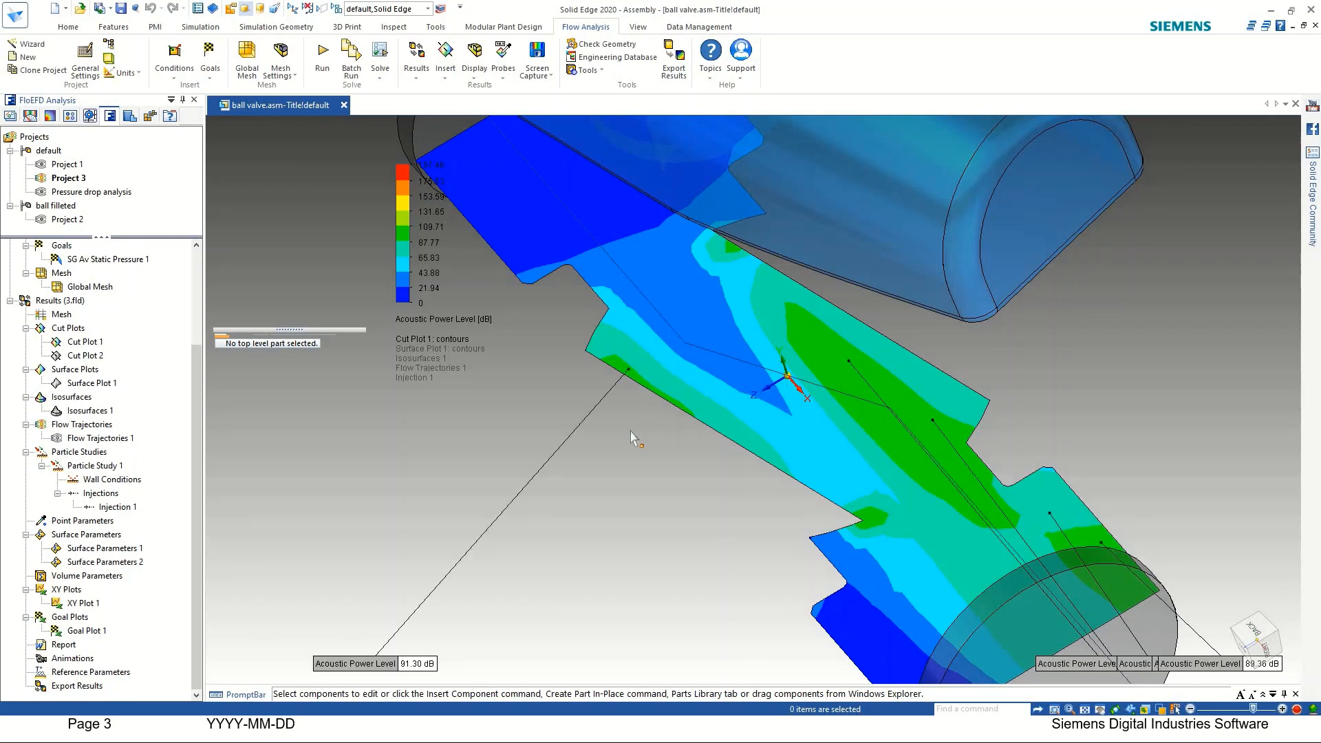